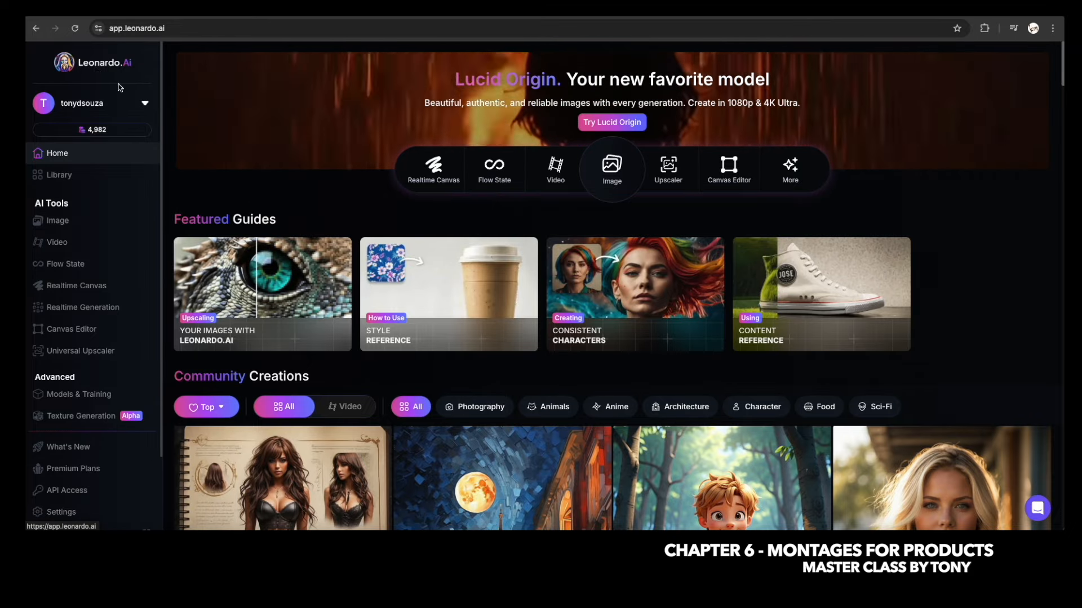
Sort the Community Creations gallery by Trending.
{"action": "scroll", "coordinate": [232, 364], "scroll_direction": "down", "scroll_amount": 2}
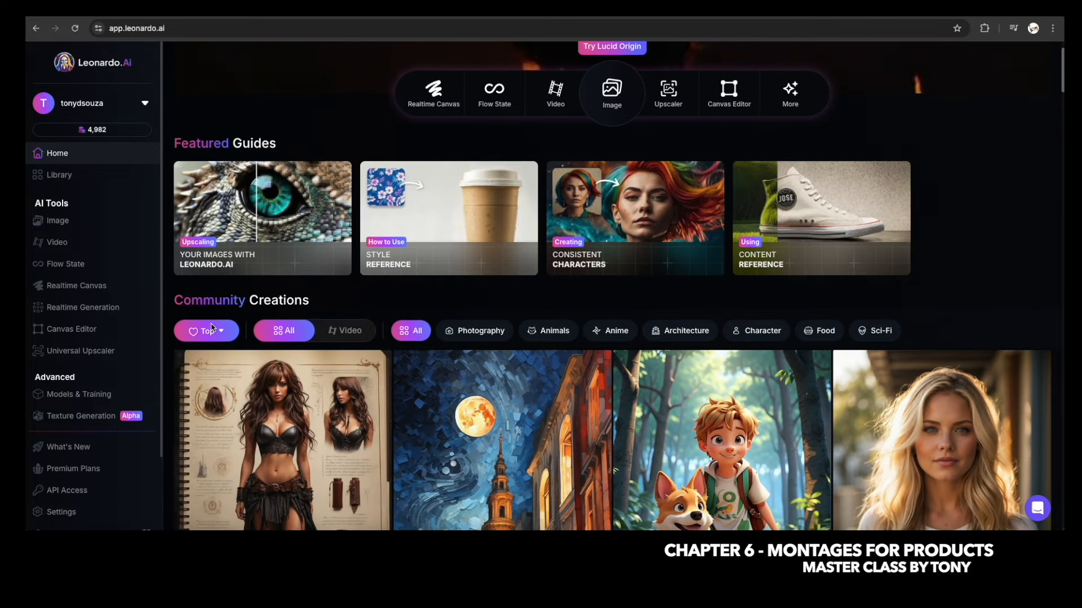
{"action": "left_click", "coordinate": [231, 333]}
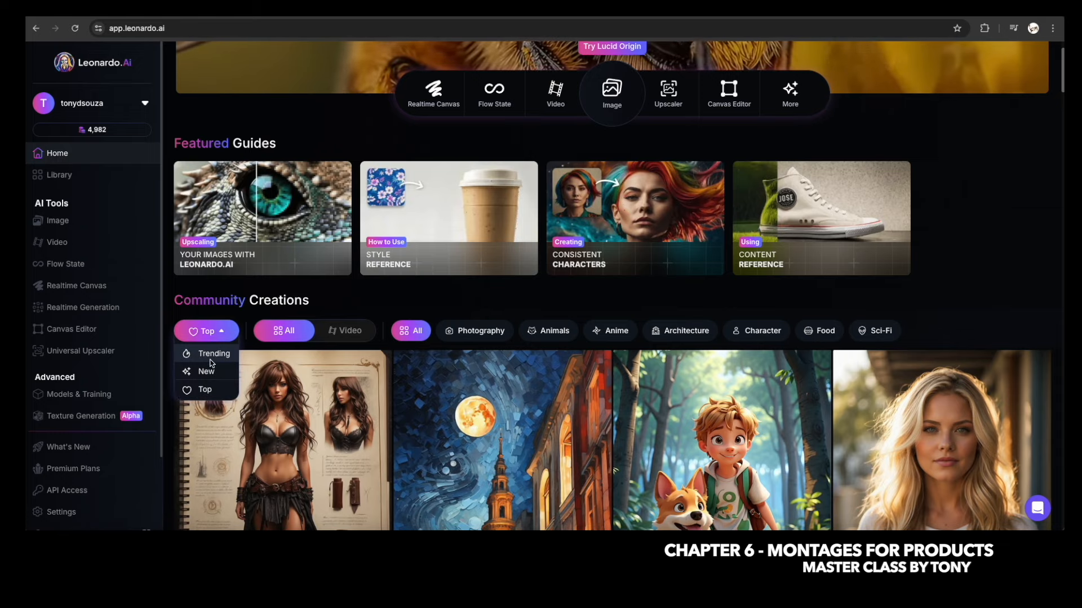
{"action": "left_click", "coordinate": [213, 355]}
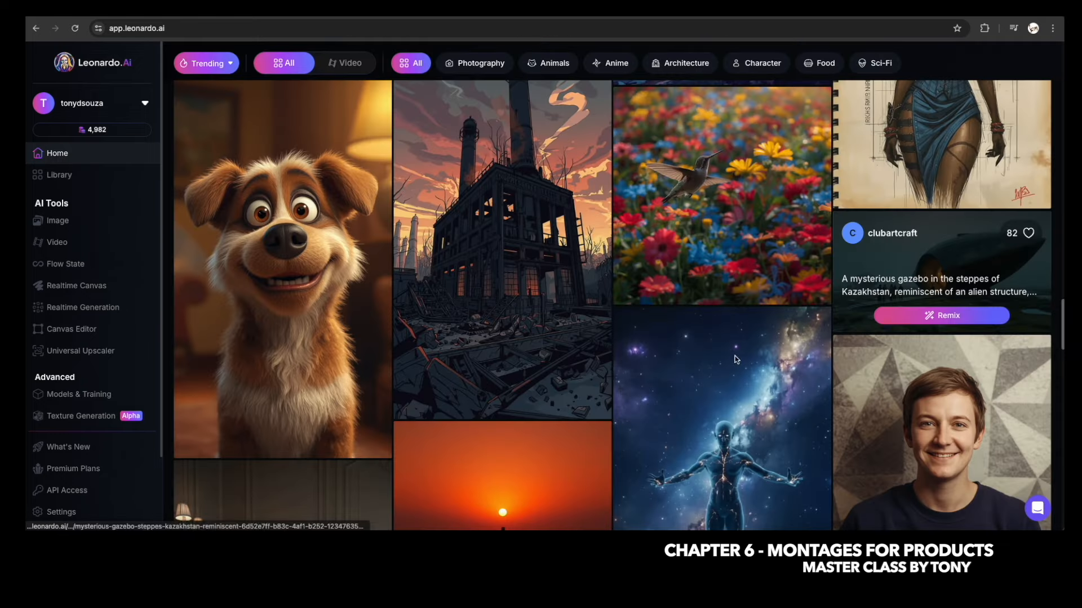
Open the trending portrait of the fashion model in the black and gold dress and view its full prompt and generation settings.
{"action": "scroll", "coordinate": [565, 289], "scroll_direction": "down", "scroll_amount": 8}
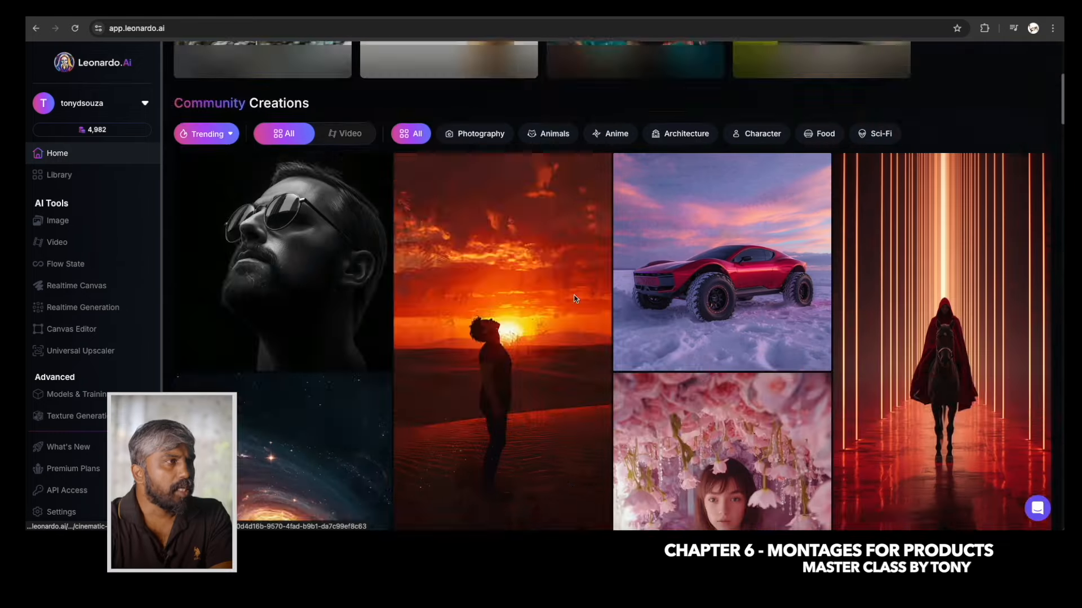
{"action": "scroll", "coordinate": [939, 350], "scroll_direction": "up", "scroll_amount": 5}
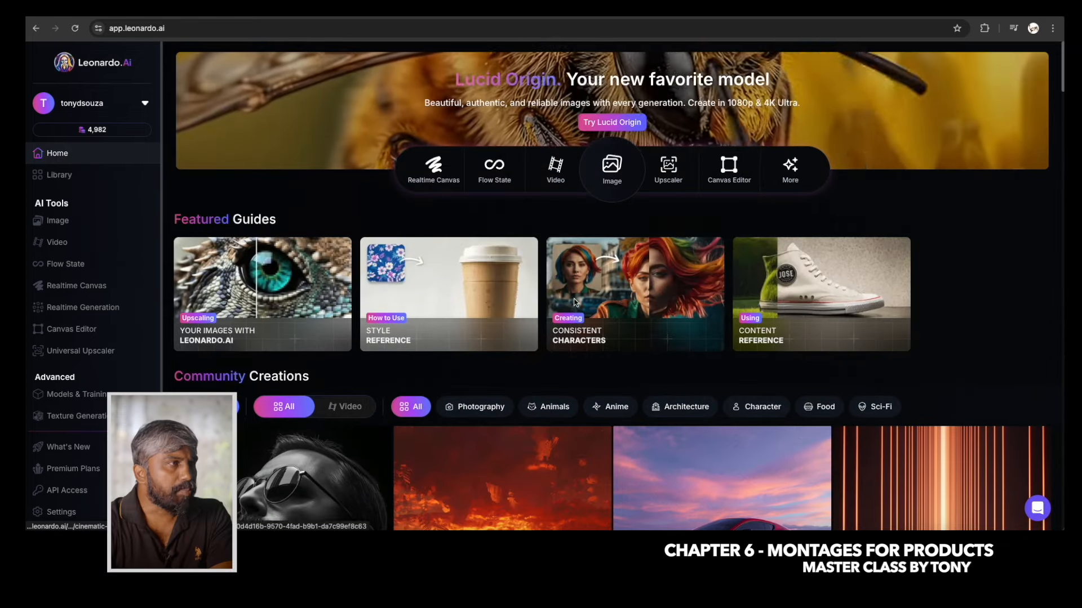
{"action": "scroll", "coordinate": [939, 349], "scroll_direction": "down", "scroll_amount": 3}
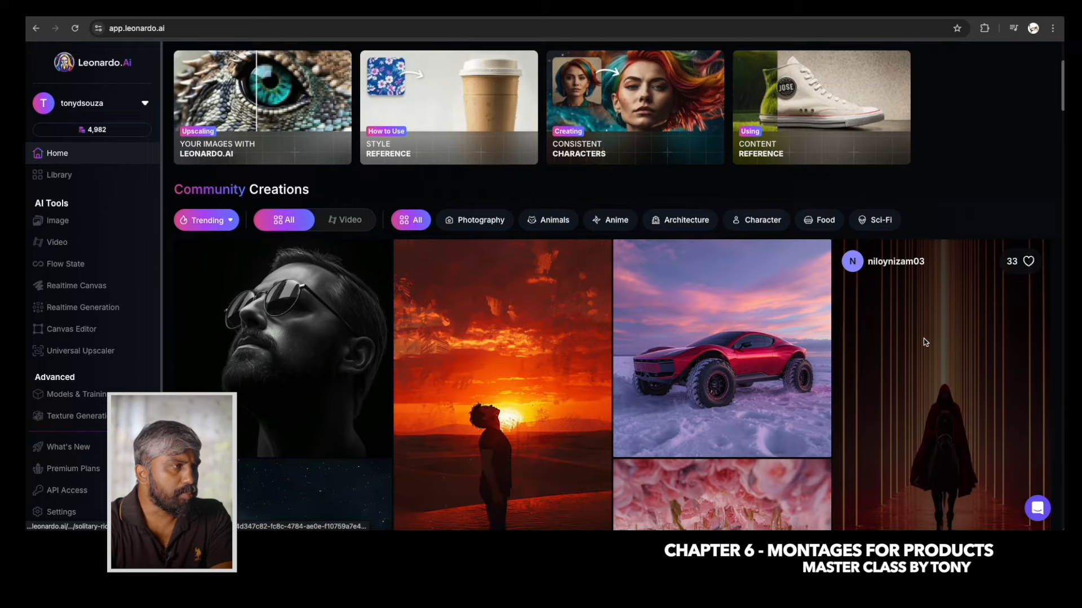
{"action": "scroll", "coordinate": [576, 344], "scroll_direction": "down", "scroll_amount": 6}
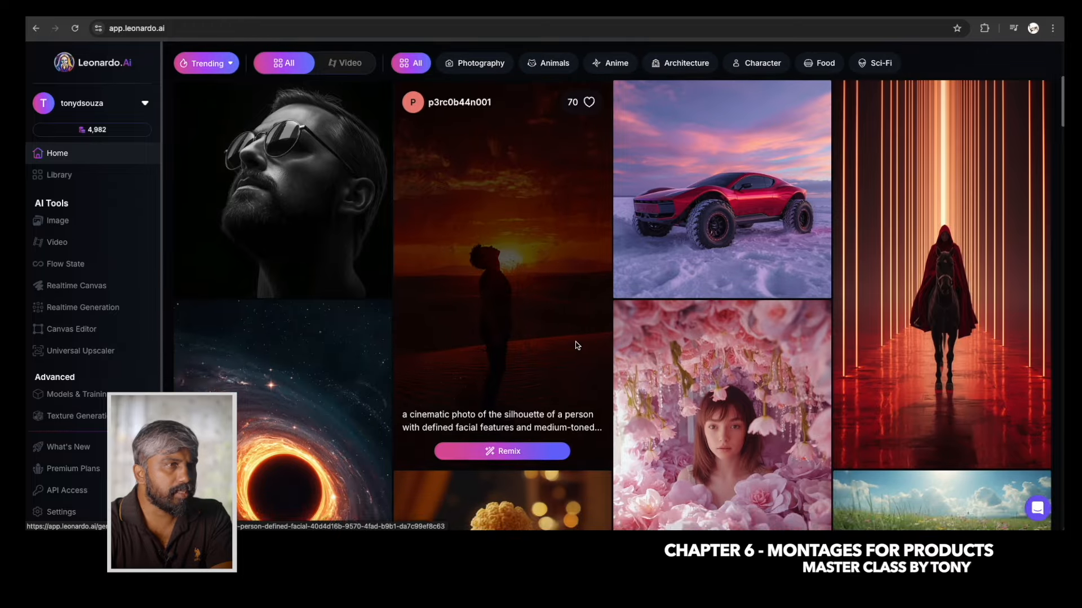
{"action": "scroll", "coordinate": [632, 340], "scroll_direction": "down", "scroll_amount": 4}
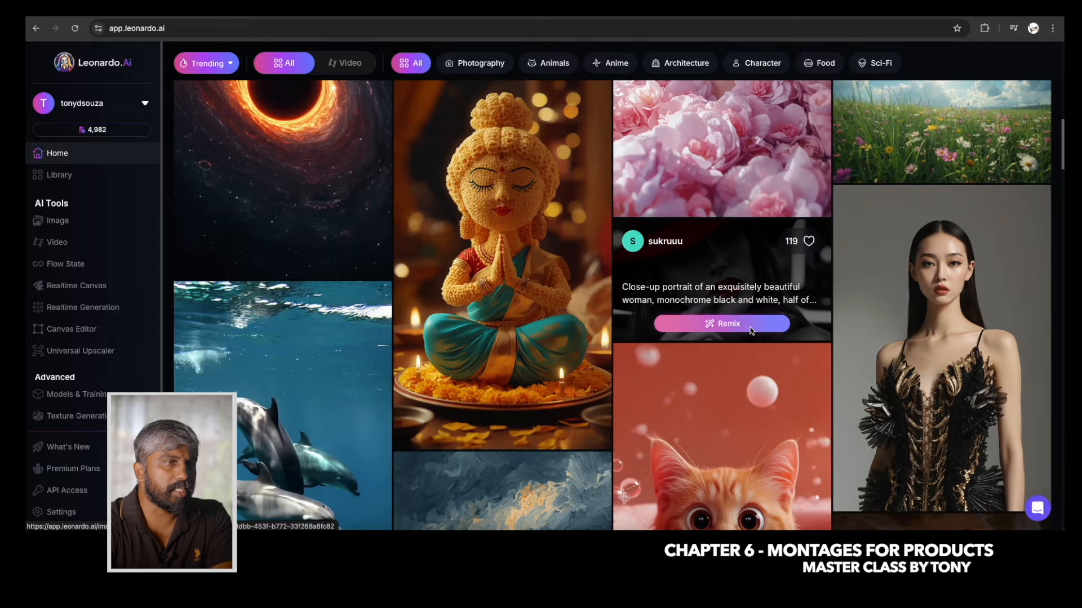
{"action": "left_click", "coordinate": [935, 286]}
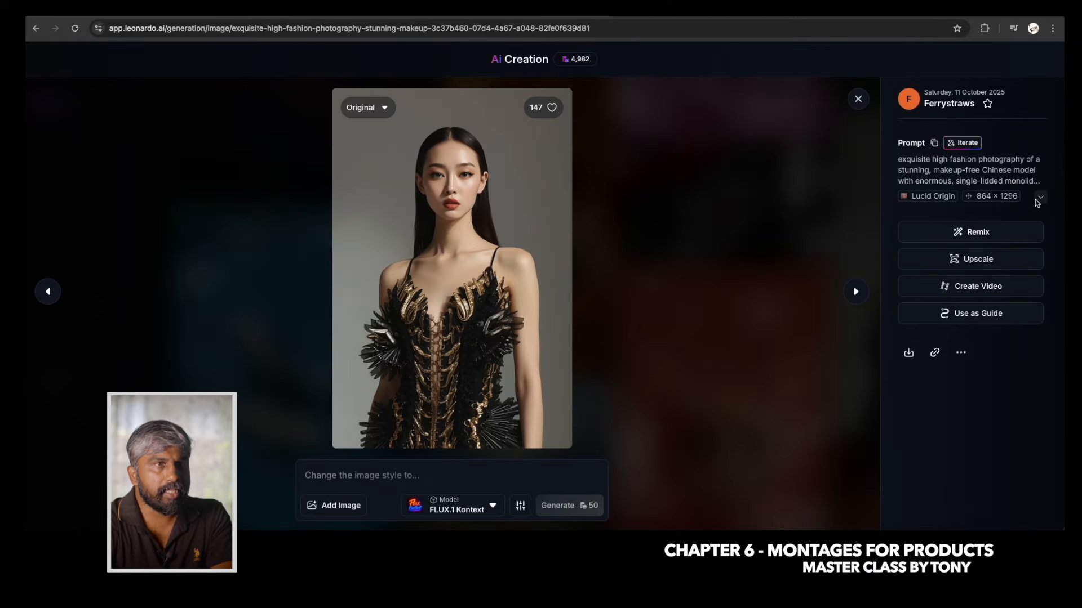
{"action": "left_click", "coordinate": [1041, 199]}
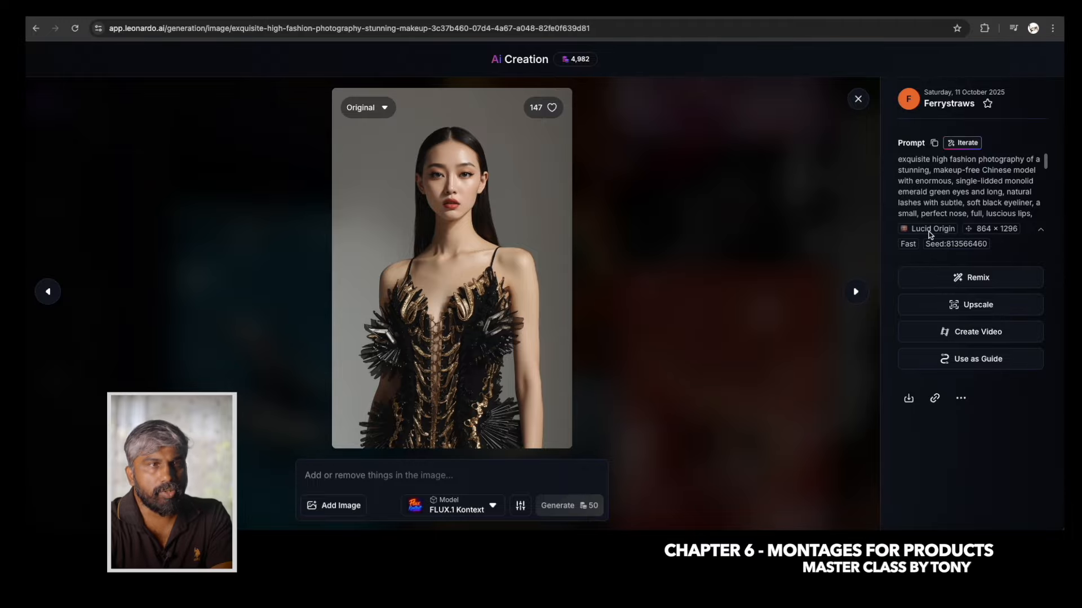
{"action": "left_click", "coordinate": [858, 99]}
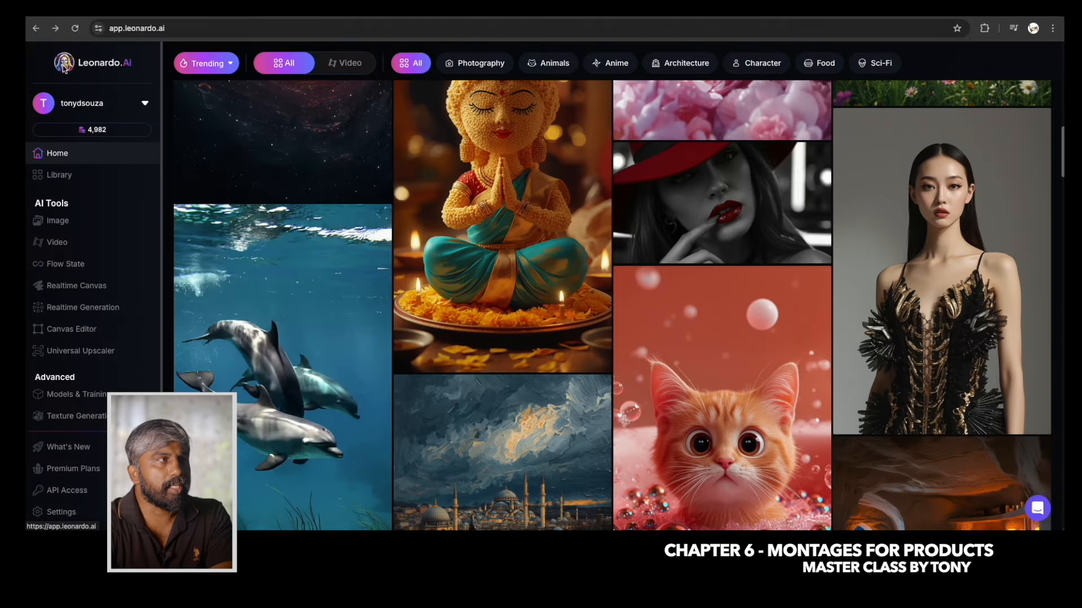
Open the image generation workspace and review the list of available image models.
{"action": "left_click", "coordinate": [63, 67]}
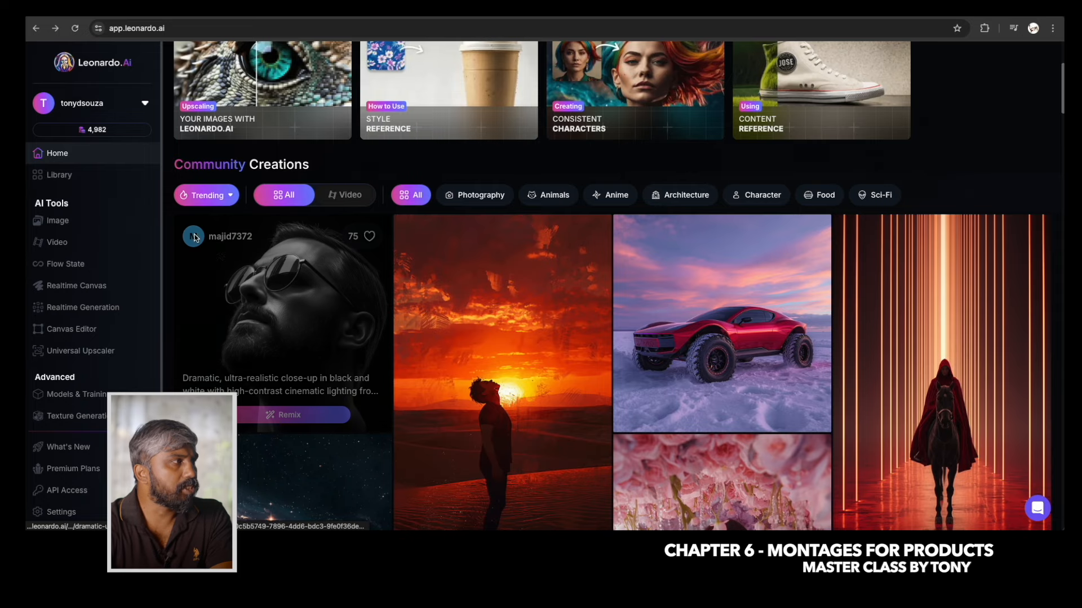
{"action": "key", "text": "alt+Right"}
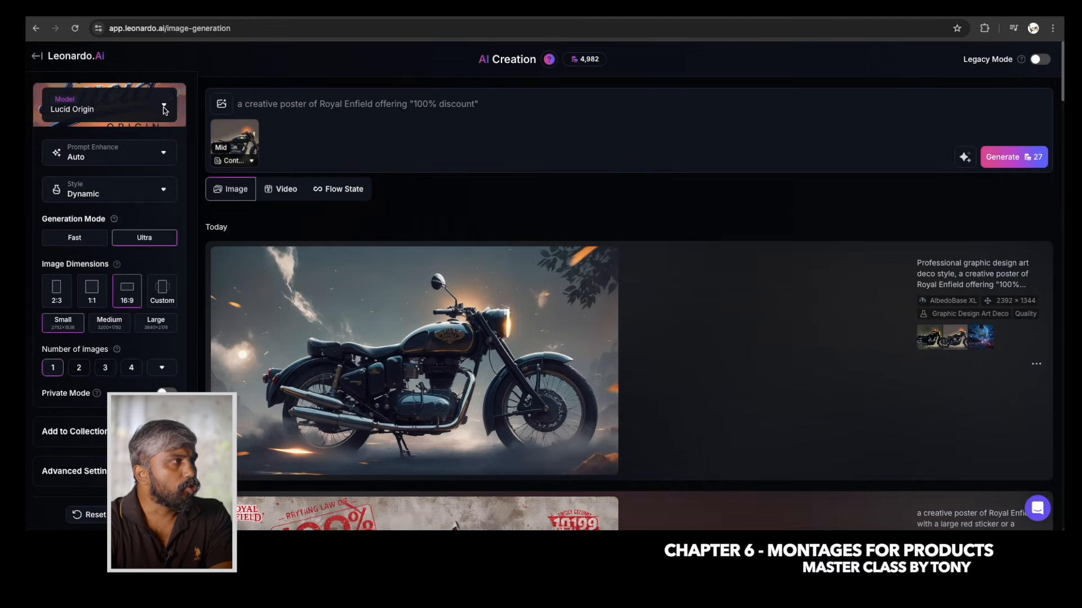
{"action": "left_click", "coordinate": [110, 95]}
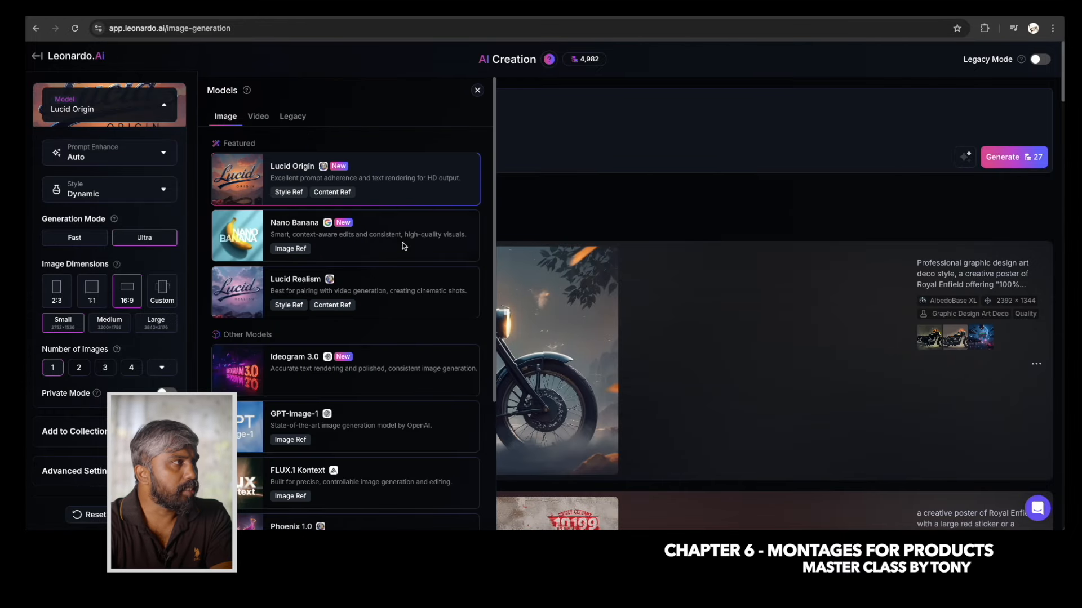
{"action": "left_click", "coordinate": [478, 90]}
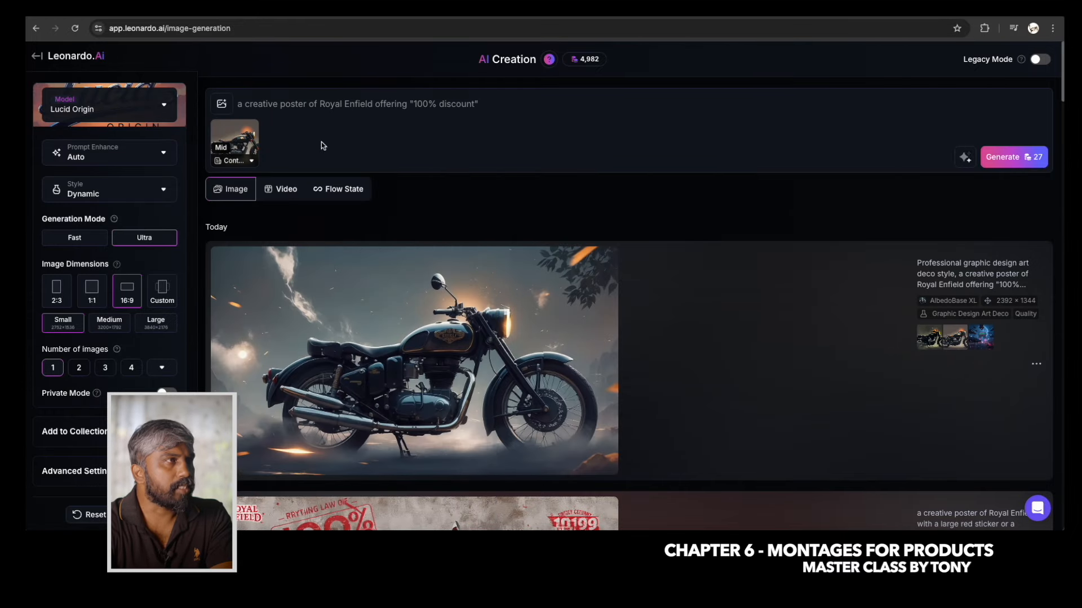
{"action": "left_click", "coordinate": [37, 57]}
Browse the trending community creations on the home page for examples of different image styles.
{"action": "scroll", "coordinate": [394, 338], "scroll_direction": "down", "scroll_amount": 2}
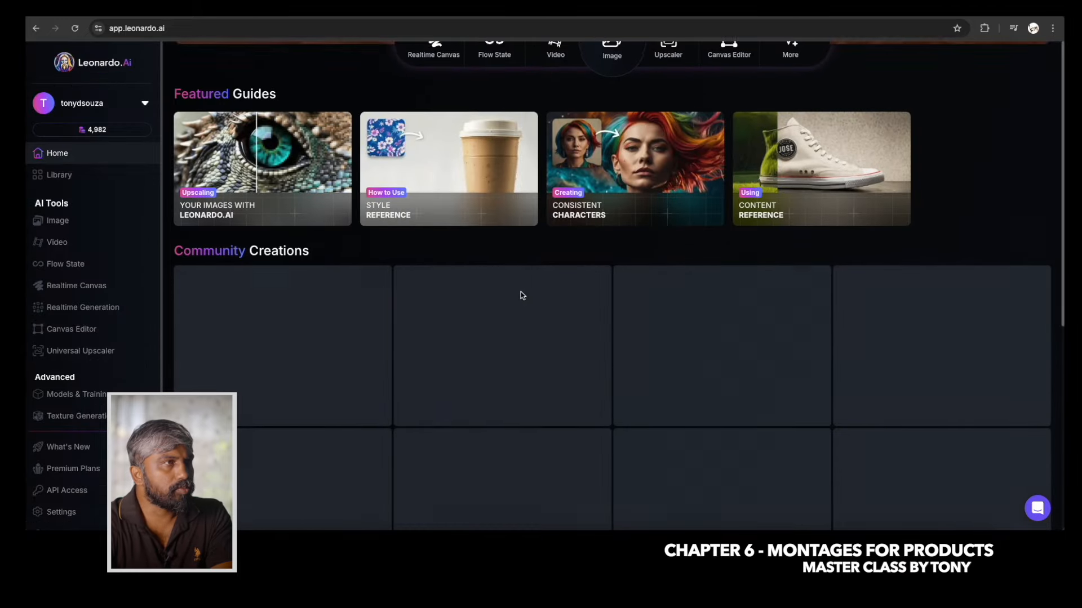
{"action": "scroll", "coordinate": [519, 293], "scroll_direction": "up", "scroll_amount": 2}
{"action": "scroll", "coordinate": [519, 316], "scroll_direction": "down", "scroll_amount": 6}
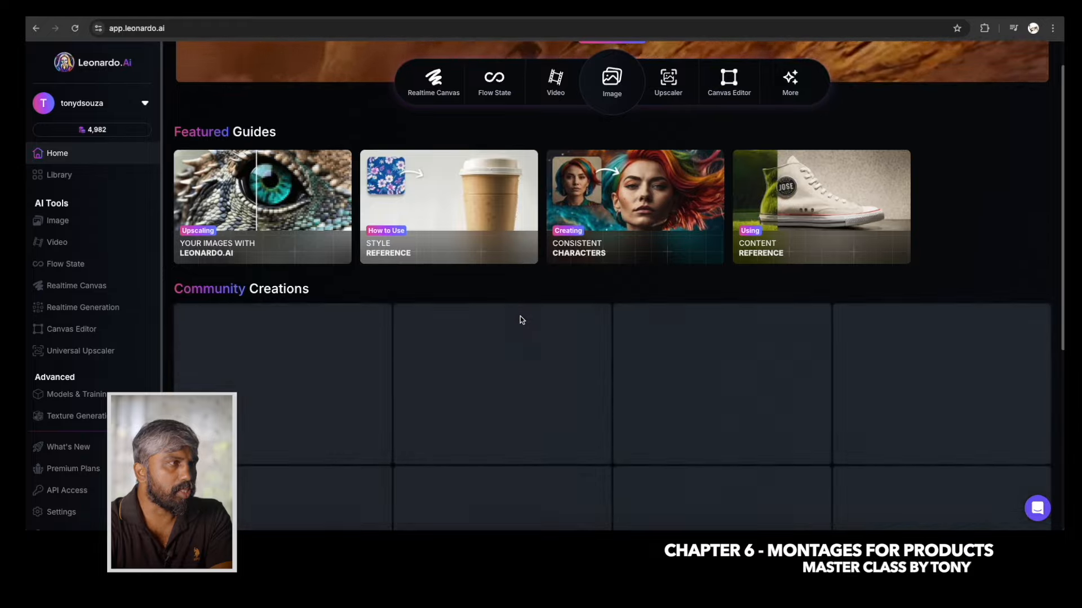
{"action": "scroll", "coordinate": [338, 316], "scroll_direction": "down", "scroll_amount": 3}
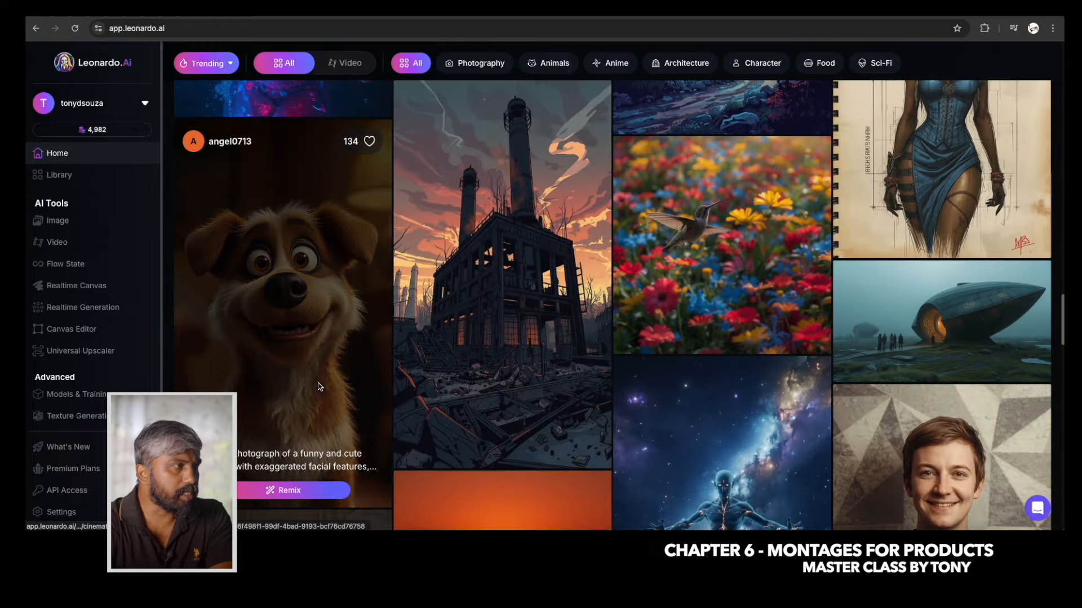
{"action": "scroll", "coordinate": [546, 353], "scroll_direction": "down", "scroll_amount": 3}
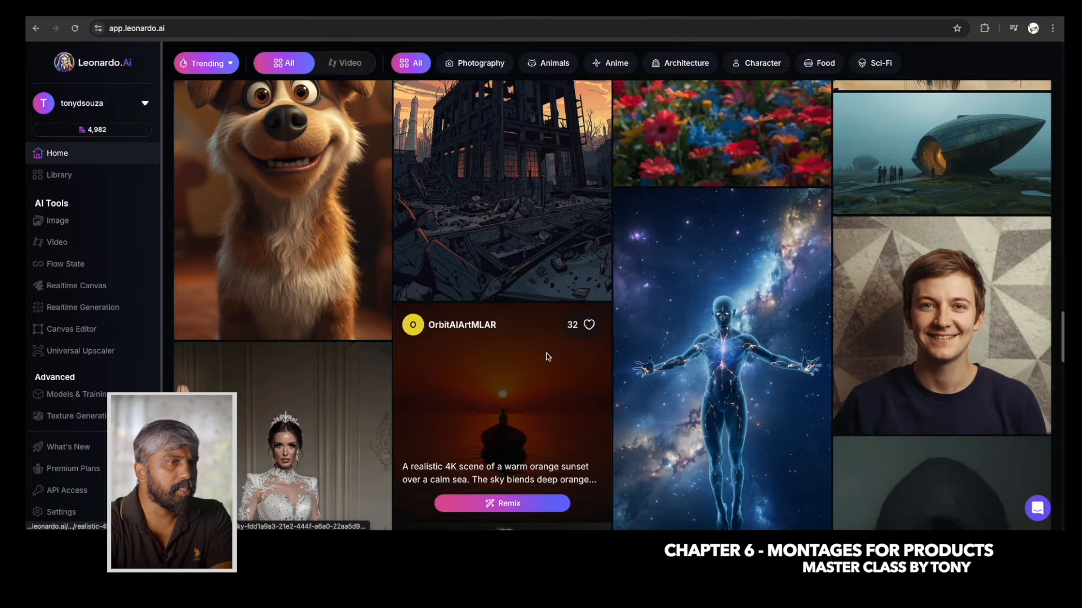
{"action": "scroll", "coordinate": [244, 385], "scroll_direction": "up", "scroll_amount": 1}
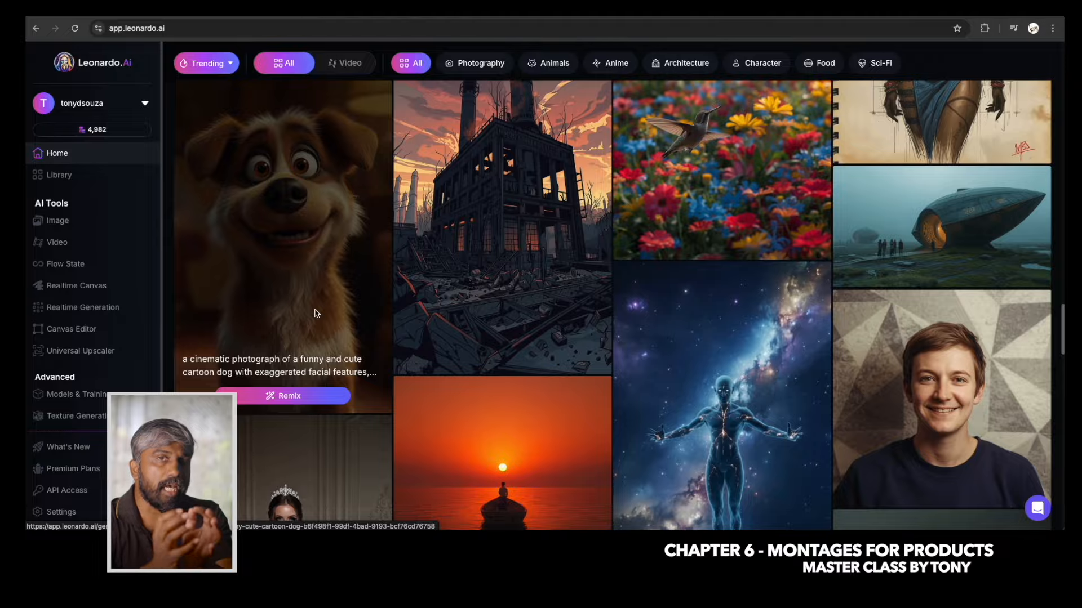
{"action": "scroll", "coordinate": [530, 335], "scroll_direction": "down", "scroll_amount": 5}
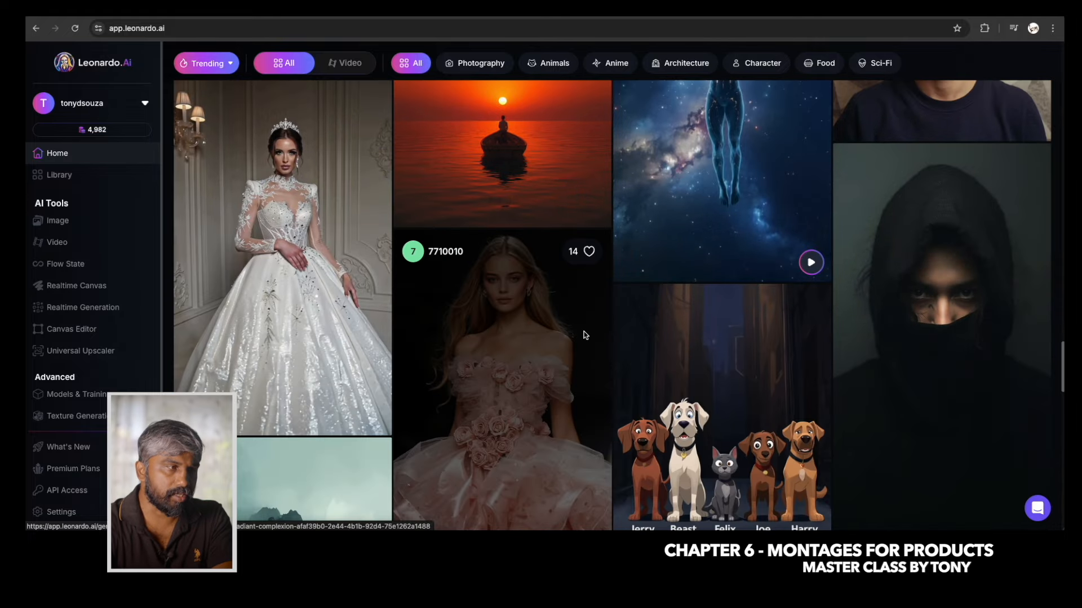
{"action": "scroll", "coordinate": [583, 335], "scroll_direction": "down", "scroll_amount": 4}
{"action": "scroll", "coordinate": [718, 351], "scroll_direction": "up", "scroll_amount": 3}
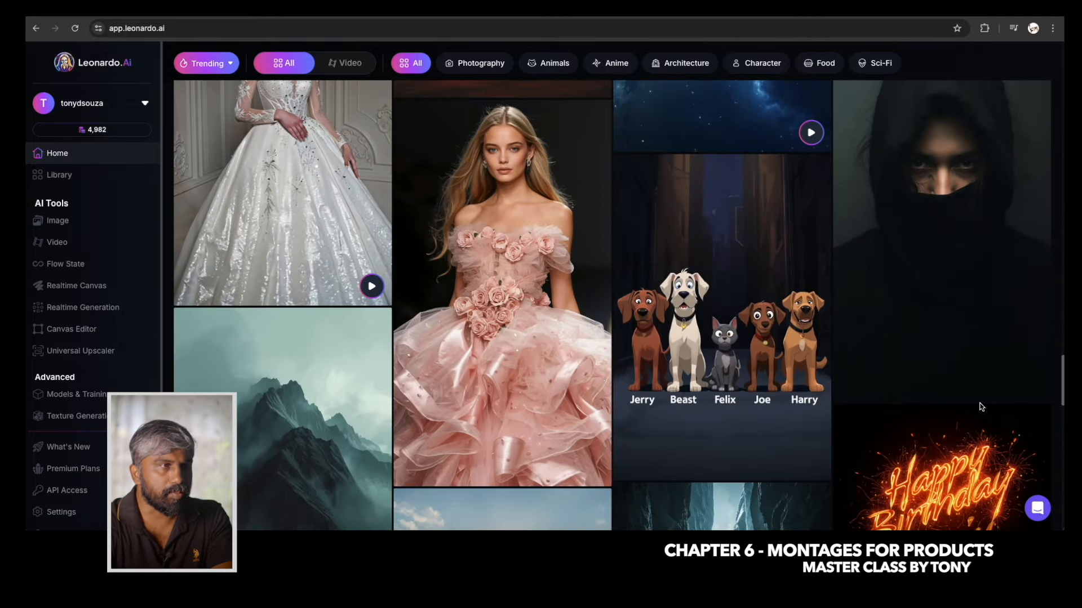
{"action": "scroll", "coordinate": [452, 366], "scroll_direction": "down", "scroll_amount": 10}
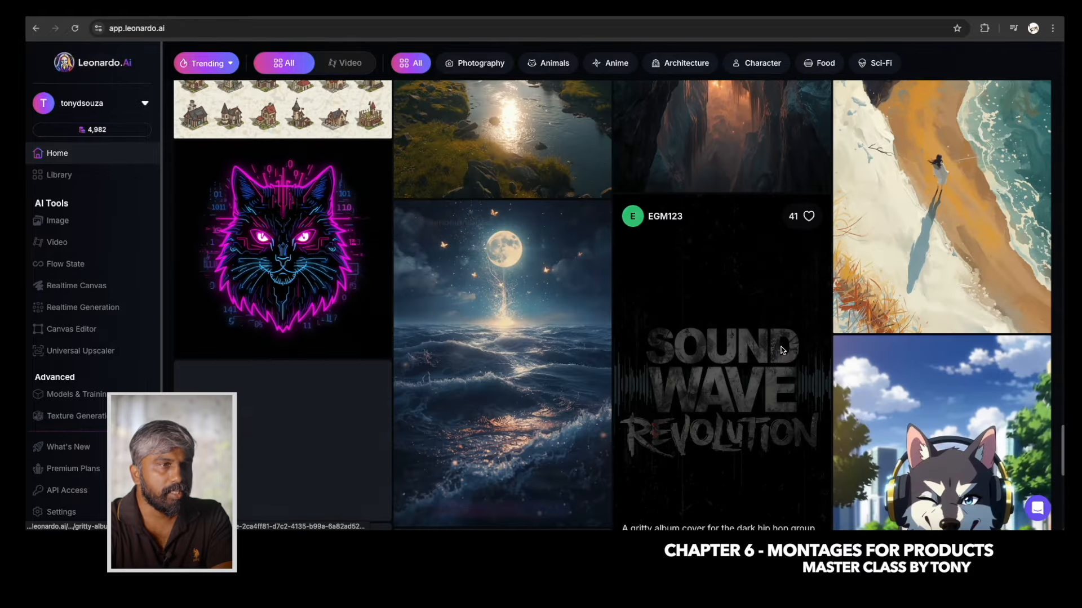
{"action": "scroll", "coordinate": [563, 332], "scroll_direction": "down", "scroll_amount": 3}
{"action": "scroll", "coordinate": [538, 324], "scroll_direction": "up", "scroll_amount": 5}
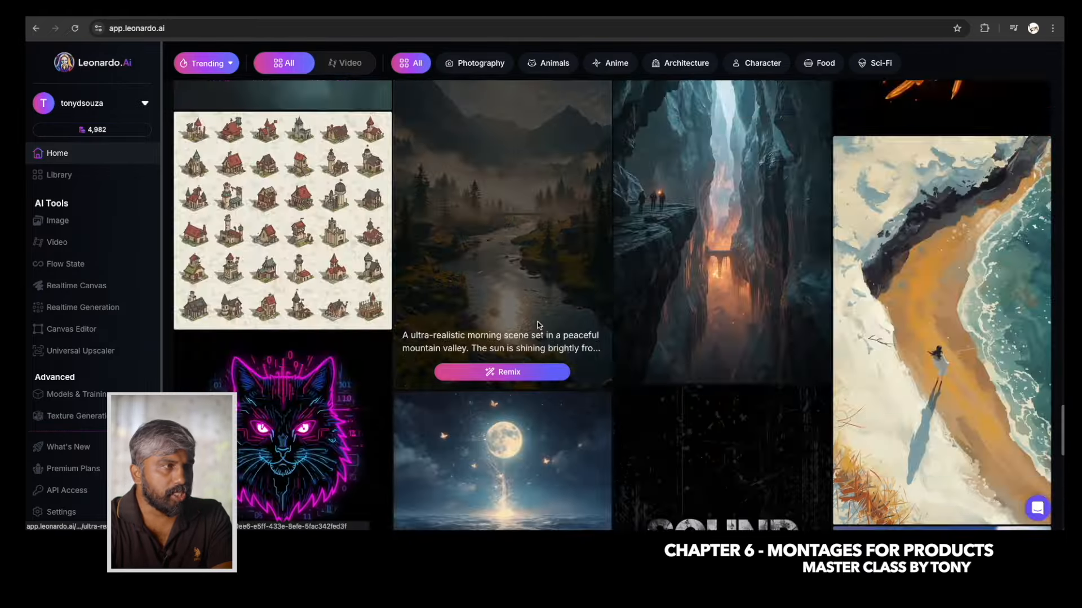
{"action": "scroll", "coordinate": [540, 325], "scroll_direction": "up", "scroll_amount": 20}
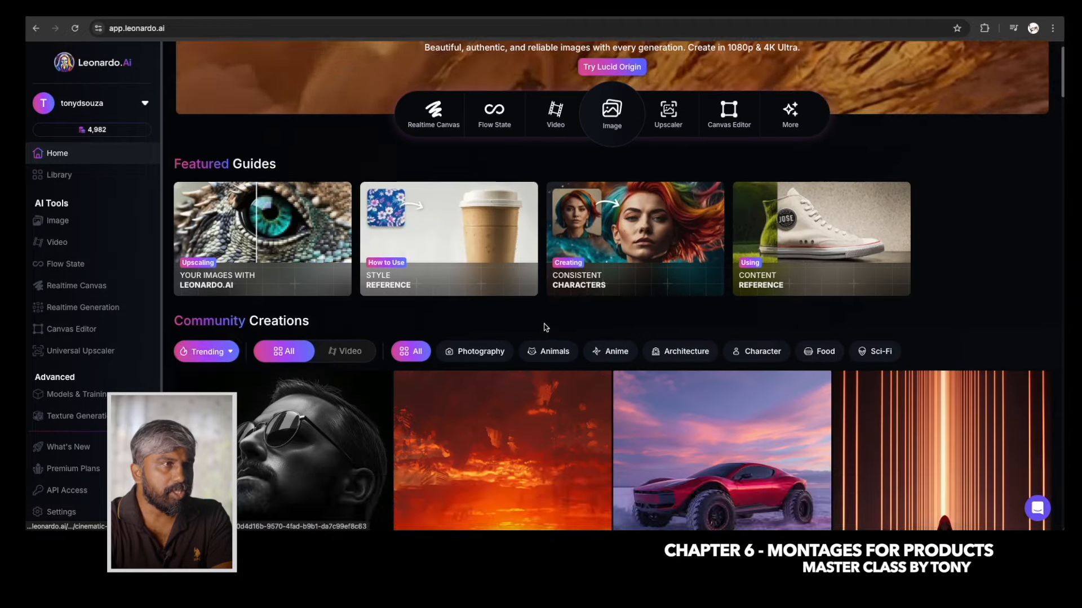
{"action": "scroll", "coordinate": [545, 327], "scroll_direction": "up", "scroll_amount": 2}
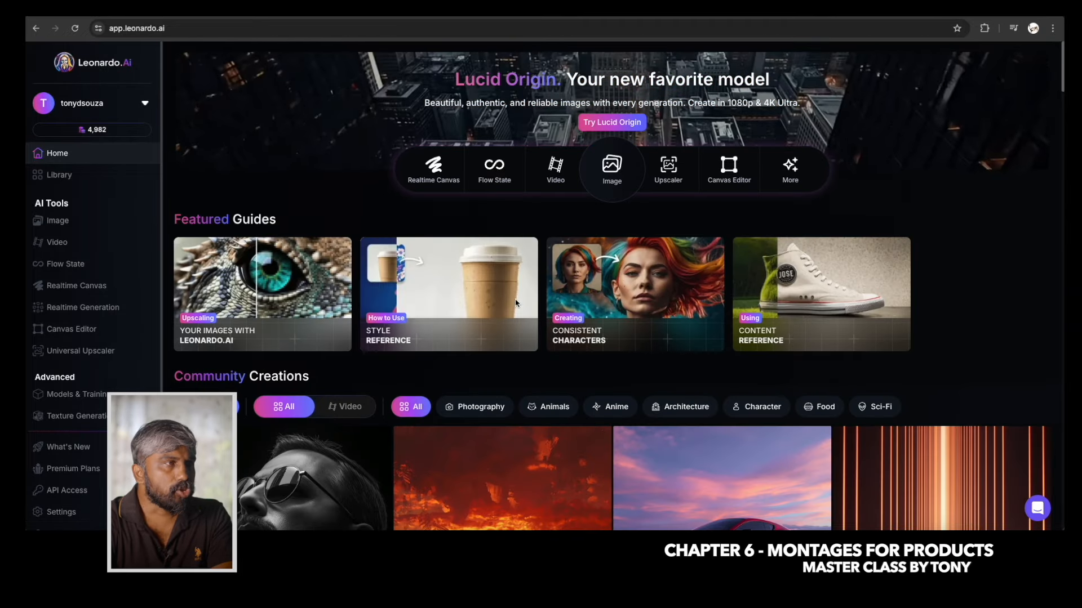
Open Flow State and turn off Scroll to Generate and Prompt Enhance.
{"action": "left_click", "coordinate": [493, 169]}
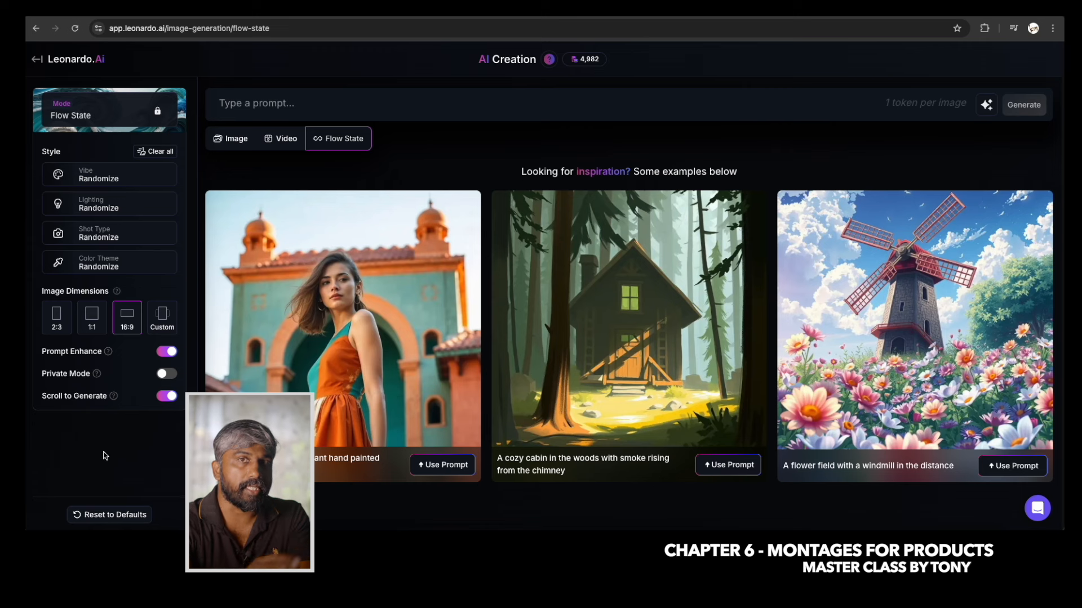
{"action": "left_click", "coordinate": [168, 397]}
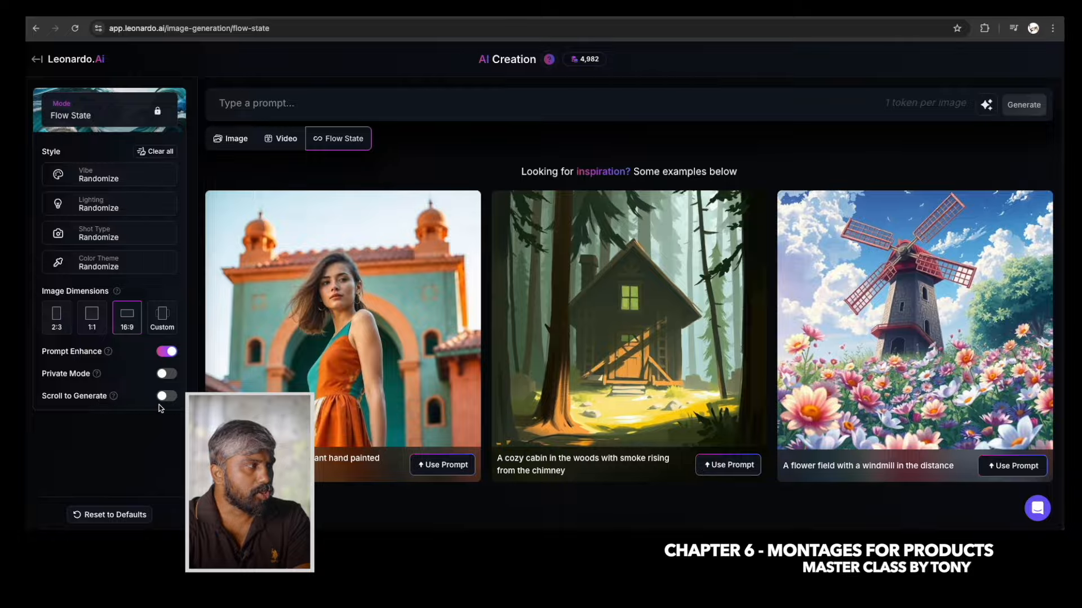
{"action": "left_click", "coordinate": [165, 353]}
{"action": "left_click", "coordinate": [169, 354]}
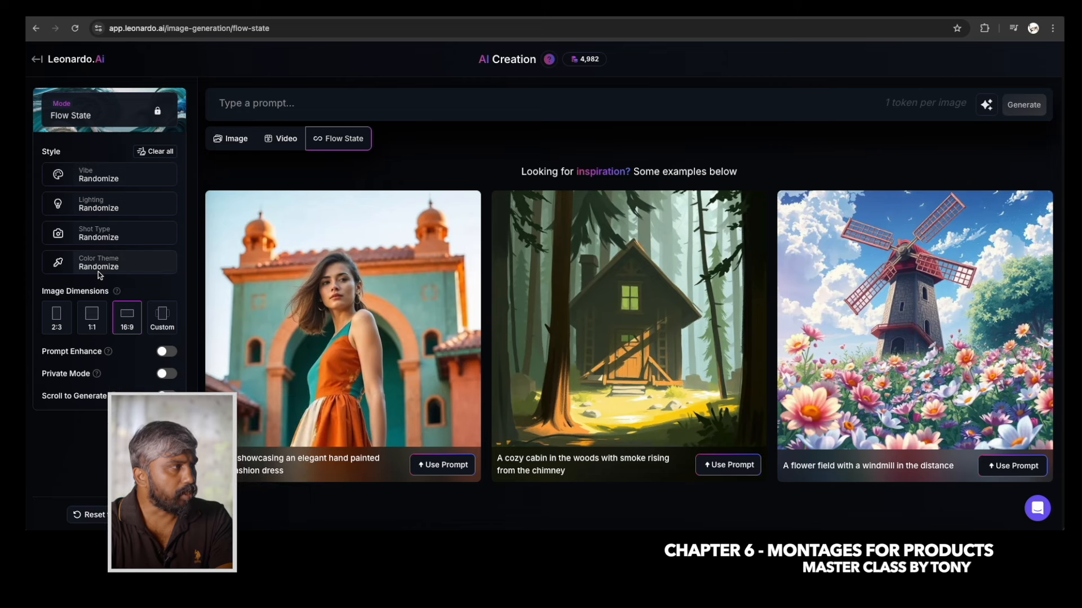
Look through the Vibe, Lighting, Shot Type and Color Theme style categories for Flow State.
{"action": "left_click", "coordinate": [98, 178]}
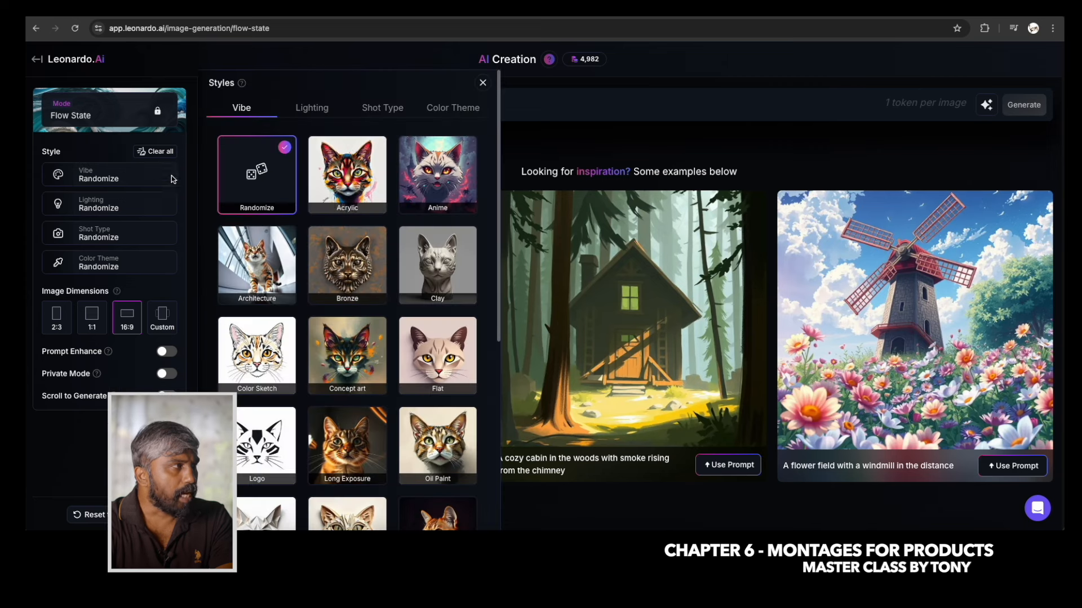
{"action": "left_click", "coordinate": [312, 109]}
{"action": "left_click", "coordinate": [384, 109]}
{"action": "left_click", "coordinate": [451, 110]}
{"action": "left_click", "coordinate": [243, 109]}
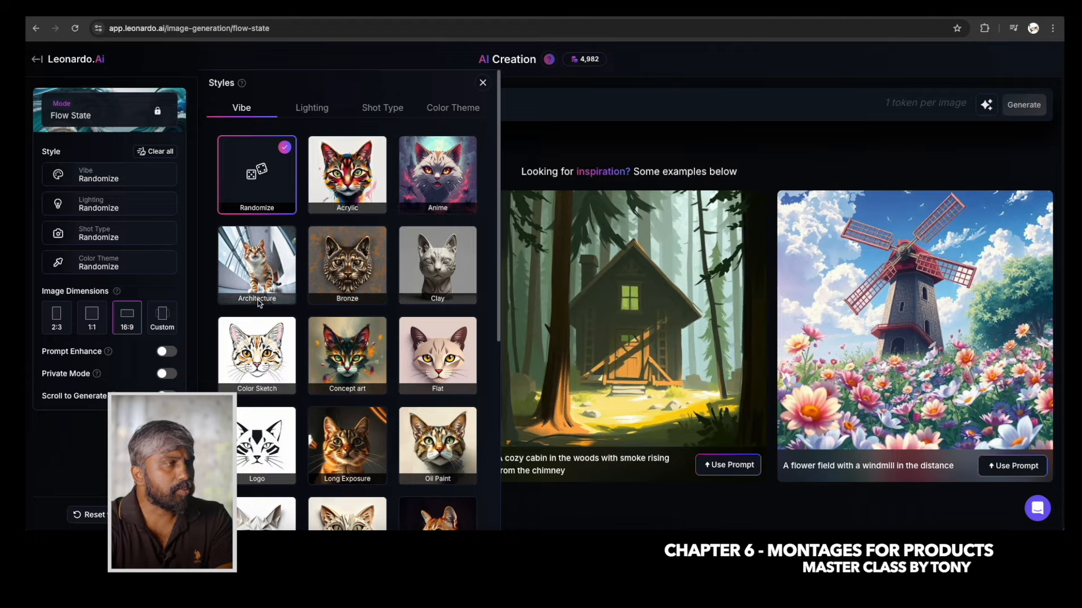
Set the Flow State Vibe style to Pro Photo.
{"action": "scroll", "coordinate": [356, 381], "scroll_direction": "down", "scroll_amount": 1}
{"action": "scroll", "coordinate": [355, 381], "scroll_direction": "down", "scroll_amount": 4}
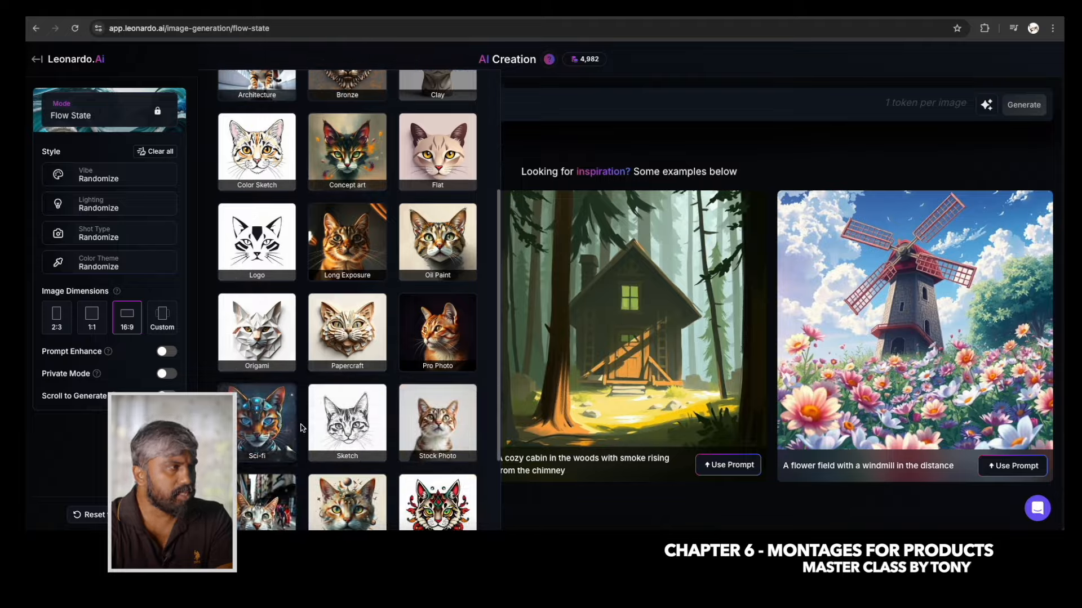
{"action": "scroll", "coordinate": [394, 394], "scroll_direction": "up", "scroll_amount": 1}
{"action": "left_click", "coordinate": [450, 417]}
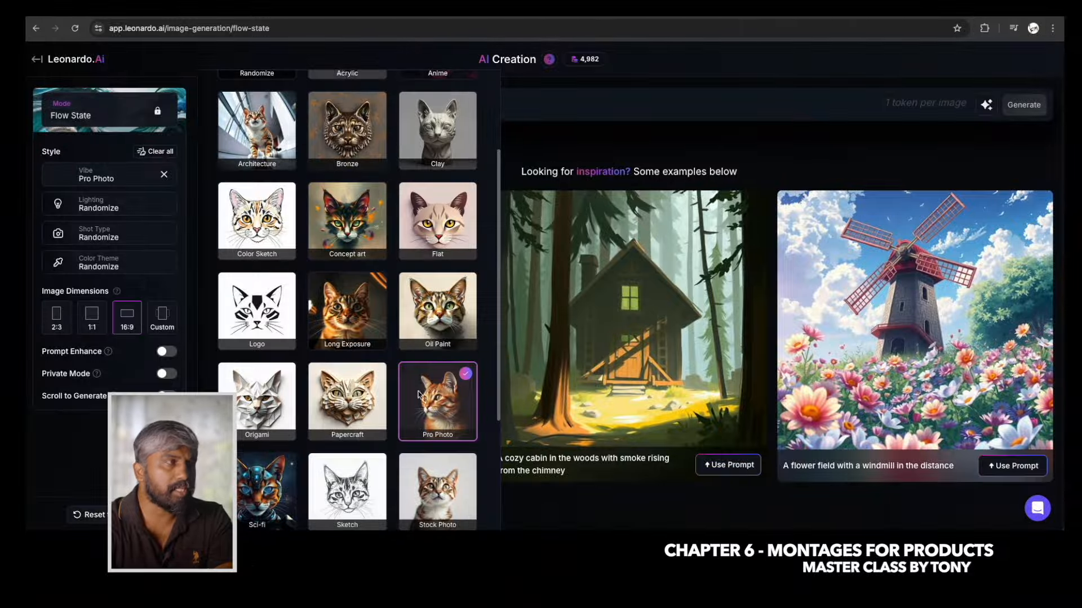
Look through the Lighting styles and set the Flow State Shot Type style to Cinematic.
{"action": "scroll", "coordinate": [394, 338], "scroll_direction": "up", "scroll_amount": 3}
{"action": "left_click", "coordinate": [310, 108]}
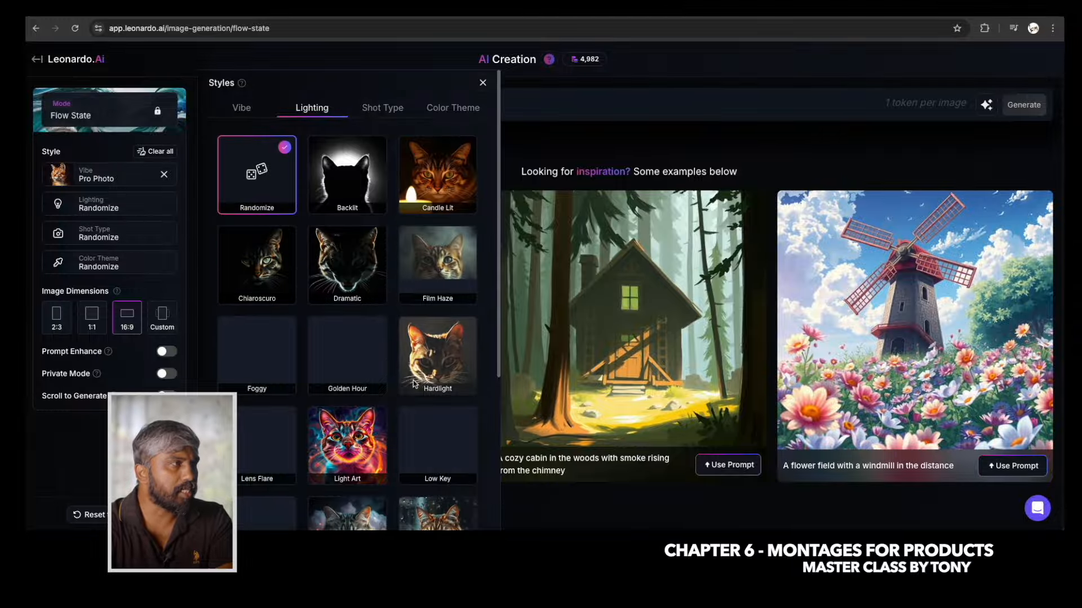
{"action": "scroll", "coordinate": [337, 399], "scroll_direction": "down", "scroll_amount": 2}
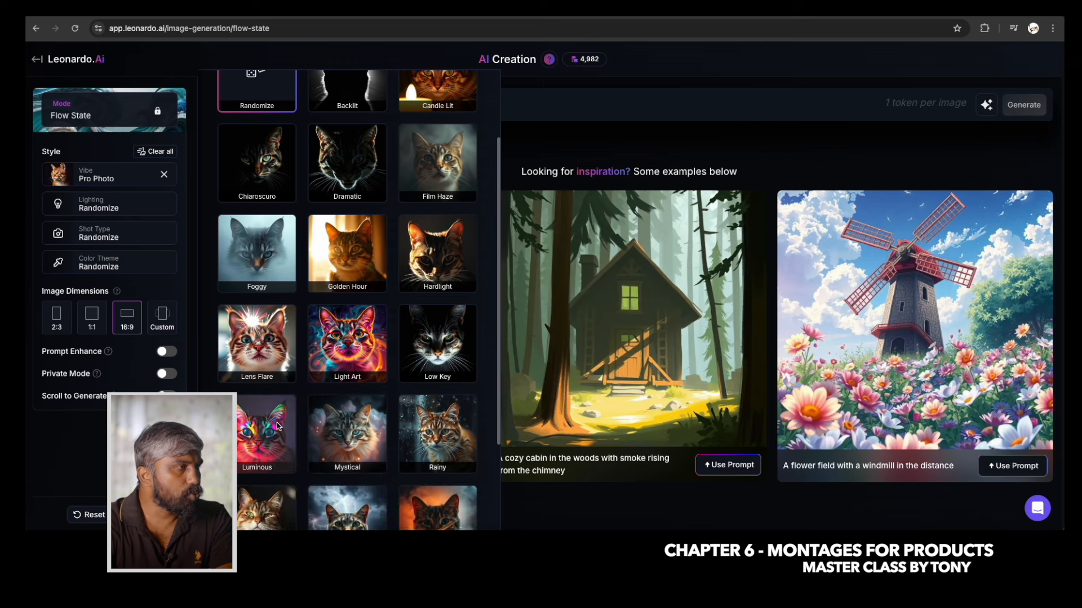
{"action": "scroll", "coordinate": [377, 317], "scroll_direction": "up", "scroll_amount": 2}
{"action": "left_click", "coordinate": [381, 111]}
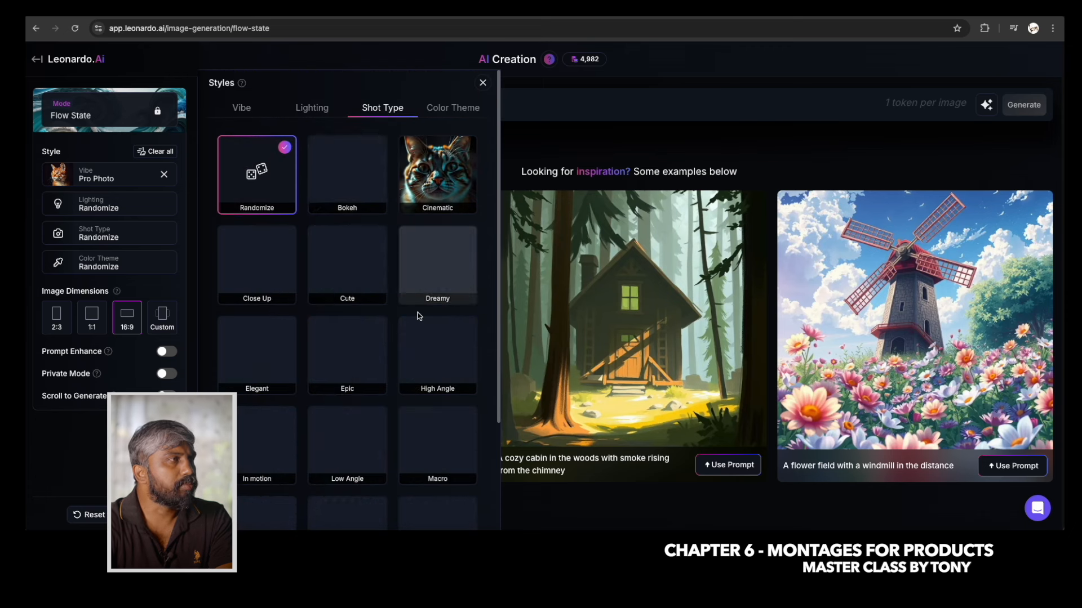
{"action": "left_click", "coordinate": [429, 191]}
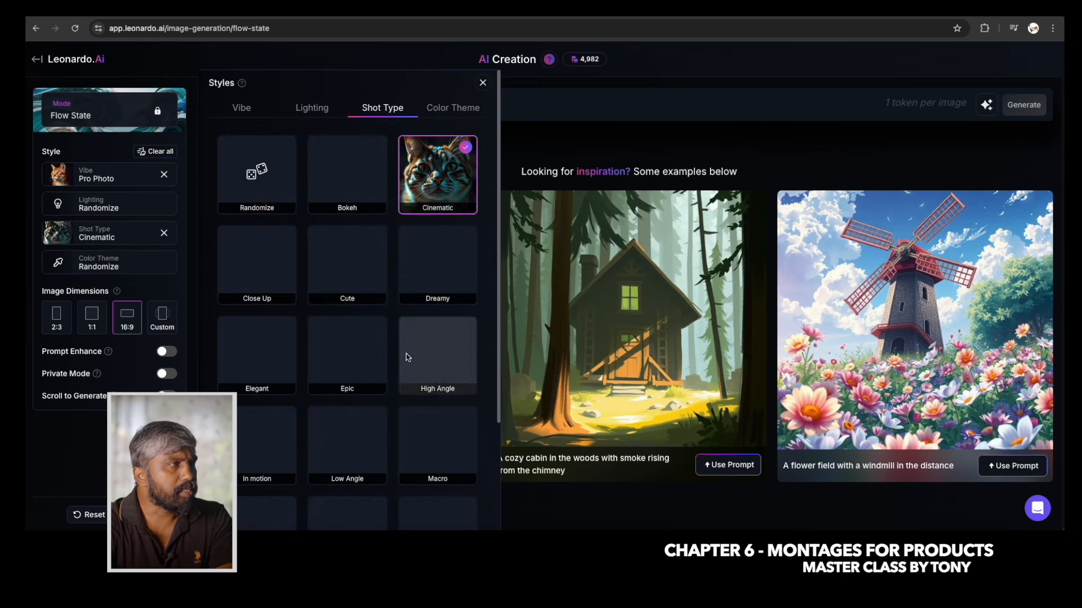
Review the Color Theme styles and the custom image dimension presets without changing either.
{"action": "left_click", "coordinate": [452, 110]}
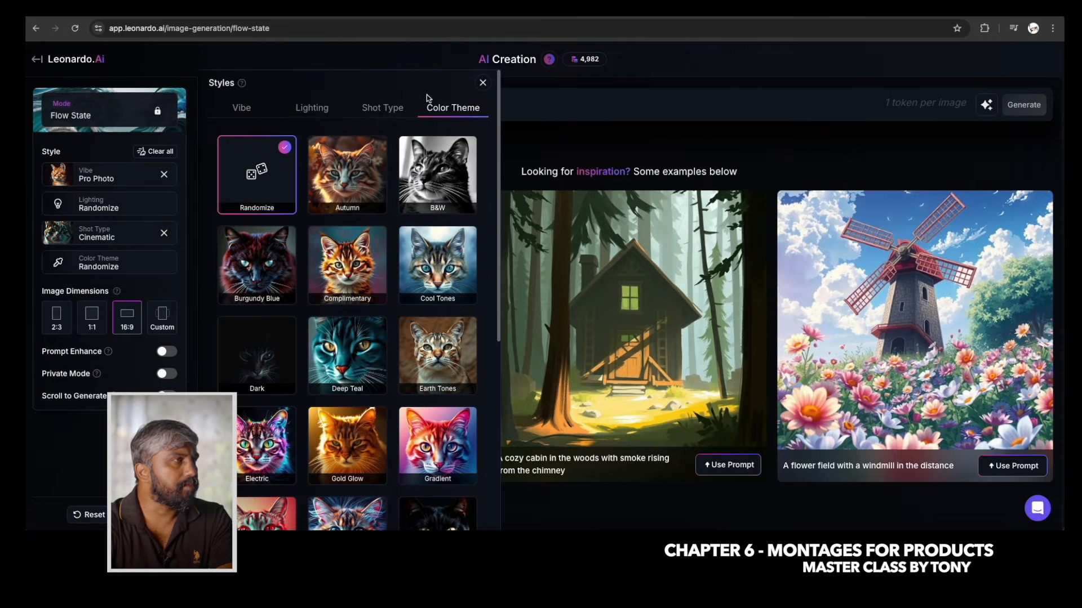
{"action": "left_click", "coordinate": [483, 83]}
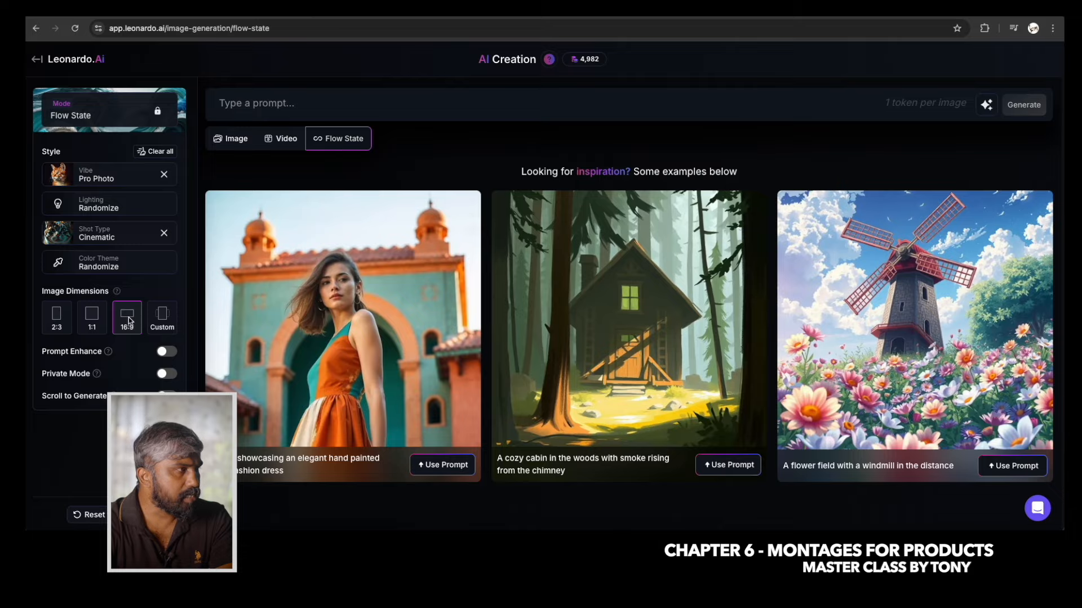
{"action": "left_click", "coordinate": [174, 326]}
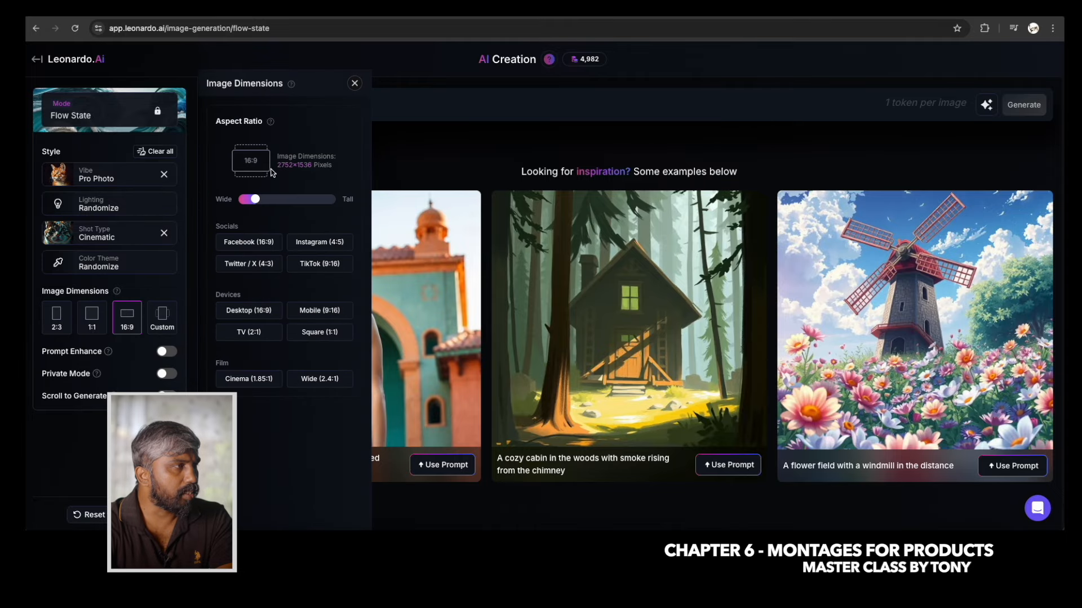
{"action": "left_click", "coordinate": [354, 85]}
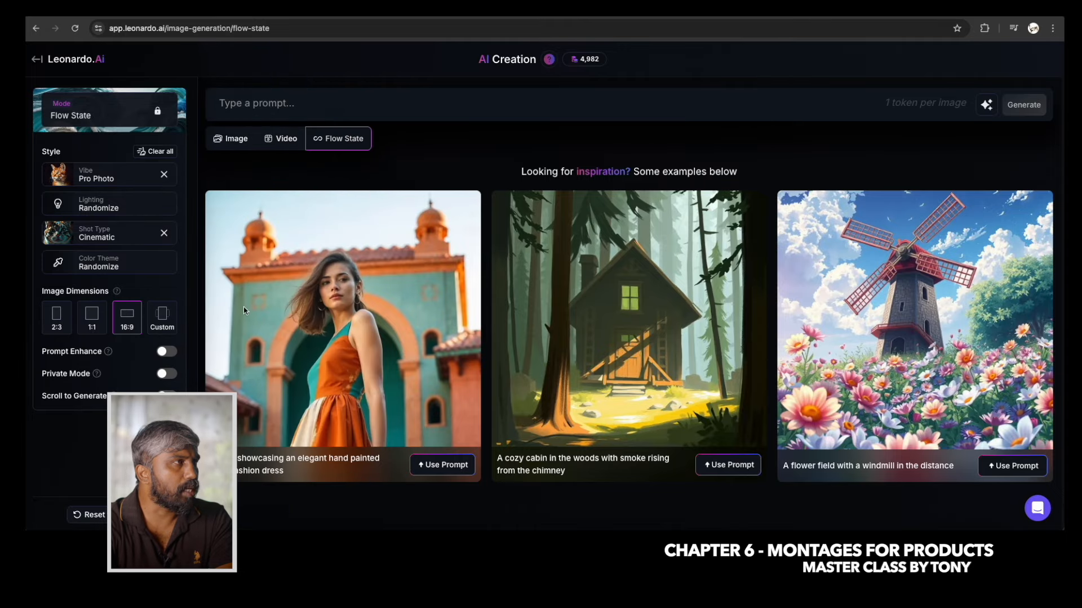
Switch to the "workshop 5 details" document, read the prompt notes on fruit, action and scene, and return to Leonardo.Ai.
{"action": "left_click", "coordinate": [237, 108]}
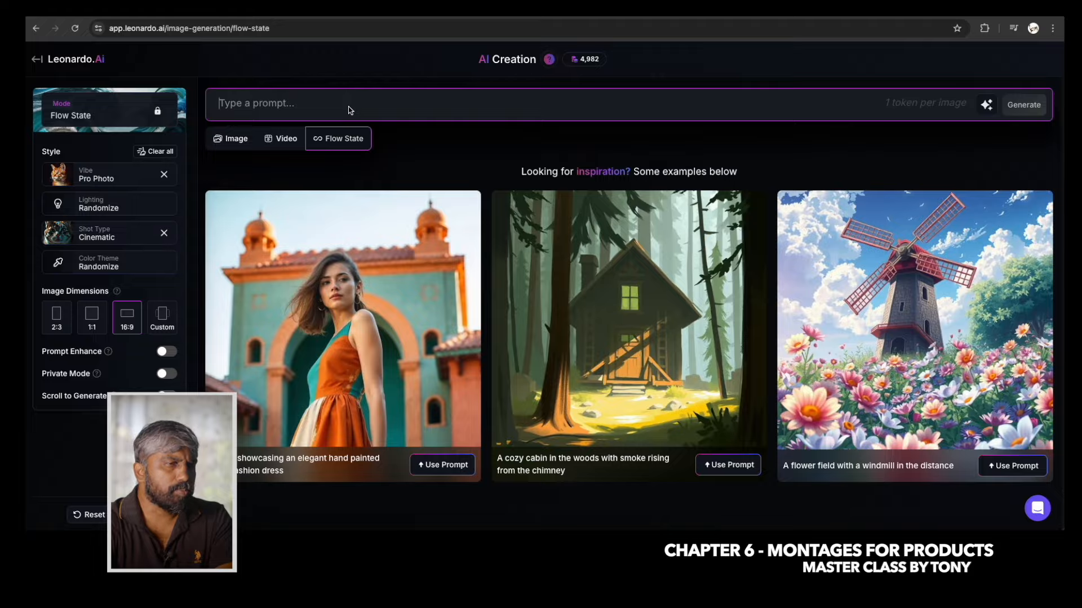
{"action": "key", "text": "super+Tab"}
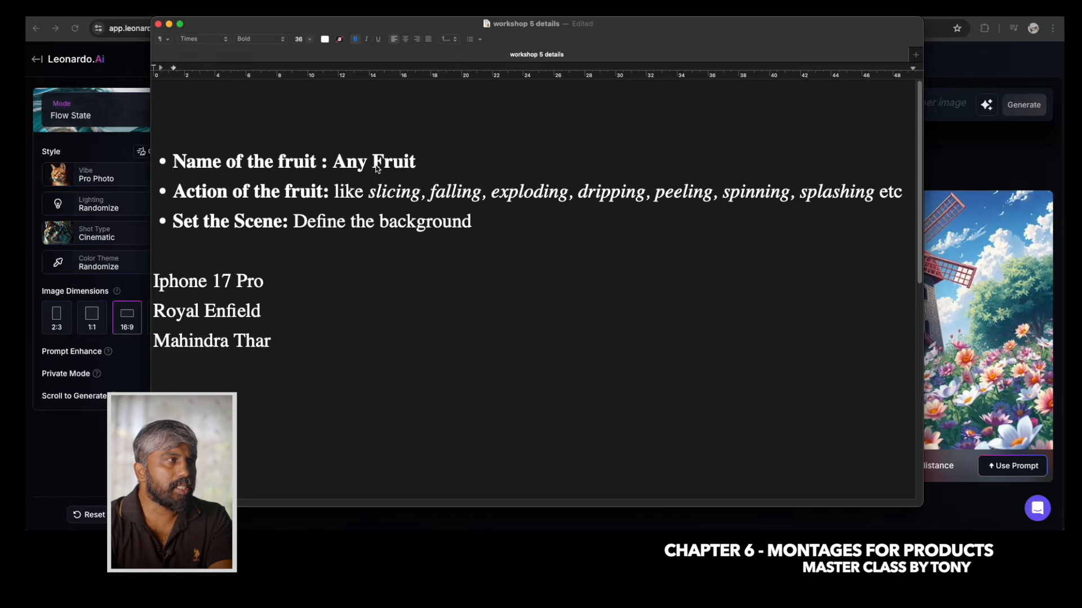
{"action": "left_click_drag", "start_coordinate": [369, 195], "coordinate": [883, 198]}
{"action": "left_click", "coordinate": [544, 285]}
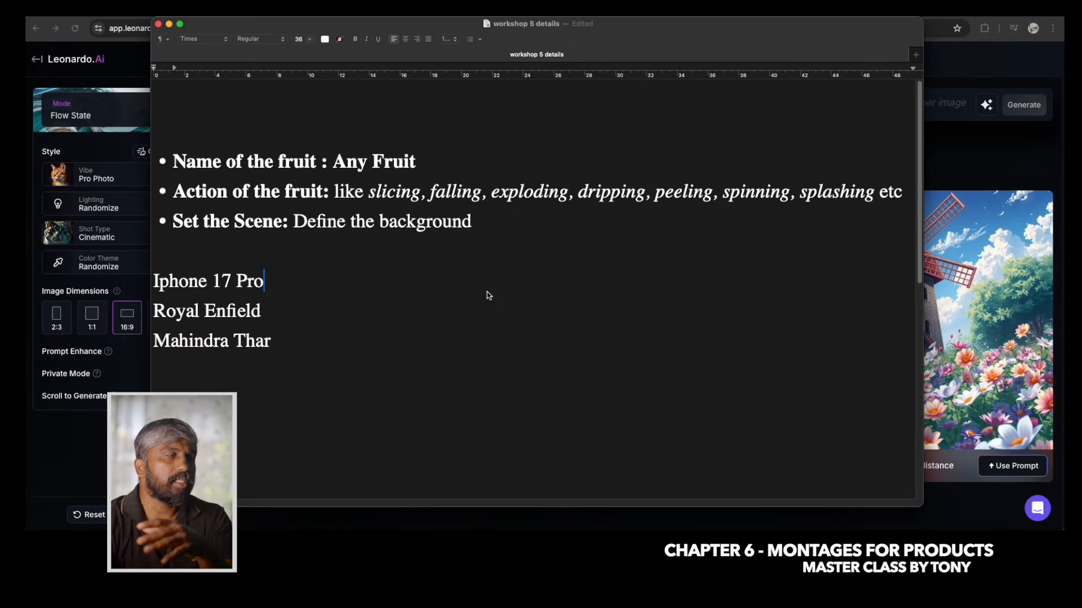
{"action": "left_click", "coordinate": [953, 144]}
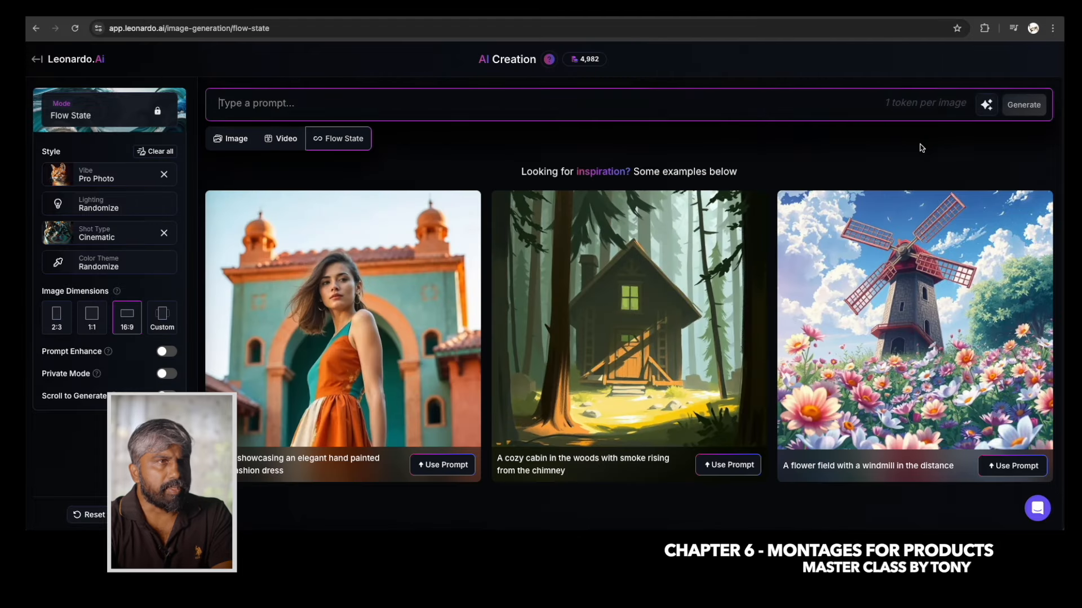
Start the Flow State prompt with "fun commercial cinematic shot of orange juice,".
{"action": "left_click", "coordinate": [267, 105]}
{"action": "type", "text": "f"}
{"action": "key", "text": "BackSpace"}
{"action": "type", "text": "mmercial"}
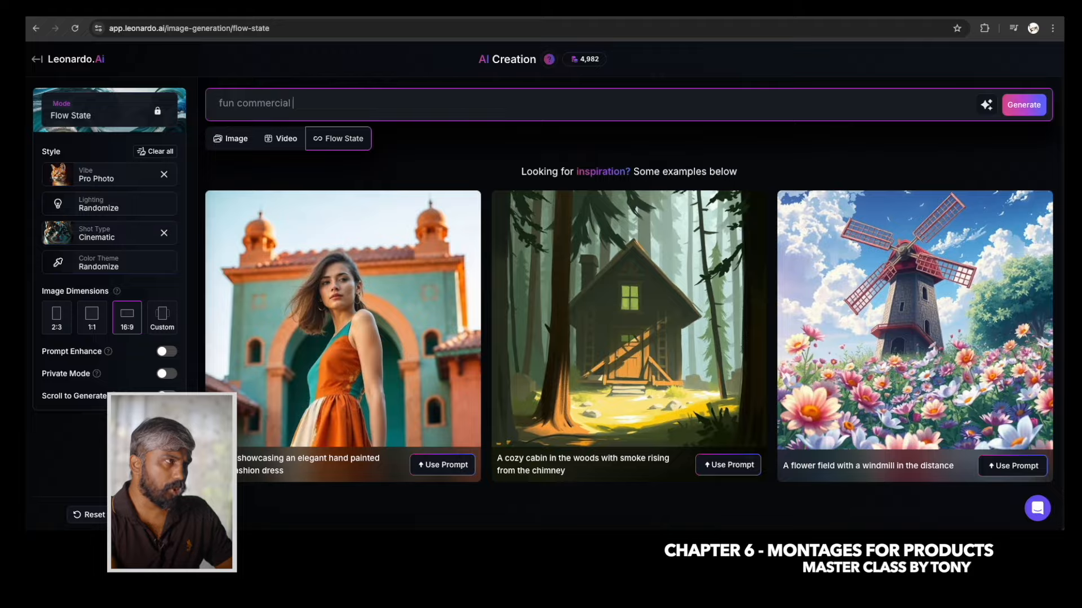
{"action": "type", "text": " cinem"}
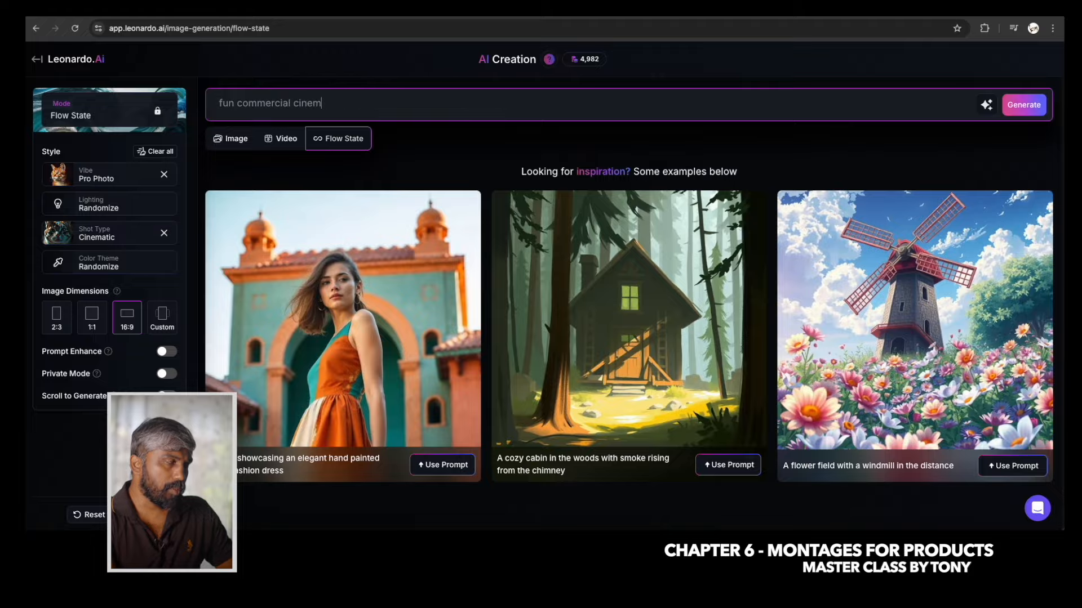
{"action": "type", "text": "atic sho"}
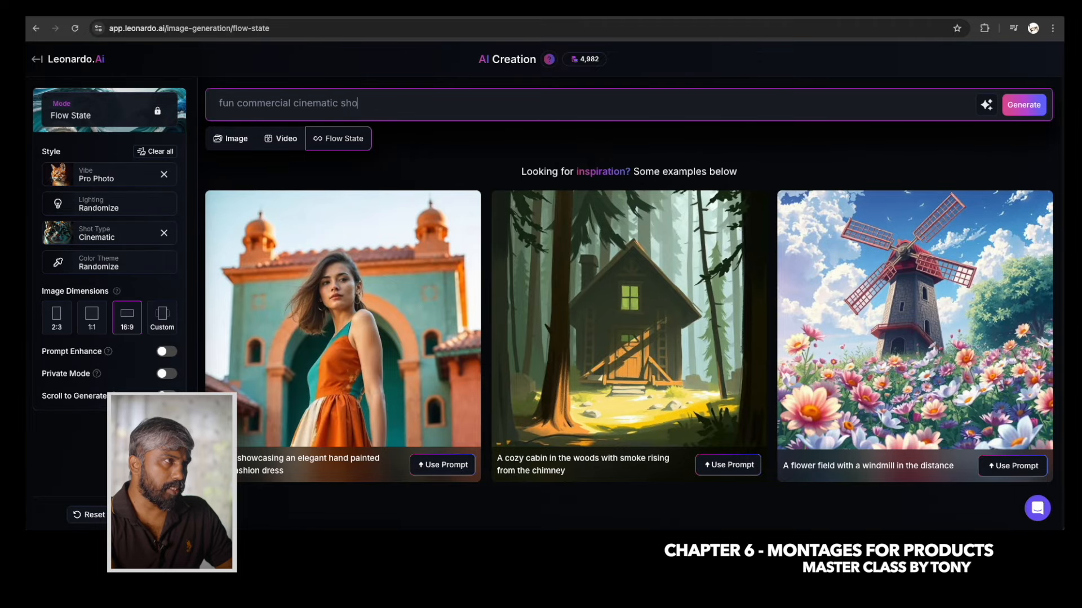
{"action": "type", "text": "t of orange juice,"}
Check the action words in the workshop notes, add "falling from top" to the prompt and generate the images.
{"action": "left_click", "coordinate": [893, 526]}
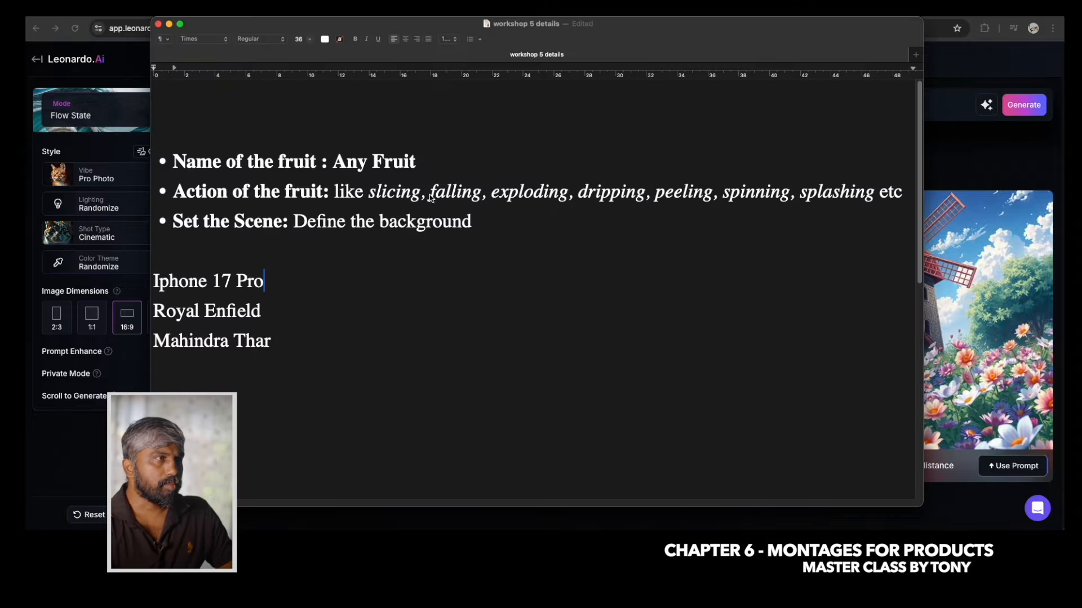
{"action": "key", "text": "super+Tab"}
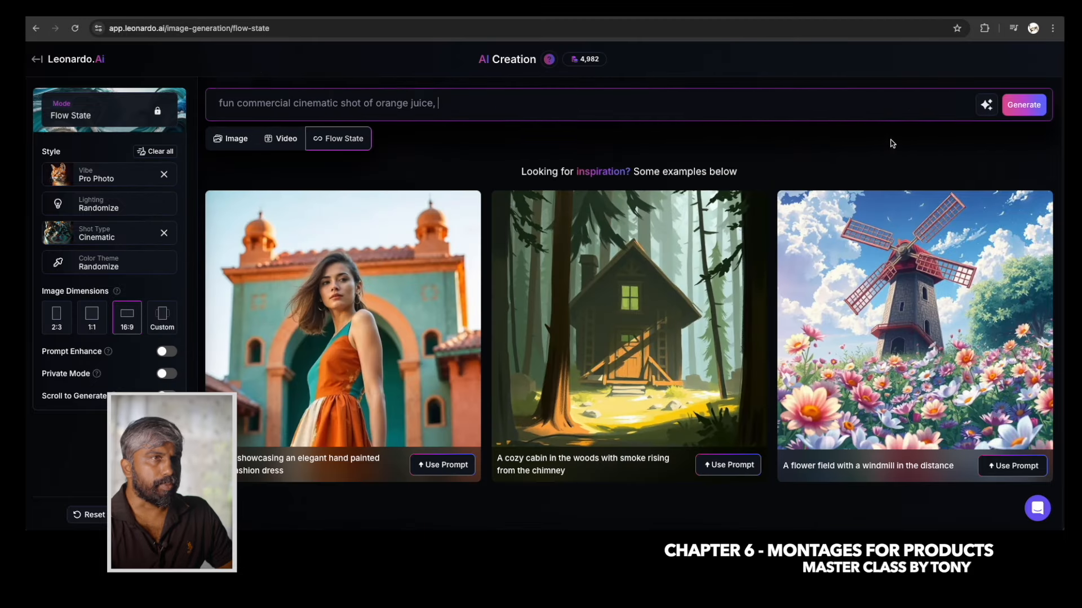
{"action": "type", "text": "falling from top"}
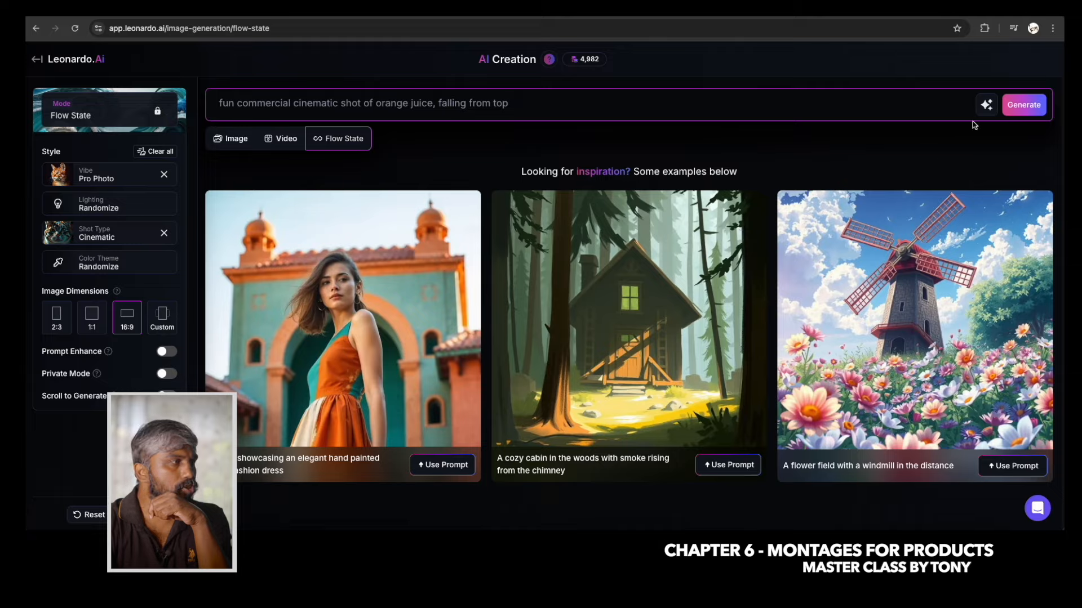
{"action": "left_click", "coordinate": [1023, 105]}
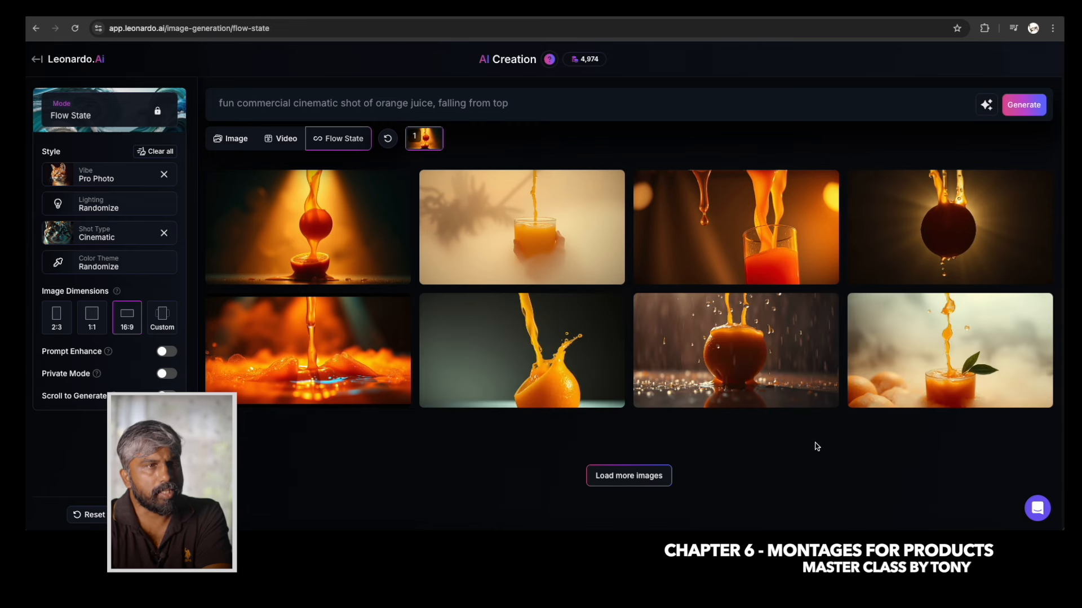
Look over the generated orange juice images and remove the word "juice" from the prompt.
{"action": "mouse_move", "coordinate": [910, 262]}
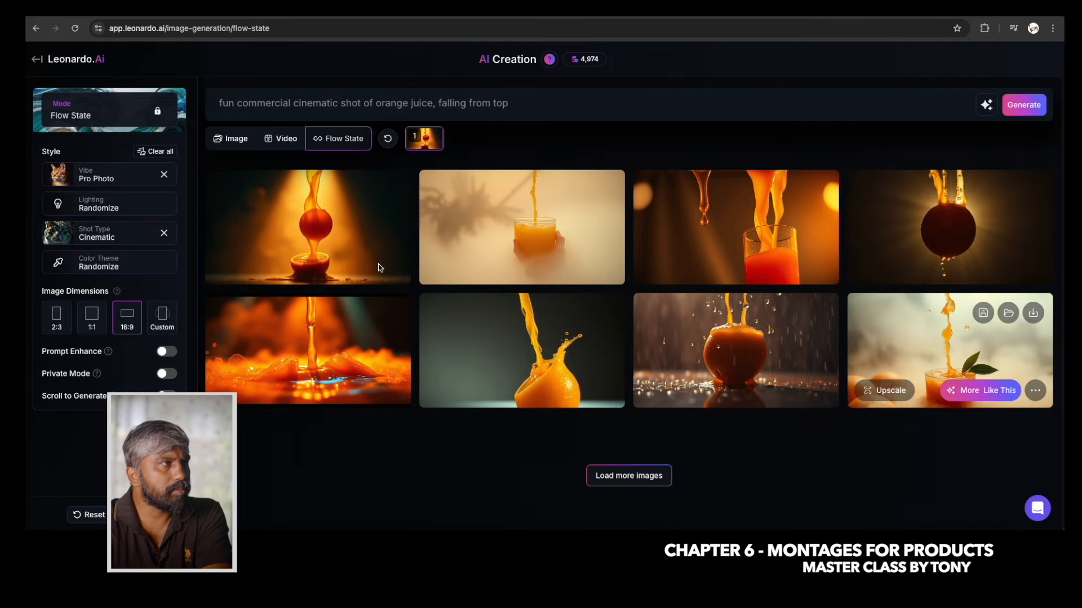
{"action": "mouse_move", "coordinate": [822, 243]}
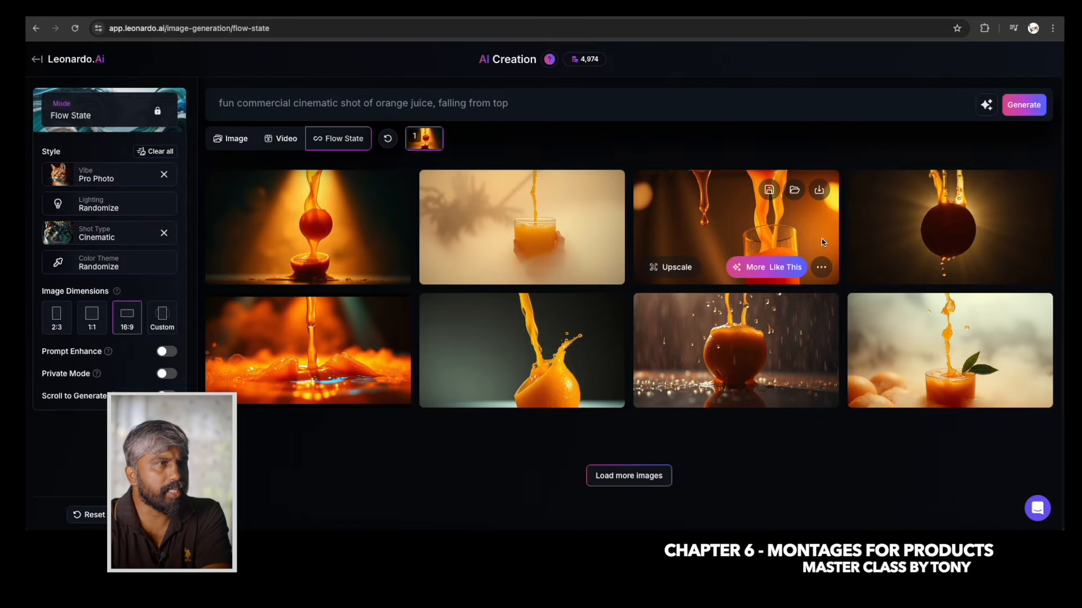
{"action": "mouse_move", "coordinate": [306, 244]}
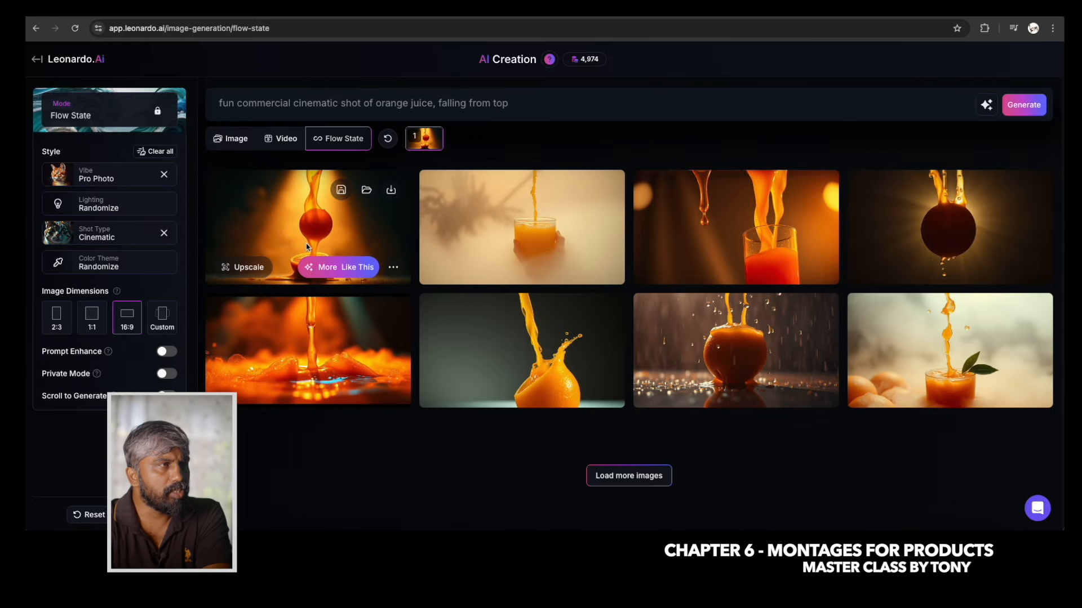
{"action": "left_click", "coordinate": [380, 106]}
{"action": "key", "text": "BackSpace"}
{"action": "key", "text": "BackSpace"}
{"action": "key", "text": "BackSpace"}
{"action": "key", "text": "BackSpace"}
{"action": "key", "text": "BackSpace"}
{"action": "key", "text": "BackSpace"}
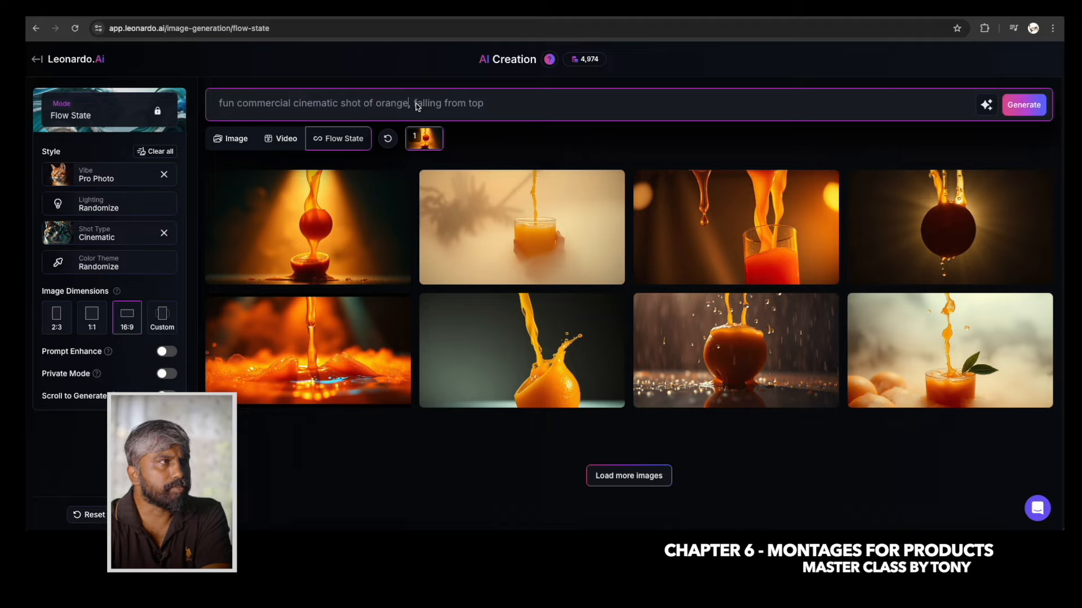
Change the action in the prompt to "falling and splashing", deleting "from top".
{"action": "left_click", "coordinate": [444, 106]}
{"action": "type", "text": "and "}
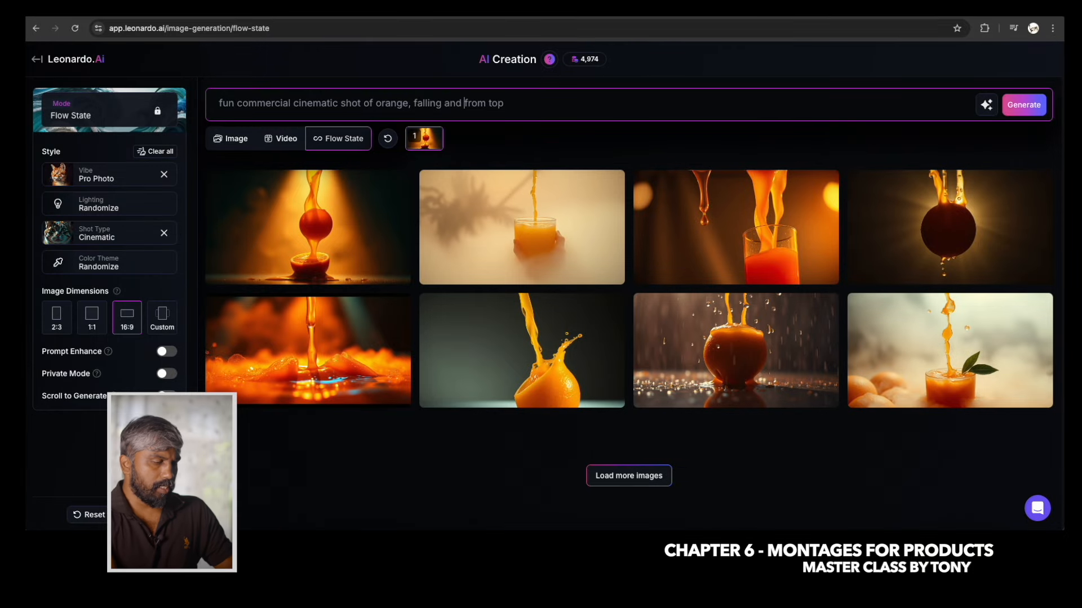
{"action": "type", "text": "splashing"}
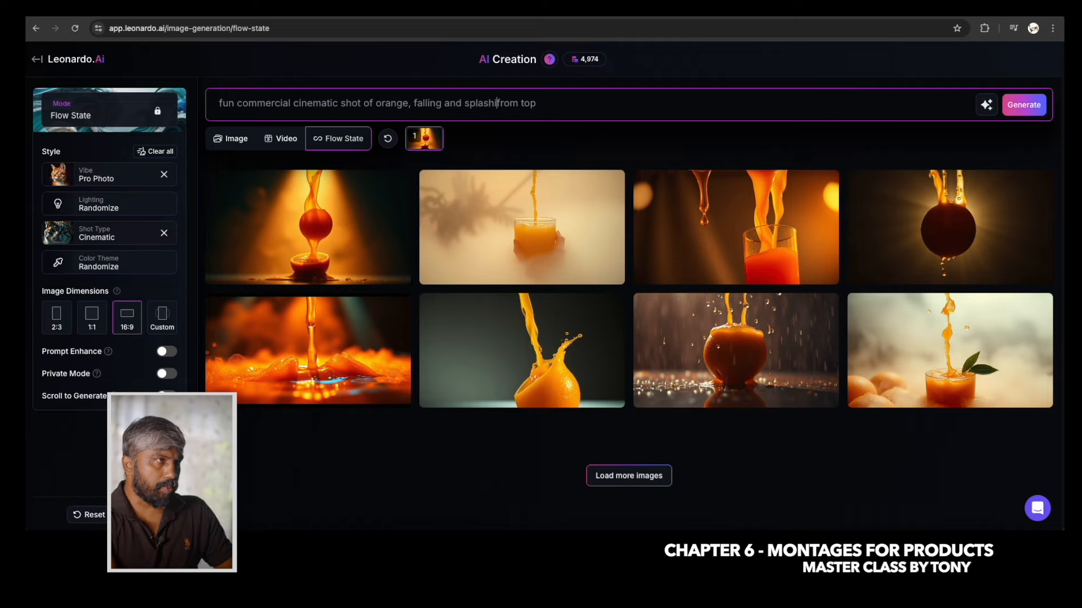
{"action": "key", "text": "Delete"}
{"action": "key", "text": "Delete"}
{"action": "key", "text": "Delete"}
{"action": "key", "text": "Delete"}
{"action": "key", "text": "Delete"}
{"action": "key", "text": "Delete"}
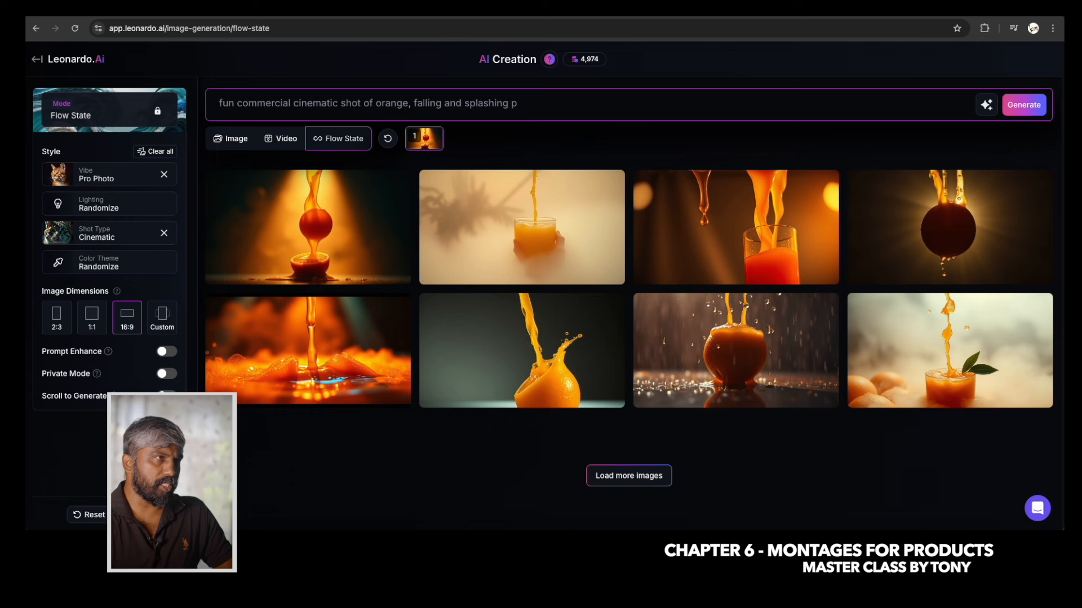
{"action": "mouse_move", "coordinate": [530, 220]}
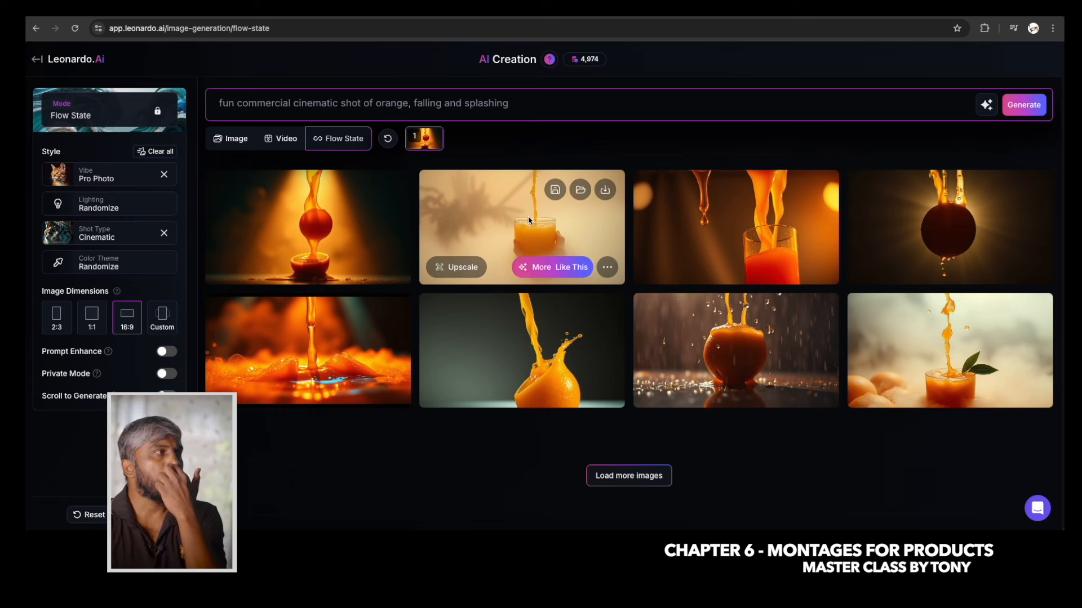
{"action": "left_click", "coordinate": [521, 271]}
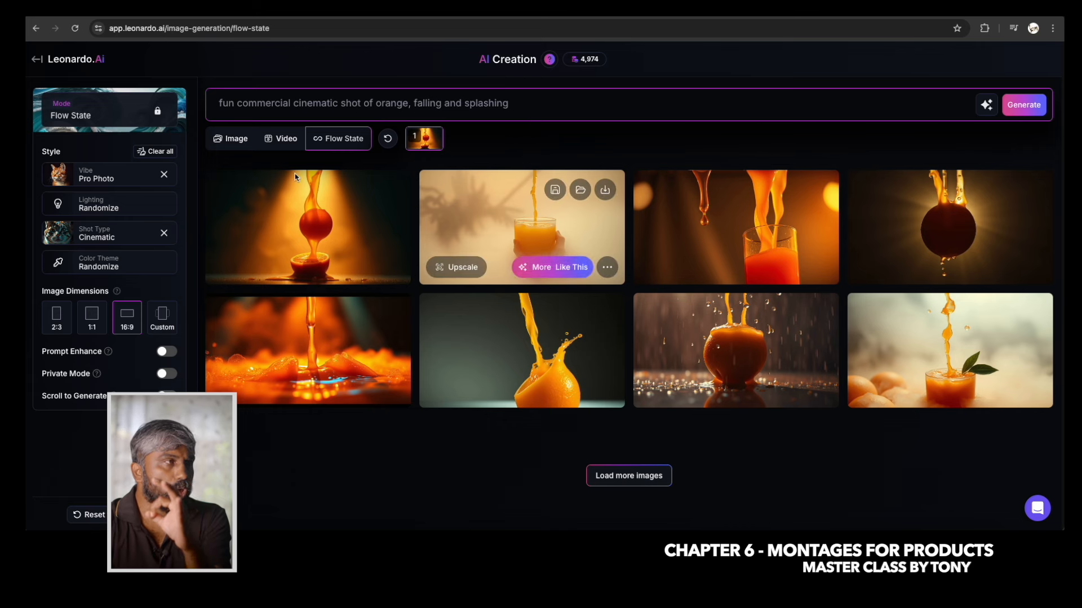
Change "orange" to "oranges" in the prompt and generate a new set of images.
{"action": "left_click", "coordinate": [408, 104]}
{"action": "type", "text": "s"}
{"action": "mouse_move", "coordinate": [494, 197]}
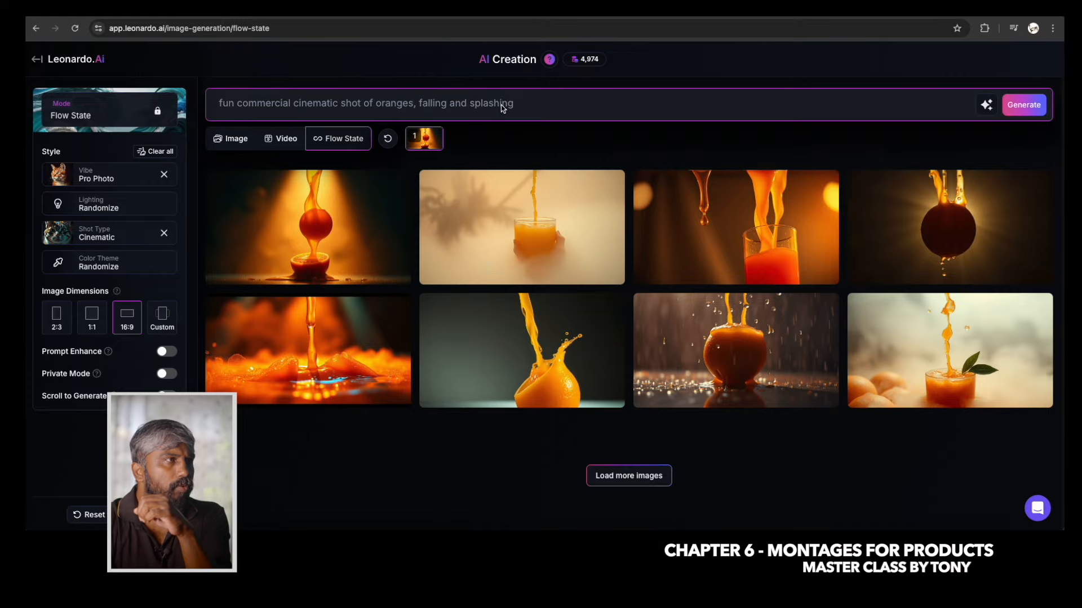
{"action": "key", "text": "Return"}
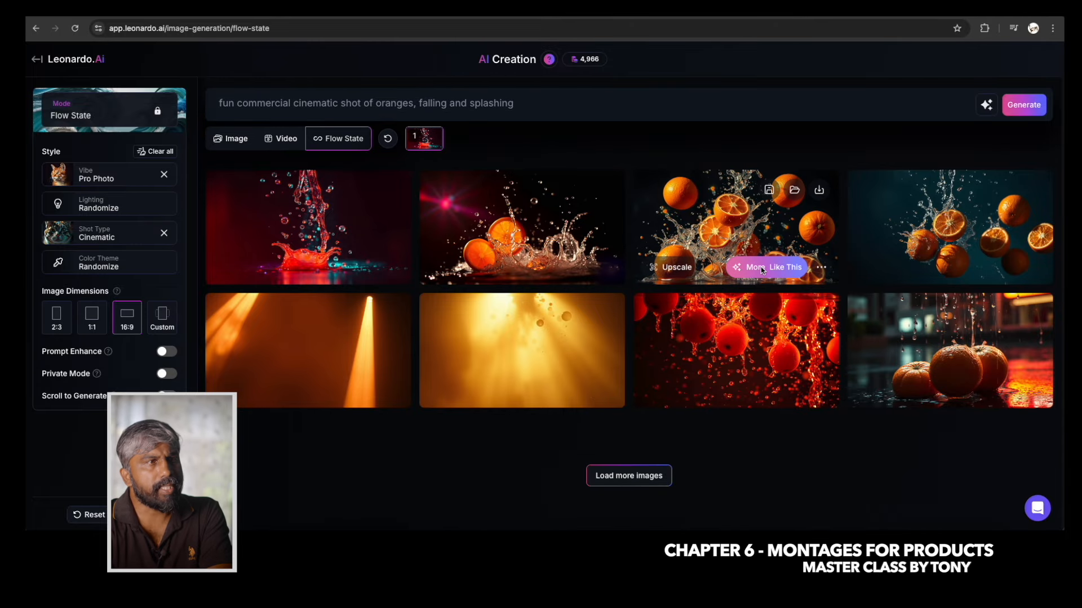
Generate more images like the one with whole and sliced oranges splashing on a dark background.
{"action": "left_click", "coordinate": [762, 268]}
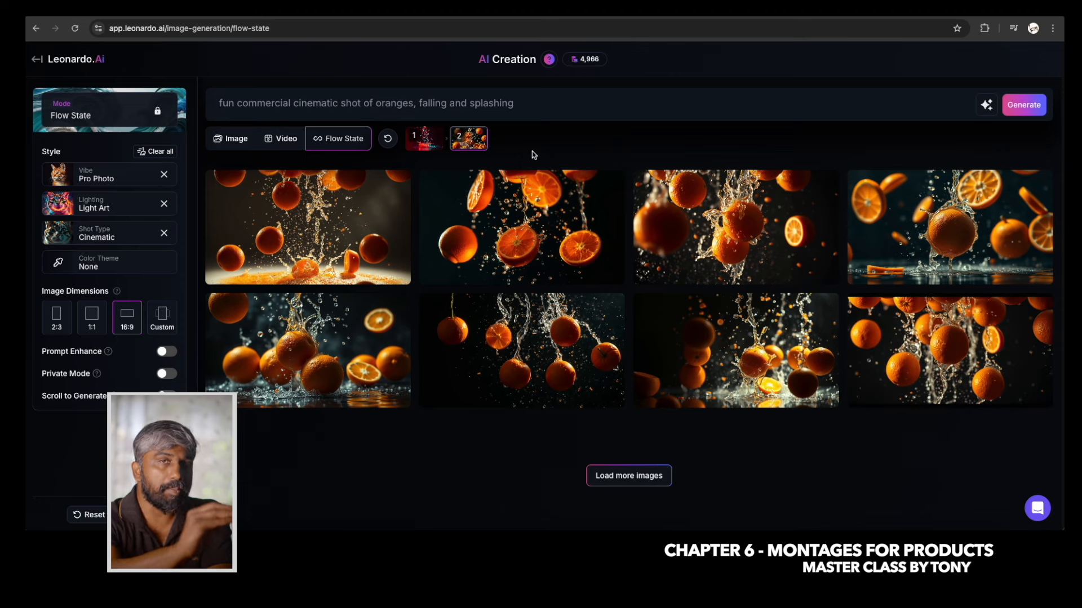
{"action": "mouse_move", "coordinate": [541, 248]}
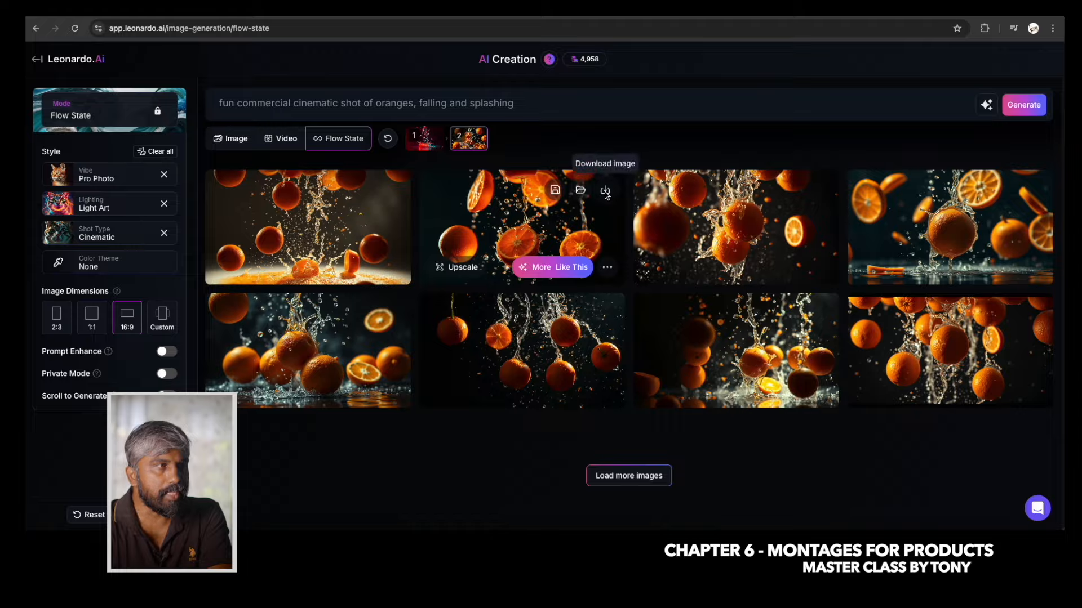
View the first image of the new variations enlarged, close it and return to the first batch of oranges images.
{"action": "left_click", "coordinate": [361, 205]}
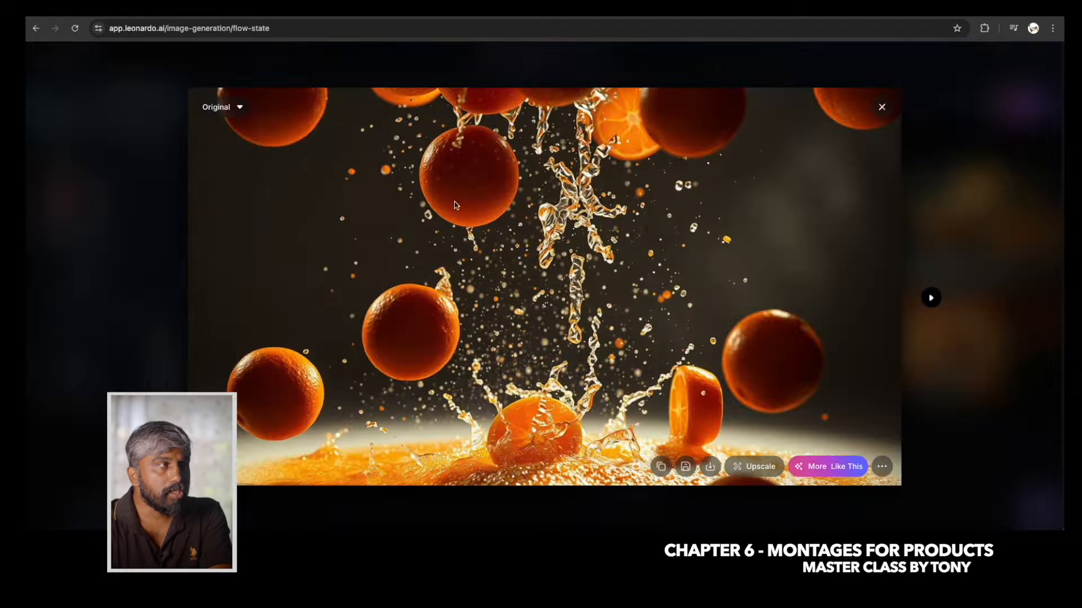
{"action": "left_click", "coordinate": [882, 107]}
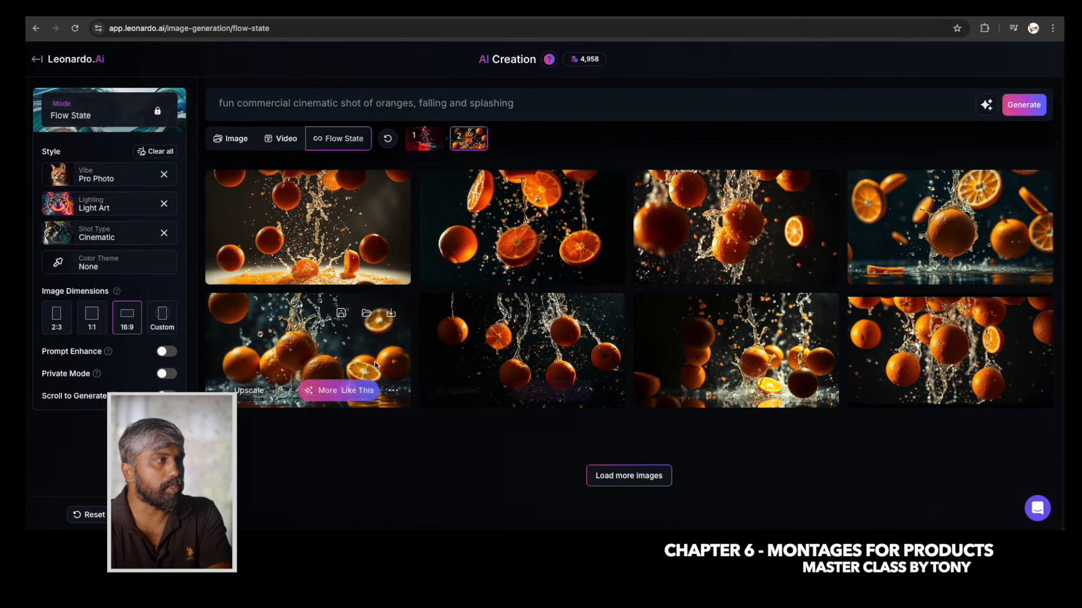
{"action": "left_click", "coordinate": [423, 139]}
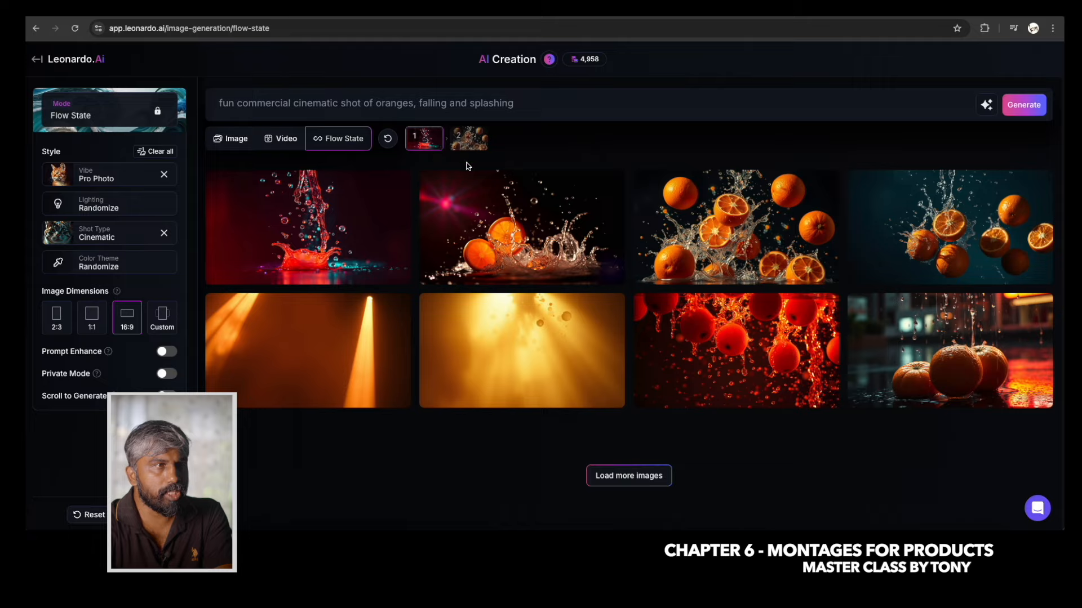
Return to the second batch of orange images and load more variations.
{"action": "left_click", "coordinate": [481, 147]}
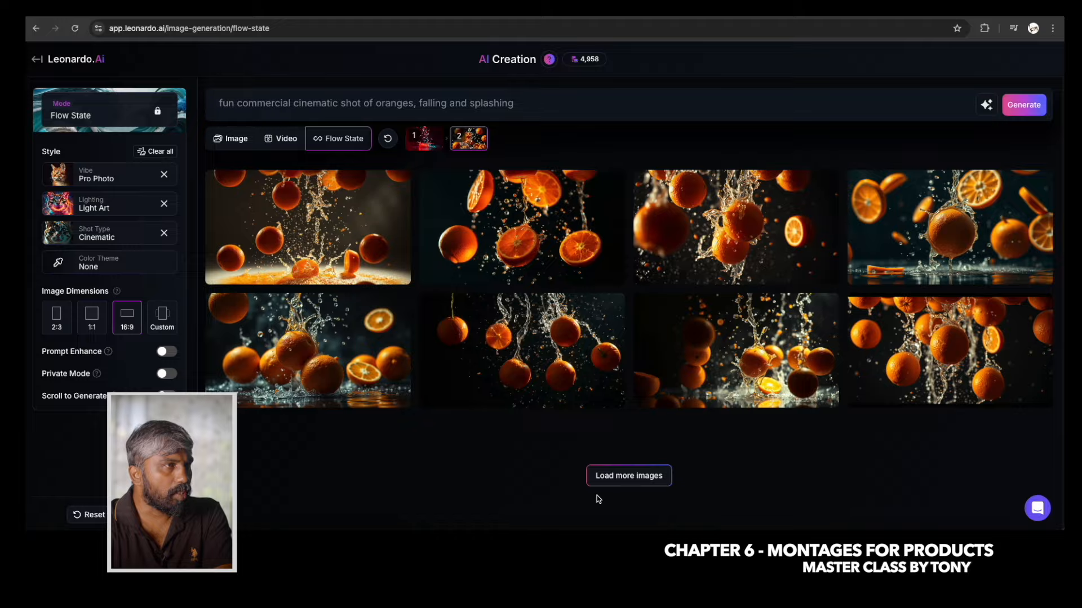
{"action": "left_click", "coordinate": [640, 480]}
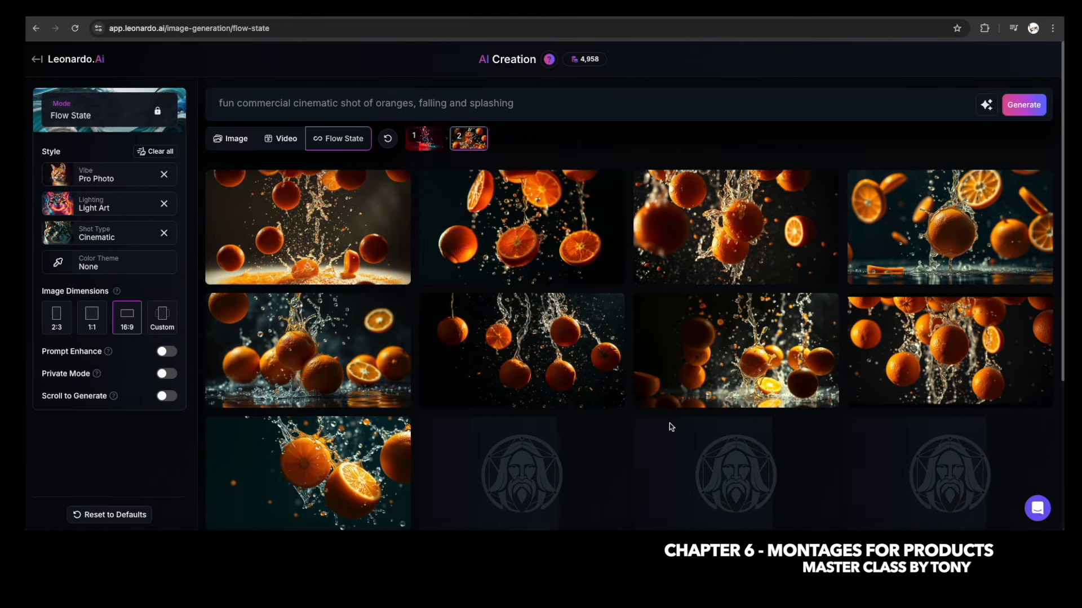
{"action": "scroll", "coordinate": [670, 423], "scroll_direction": "down", "scroll_amount": 3}
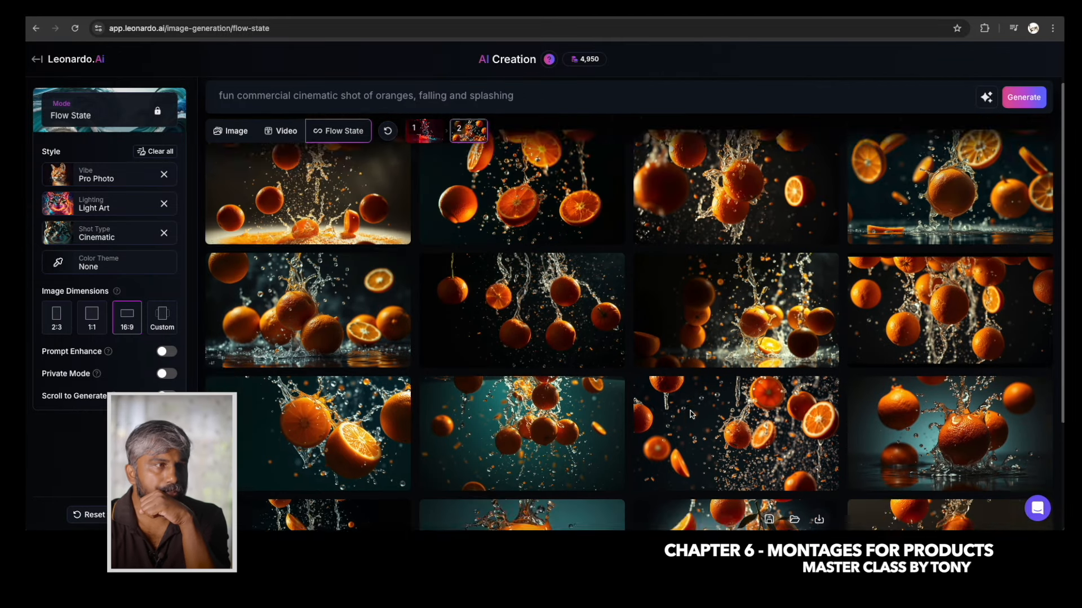
Generate more images like the second batch's one of whole and sliced oranges falling onto a wet surface against a black background.
{"action": "scroll", "coordinate": [691, 411], "scroll_direction": "up", "scroll_amount": 2}
{"action": "left_click", "coordinate": [413, 138]}
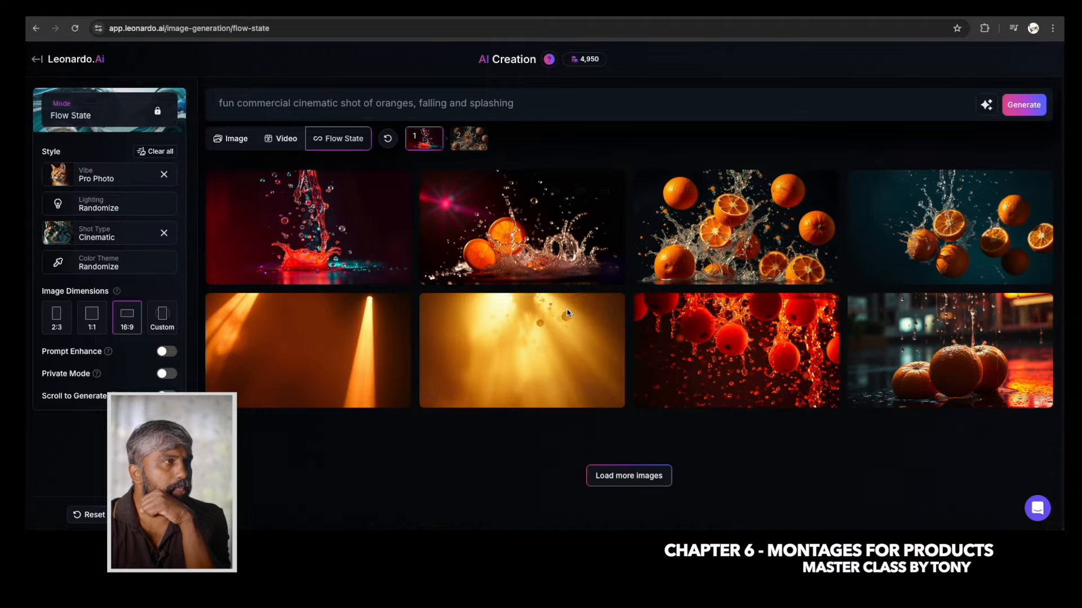
{"action": "left_click", "coordinate": [476, 145]}
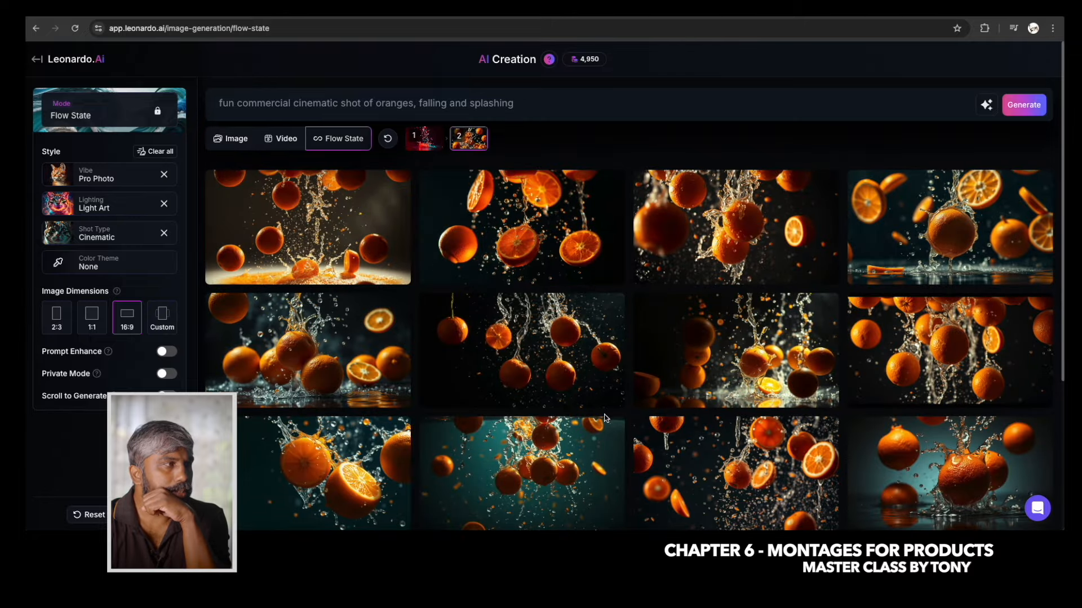
{"action": "scroll", "coordinate": [642, 437], "scroll_direction": "down", "scroll_amount": 1}
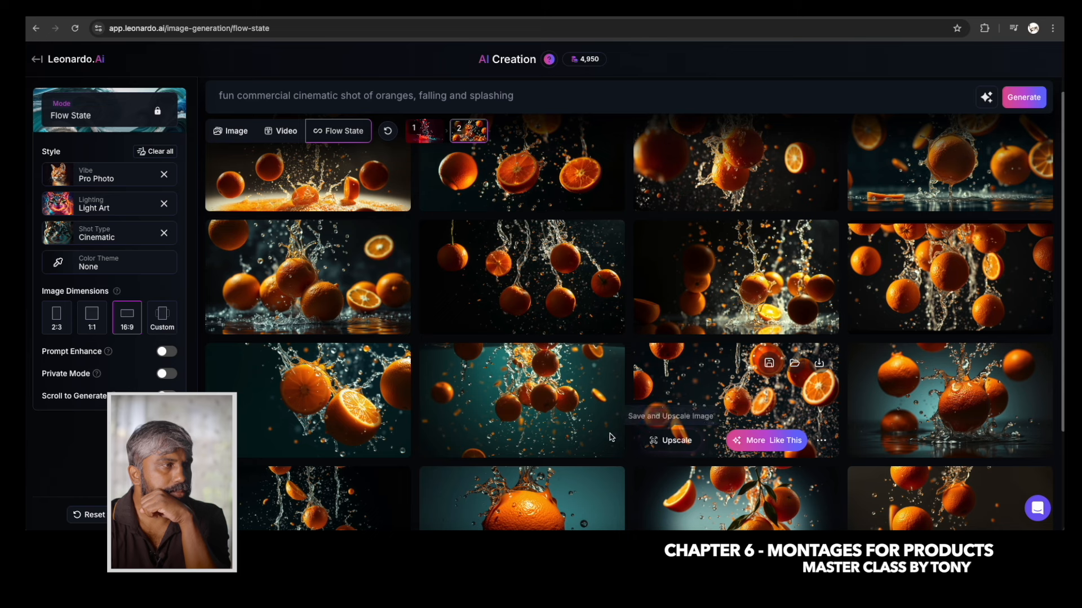
{"action": "scroll", "coordinate": [660, 434], "scroll_direction": "down", "scroll_amount": 2}
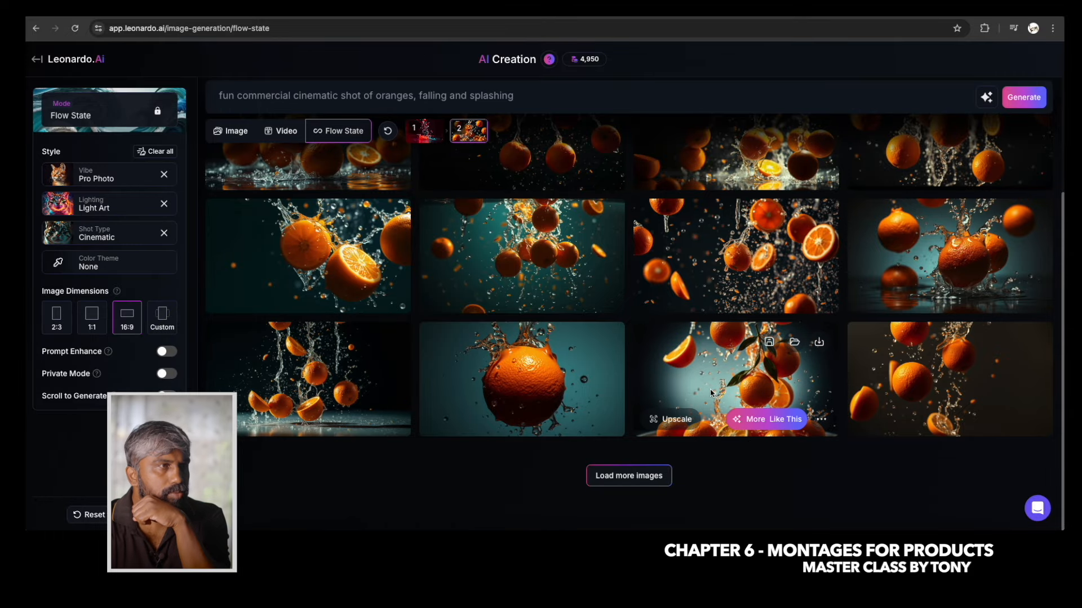
{"action": "left_click", "coordinate": [327, 421]}
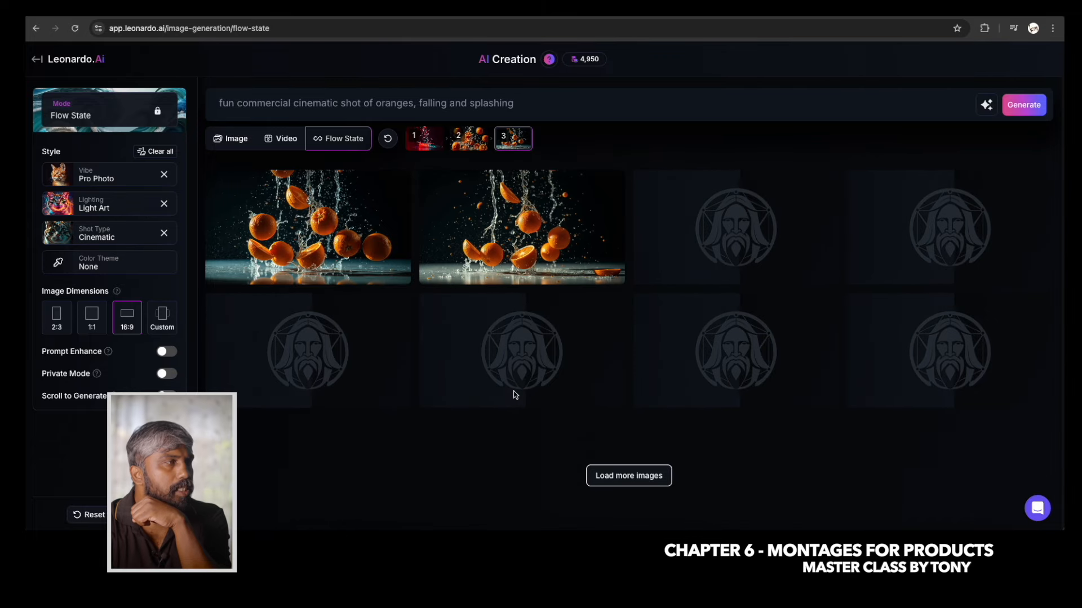
Compare the first, second and third batches of orange images to find usable montage shots.
{"action": "left_click", "coordinate": [428, 145]}
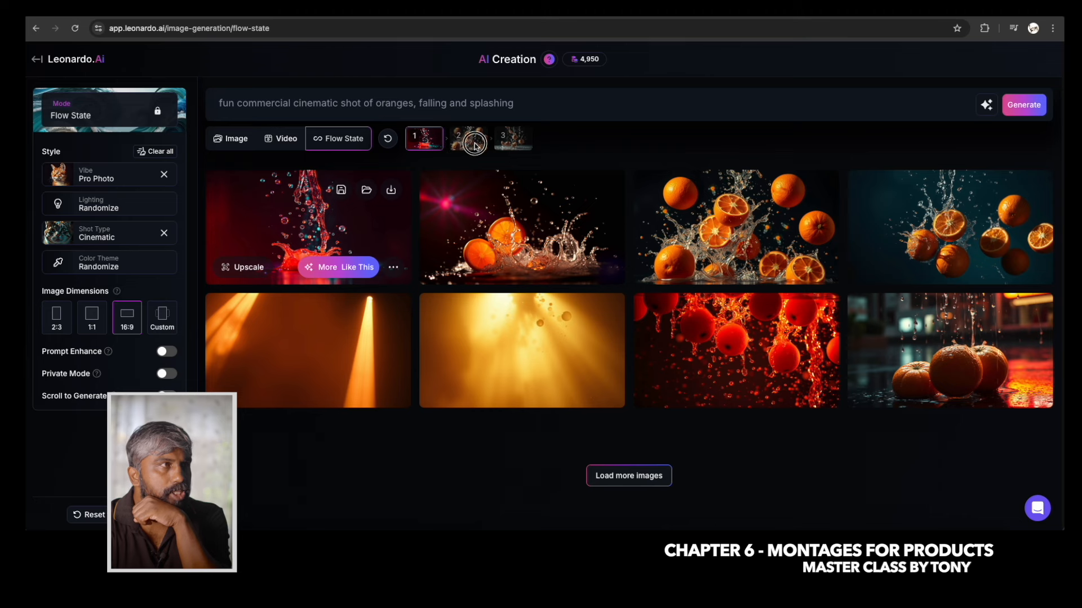
{"action": "scroll", "coordinate": [546, 212], "scroll_direction": "down", "scroll_amount": 3}
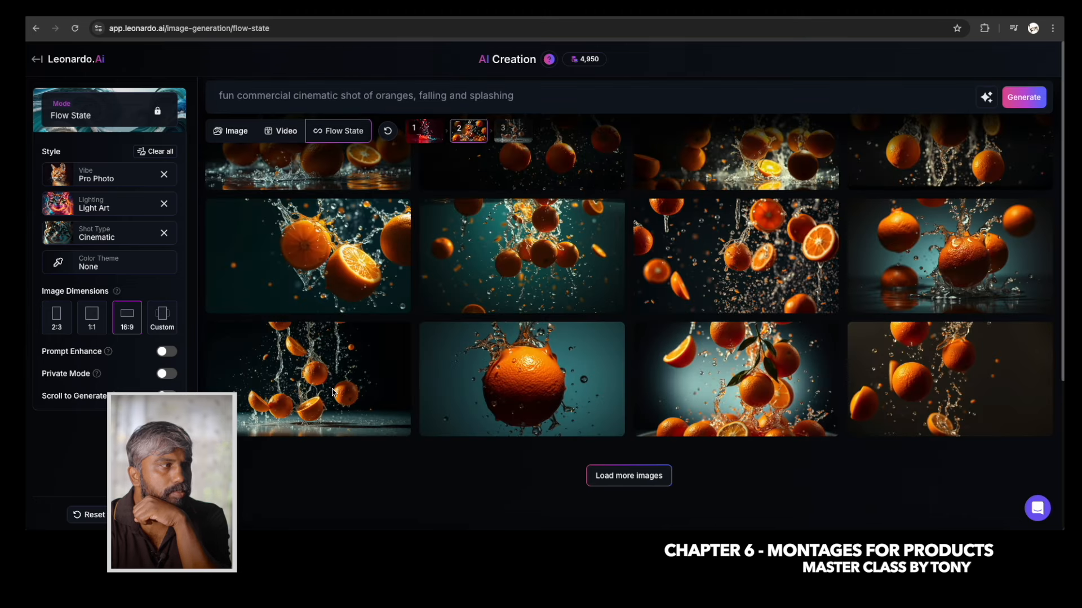
{"action": "left_click", "coordinate": [513, 133]}
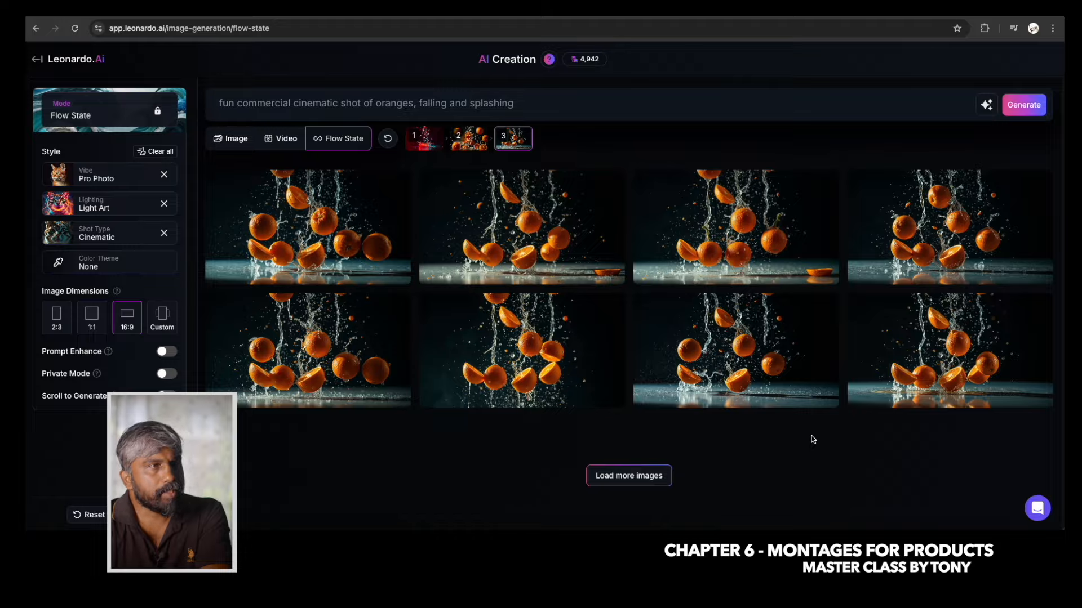
{"action": "left_click", "coordinate": [428, 143]}
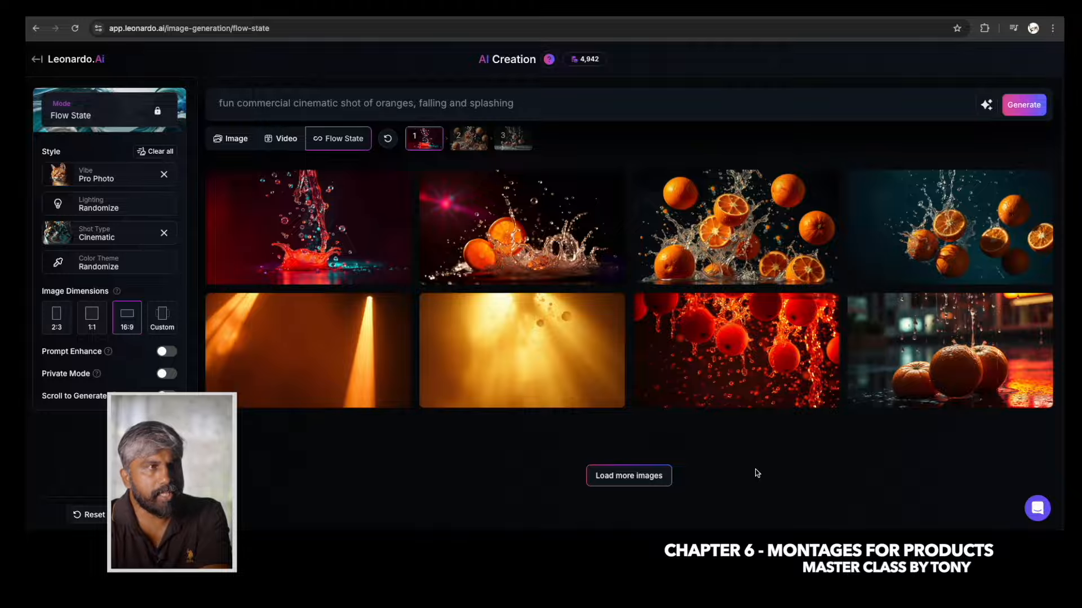
{"action": "left_click", "coordinate": [469, 143]}
{"action": "scroll", "coordinate": [793, 420], "scroll_direction": "down", "scroll_amount": 1}
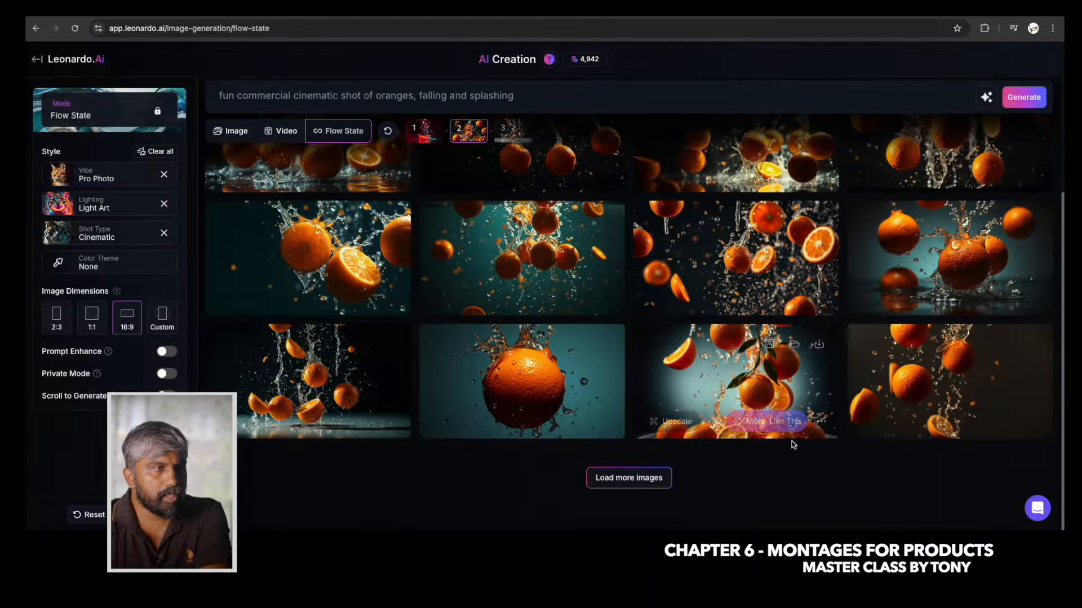
{"action": "scroll", "coordinate": [792, 442], "scroll_direction": "up", "scroll_amount": 4}
{"action": "scroll", "coordinate": [790, 443], "scroll_direction": "up", "scroll_amount": 1}
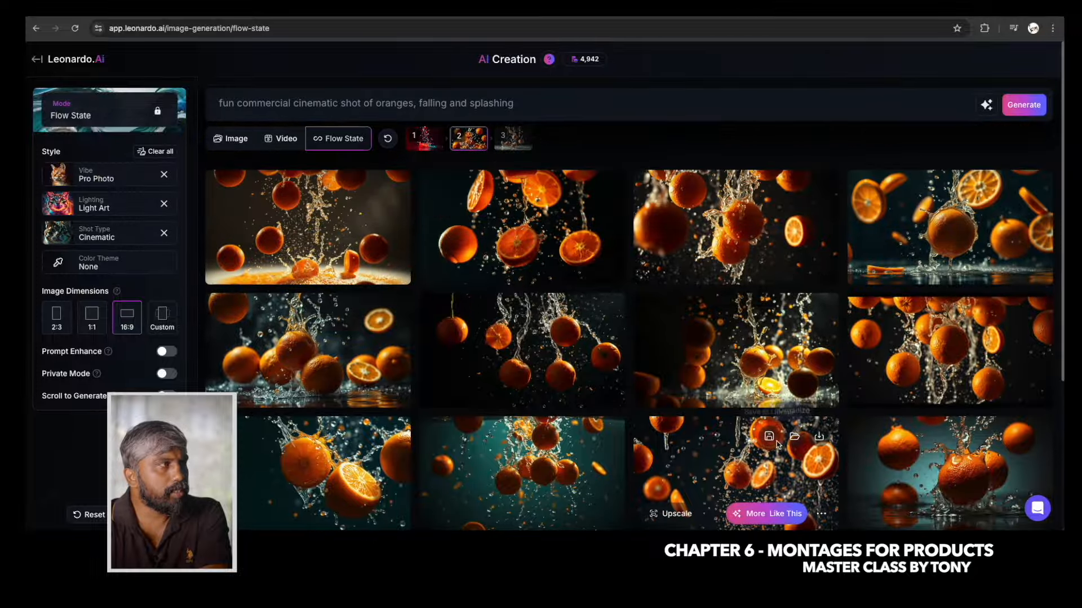
{"action": "scroll", "coordinate": [768, 441], "scroll_direction": "down", "scroll_amount": 4}
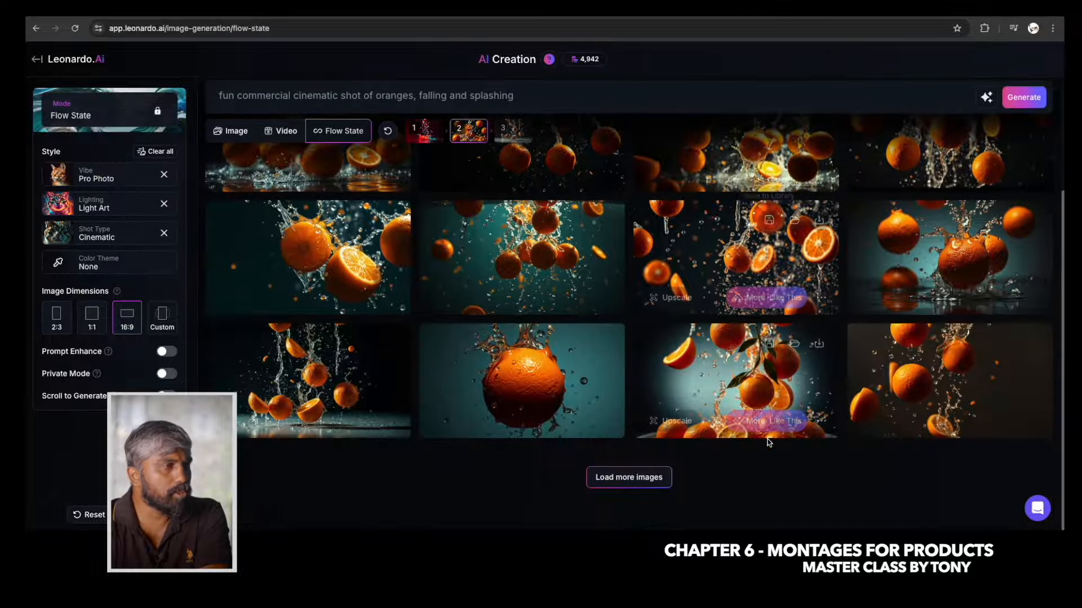
Load another set of images at the end of the second batch.
{"action": "left_click", "coordinate": [628, 476]}
{"action": "scroll", "coordinate": [775, 420], "scroll_direction": "down", "scroll_amount": 3}
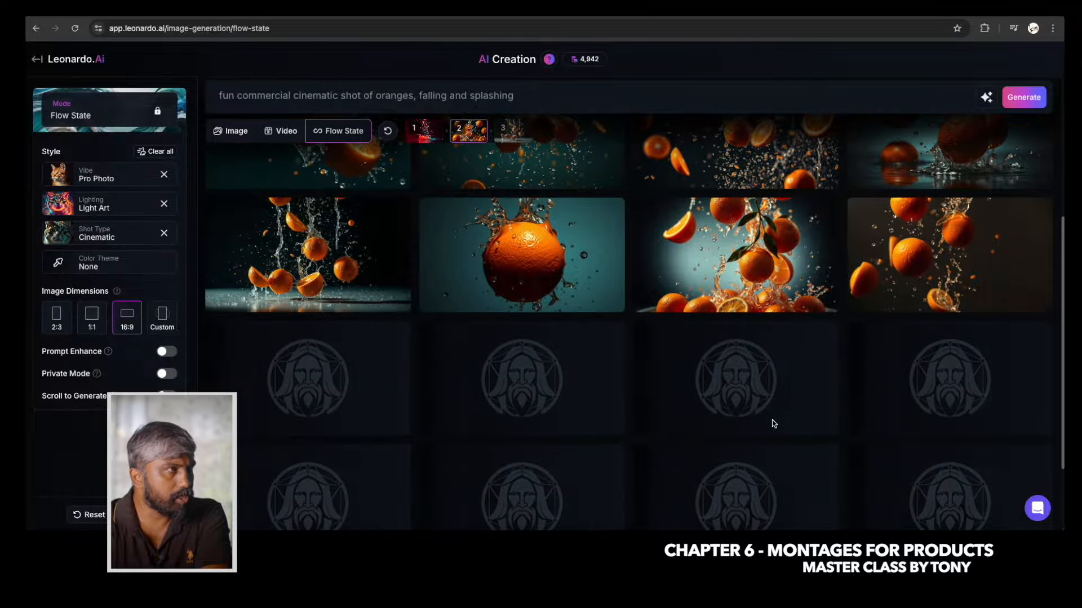
{"action": "scroll", "coordinate": [775, 424], "scroll_direction": "down", "scroll_amount": 2}
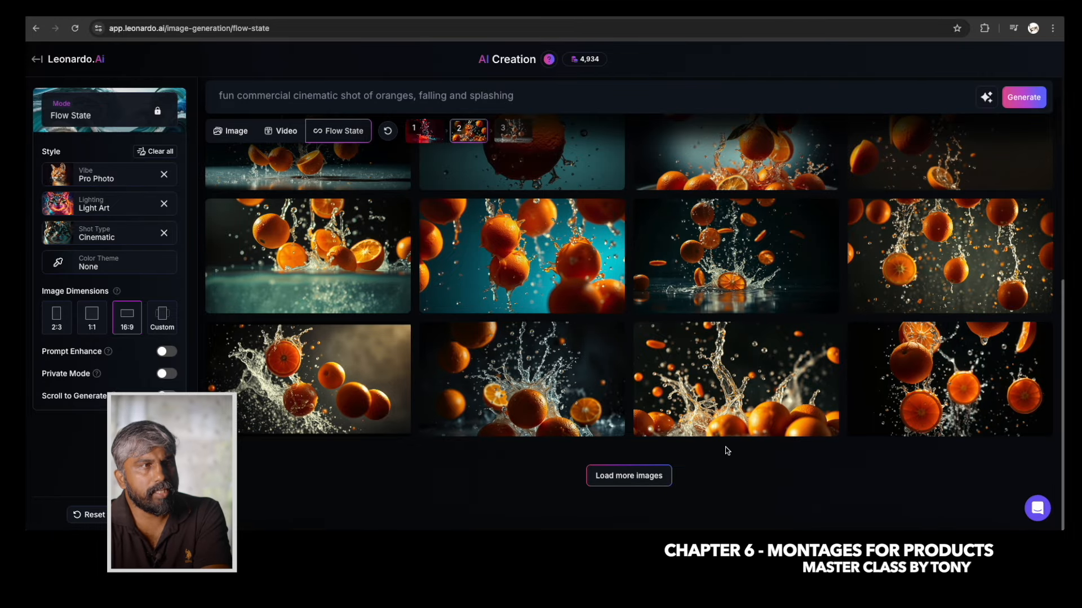
Generate more images like the second batch's one of dripping whole oranges on a bright turquoise background.
{"action": "mouse_move", "coordinate": [1007, 232]}
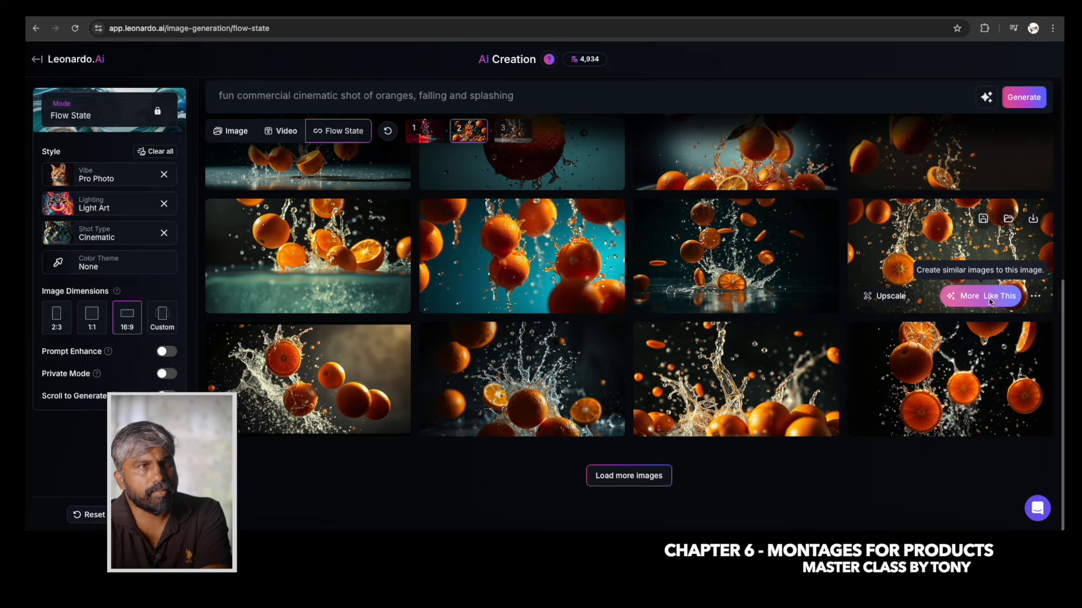
{"action": "mouse_move", "coordinate": [596, 300]}
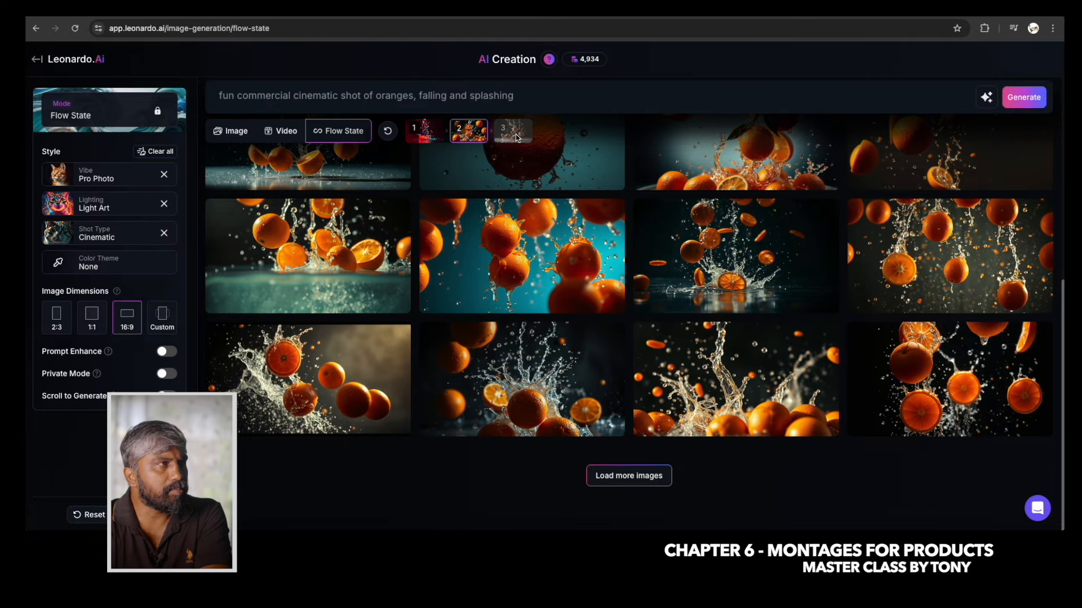
{"action": "left_click", "coordinate": [544, 295]}
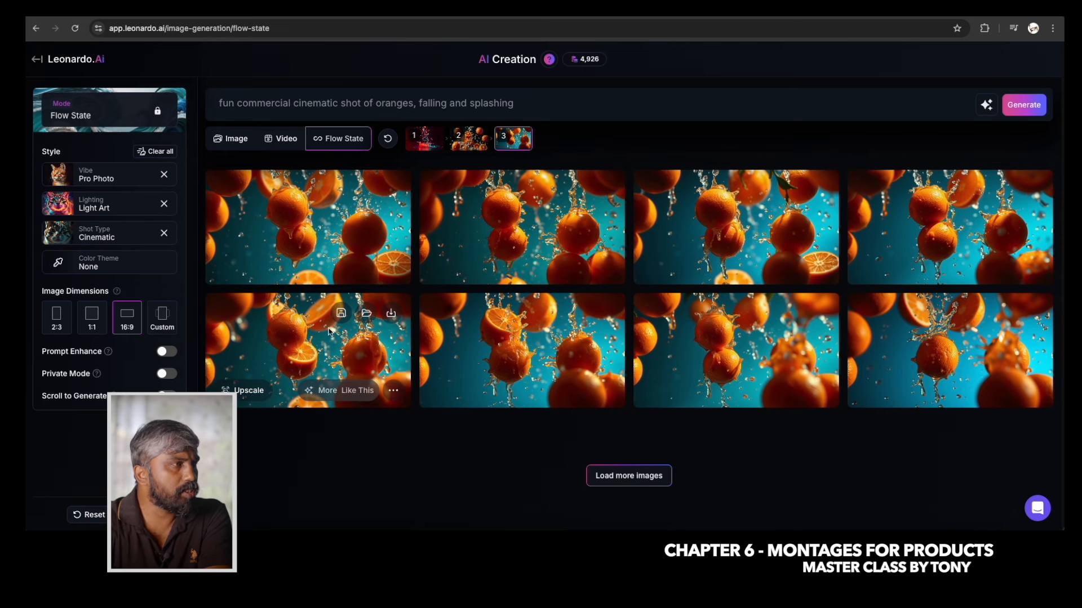
Open the first batch's image of whole and sliced oranges splashing on a dark background and upscale it at Mid strength.
{"action": "left_click", "coordinate": [424, 138]}
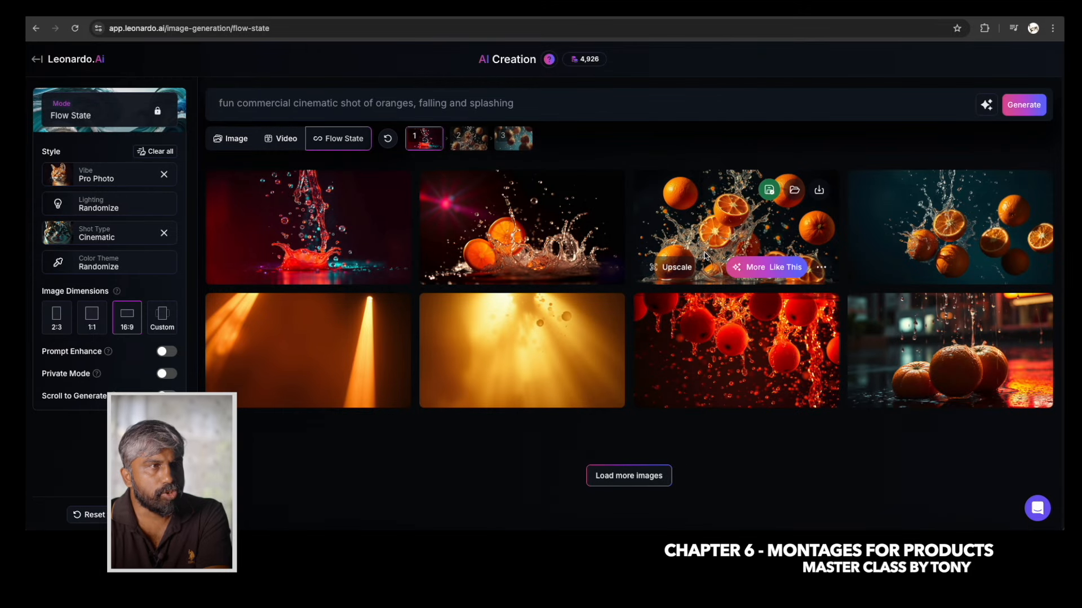
{"action": "left_click", "coordinate": [742, 228]}
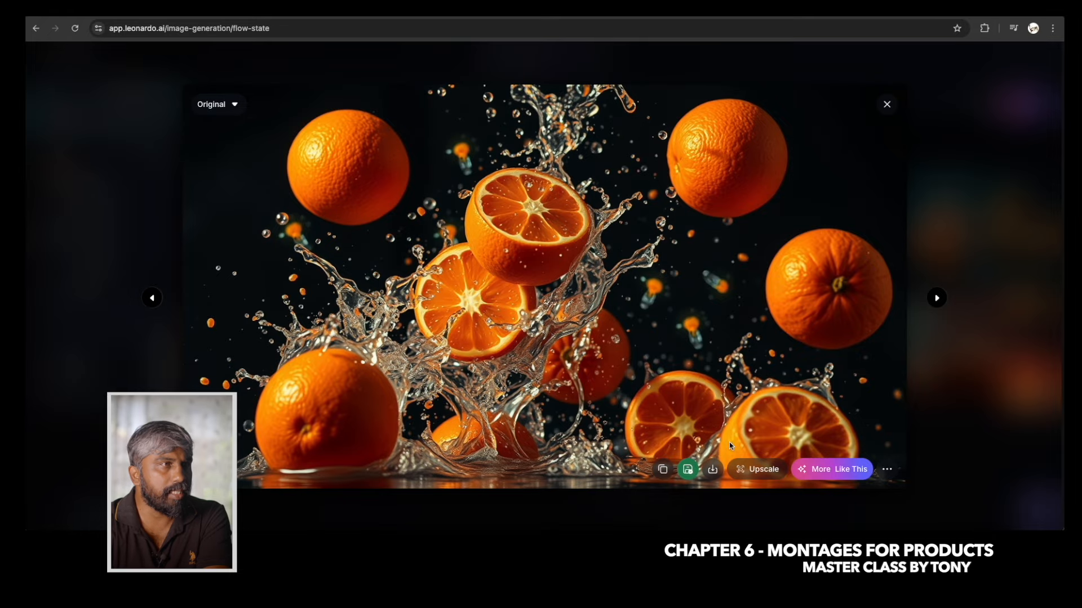
{"action": "left_click", "coordinate": [755, 470]}
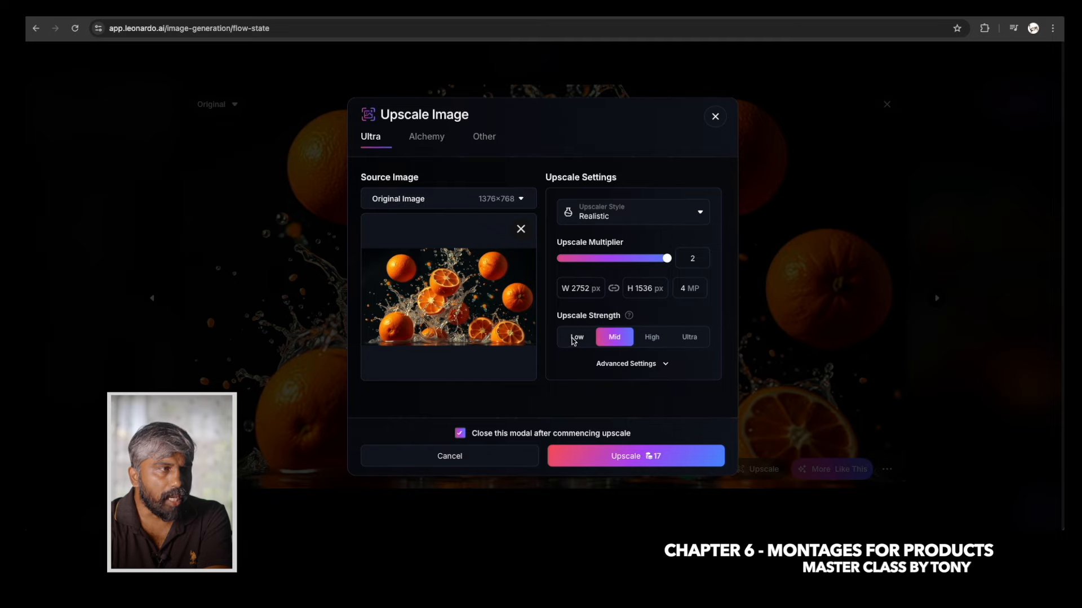
{"action": "left_click", "coordinate": [578, 338]}
{"action": "left_click", "coordinate": [613, 339]}
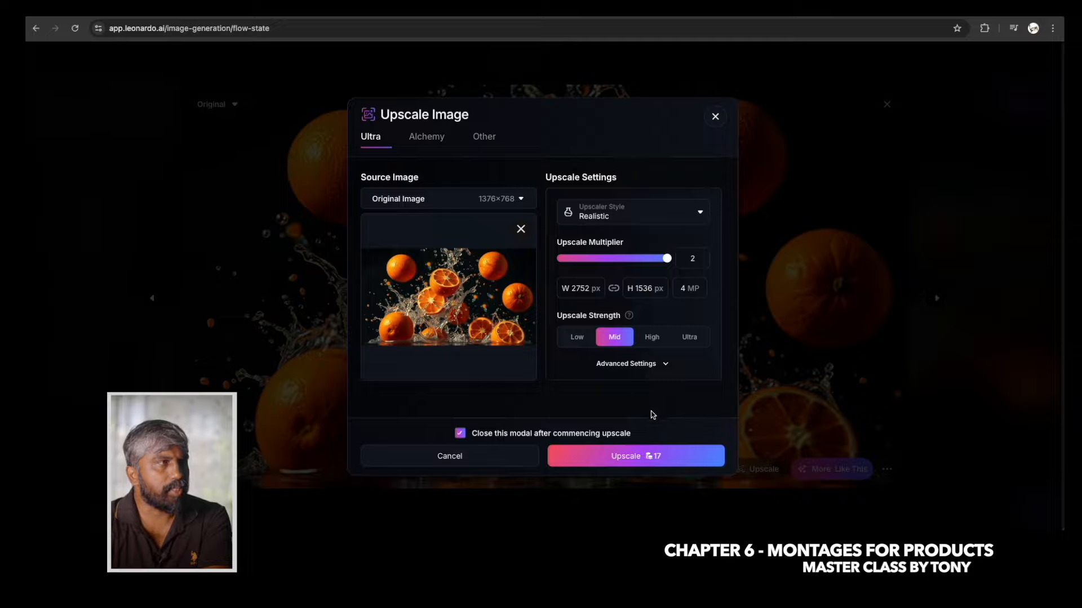
{"action": "left_click", "coordinate": [665, 464]}
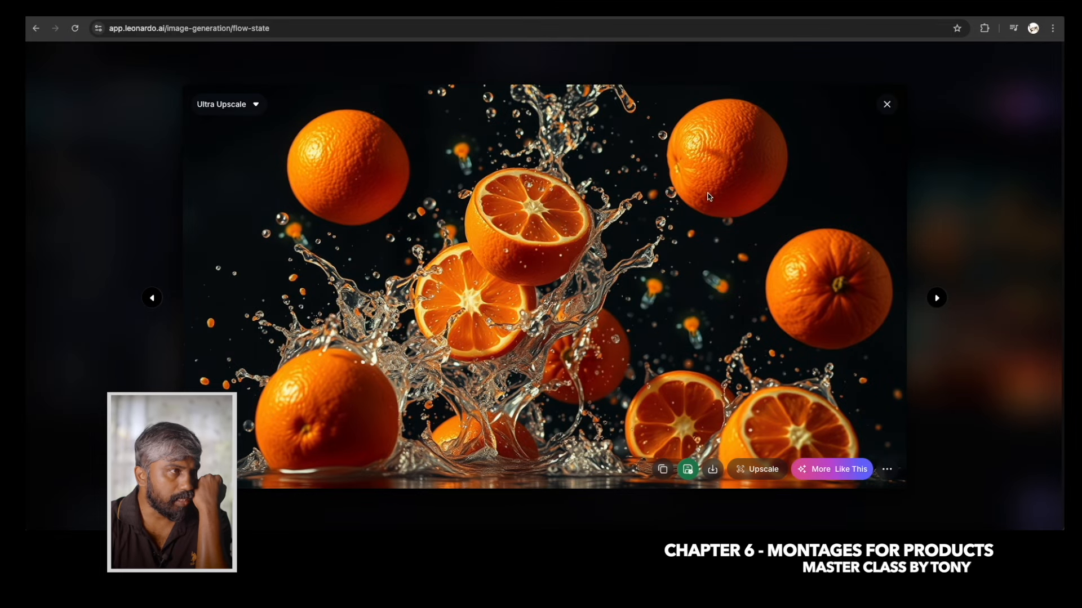
Inspect the details of the upscaled oranges image at full size, then return to its preview.
{"action": "left_click", "coordinate": [514, 235]}
{"action": "scroll", "coordinate": [657, 356], "scroll_direction": "right", "scroll_amount": 10}
{"action": "scroll", "coordinate": [657, 356], "scroll_direction": "down", "scroll_amount": 6}
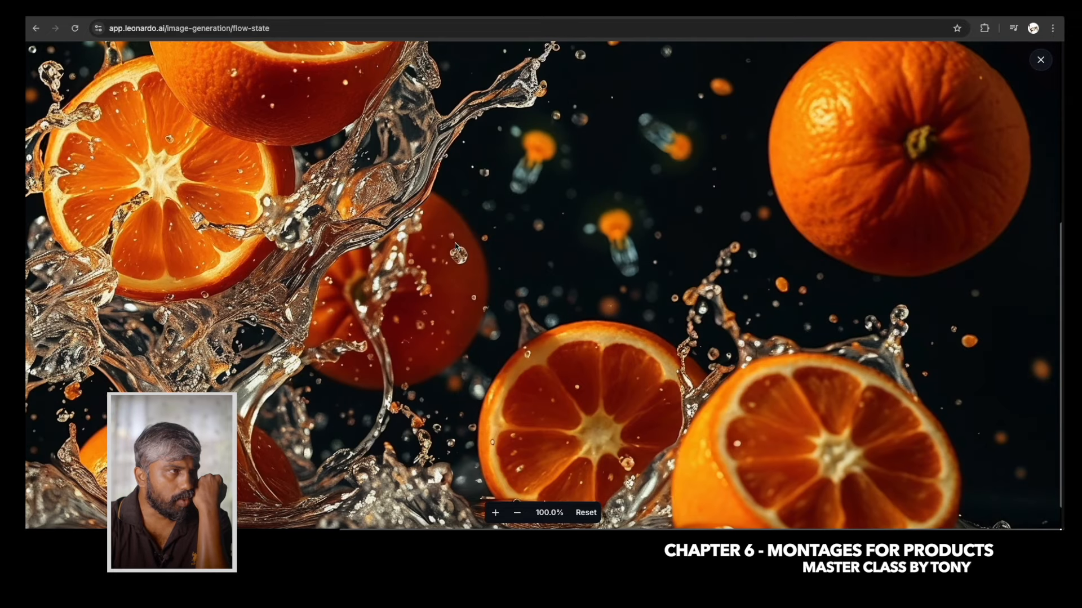
{"action": "scroll", "coordinate": [455, 246], "scroll_direction": "up", "scroll_amount": 8}
{"action": "key", "text": "Escape"}
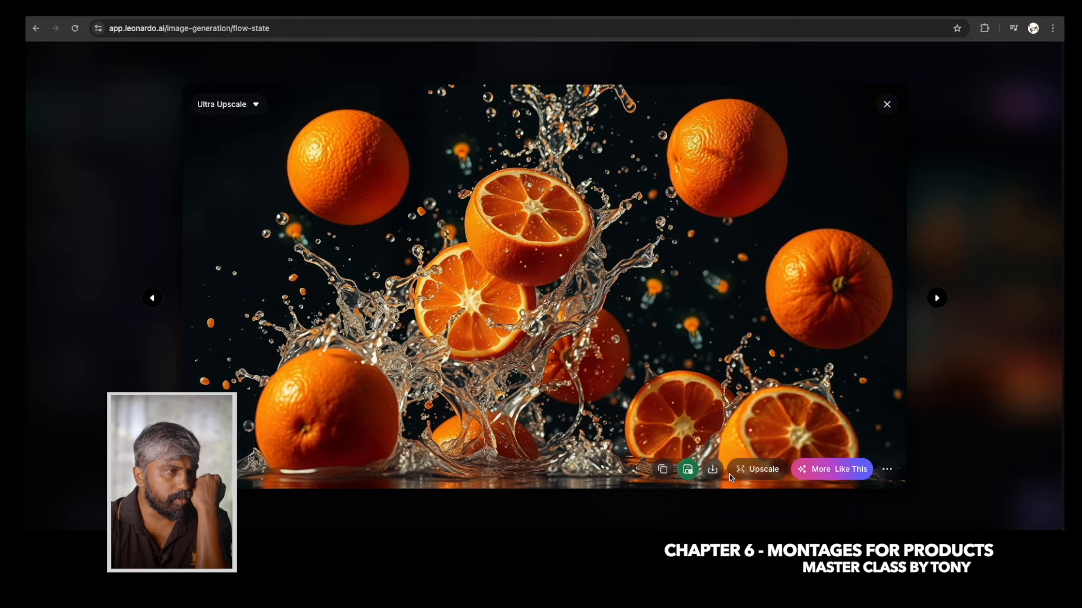
Download the upscaled oranges image and close its preview.
{"action": "left_click", "coordinate": [712, 469]}
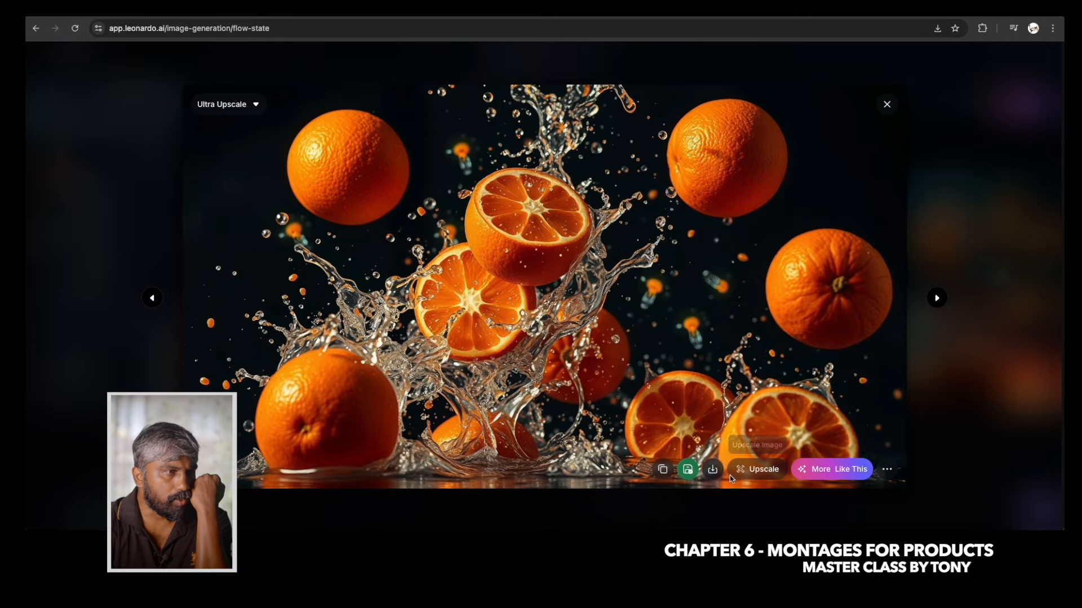
{"action": "left_click", "coordinate": [778, 141]}
{"action": "key", "text": "Escape"}
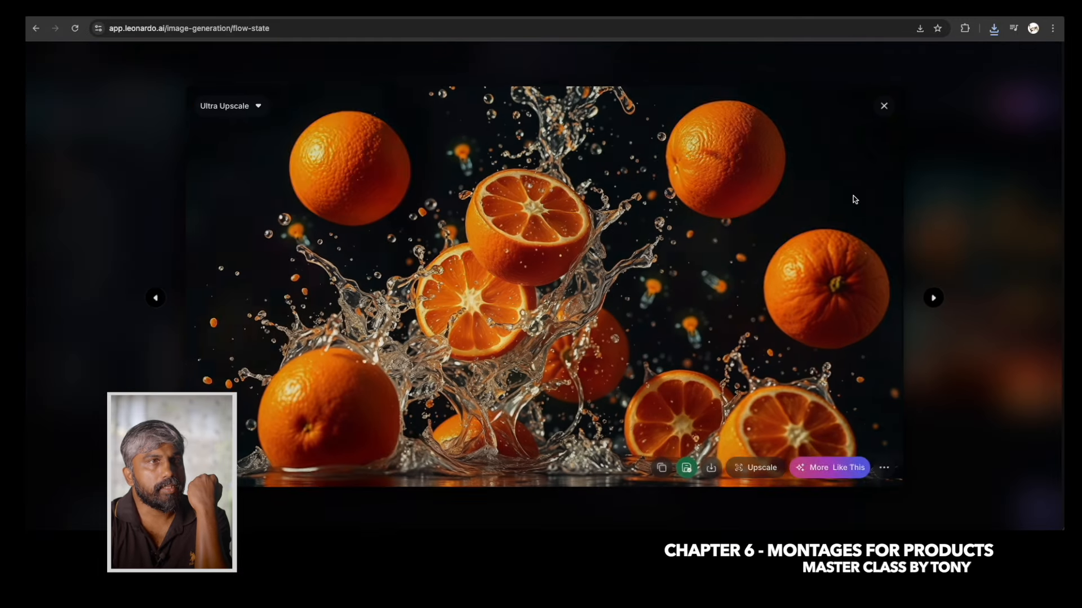
{"action": "left_click", "coordinate": [884, 106]}
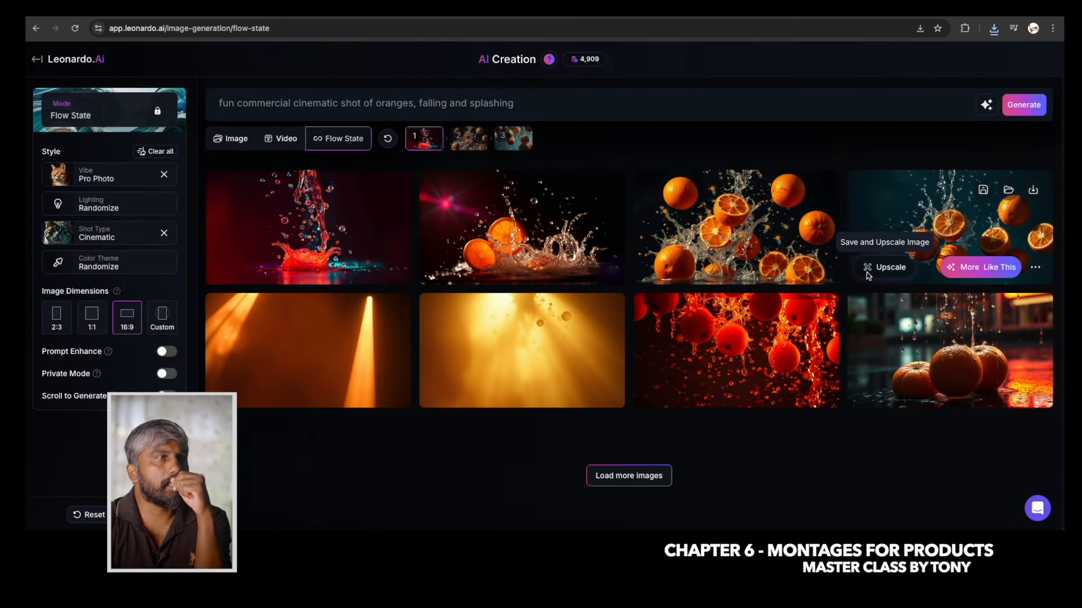
Open the second batch's image of dripping whole oranges on turquoise and upscale it 2x in Realistic style at Mid strength.
{"action": "left_click", "coordinate": [468, 138]}
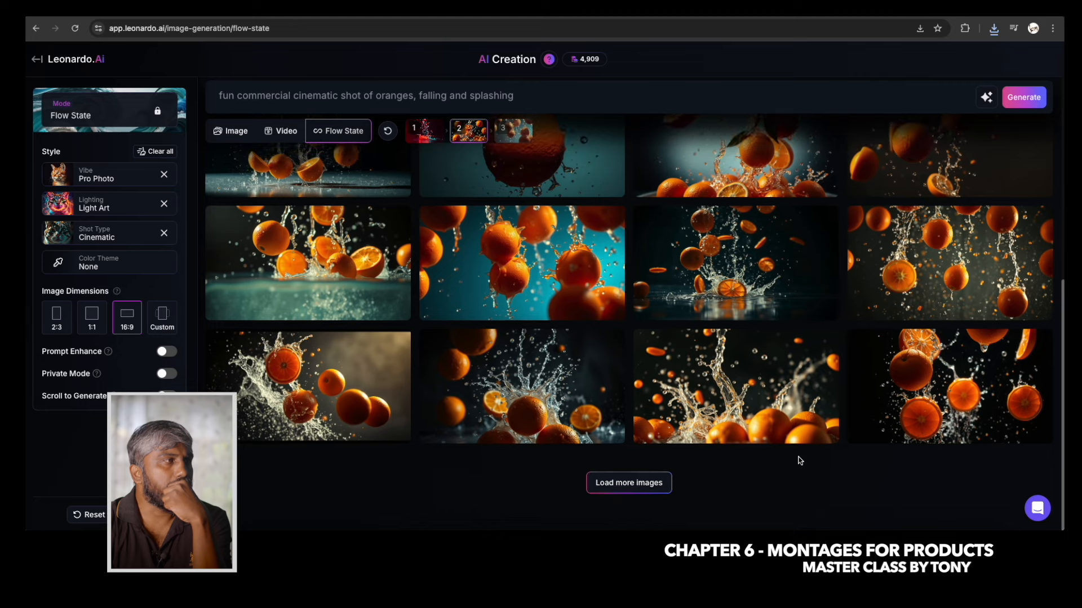
{"action": "scroll", "coordinate": [800, 463], "scroll_direction": "up", "scroll_amount": 2}
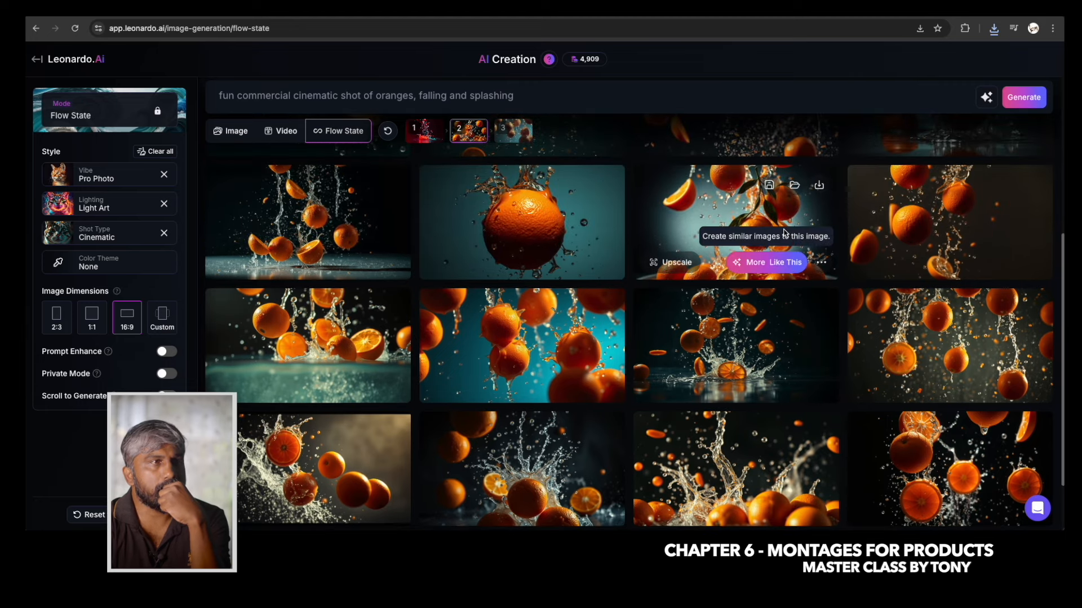
{"action": "scroll", "coordinate": [843, 378], "scroll_direction": "up", "scroll_amount": 2}
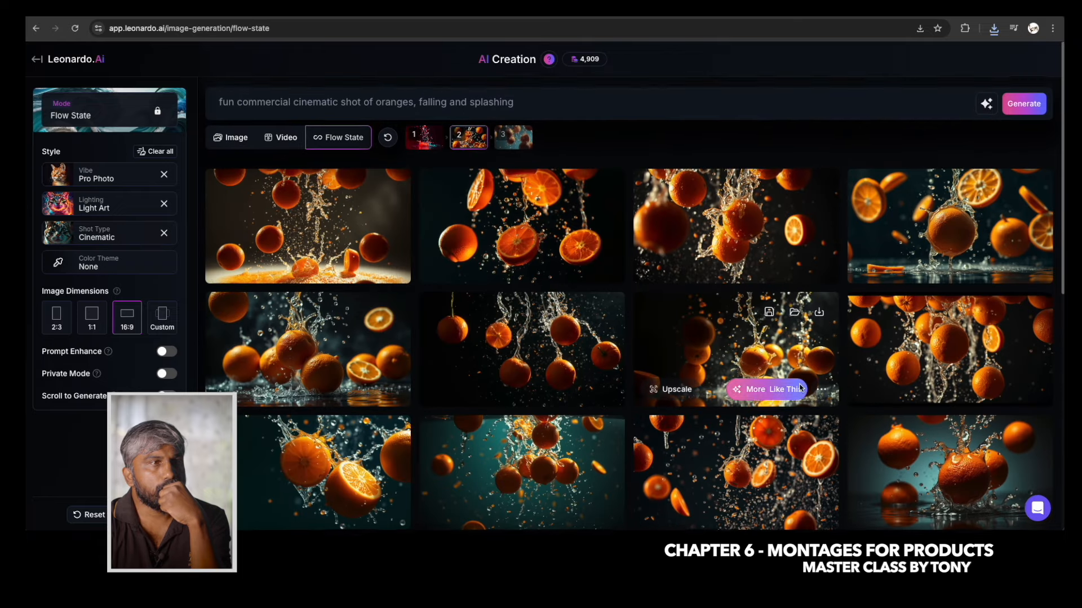
{"action": "scroll", "coordinate": [833, 399], "scroll_direction": "up", "scroll_amount": 1}
{"action": "scroll", "coordinate": [833, 398], "scroll_direction": "down", "scroll_amount": 5}
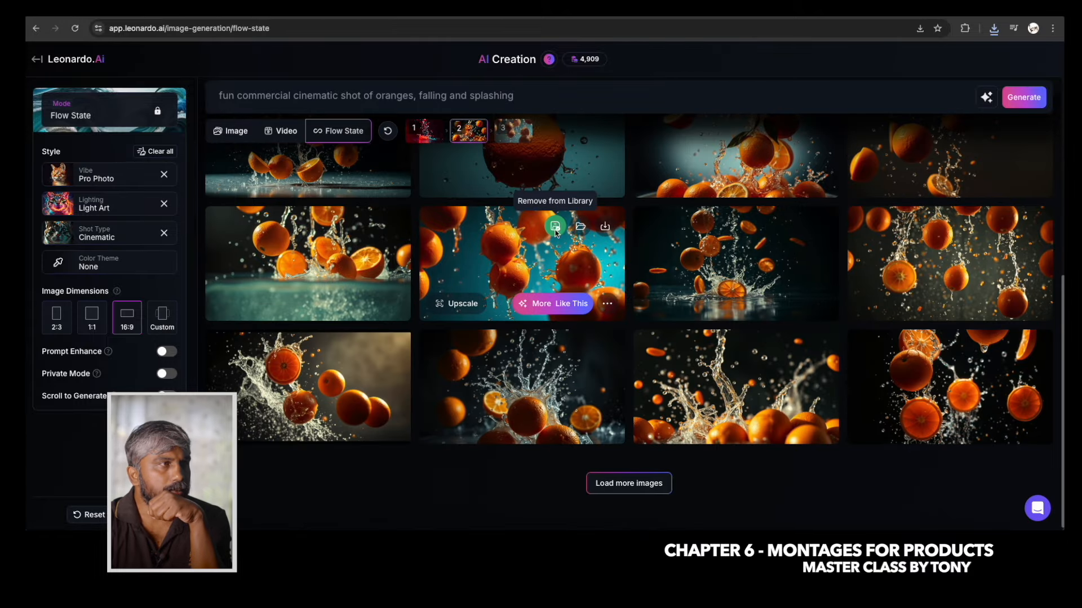
{"action": "scroll", "coordinate": [622, 322], "scroll_direction": "up", "scroll_amount": 1}
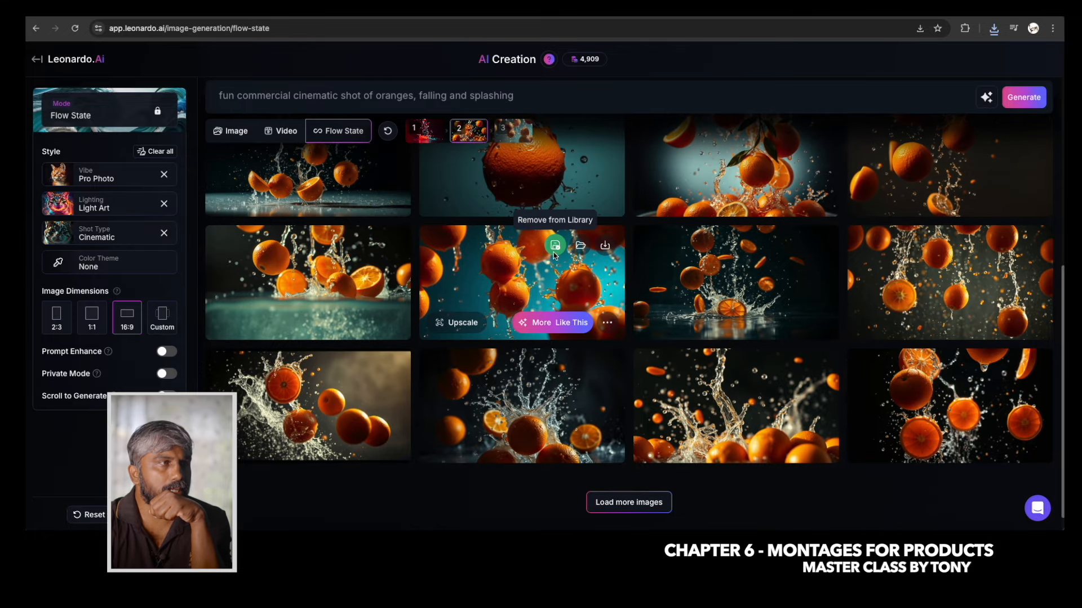
{"action": "scroll", "coordinate": [555, 256], "scroll_direction": "up", "scroll_amount": 1}
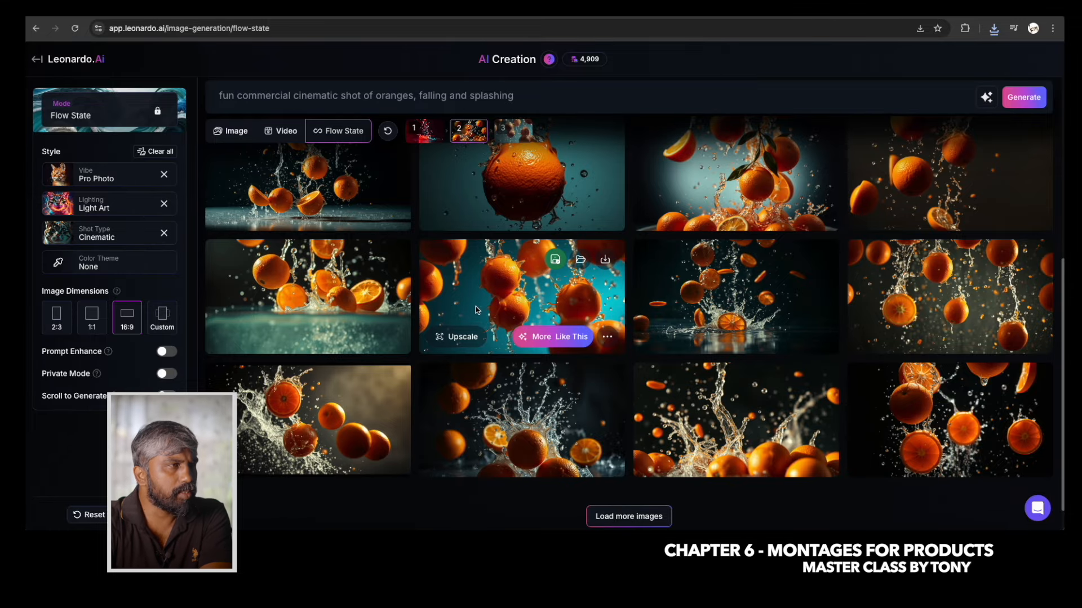
{"action": "left_click", "coordinate": [521, 303]}
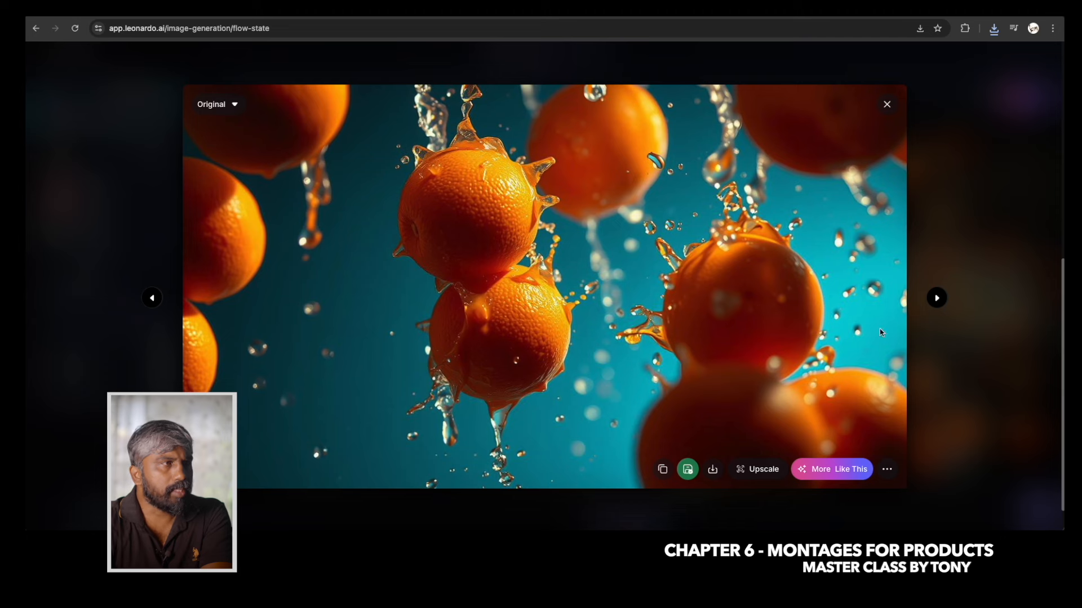
{"action": "left_click", "coordinate": [760, 473]}
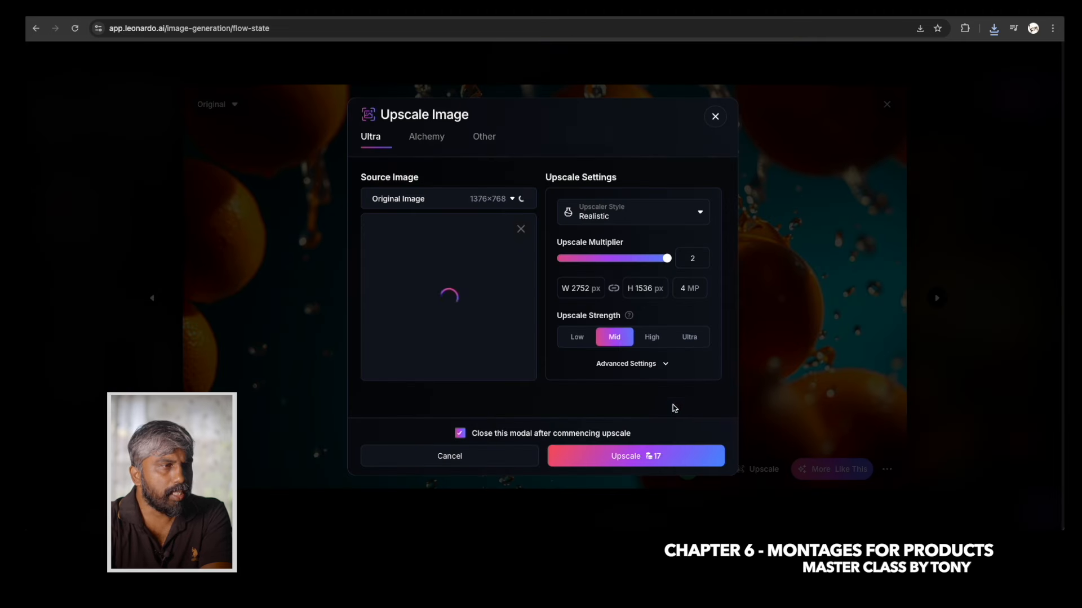
{"action": "left_click", "coordinate": [661, 457]}
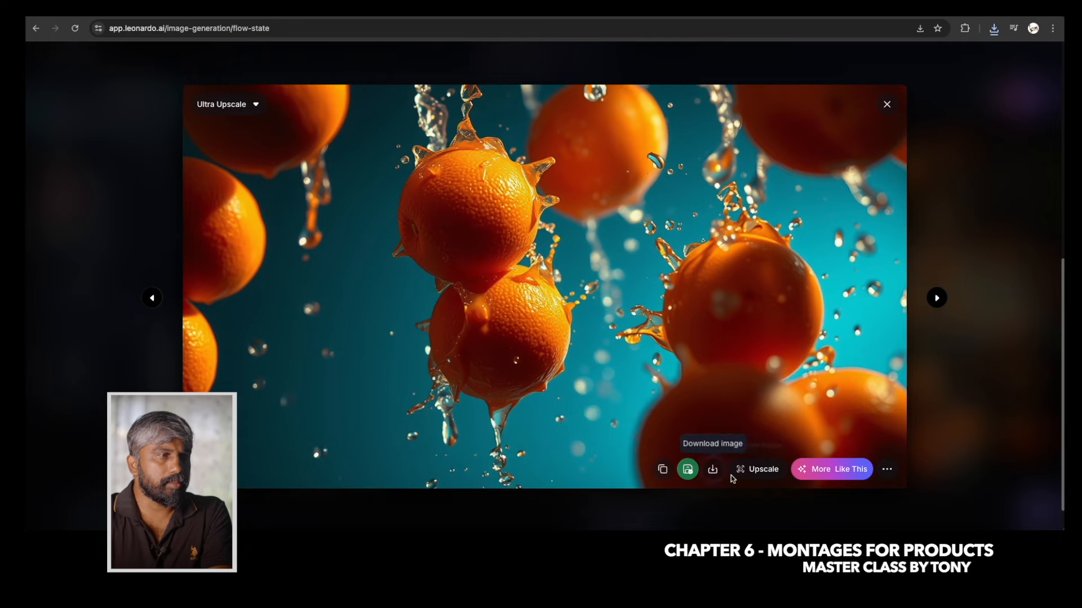
Download the upscaled turquoise oranges image and inspect it at full size before closing its preview.
{"action": "left_click", "coordinate": [713, 471]}
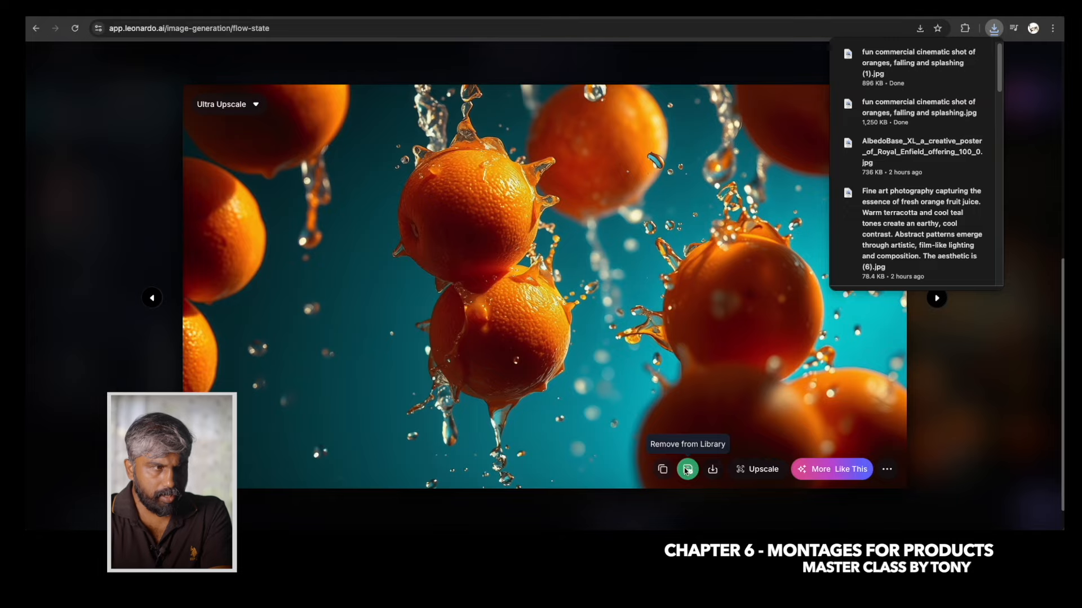
{"action": "left_click", "coordinate": [699, 235]}
{"action": "left_click", "coordinate": [699, 235]}
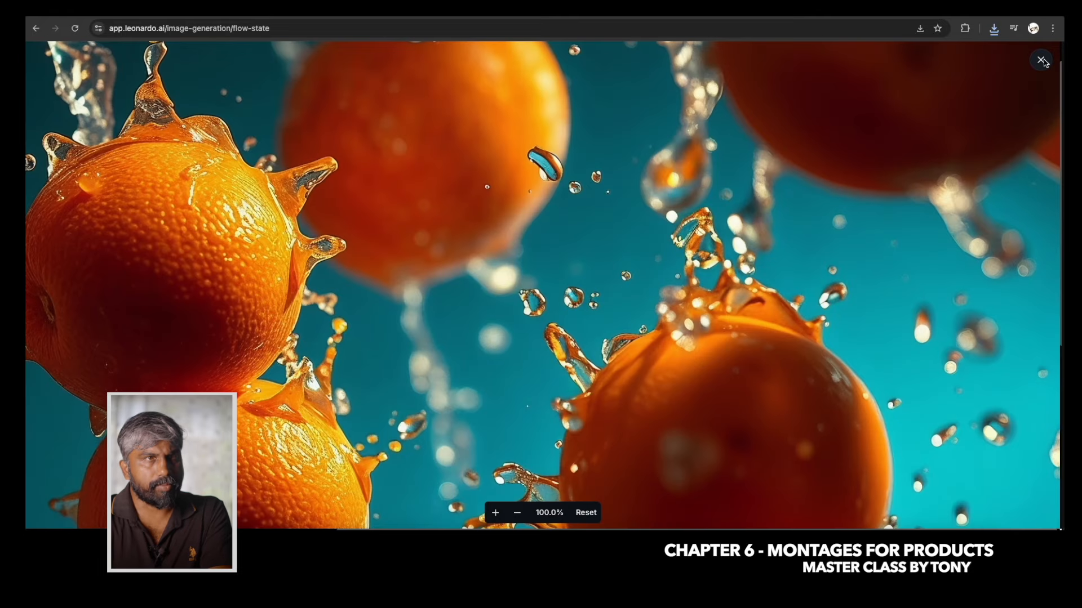
{"action": "left_click", "coordinate": [1040, 61]}
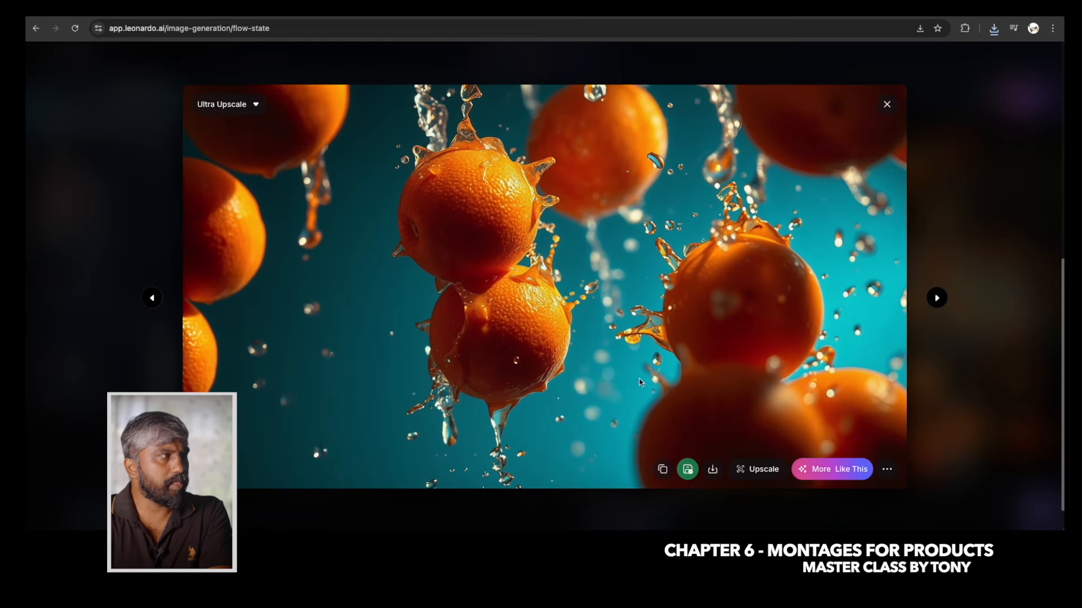
{"action": "left_click", "coordinate": [887, 109]}
Upscale the third batch's image with a halved orange beneath a whole one 2x at Mid strength and download the result.
{"action": "scroll", "coordinate": [563, 225], "scroll_direction": "up", "scroll_amount": 5}
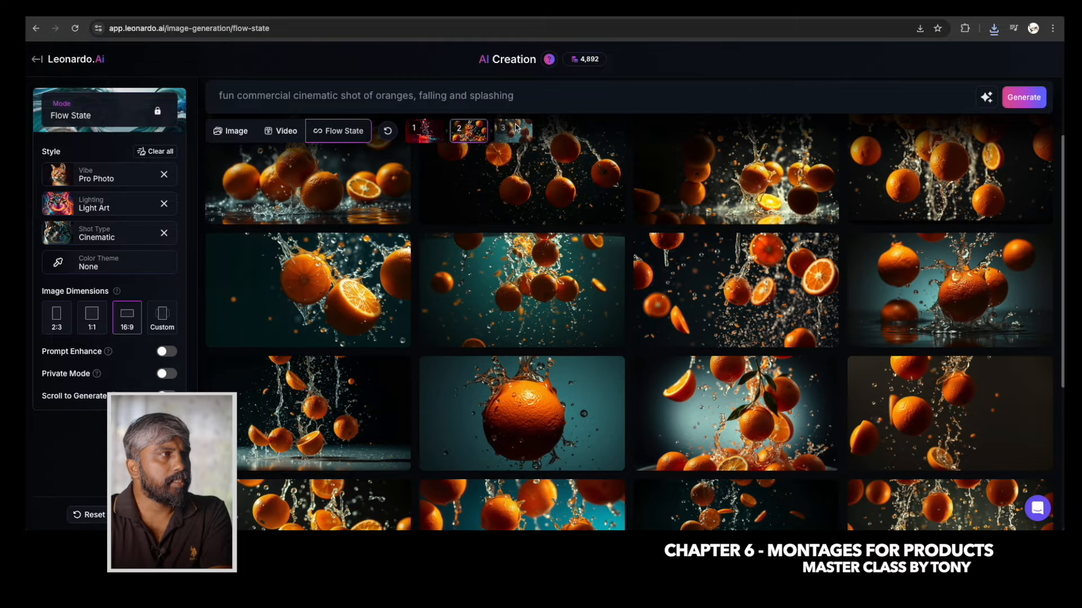
{"action": "left_click", "coordinate": [529, 139]}
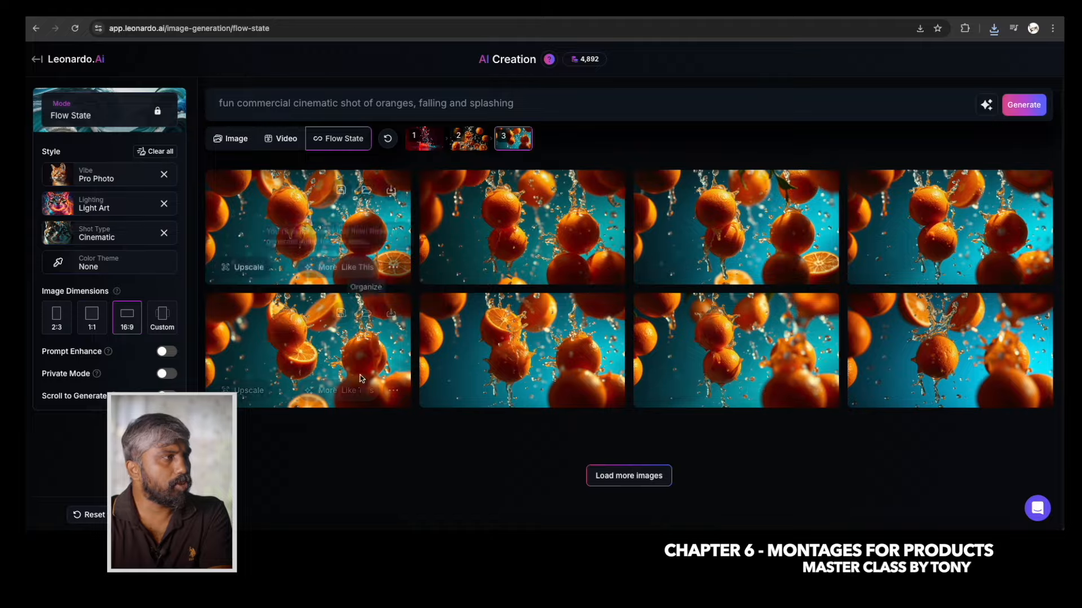
{"action": "left_click", "coordinate": [358, 330]}
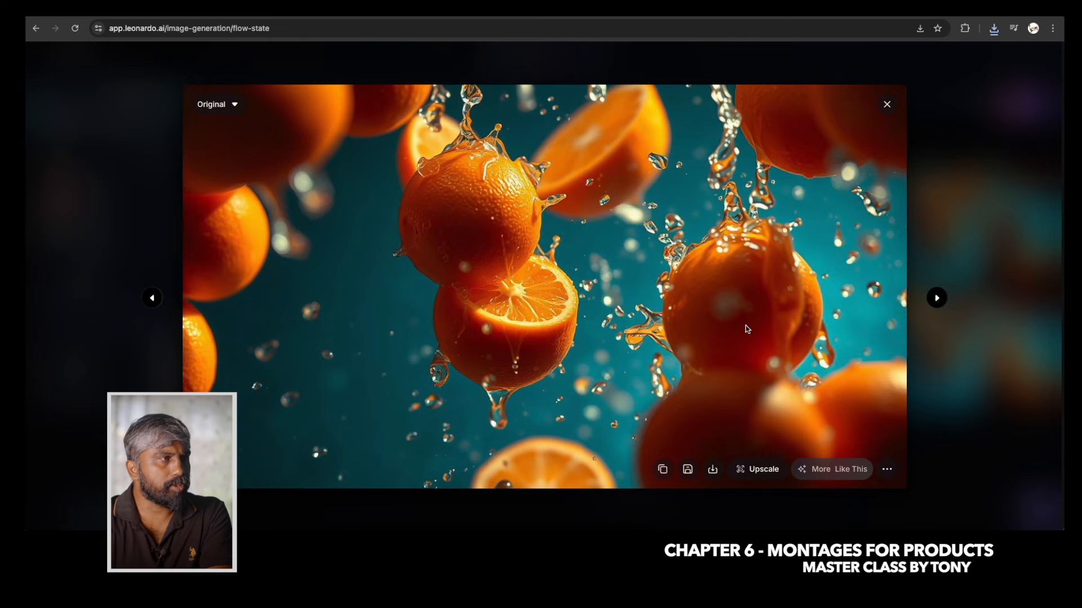
{"action": "left_click", "coordinate": [758, 470]}
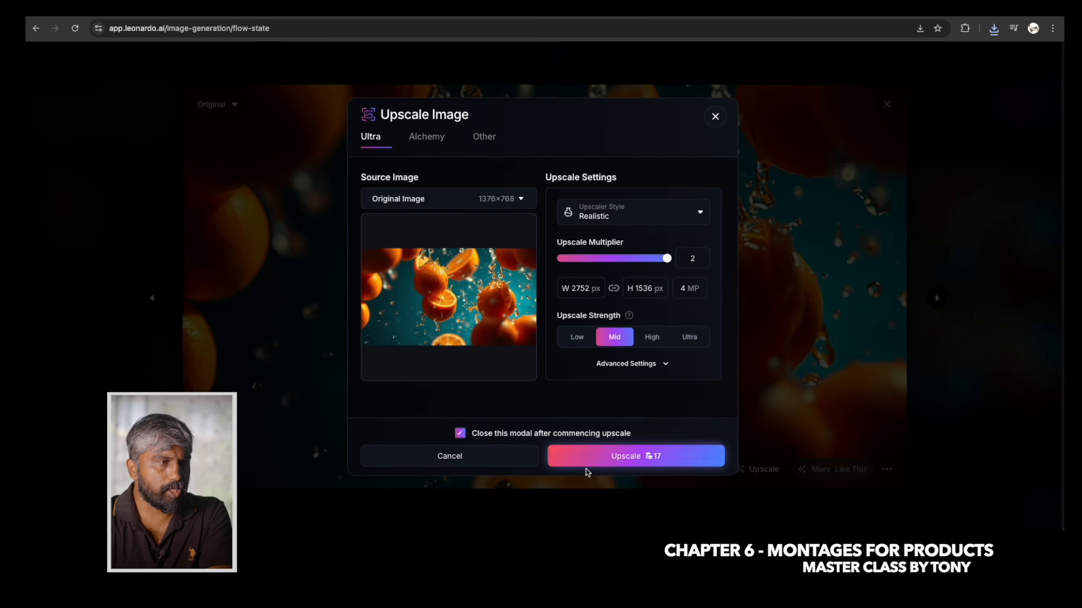
{"action": "left_click", "coordinate": [637, 461]}
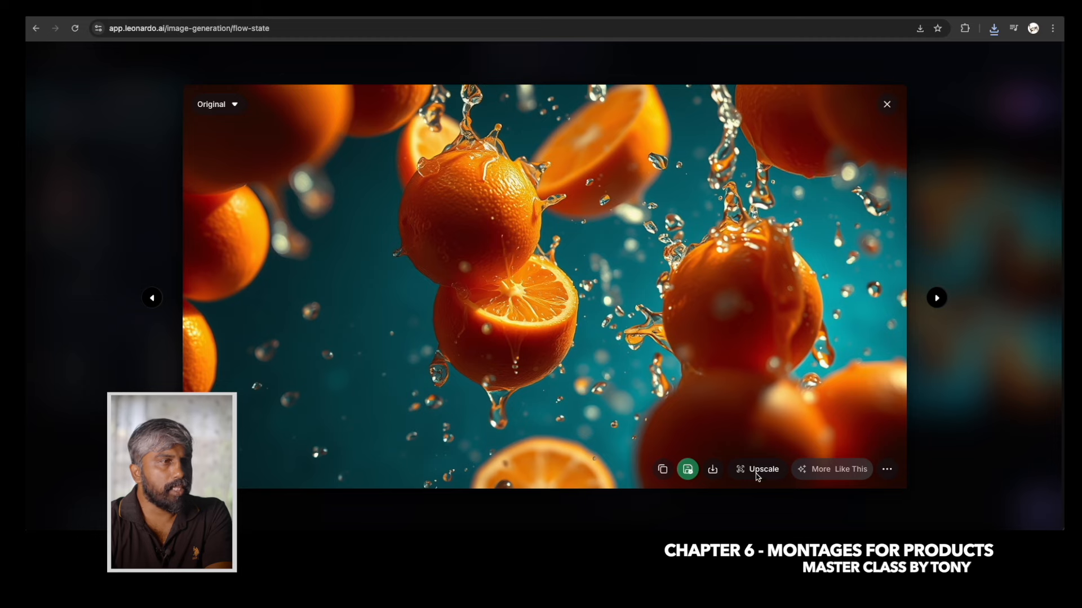
{"action": "left_click", "coordinate": [713, 471]}
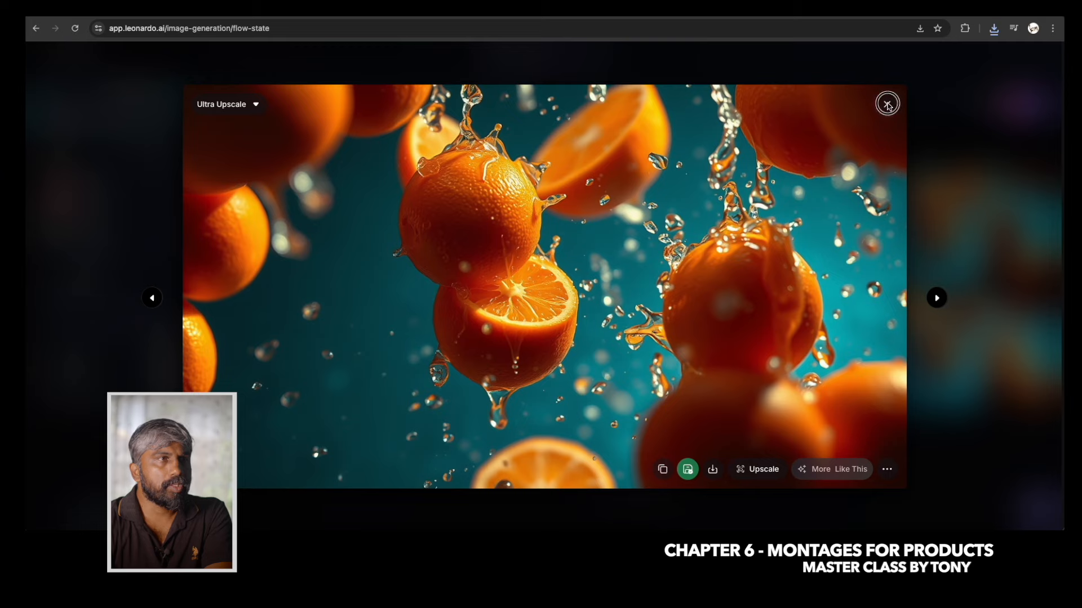
{"action": "left_click", "coordinate": [887, 104]}
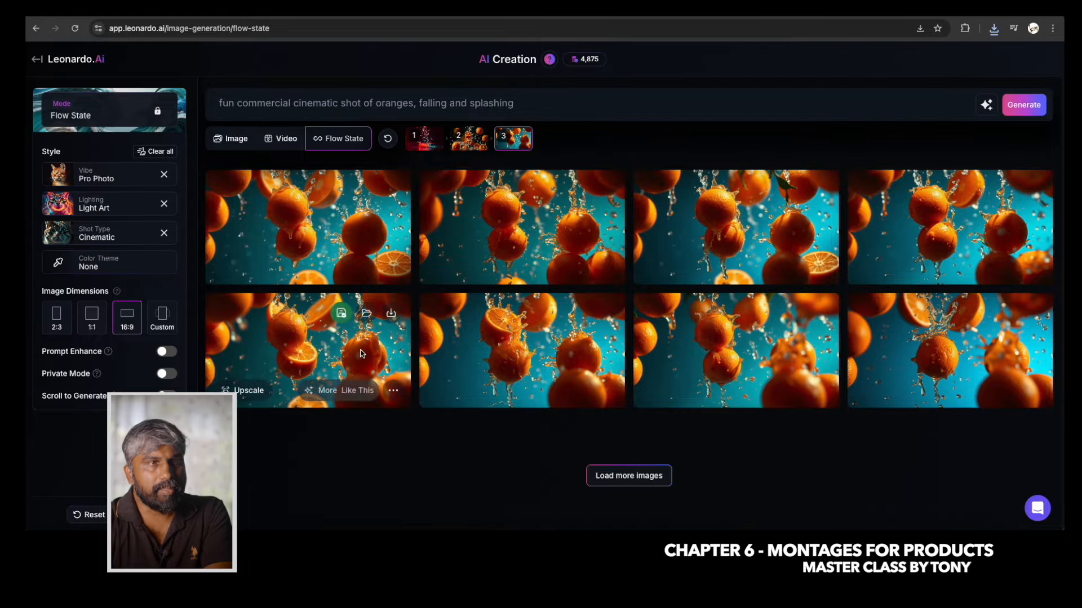
Switch to Finder's Downloads folder and compare the three downloaded orange splash images in Quick Look.
{"action": "key", "text": "super+Tab"}
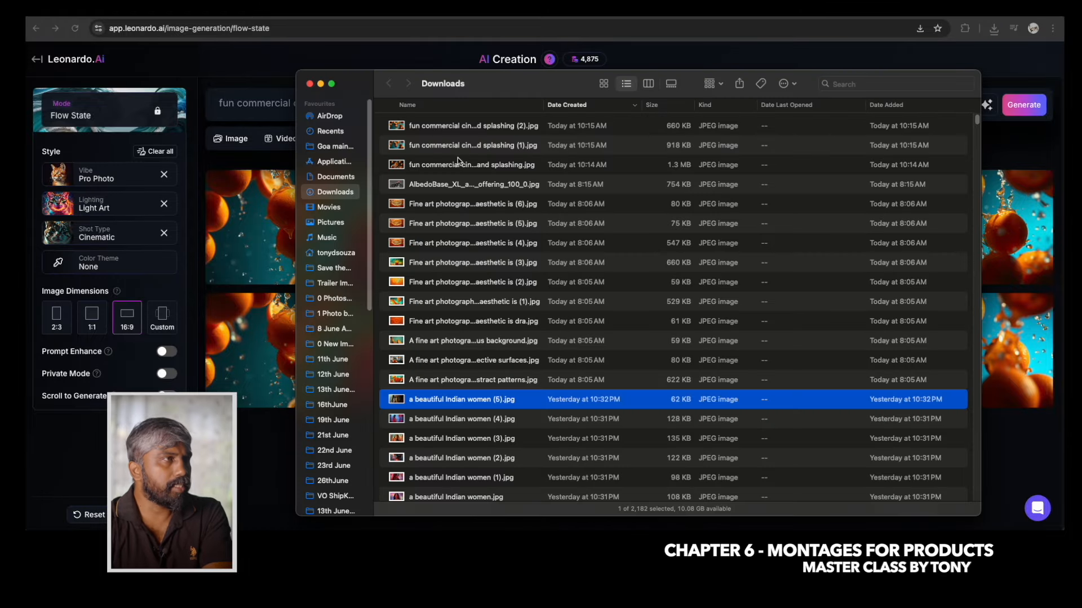
{"action": "left_click", "coordinate": [564, 165]}
{"action": "key", "text": "space"}
{"action": "key", "text": "Down"}
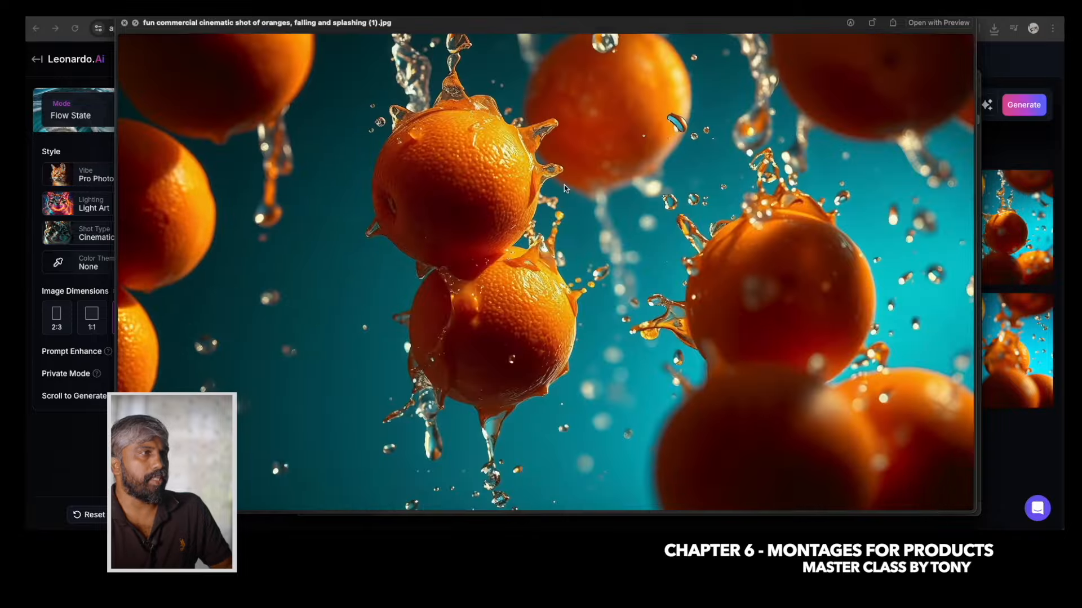
{"action": "key", "text": "Up"}
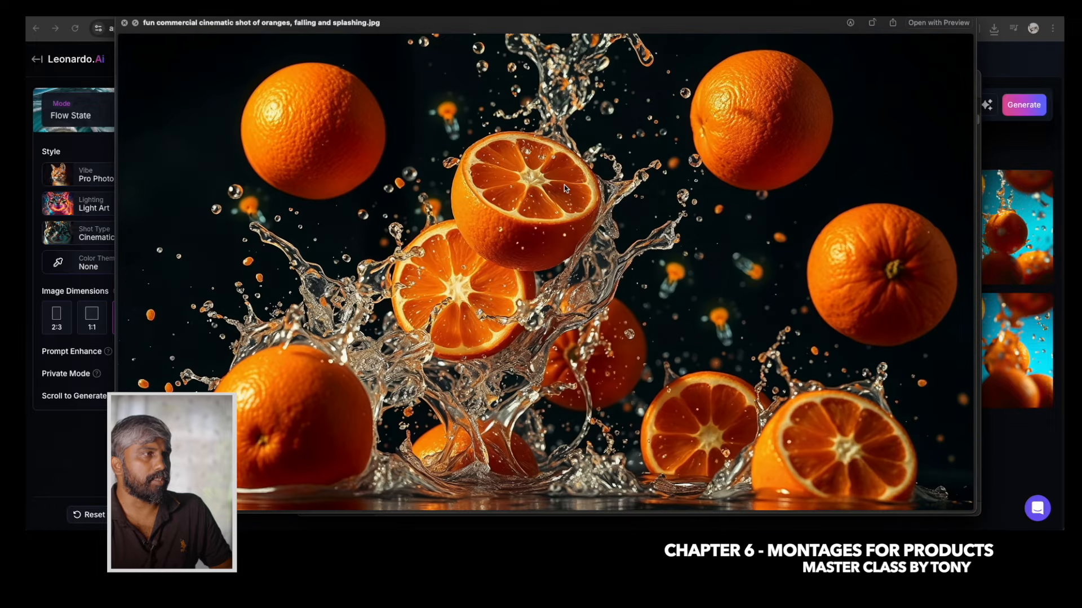
{"action": "key", "text": "Down"}
{"action": "key", "text": "Down"}
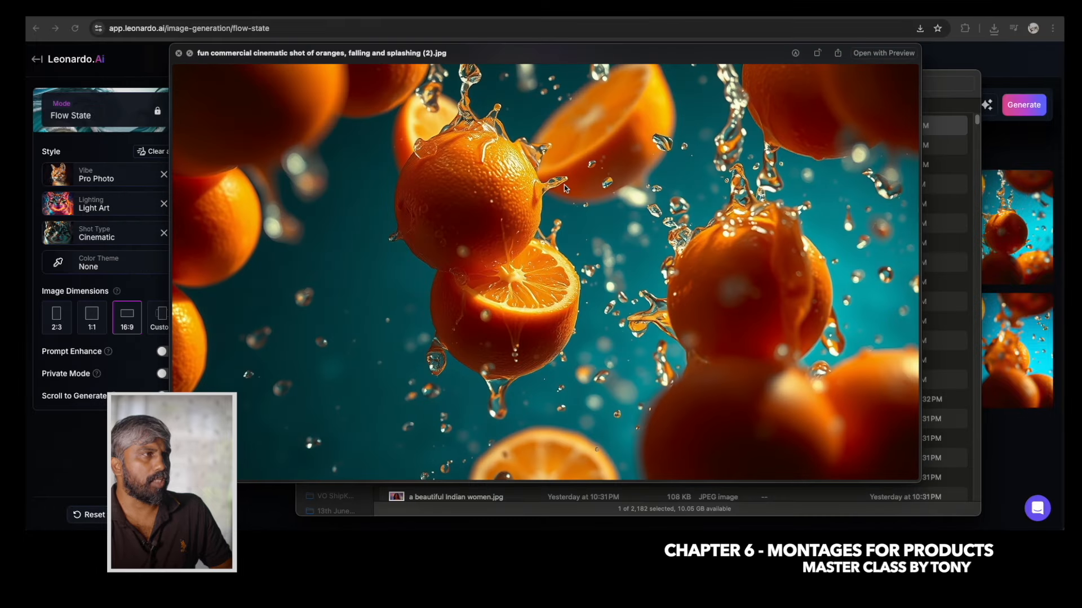
{"action": "key", "text": "Up"}
{"action": "key", "text": "Up"}
{"action": "key", "text": "Down"}
{"action": "key", "text": "Down"}
{"action": "key", "text": "Up"}
{"action": "key", "text": "Down"}
{"action": "key", "text": "Up"}
{"action": "key", "text": "space"}
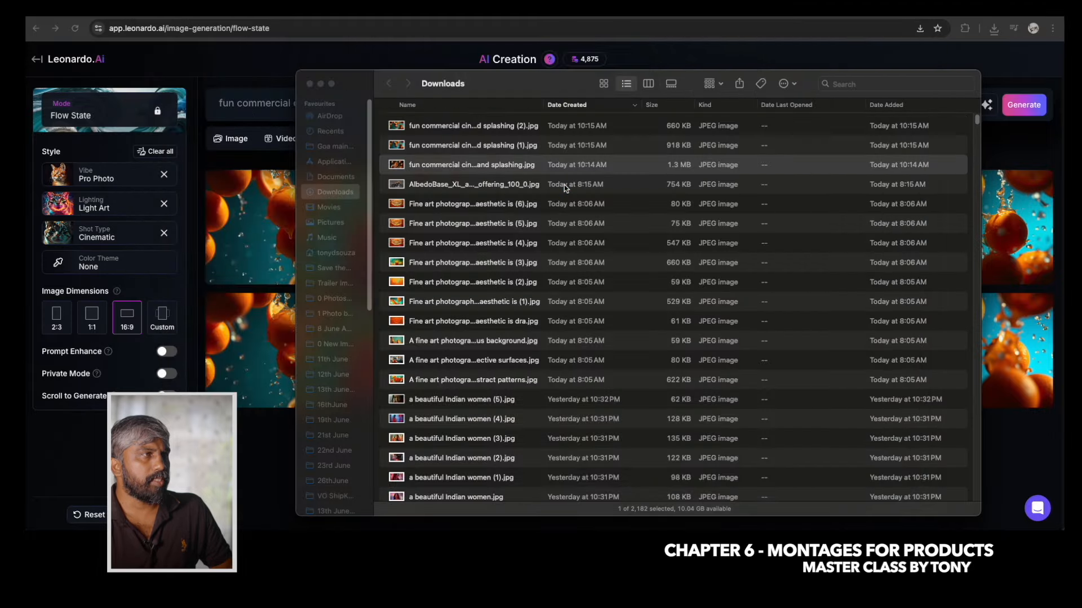
Return to the browser and preview the second batch's first image of oranges falling above an orange splashing surface.
{"action": "key", "text": "super+Tab"}
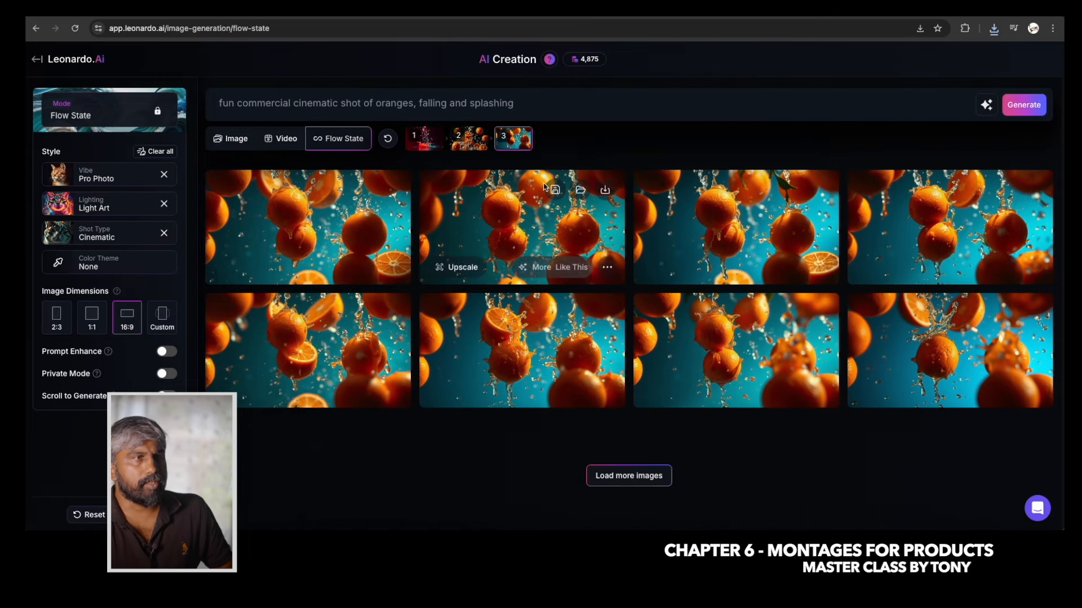
{"action": "left_click", "coordinate": [469, 139]}
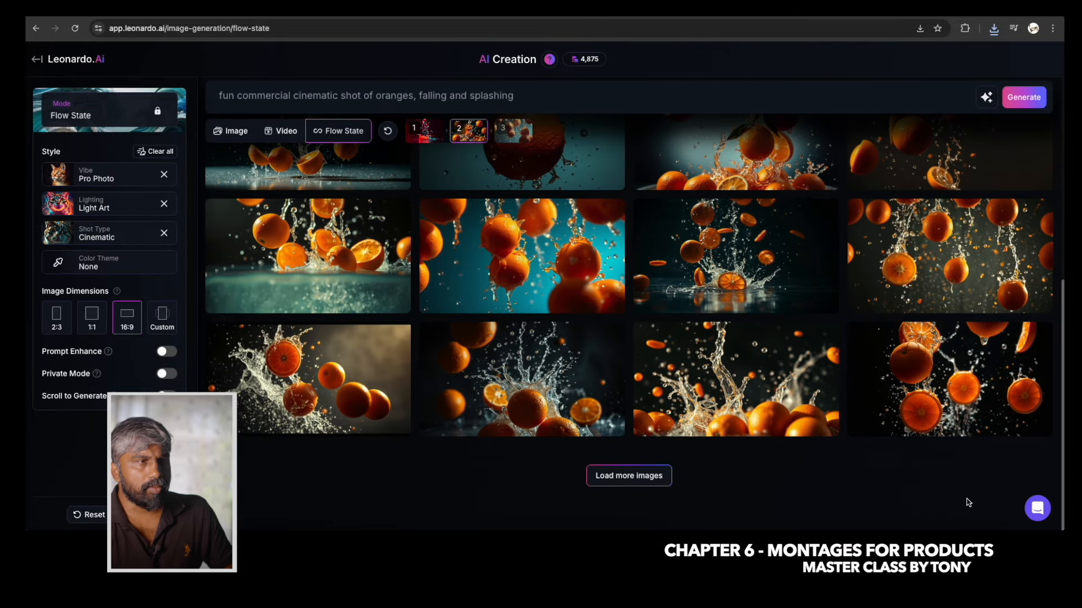
{"action": "scroll", "coordinate": [963, 496], "scroll_direction": "up", "scroll_amount": 5}
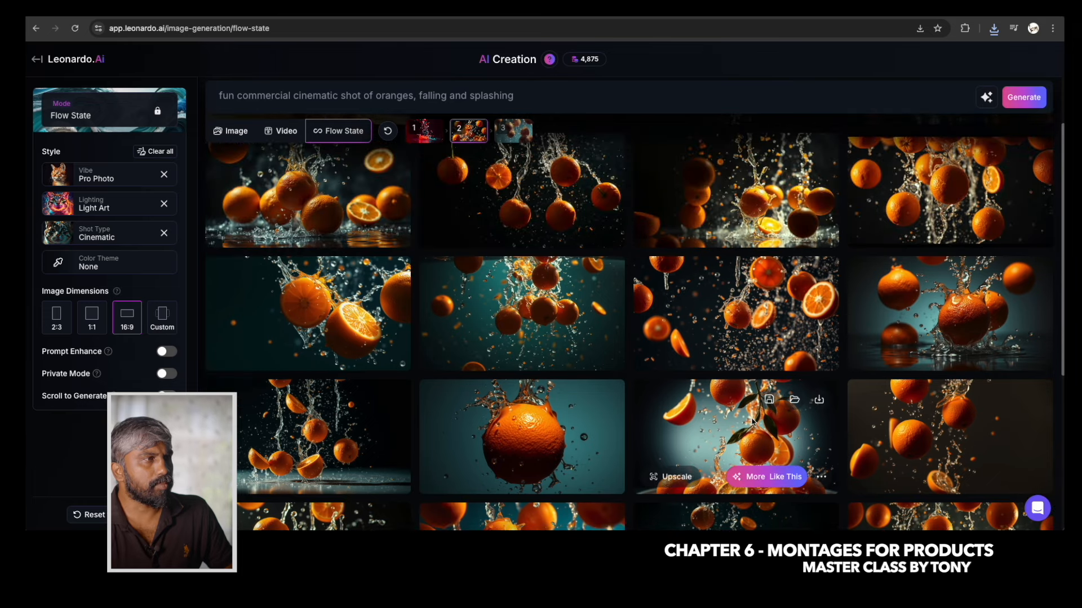
{"action": "scroll", "coordinate": [474, 364], "scroll_direction": "up", "scroll_amount": 3}
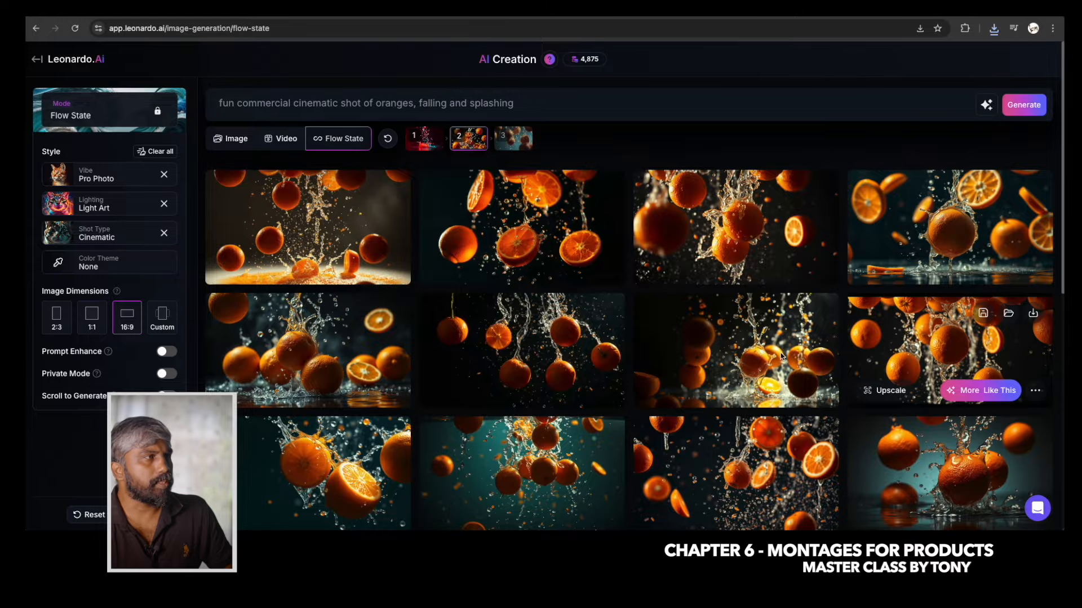
{"action": "left_click", "coordinate": [355, 223]}
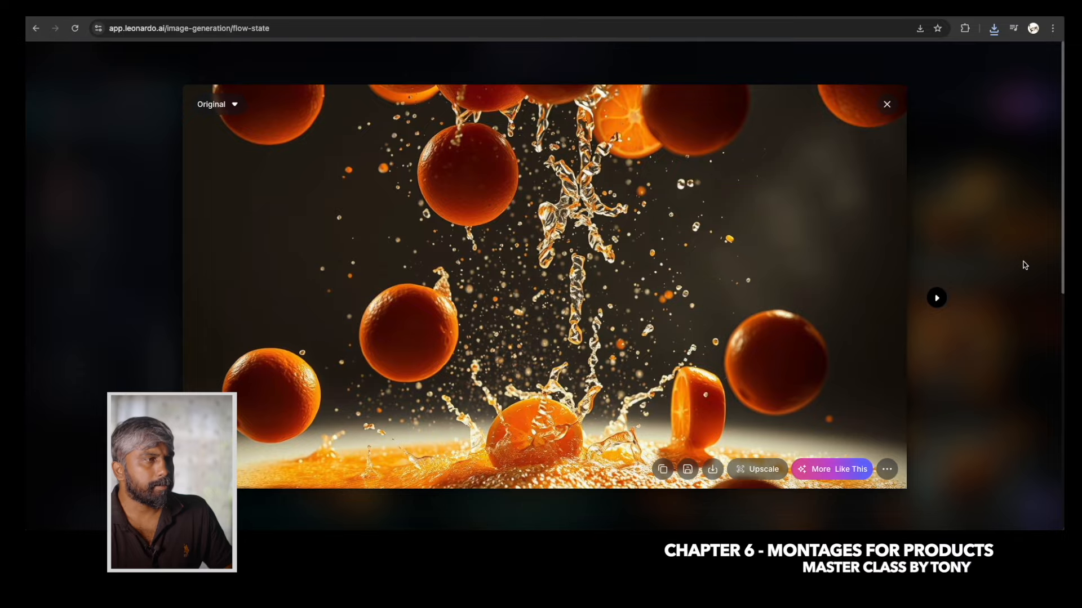
{"action": "left_click", "coordinate": [888, 105]}
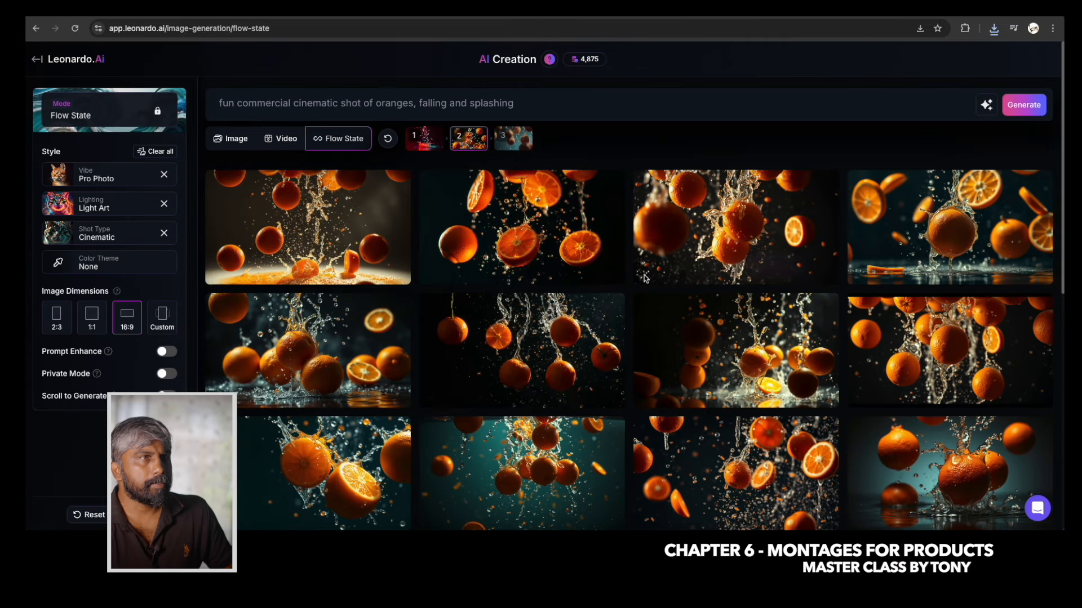
Open the second batch's image of whole and halved oranges splashing on dark water and upscale it 2x at Mid strength.
{"action": "left_click", "coordinate": [393, 337]}
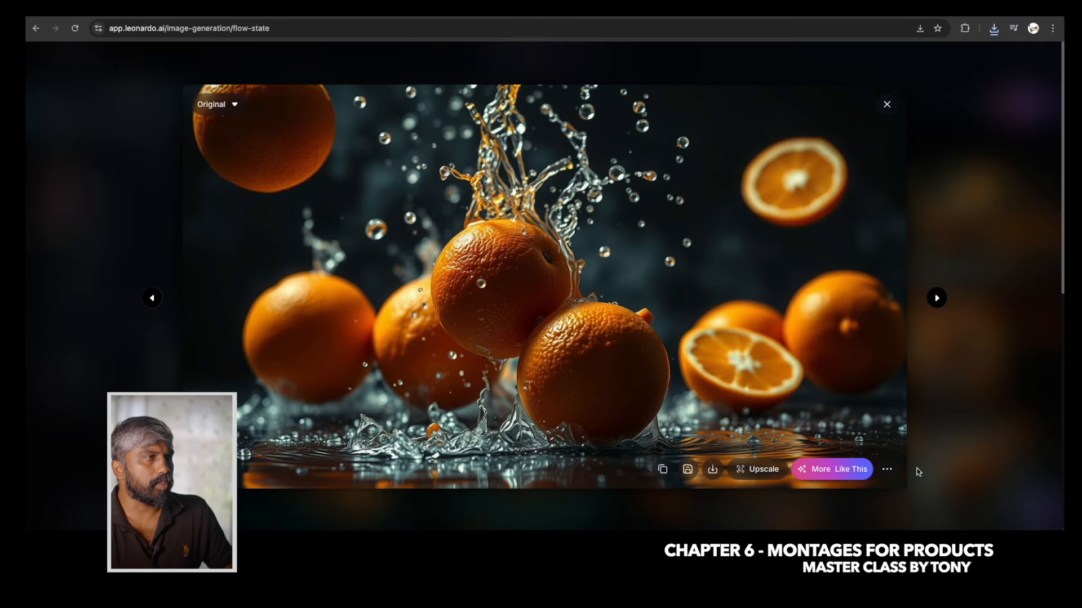
{"action": "left_click", "coordinate": [759, 470]}
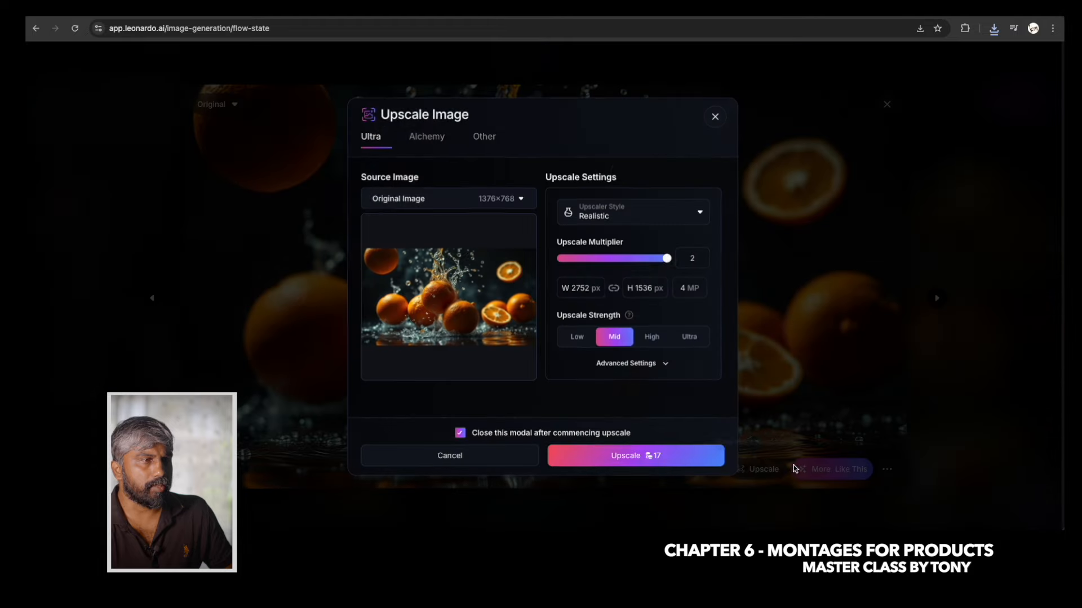
{"action": "left_click", "coordinate": [643, 463]}
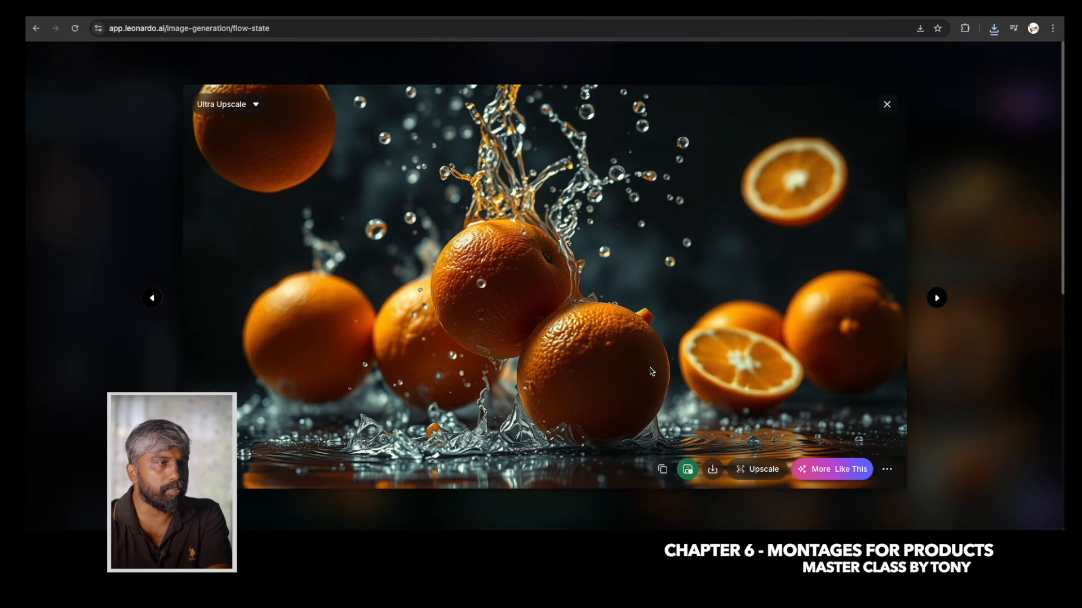
Download the upscaled image of oranges splashing on dark water, check it at full size and close its preview.
{"action": "left_click", "coordinate": [713, 469]}
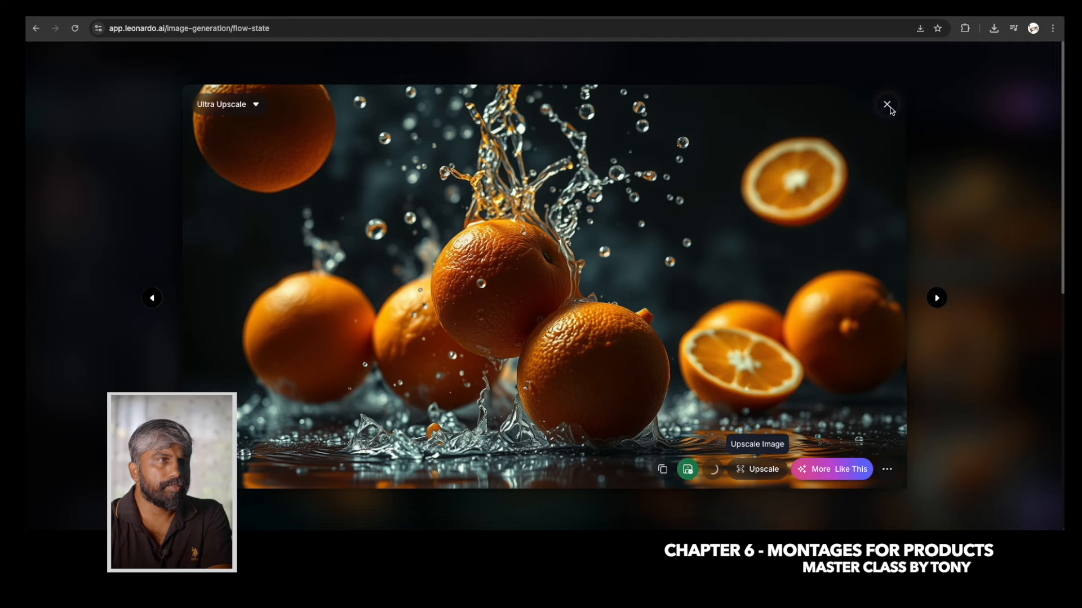
{"action": "left_click", "coordinate": [801, 120]}
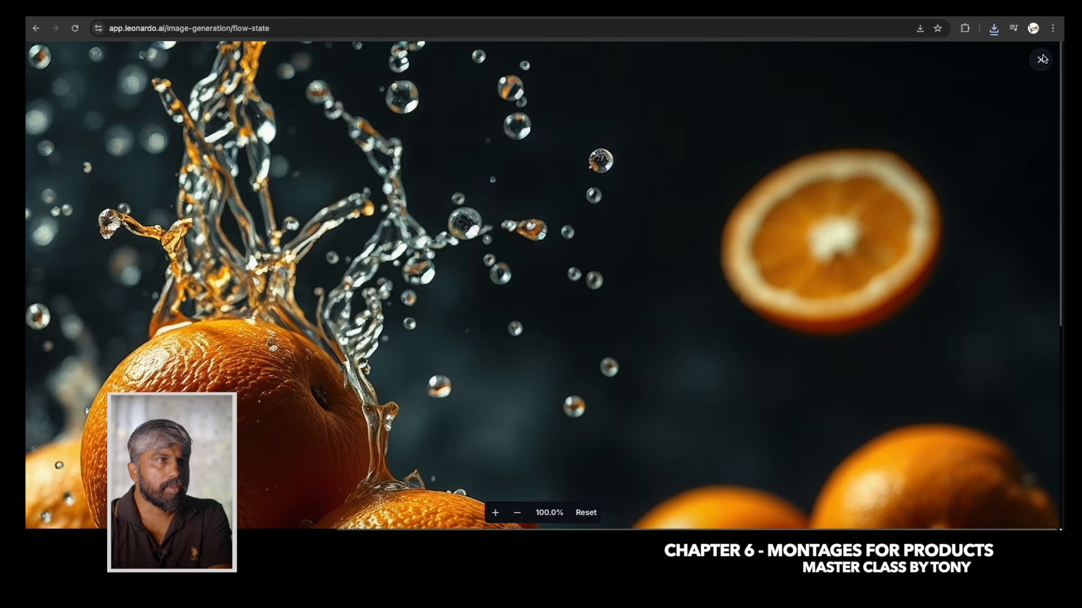
{"action": "left_click", "coordinate": [1040, 60]}
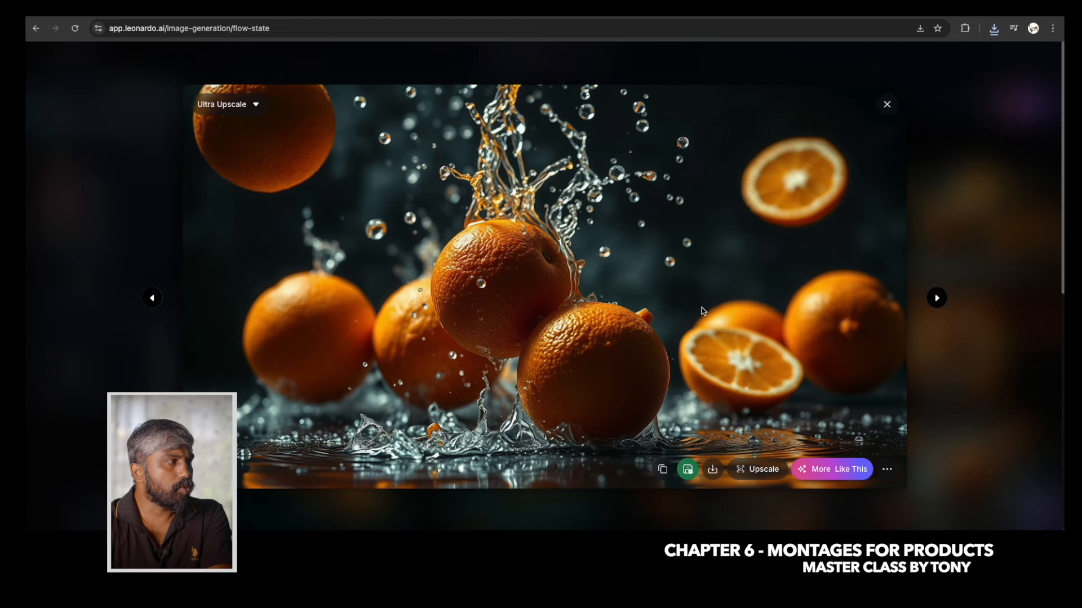
{"action": "left_click", "coordinate": [887, 104]}
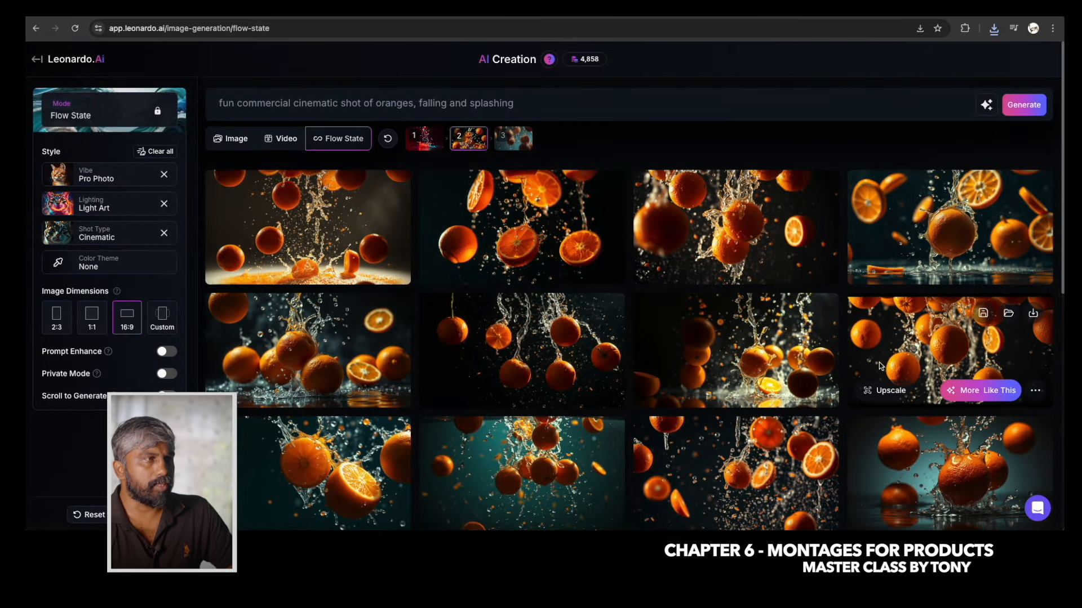
Open the second batch's image of sliced oranges falling against a black background and upscale it 2x at Low strength.
{"action": "scroll", "coordinate": [908, 366], "scroll_direction": "down", "scroll_amount": 5}
{"action": "scroll", "coordinate": [936, 370], "scroll_direction": "down", "scroll_amount": 3}
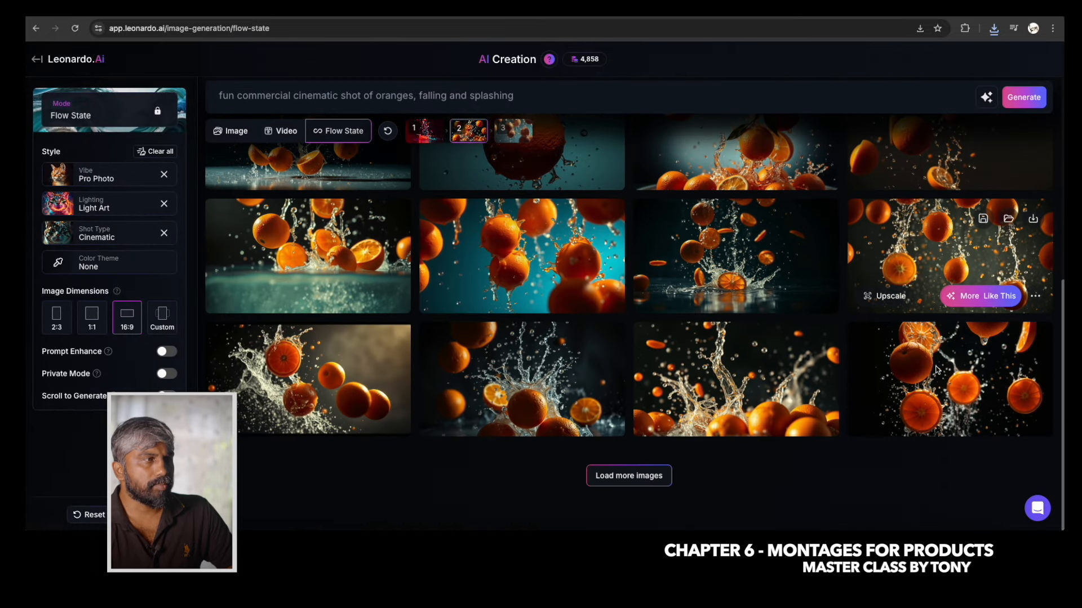
{"action": "scroll", "coordinate": [937, 370], "scroll_direction": "up", "scroll_amount": 10}
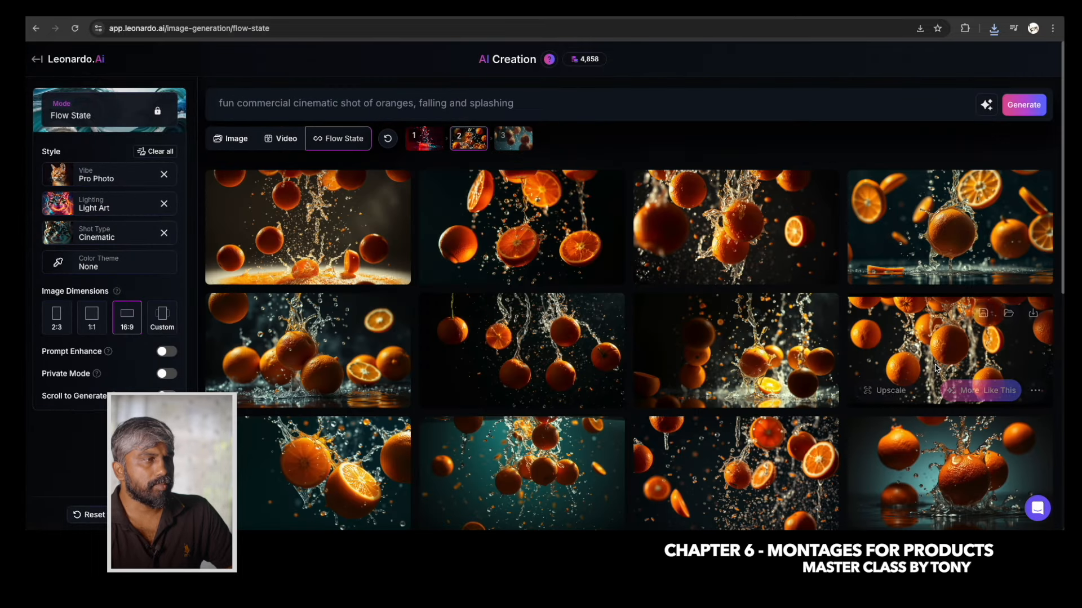
{"action": "left_click", "coordinate": [506, 235]}
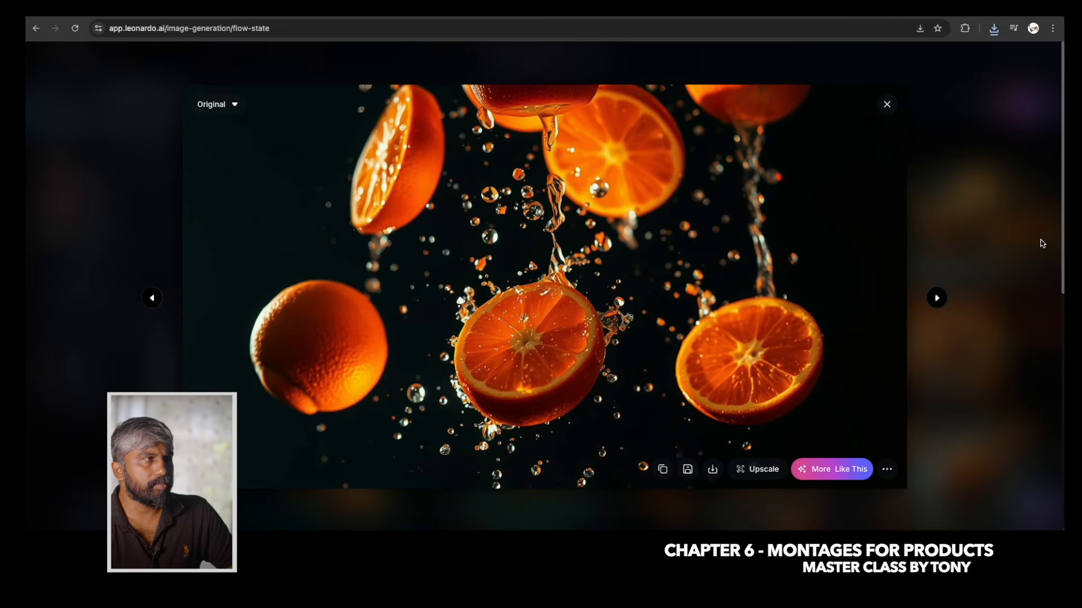
{"action": "left_click", "coordinate": [755, 469]}
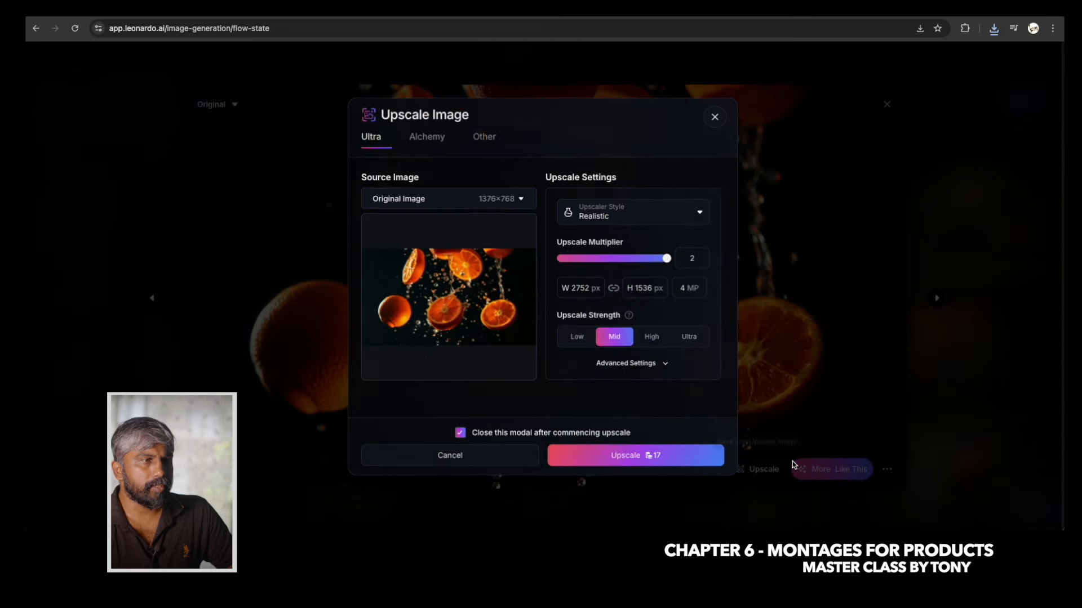
{"action": "left_click", "coordinate": [575, 336]}
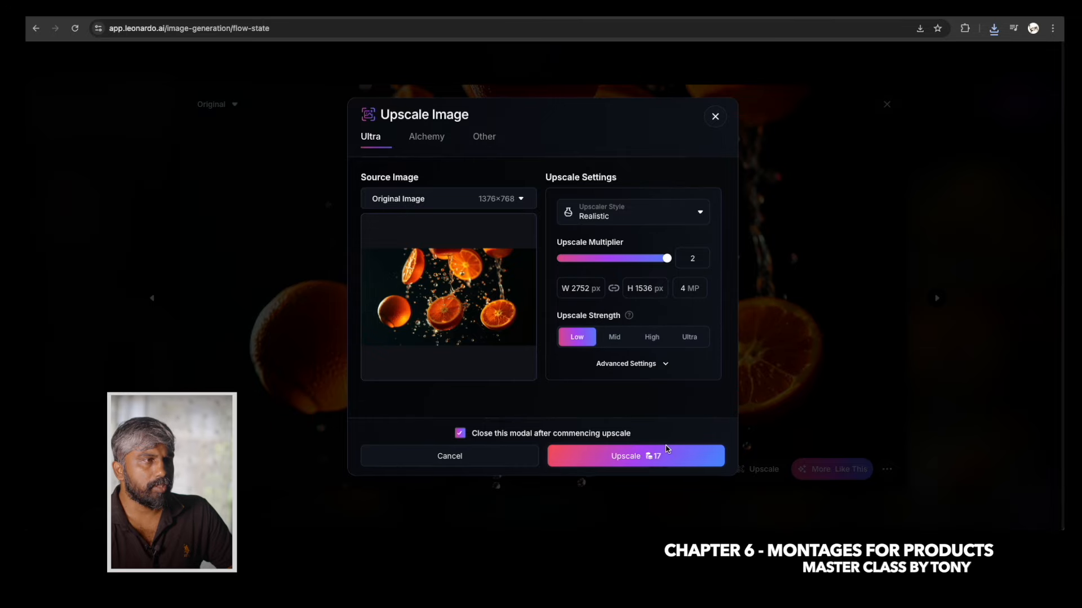
{"action": "left_click", "coordinate": [632, 460]}
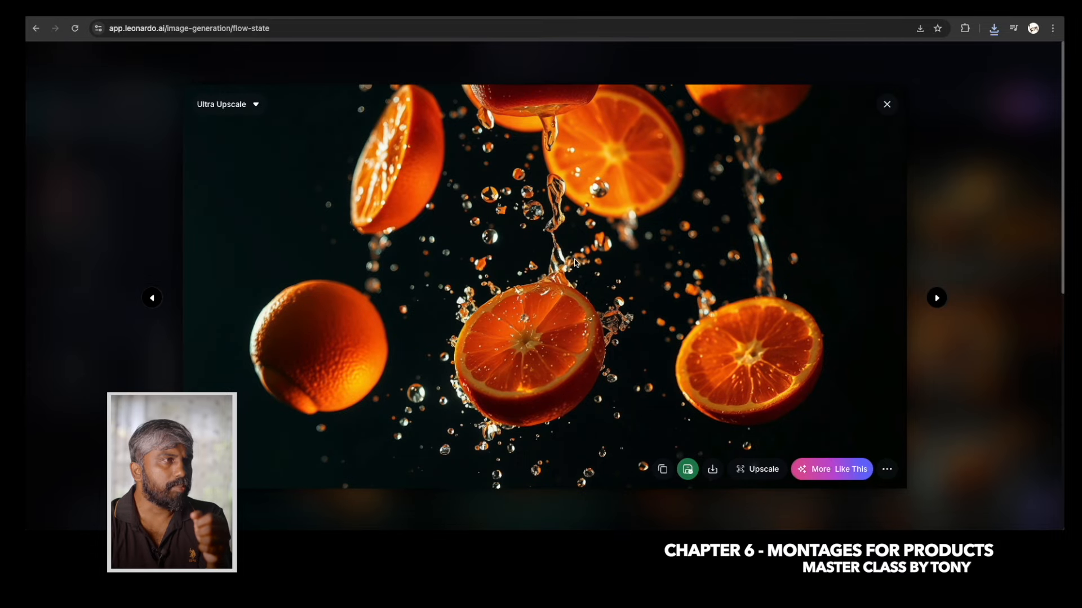
Inspect the upscaled sliced-orange image at full size, download it and return to the results.
{"action": "left_click", "coordinate": [564, 352]}
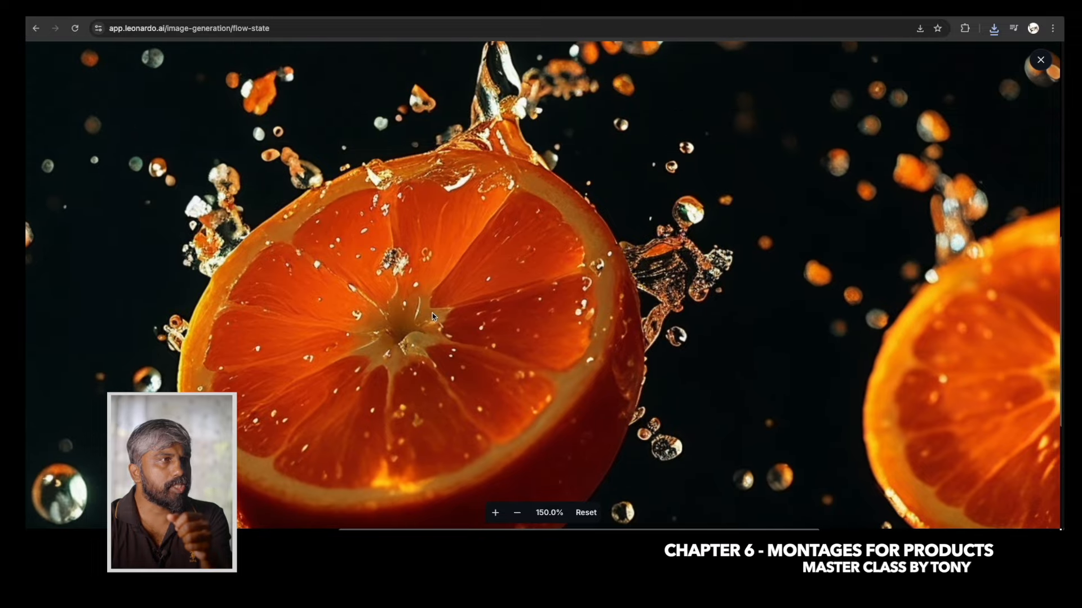
{"action": "left_click", "coordinate": [473, 321]}
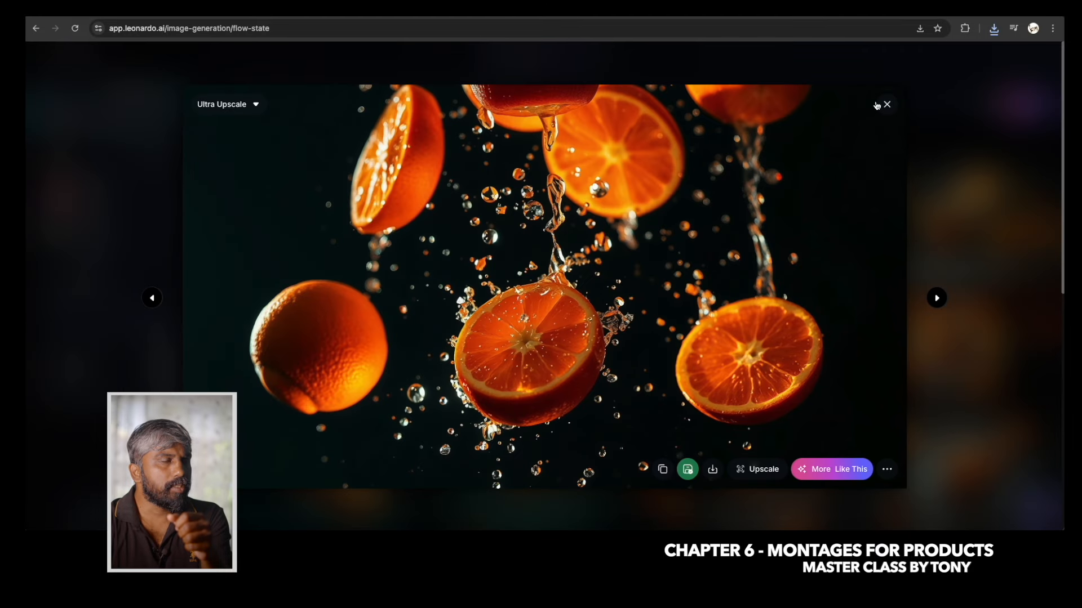
{"action": "left_click", "coordinate": [714, 469]}
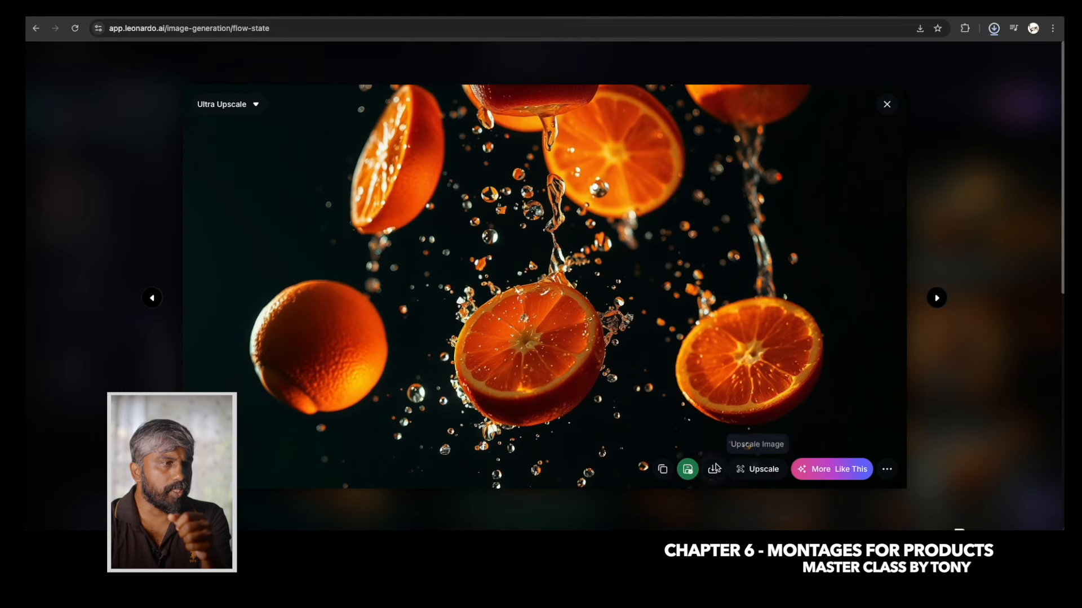
{"action": "left_click", "coordinate": [613, 152]}
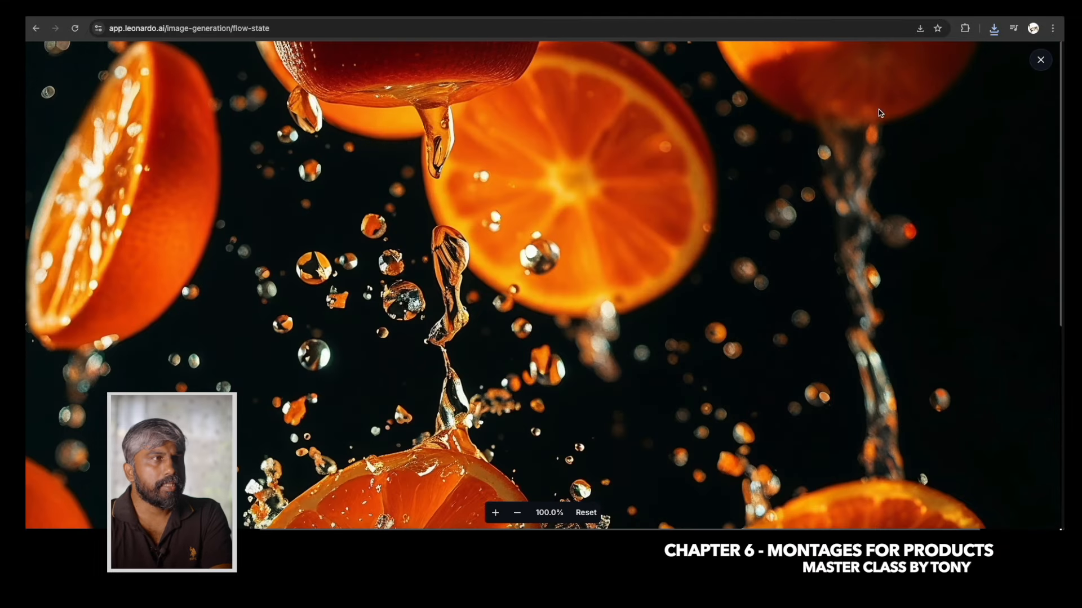
{"action": "left_click", "coordinate": [476, 190]}
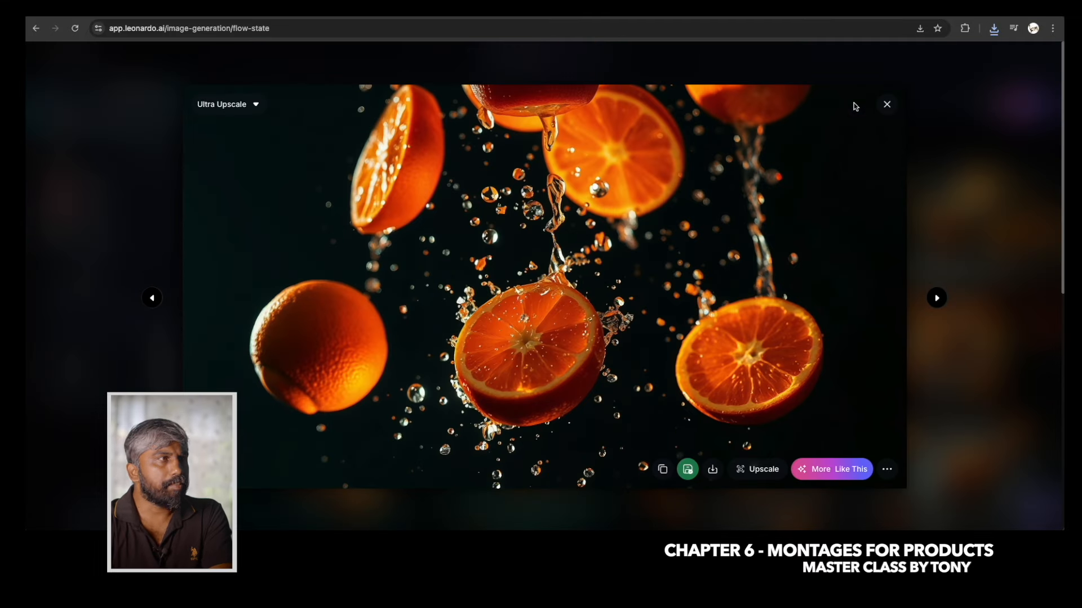
{"action": "left_click", "coordinate": [887, 104]}
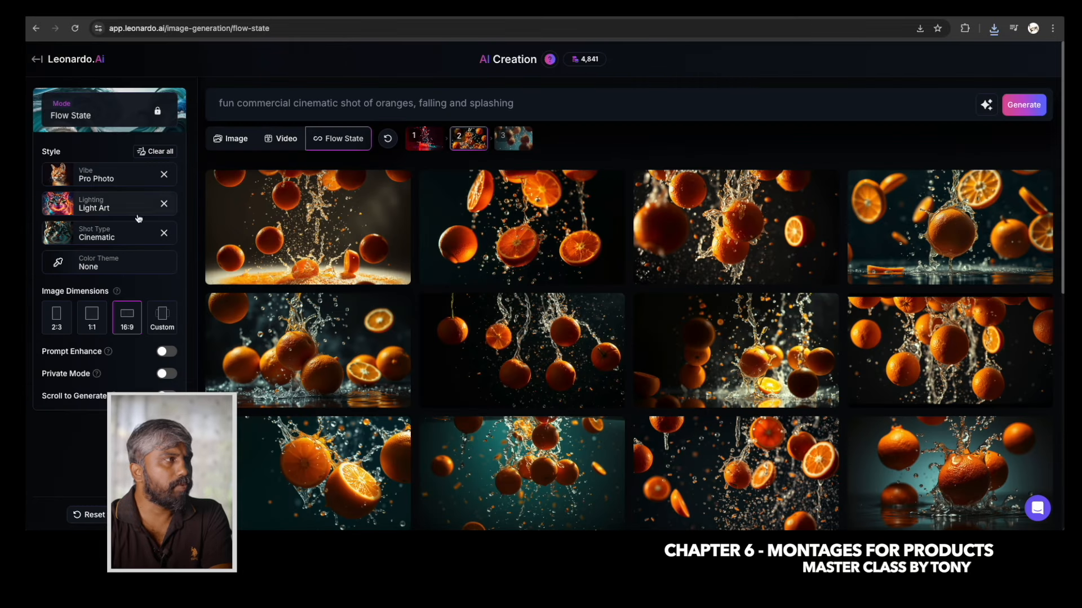
Set the Lighting and Color Theme styles to Randomize, keeping Cinematic as the Shot Type.
{"action": "left_click", "coordinate": [163, 204]}
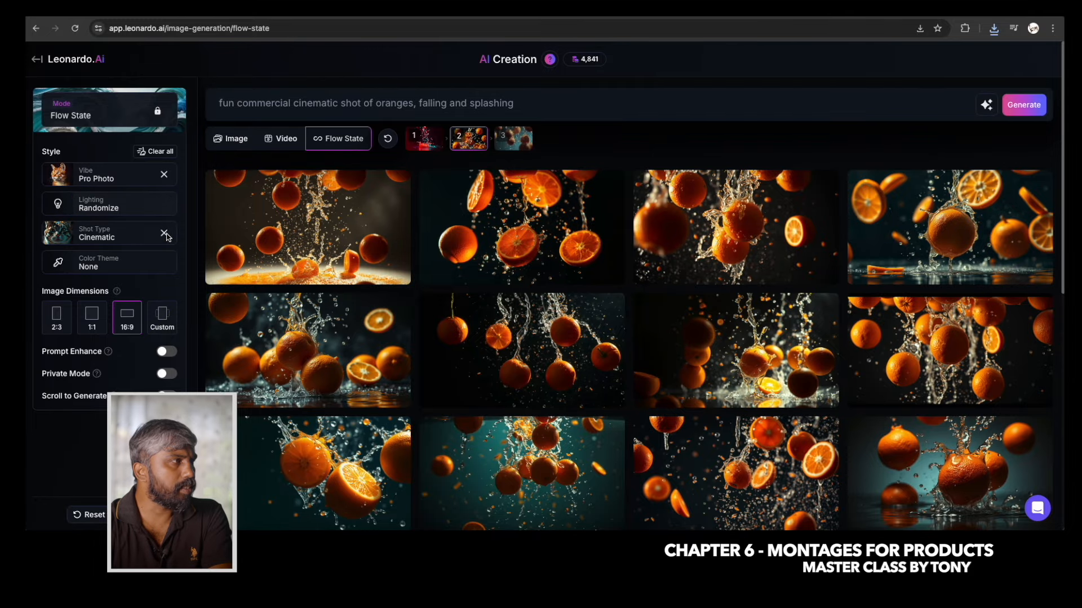
{"action": "left_click", "coordinate": [164, 232]}
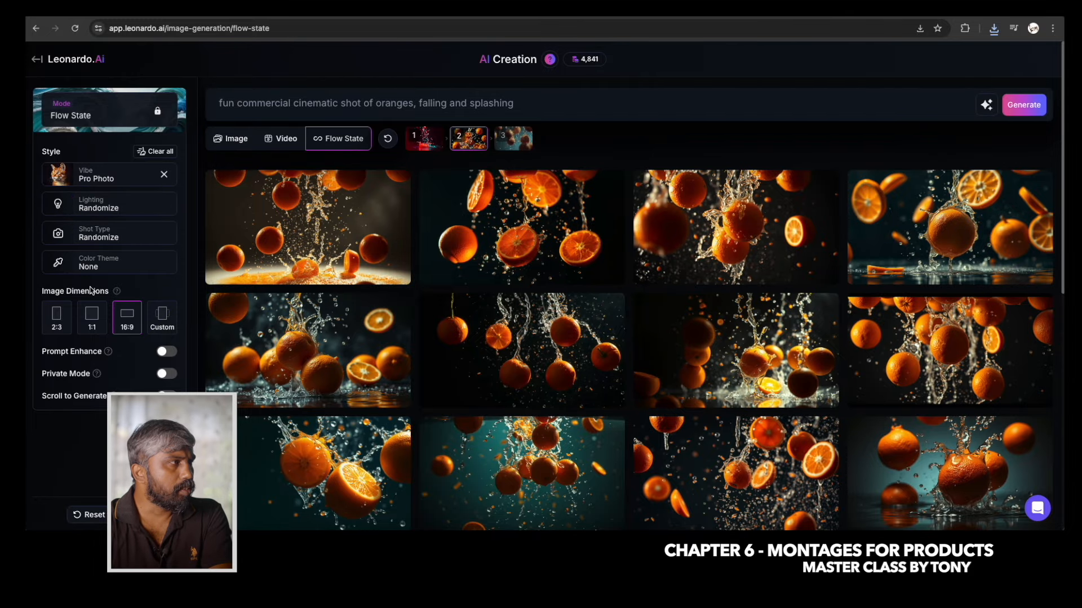
{"action": "left_click", "coordinate": [104, 245]}
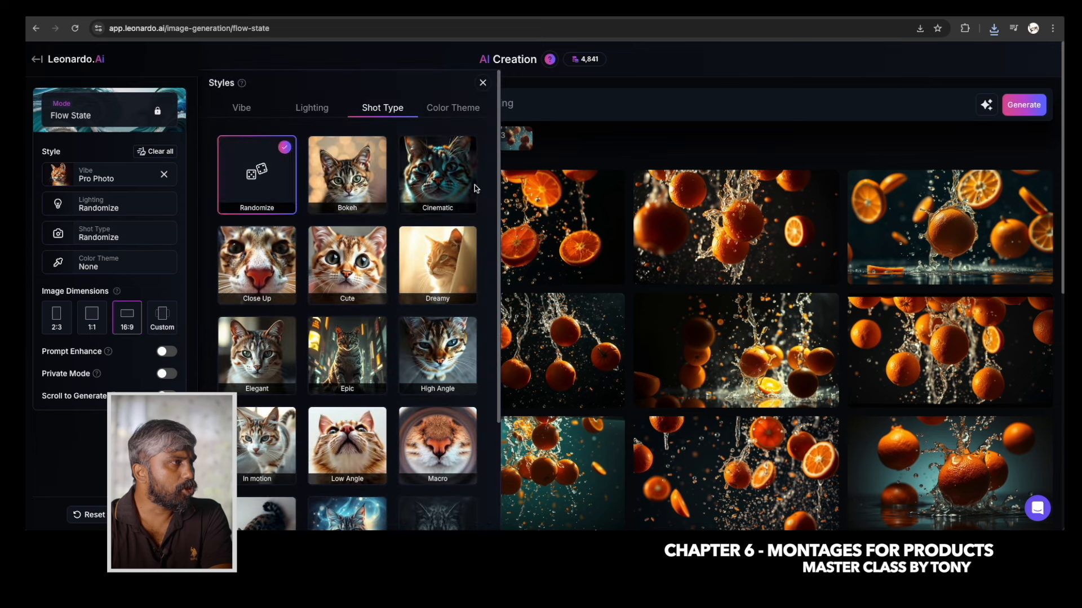
{"action": "left_click", "coordinate": [451, 180]}
{"action": "left_click", "coordinate": [480, 85]}
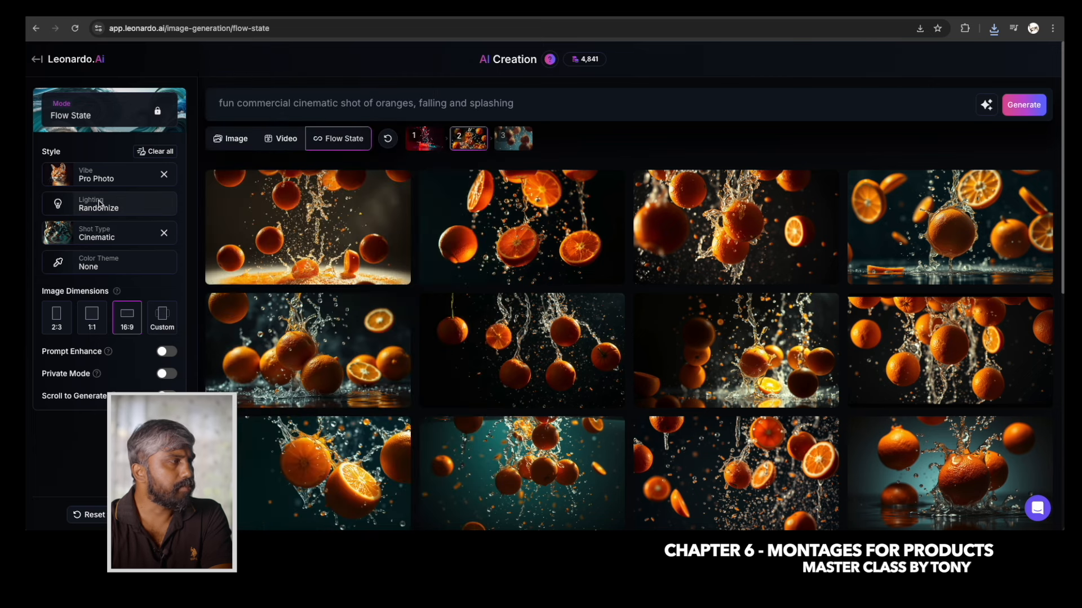
{"action": "left_click", "coordinate": [107, 262]}
{"action": "left_click", "coordinate": [262, 178]}
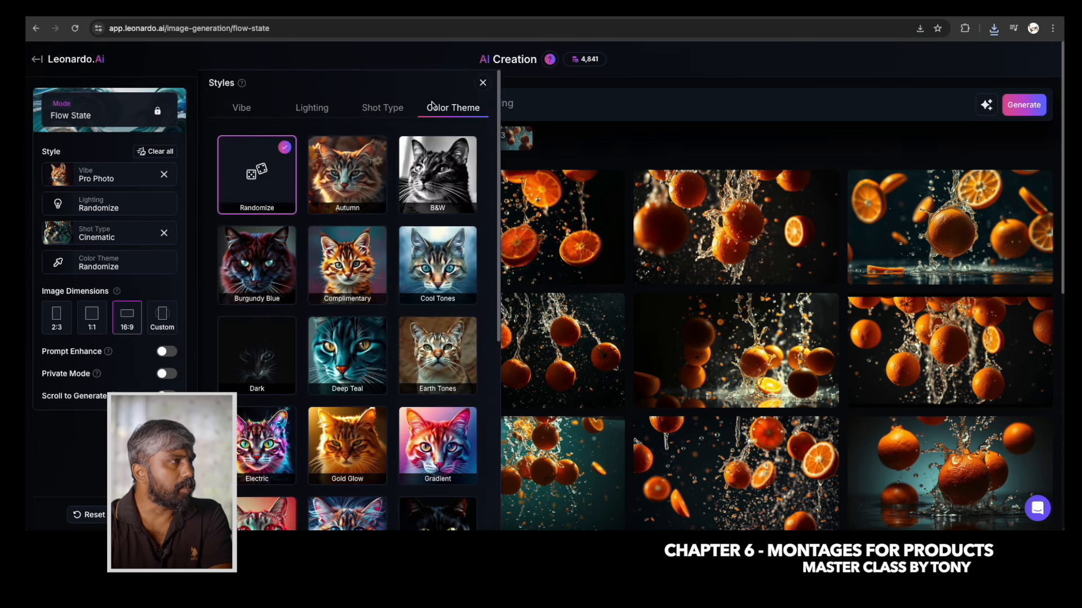
{"action": "left_click", "coordinate": [482, 83]}
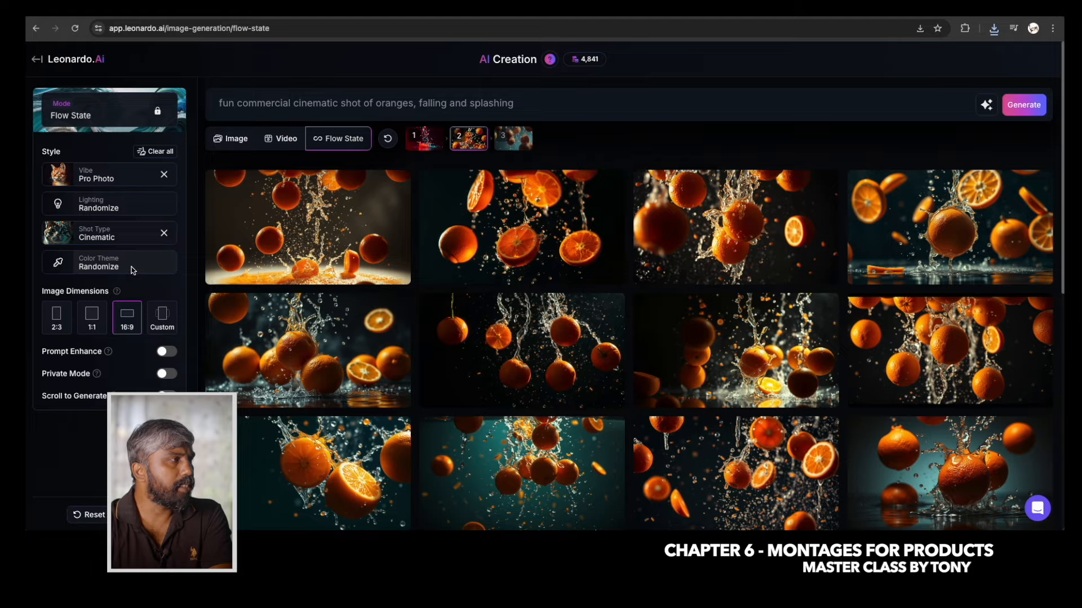
Change the prompt to "fun commercial cinematic shot of orange Juice Bottle, a CTA Shot" and generate images.
{"action": "left_click", "coordinate": [259, 104]}
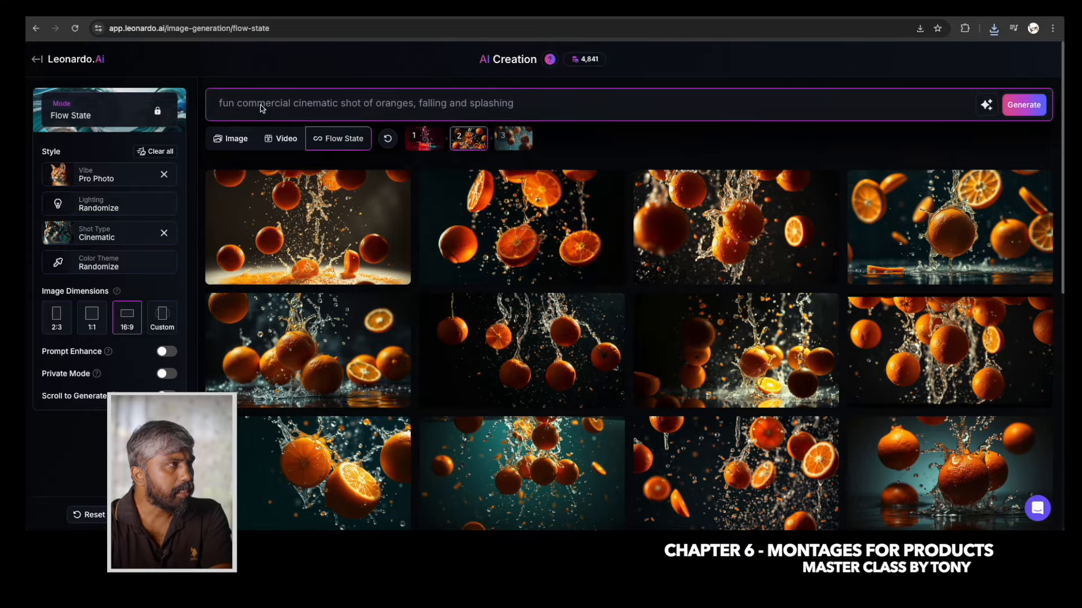
{"action": "left_click", "coordinate": [413, 105]}
{"action": "key", "text": "BackSpace"}
{"action": "type", "text": "Juice Bottle"}
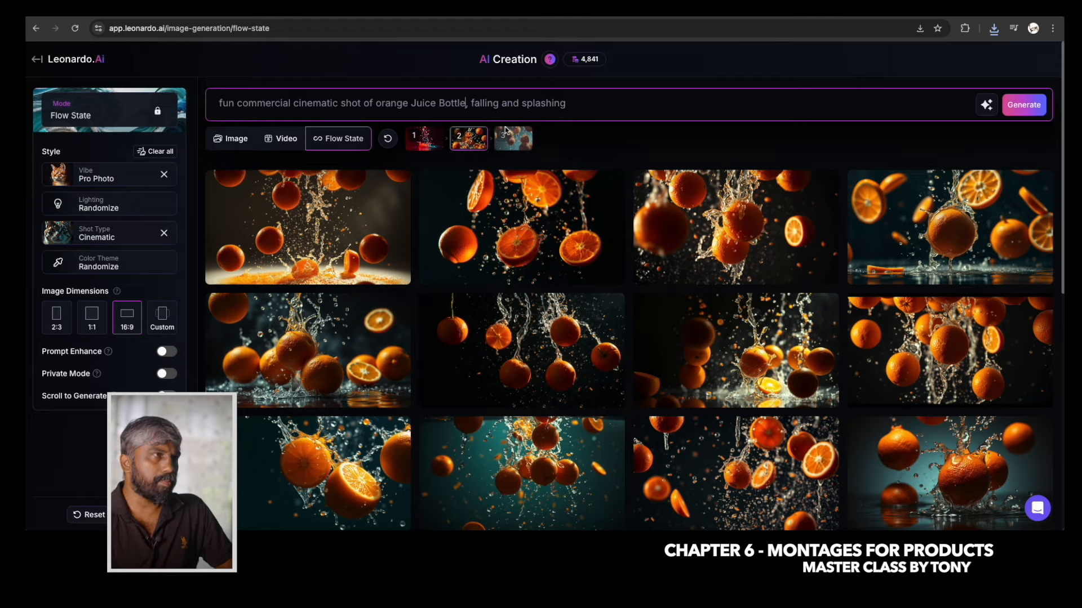
{"action": "left_click", "coordinate": [590, 110], "text": "shift"}
{"action": "key", "text": "BackSpace"}
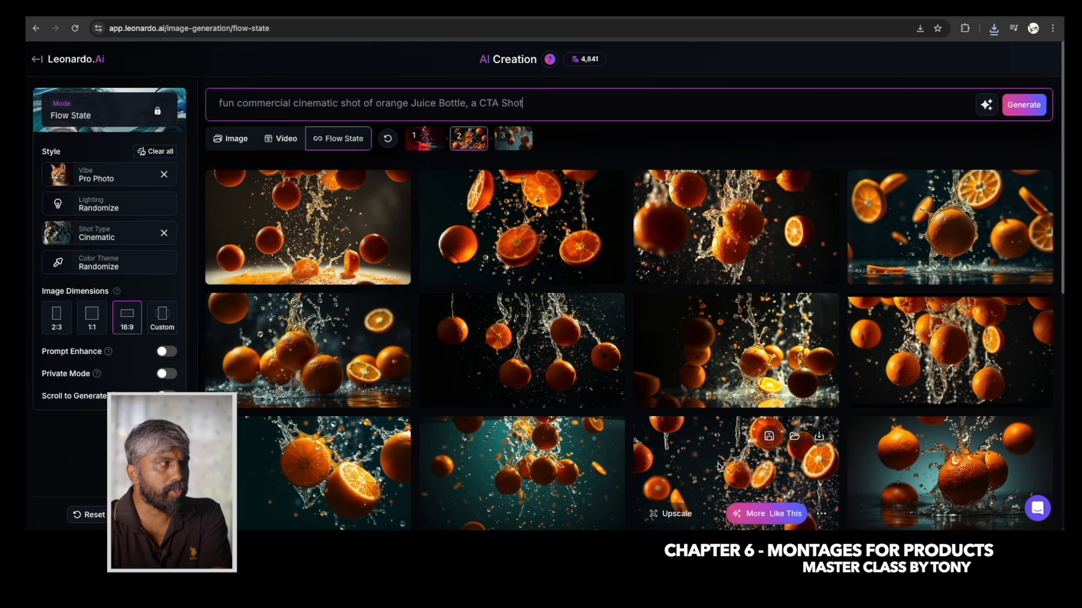
{"action": "left_click", "coordinate": [1024, 105]}
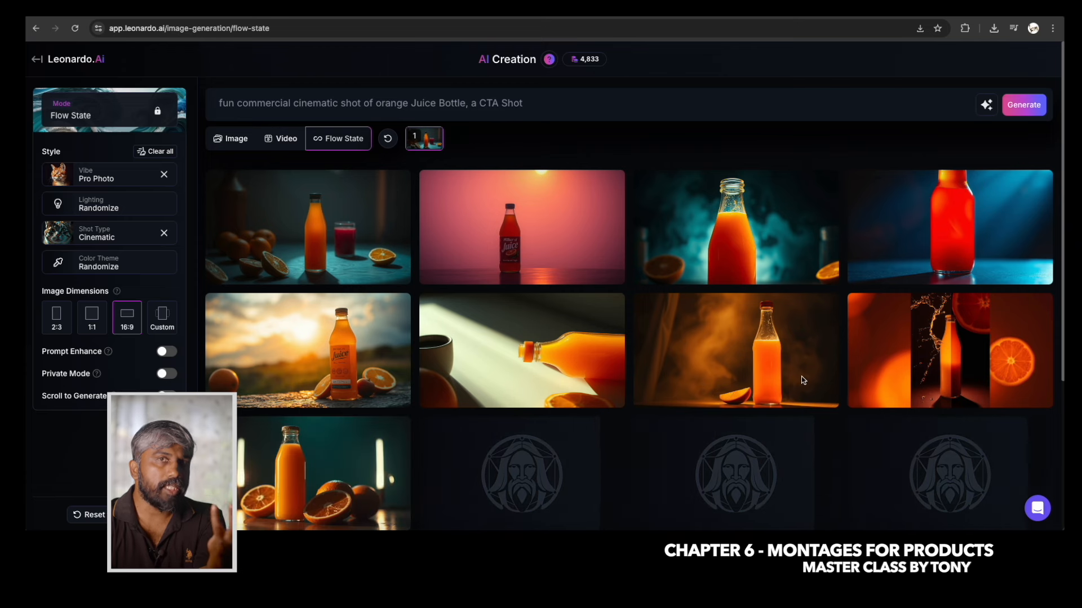
Look through the generated juice bottle images and load more variations.
{"action": "scroll", "coordinate": [803, 380], "scroll_direction": "down", "scroll_amount": 2}
{"action": "scroll", "coordinate": [826, 389], "scroll_direction": "down", "scroll_amount": 3}
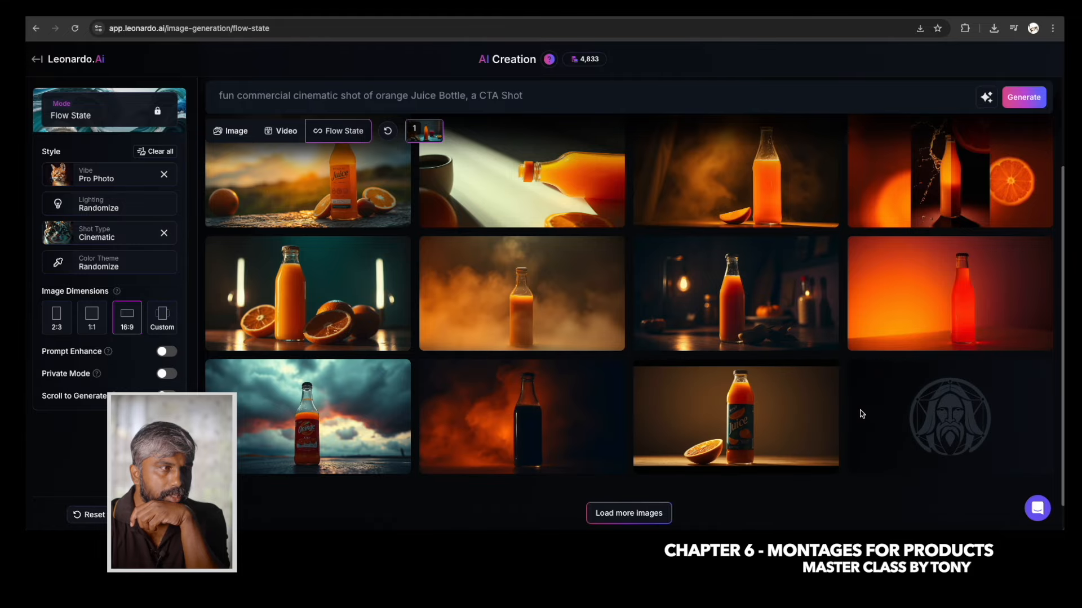
{"action": "scroll", "coordinate": [862, 413], "scroll_direction": "down", "scroll_amount": 1}
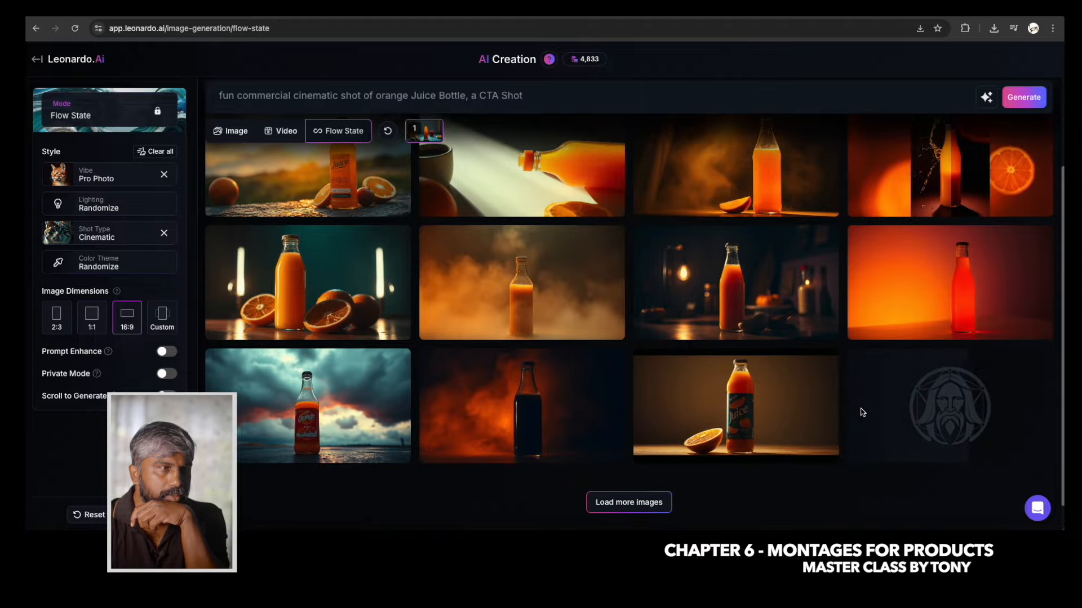
{"action": "scroll", "coordinate": [379, 263], "scroll_direction": "down", "scroll_amount": 1}
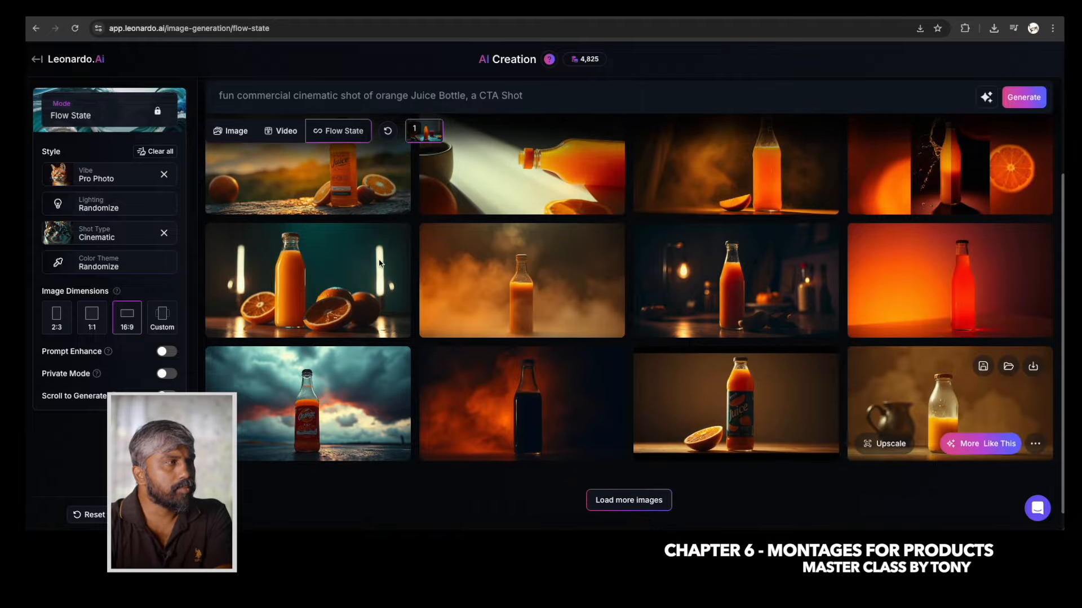
{"action": "scroll", "coordinate": [807, 363], "scroll_direction": "down", "scroll_amount": 1}
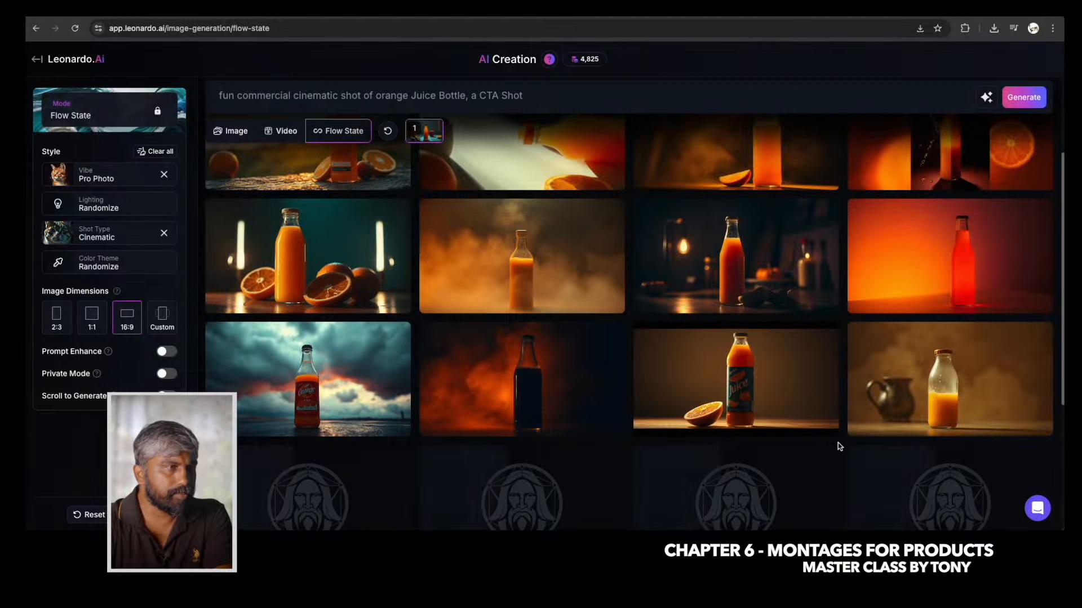
{"action": "scroll", "coordinate": [838, 443], "scroll_direction": "down", "scroll_amount": 3}
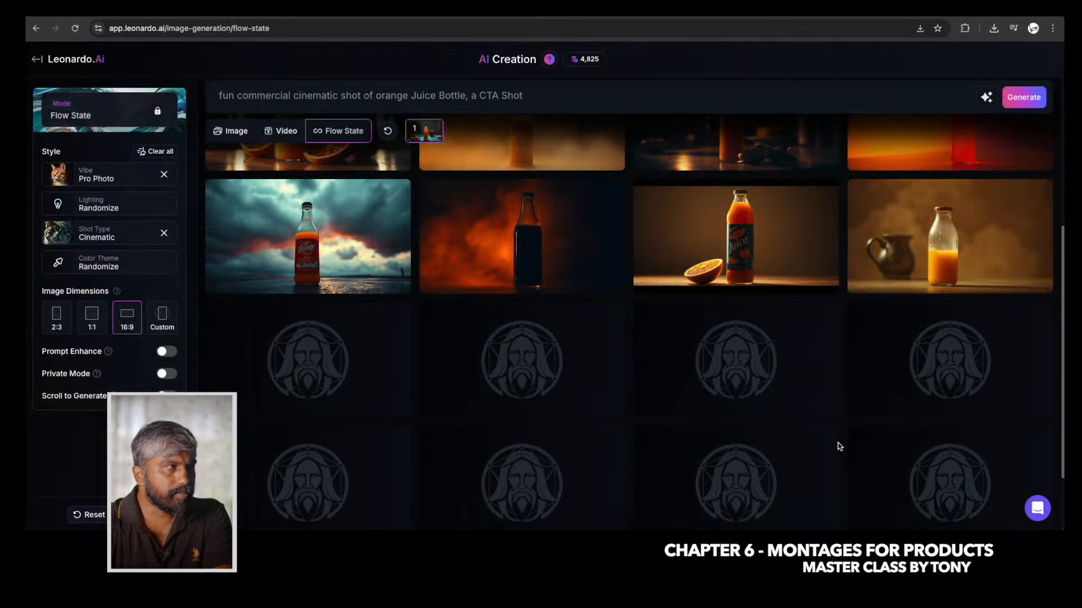
{"action": "scroll", "coordinate": [837, 443], "scroll_direction": "down", "scroll_amount": 2}
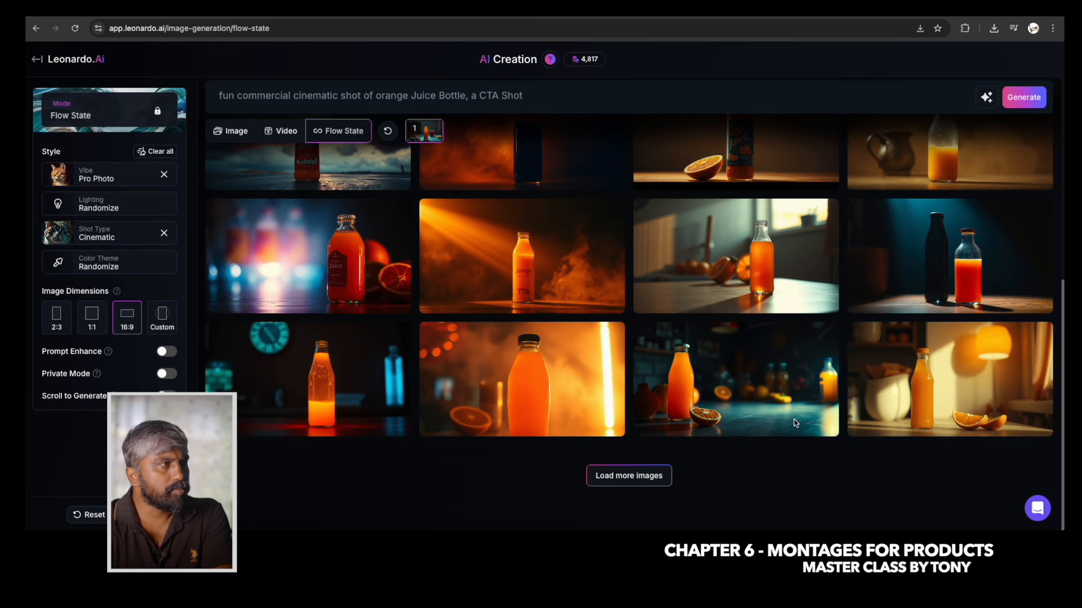
Generate more images like the juice bottle standing with orange halves between two upright lights.
{"action": "mouse_move", "coordinate": [796, 420]}
{"action": "scroll", "coordinate": [797, 420], "scroll_direction": "up", "scroll_amount": 2}
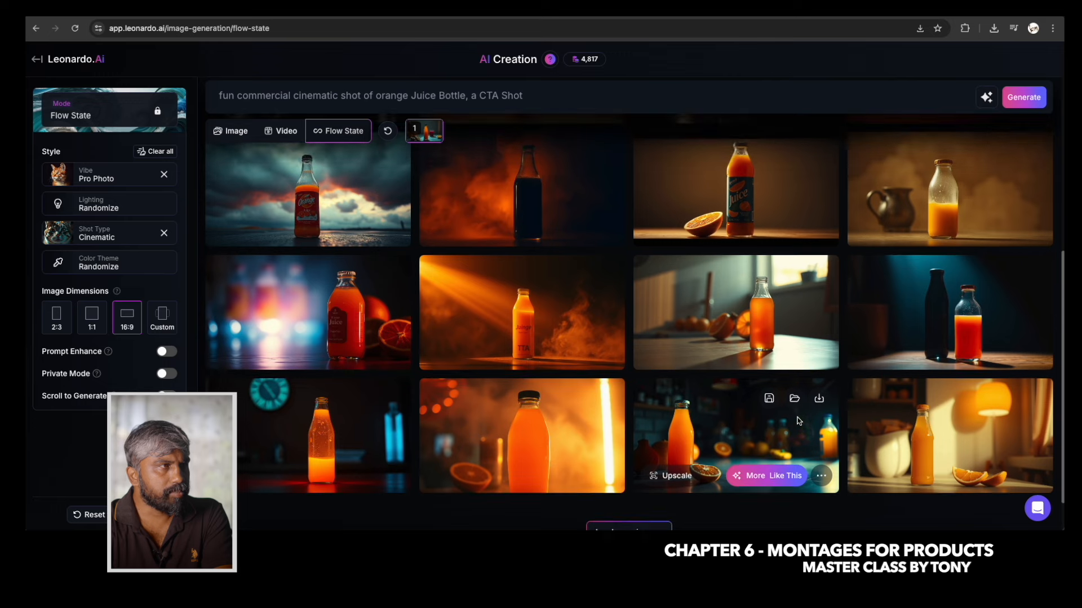
{"action": "scroll", "coordinate": [796, 420], "scroll_direction": "up", "scroll_amount": 2}
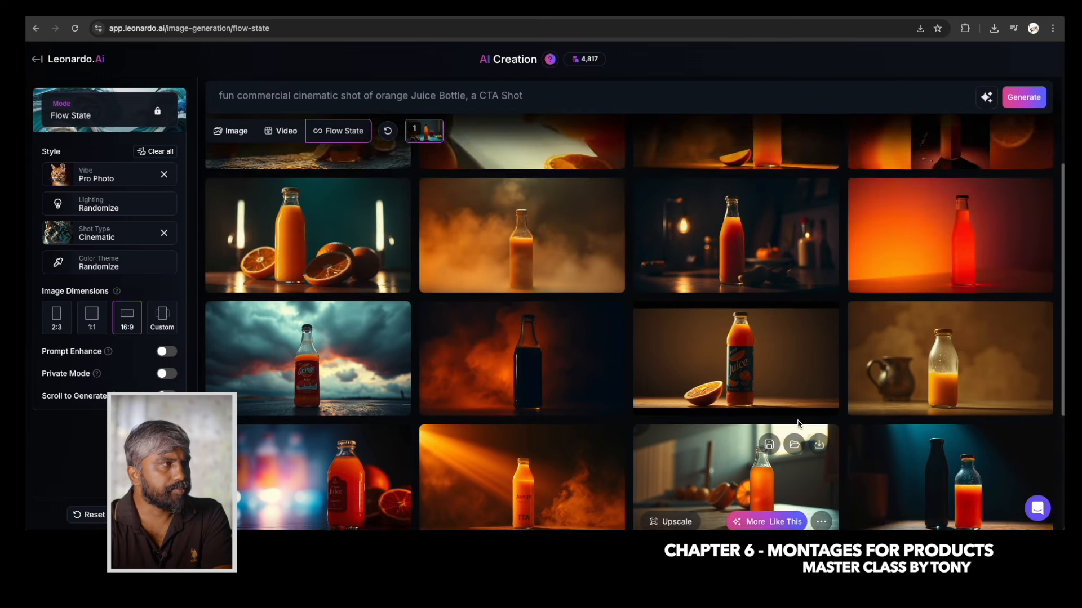
{"action": "mouse_move", "coordinate": [300, 288]}
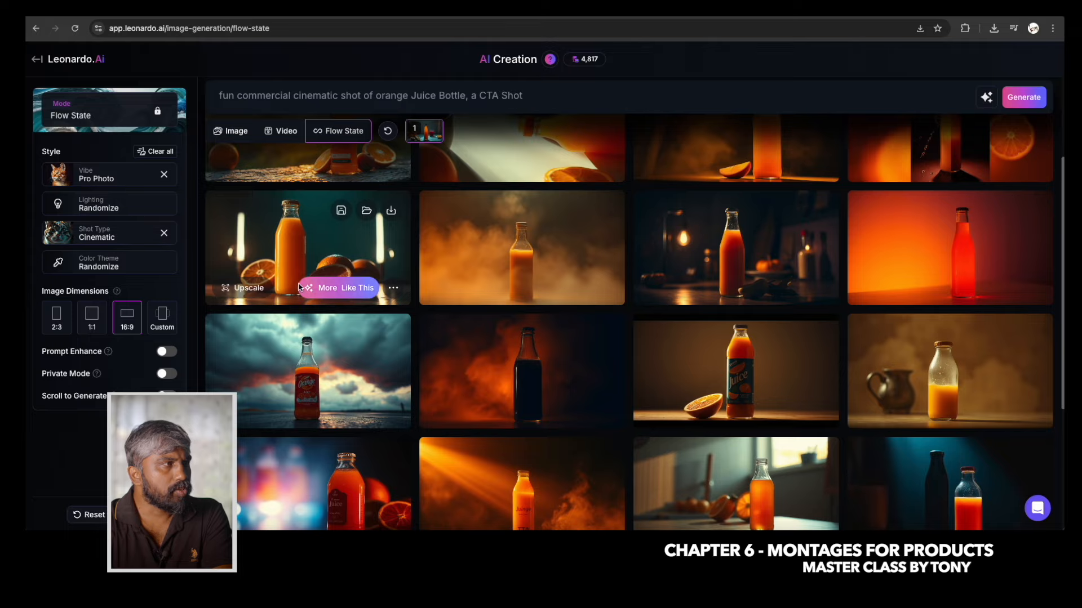
{"action": "left_click", "coordinate": [338, 288]}
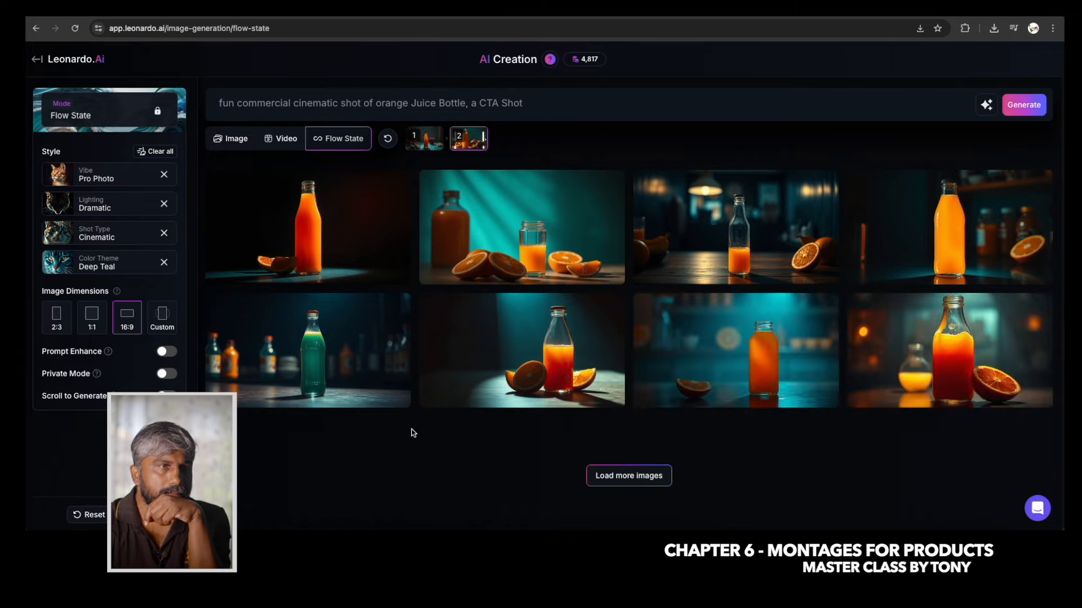
Return to the first set of results and generate more images like the juice bottle against hazy amber smoke.
{"action": "left_click", "coordinate": [436, 145]}
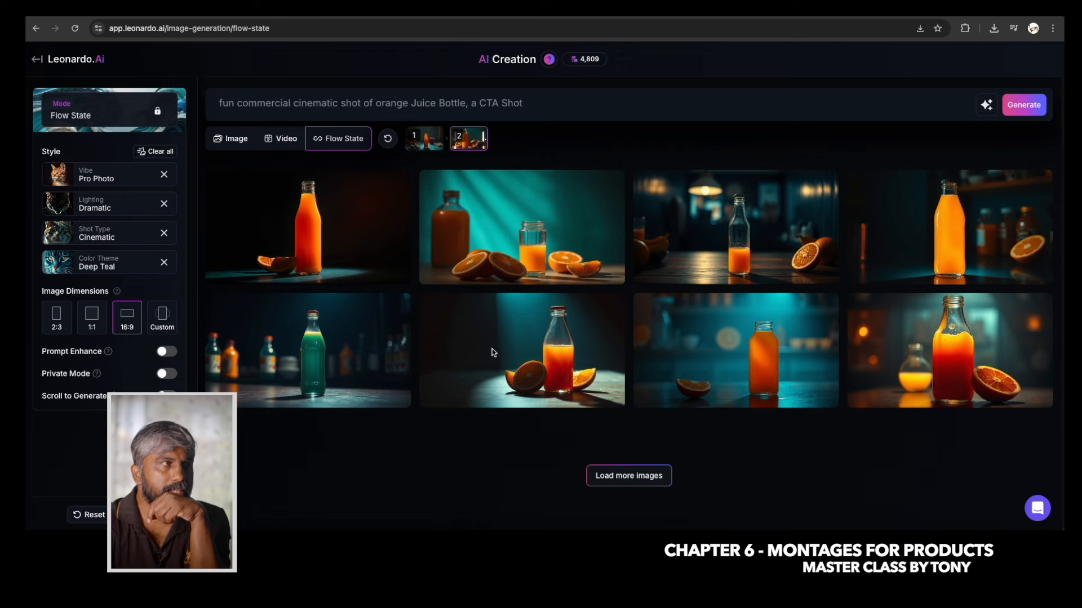
{"action": "scroll", "coordinate": [676, 461], "scroll_direction": "down", "scroll_amount": 1}
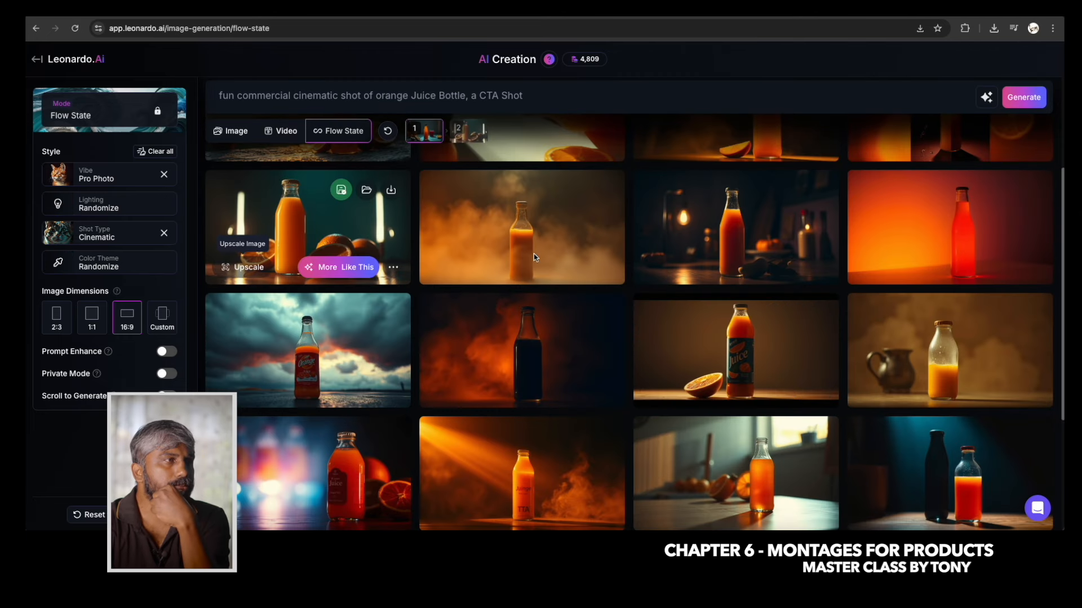
{"action": "left_click", "coordinate": [586, 267]}
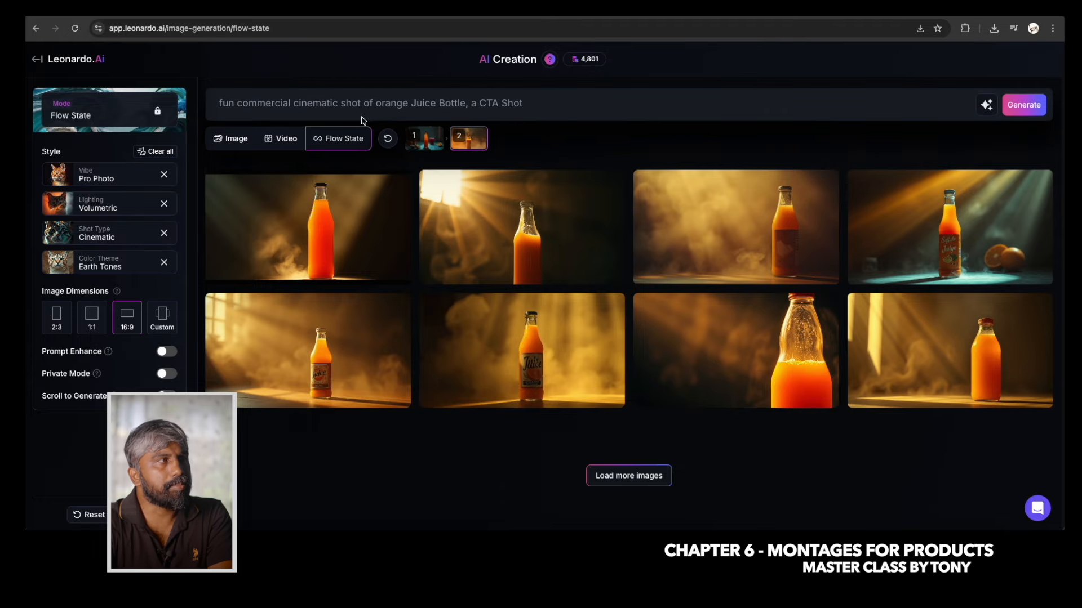
Open the labelled juice bottle image with amber and teal light rays and upscale it with Ultra, Realistic style, multiplier 2 and Mid strength.
{"action": "mouse_move", "coordinate": [995, 224]}
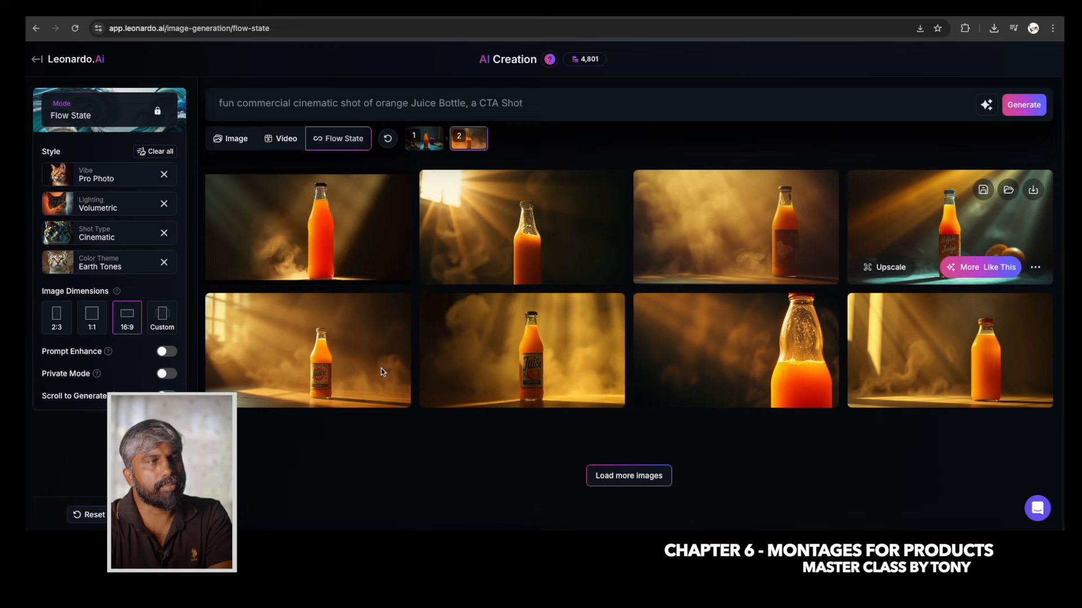
{"action": "mouse_move", "coordinate": [820, 262]}
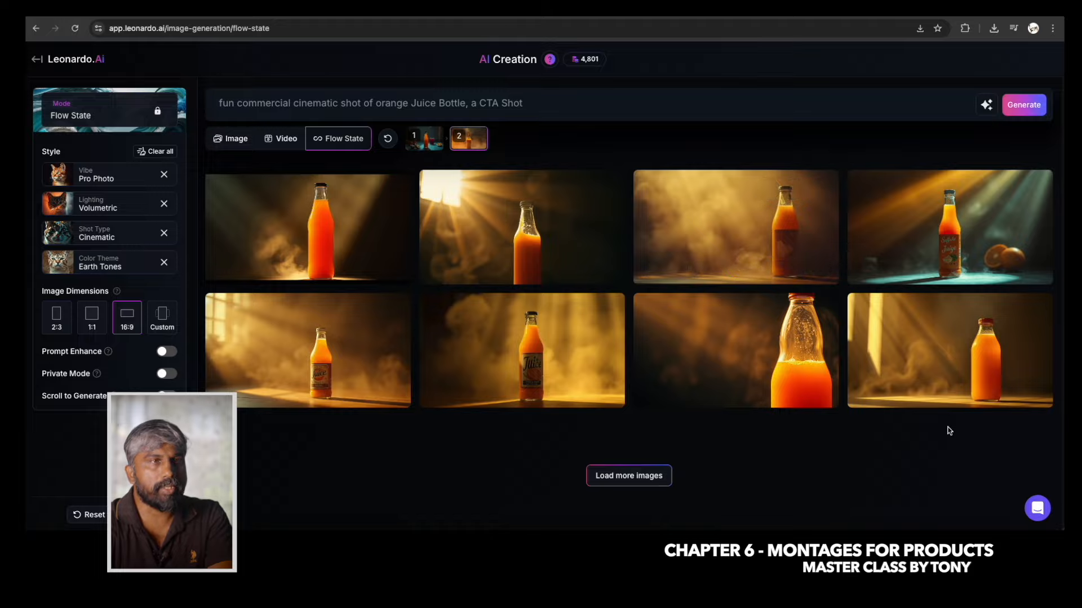
{"action": "mouse_move", "coordinate": [972, 260]}
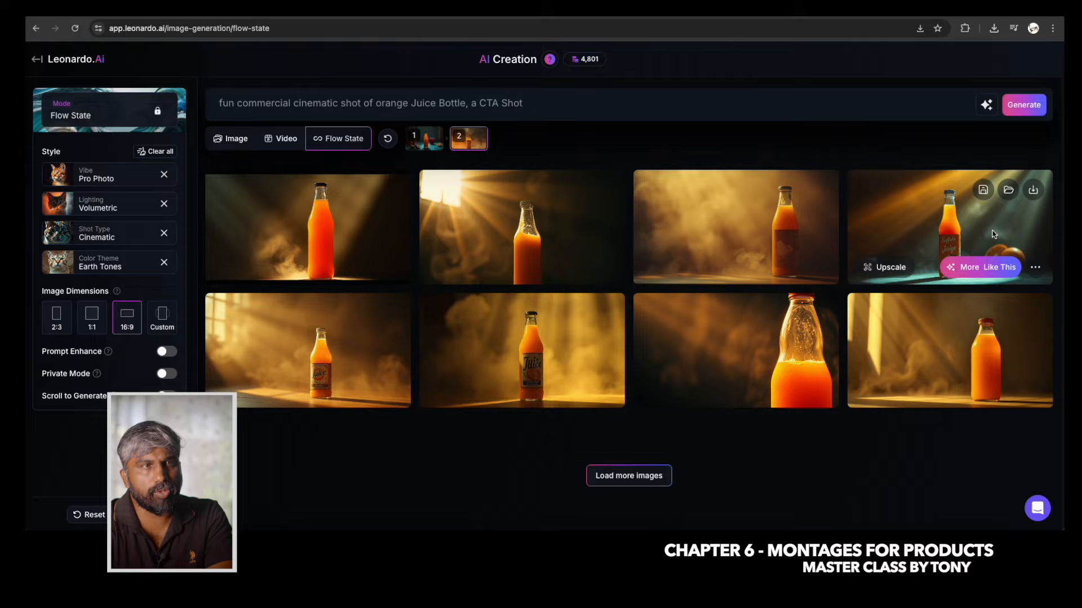
{"action": "left_click", "coordinate": [982, 226]}
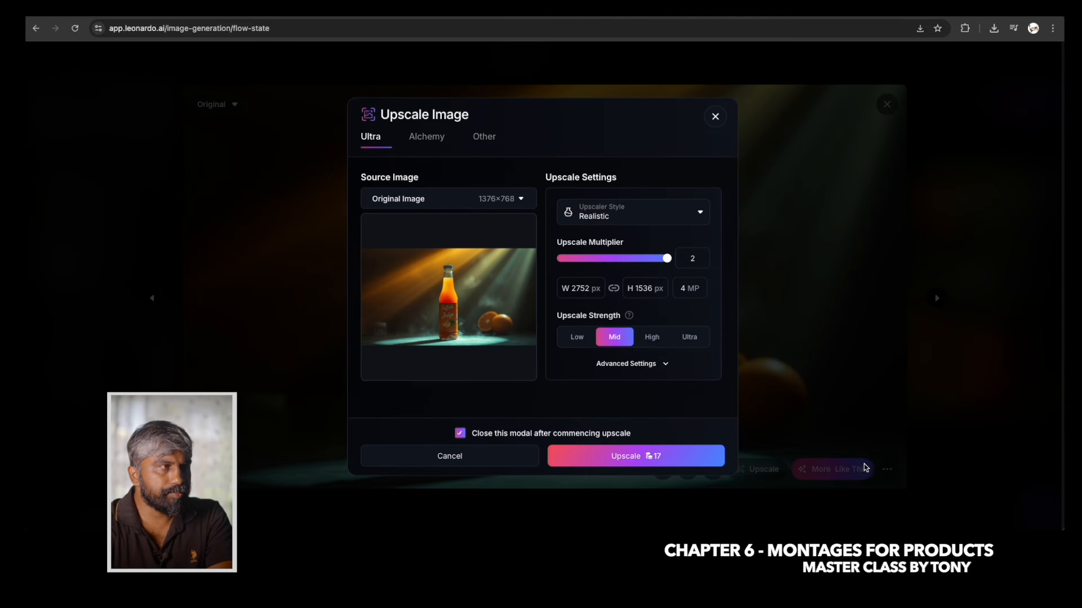
{"action": "left_click", "coordinate": [625, 458]}
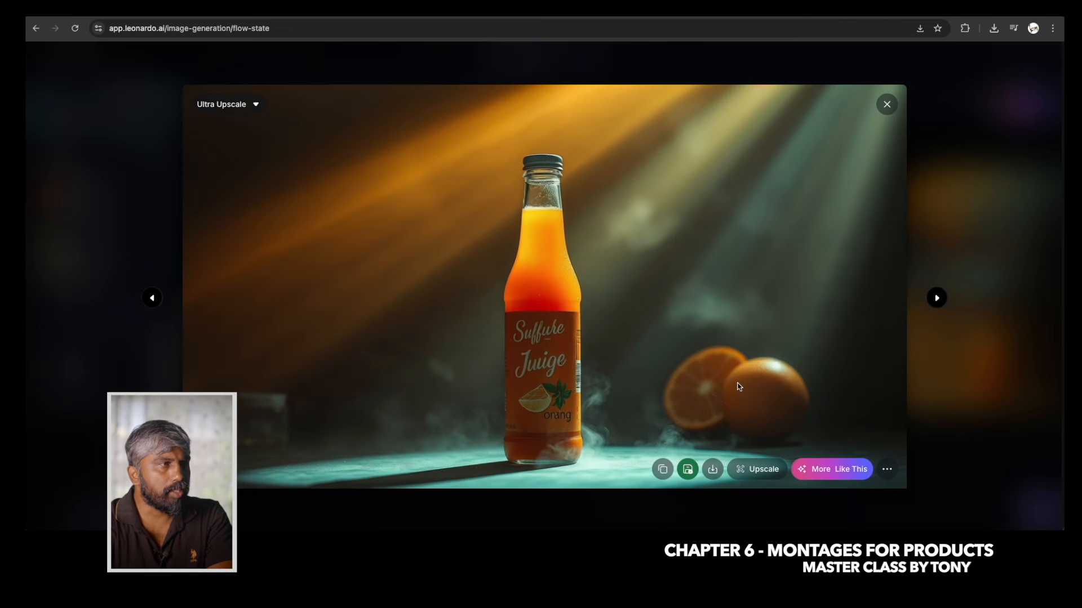
Inspect the upscaled juice bottle image at full size and download it.
{"action": "left_click", "coordinate": [514, 307]}
{"action": "left_click", "coordinate": [279, 309]}
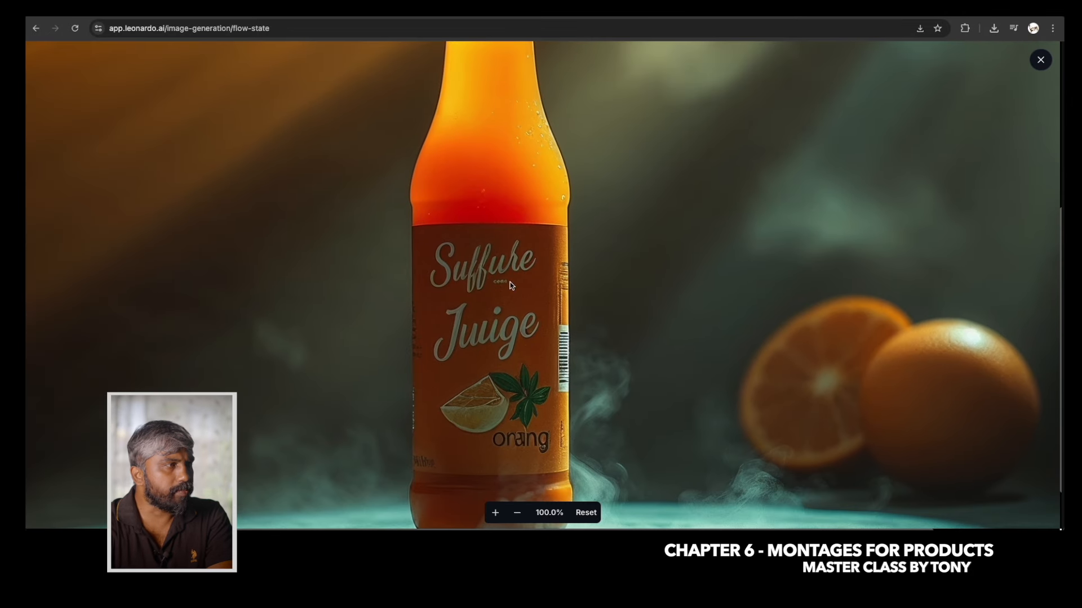
{"action": "key", "text": "Escape"}
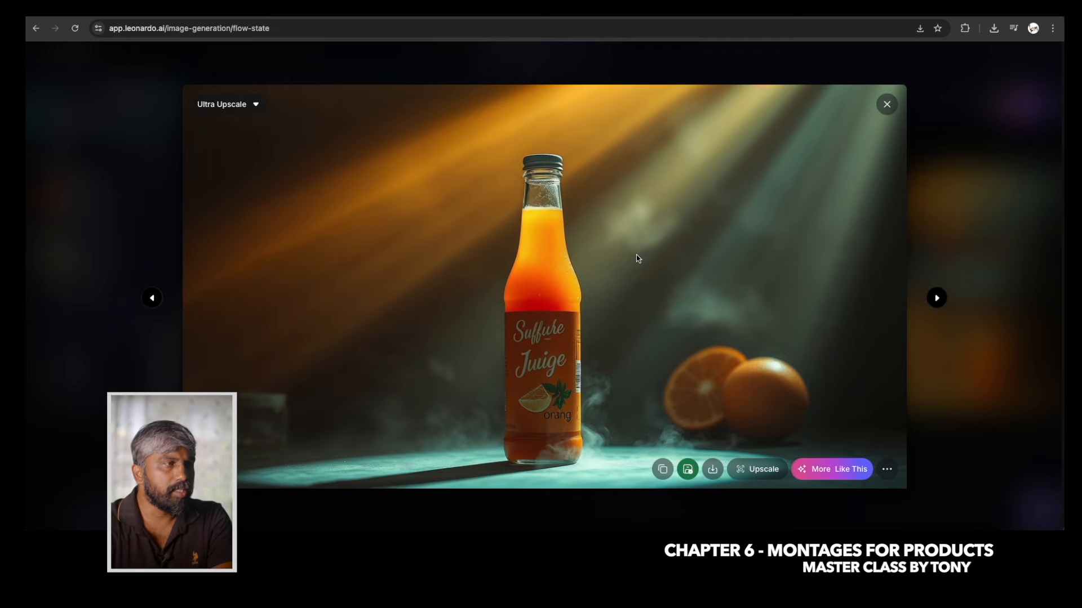
{"action": "left_click", "coordinate": [712, 470]}
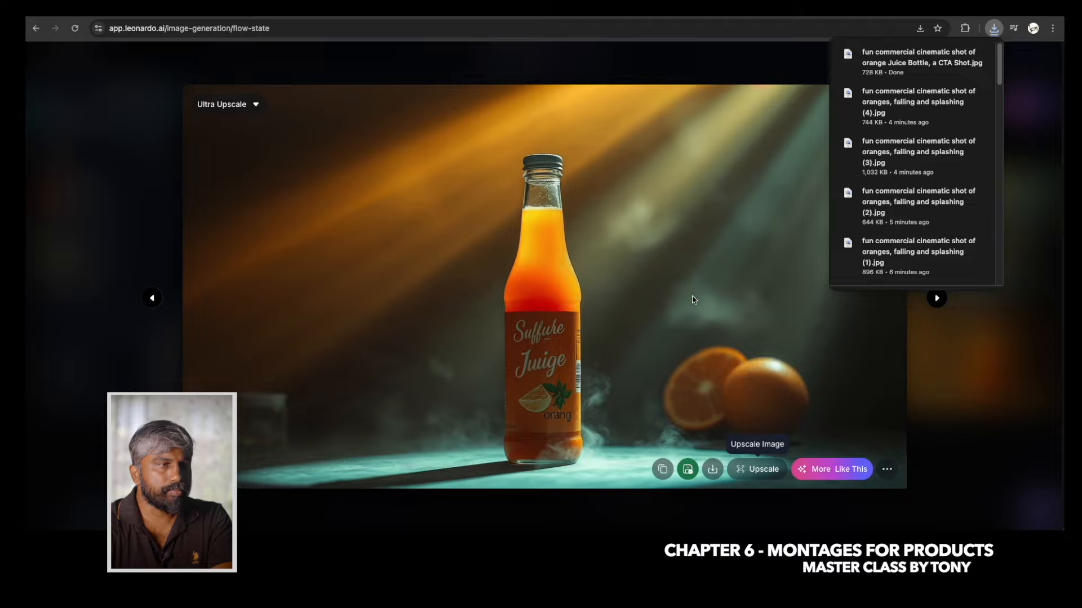
{"action": "left_click", "coordinate": [695, 300]}
{"action": "left_click", "coordinate": [1038, 60]}
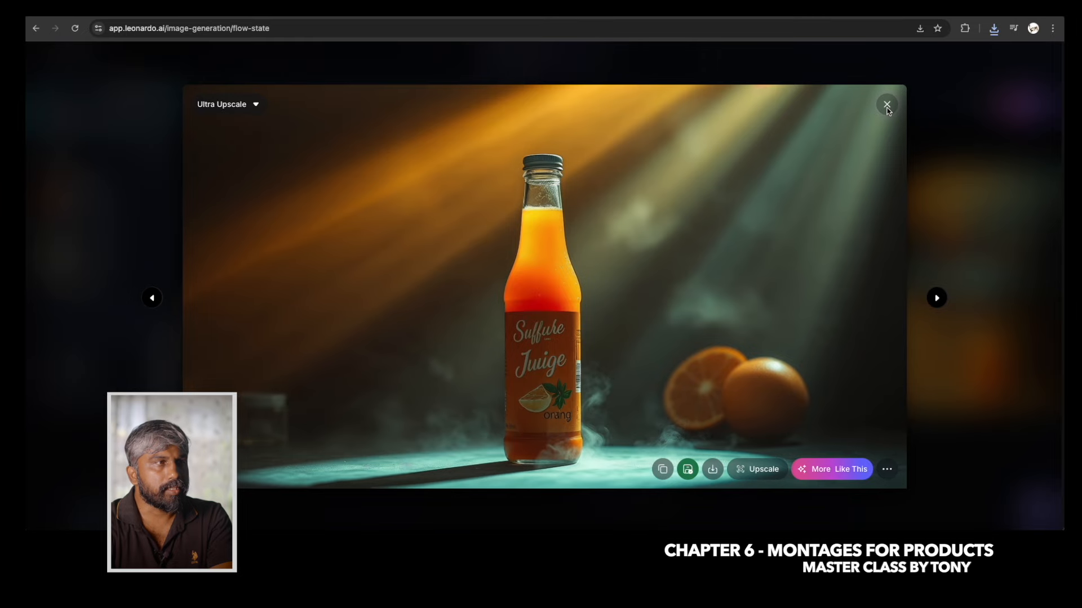
Switch to Finder, preview the downloaded splashing-orange images and the juice bottle CTA shot in Downloads, and return to the browser.
{"action": "left_click", "coordinate": [95, 526]}
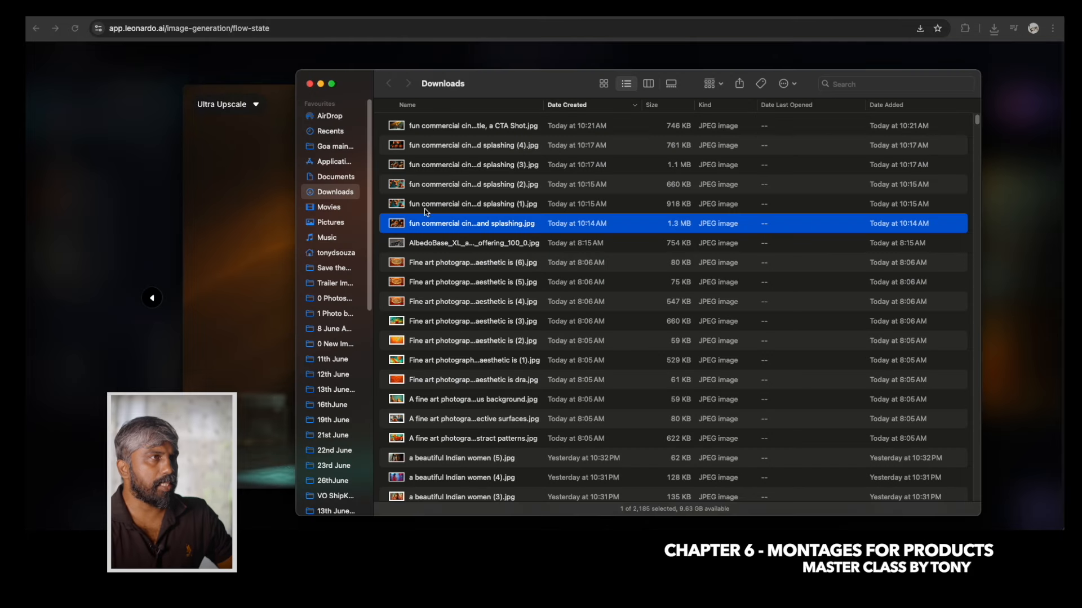
{"action": "key", "text": "space"}
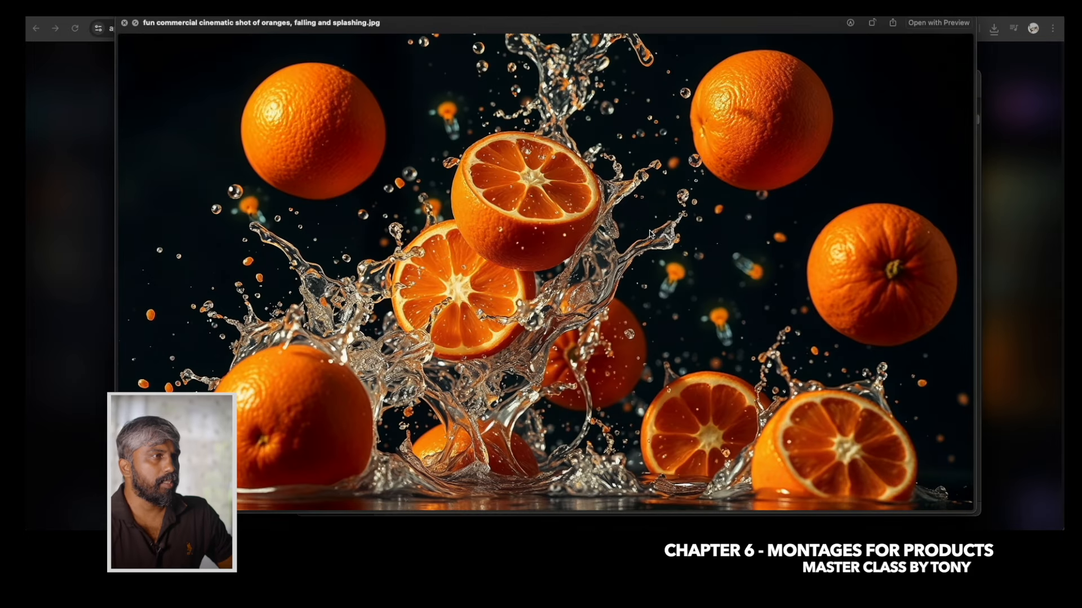
{"action": "key", "text": "Up"}
{"action": "key", "text": "Up"}
{"action": "key", "text": "Up"}
{"action": "key", "text": "Up"}
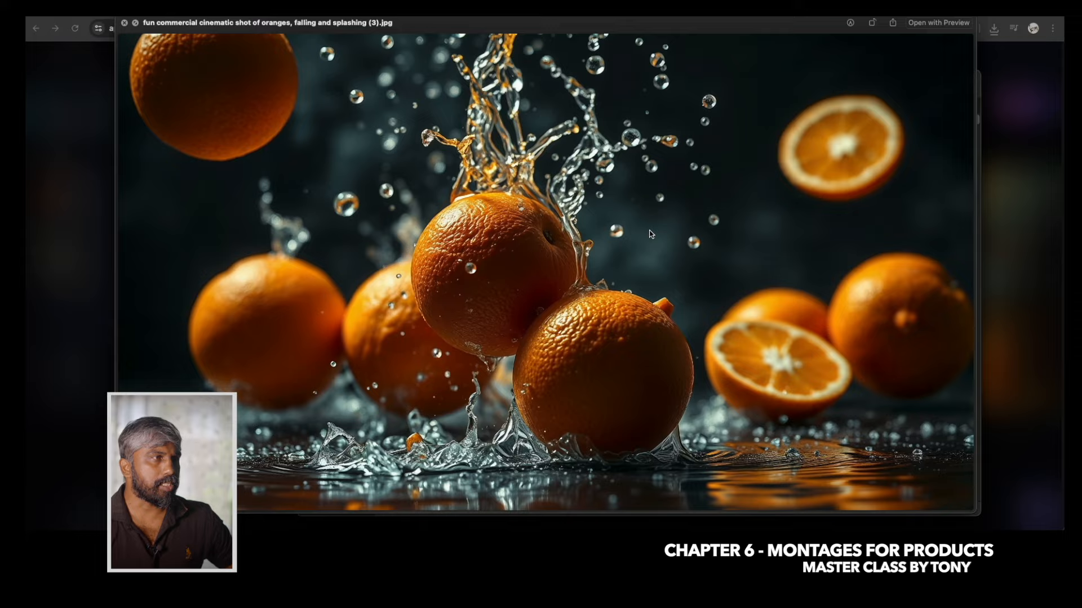
{"action": "key", "text": "Up"}
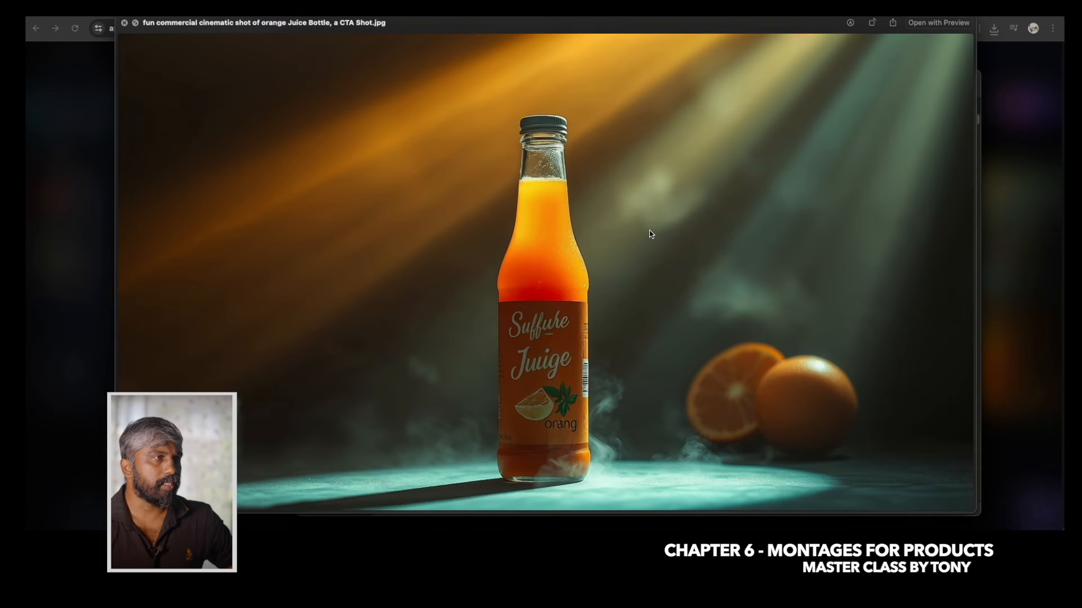
{"action": "key", "text": "Down"}
{"action": "key", "text": "Down"}
{"action": "key", "text": "Down"}
{"action": "key", "text": "Down"}
{"action": "key", "text": "Down"}
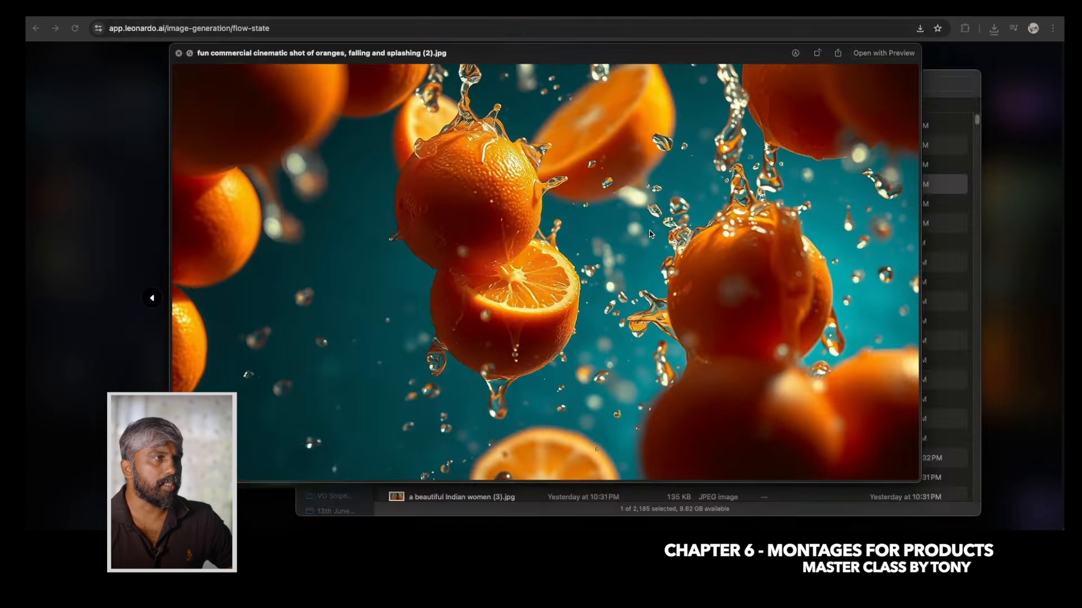
{"action": "key", "text": "Down"}
{"action": "key", "text": "Up"}
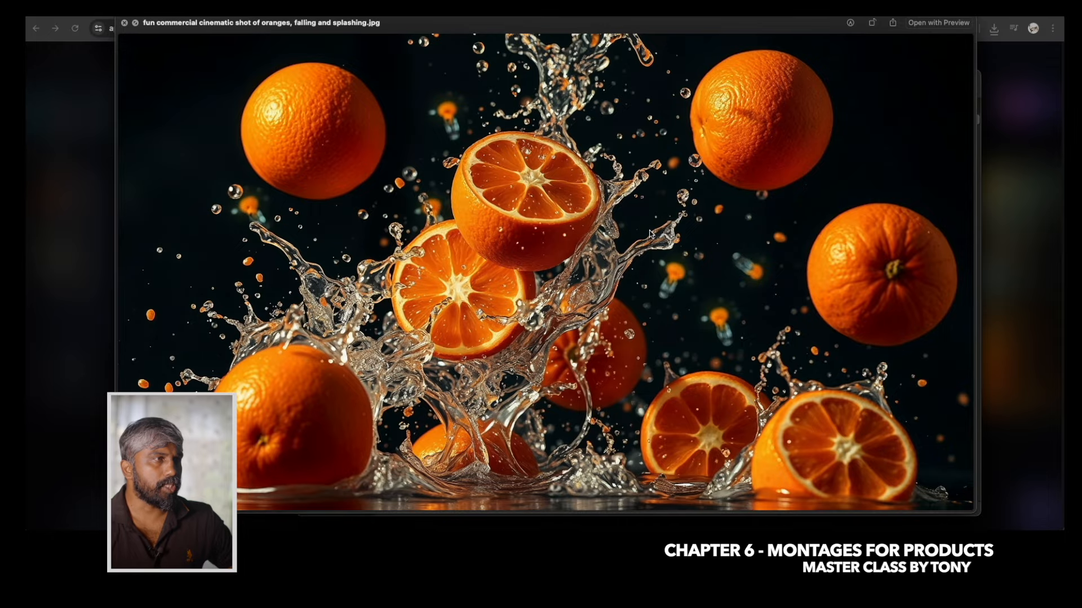
{"action": "key", "text": "Up"}
{"action": "key", "text": "Up"}
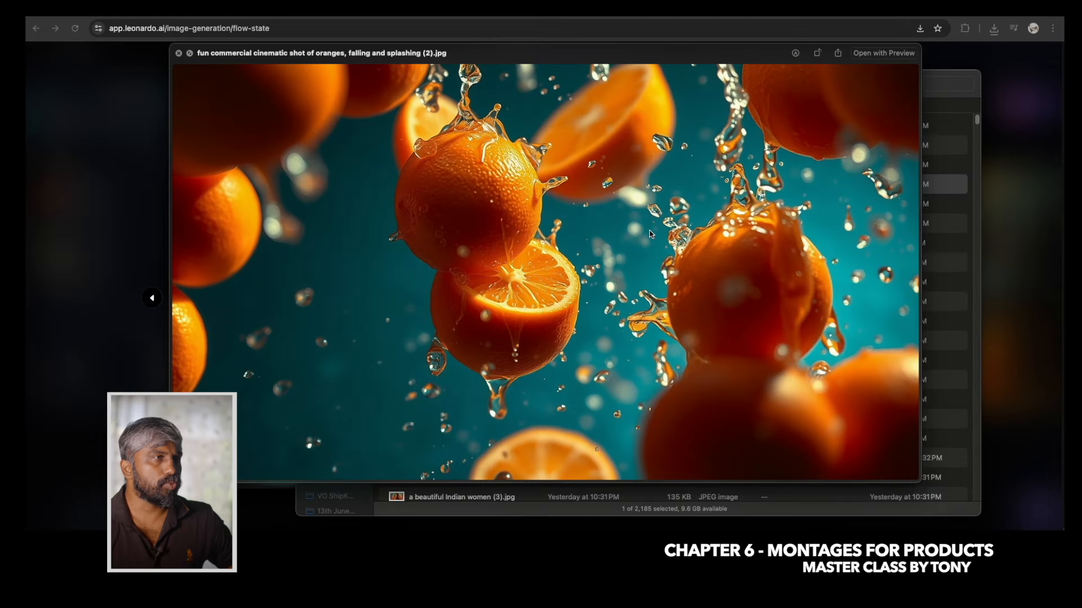
{"action": "key", "text": "Up"}
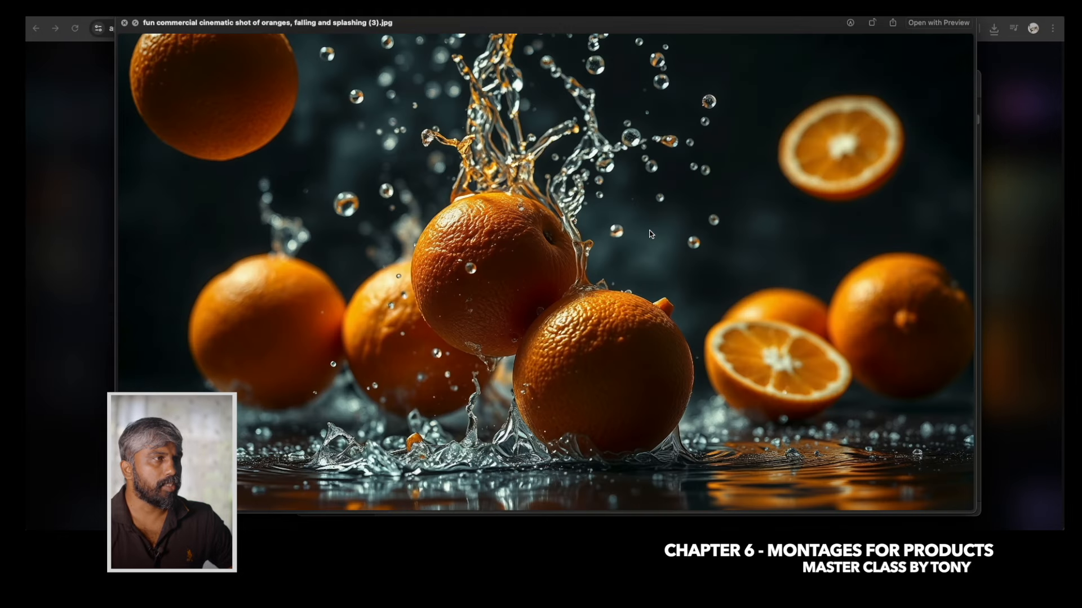
{"action": "key", "text": "Up"}
{"action": "key", "text": "Up"}
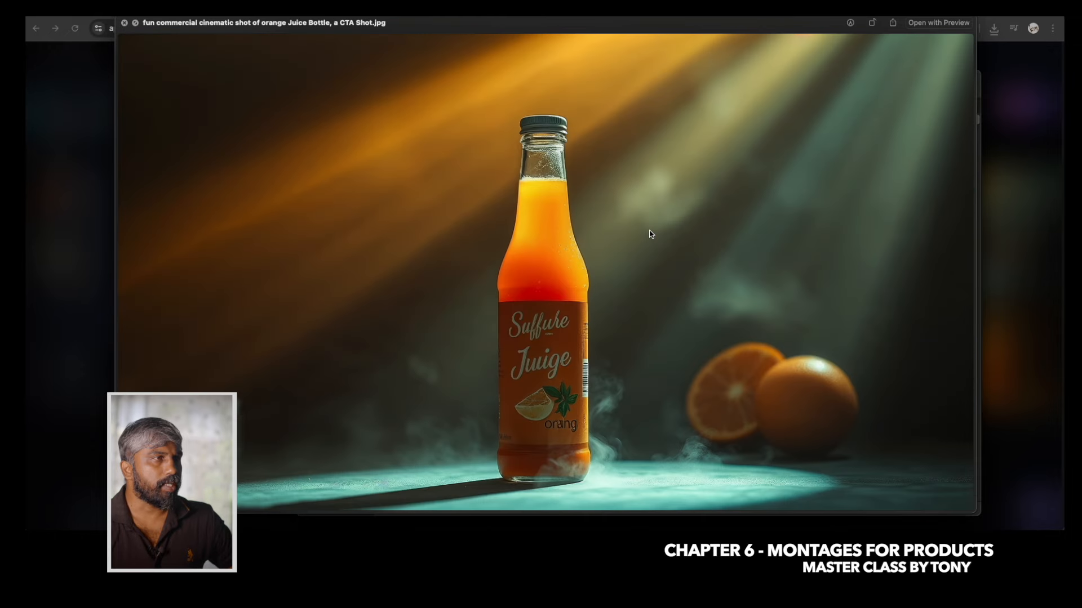
{"action": "key", "text": "space"}
{"action": "left_click", "coordinate": [141, 198]}
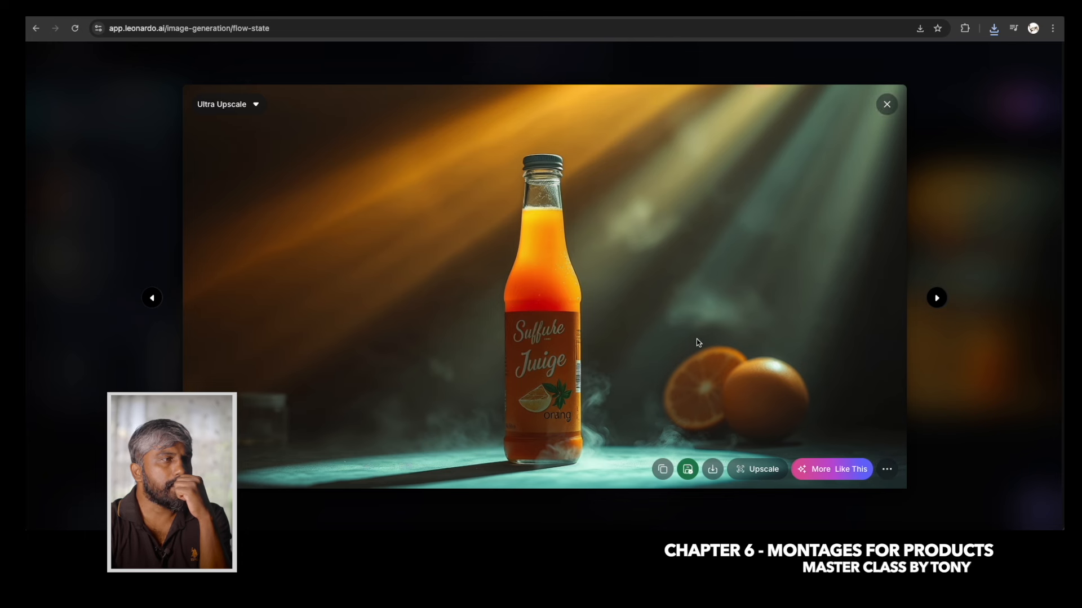
Use the upscaled juice bottle image as image guidance in image generation.
{"action": "left_click", "coordinate": [887, 470]}
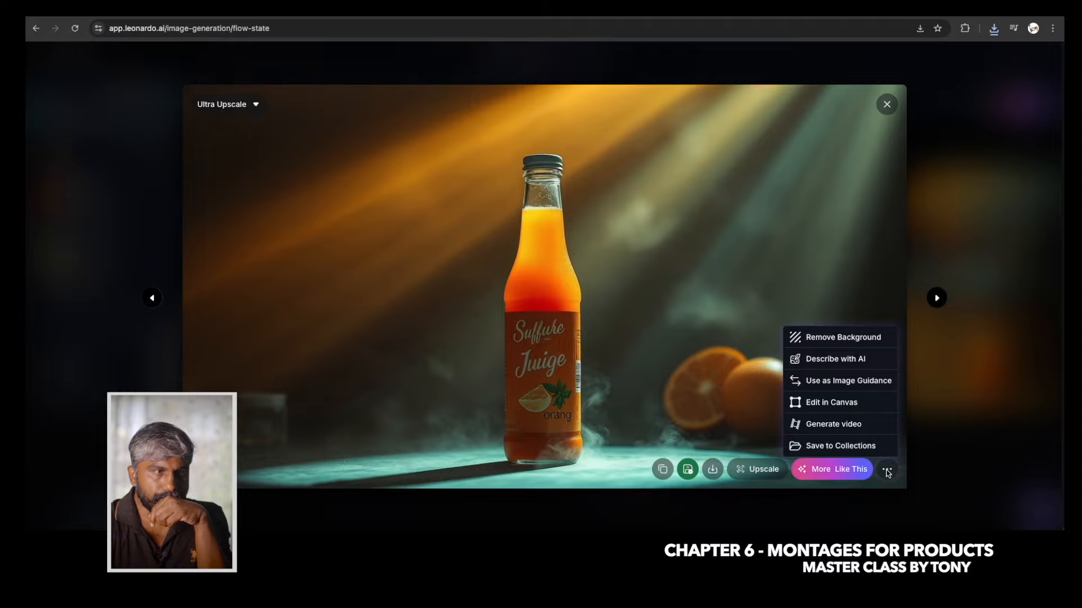
{"action": "left_click", "coordinate": [701, 356]}
{"action": "left_click", "coordinate": [775, 260]}
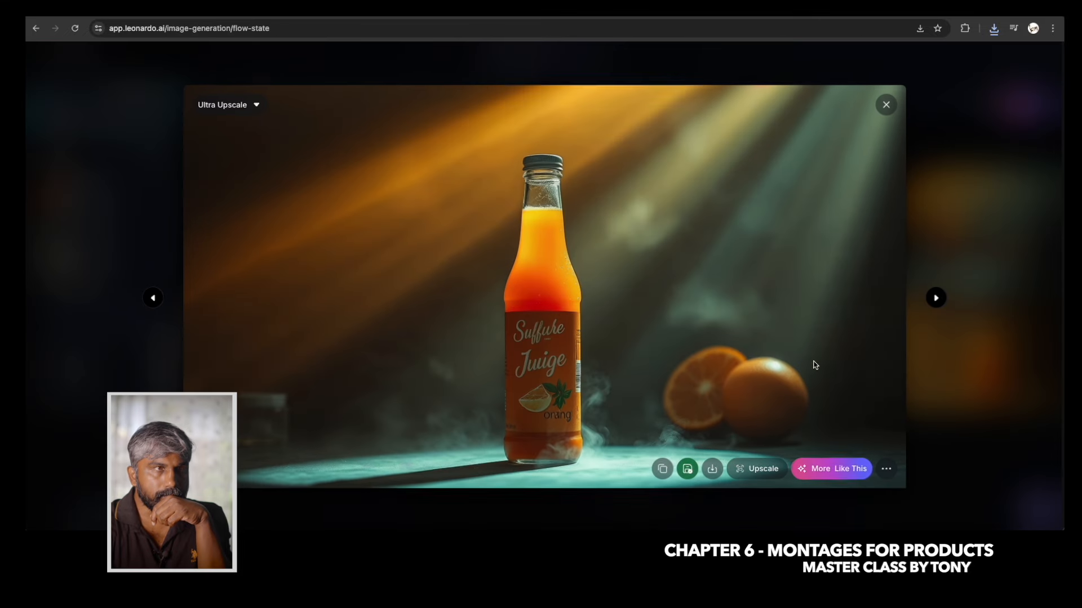
{"action": "left_click", "coordinate": [886, 469]}
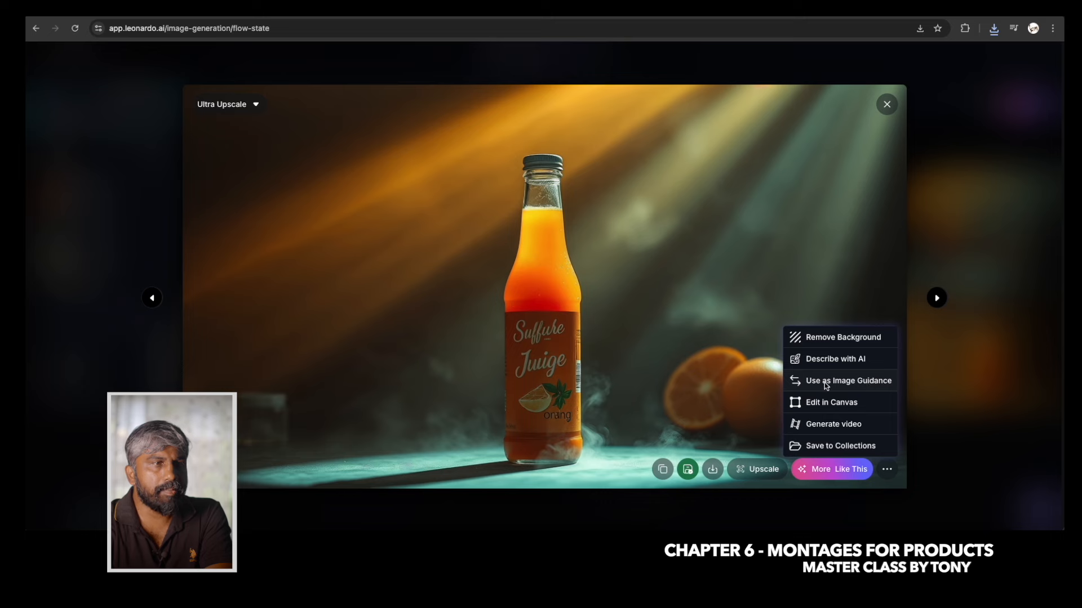
{"action": "left_click", "coordinate": [856, 385]}
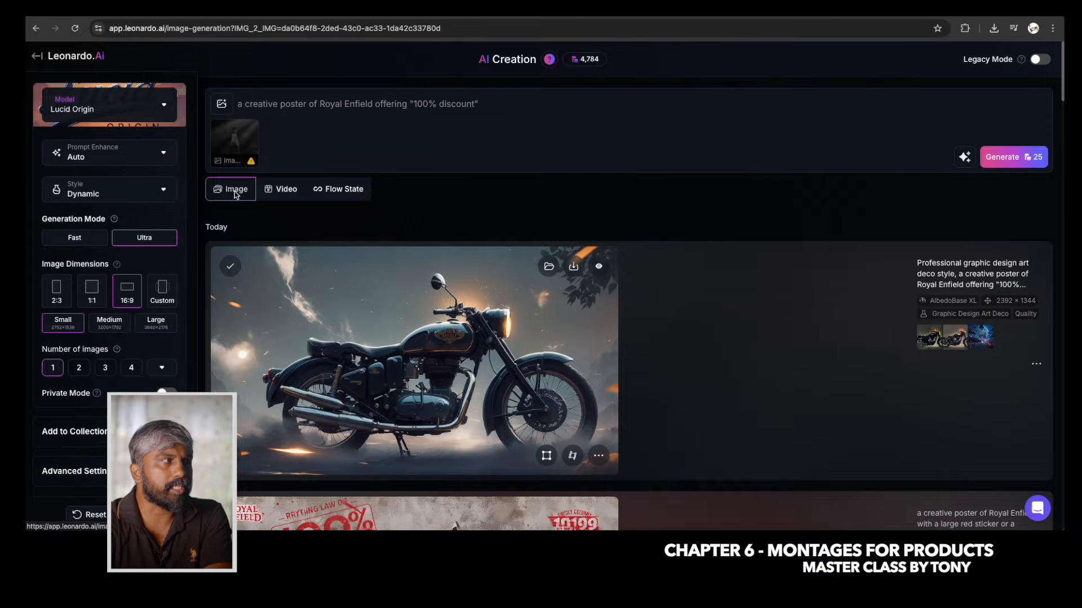
{"action": "left_click", "coordinate": [213, 195]}
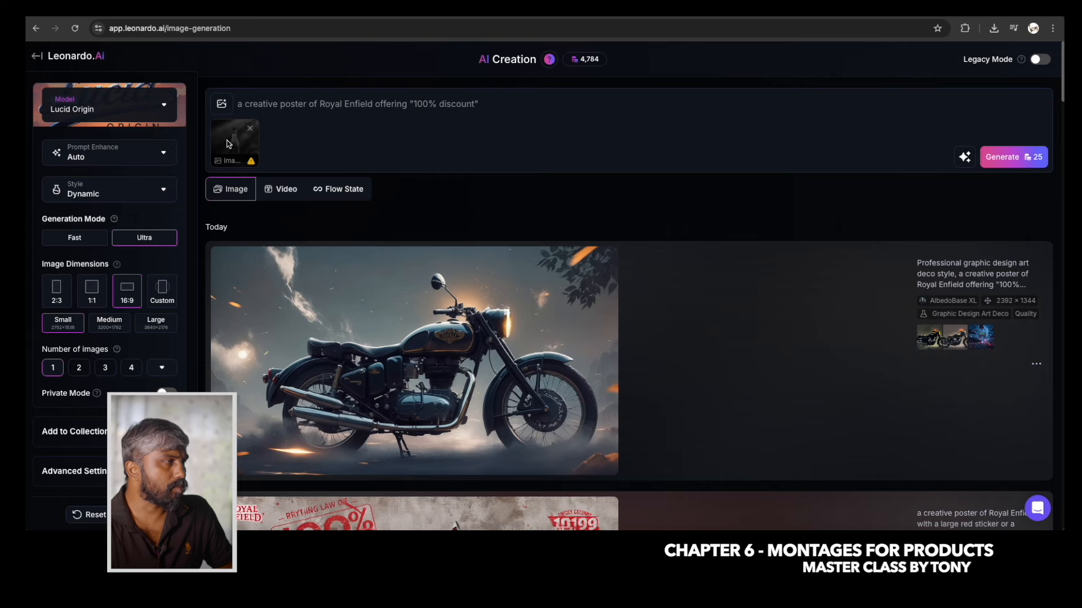
Check which image guidance types are available for the juice bottle image with the Lucid Origin model, and close the guidance dialog.
{"action": "left_click", "coordinate": [222, 105]}
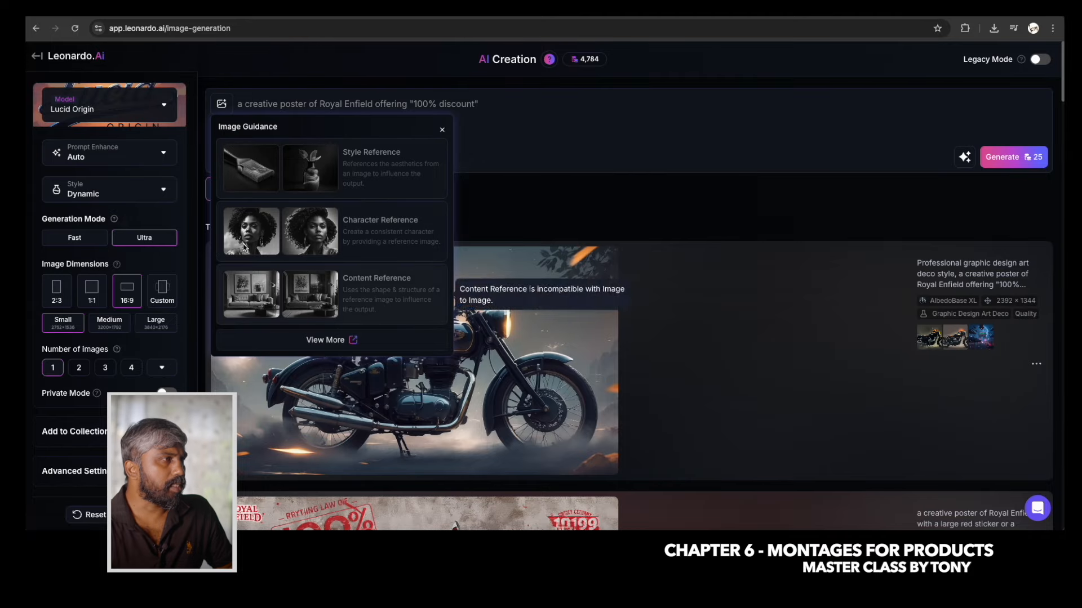
{"action": "scroll", "coordinate": [316, 251], "scroll_direction": "down", "scroll_amount": 3}
{"action": "scroll", "coordinate": [318, 252], "scroll_direction": "up", "scroll_amount": 3}
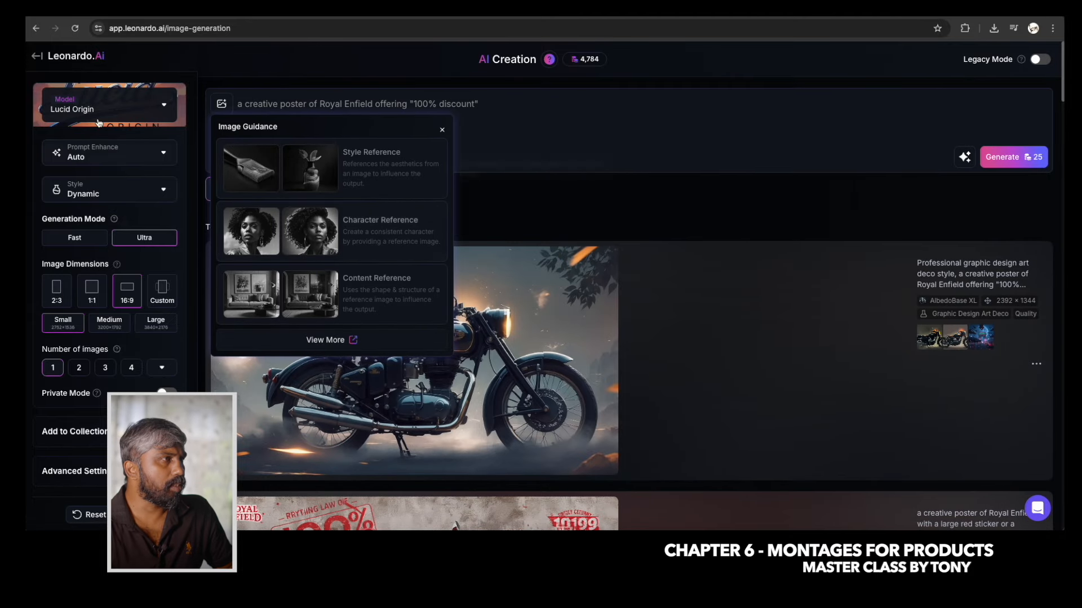
{"action": "left_click", "coordinate": [318, 342]}
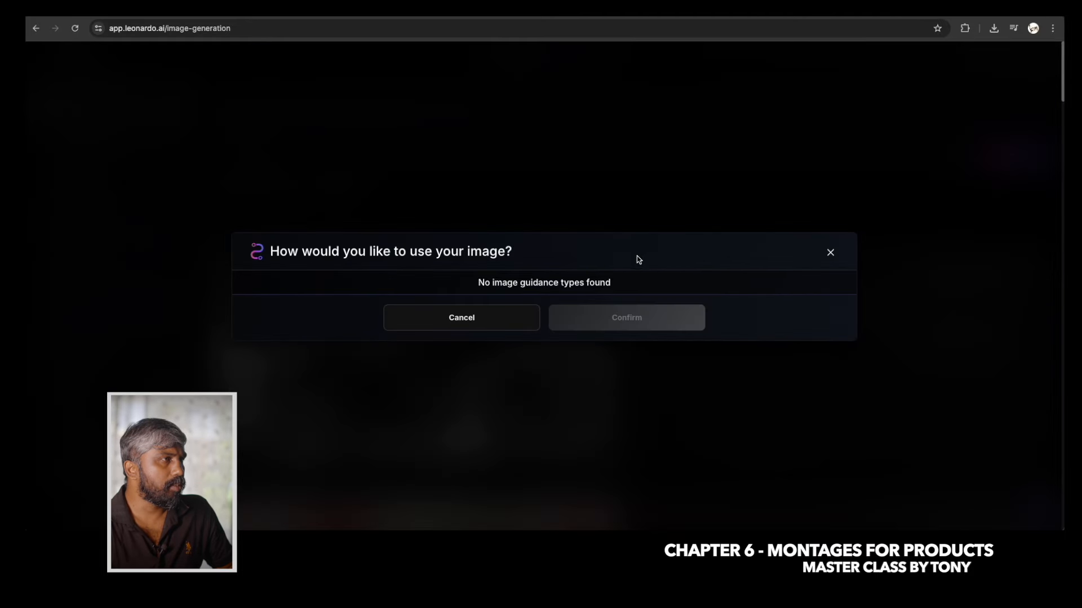
{"action": "left_click", "coordinate": [830, 253]}
Switch the generation model to the legacy Graphic Design model and check which graphic design styles it offers.
{"action": "left_click", "coordinate": [165, 107]}
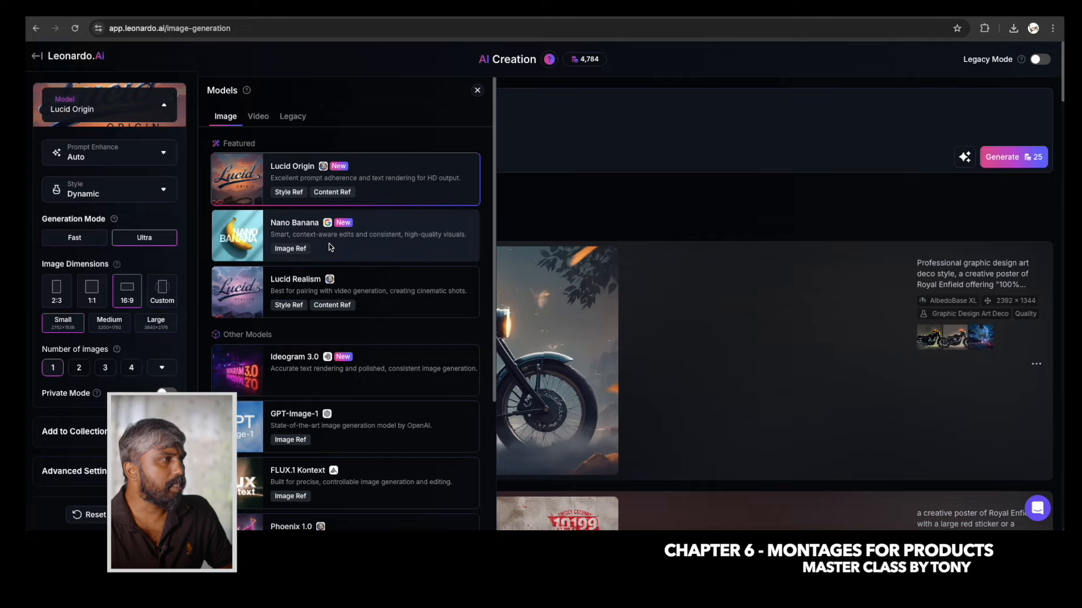
{"action": "left_click", "coordinate": [293, 117]}
{"action": "mouse_move", "coordinate": [260, 281]}
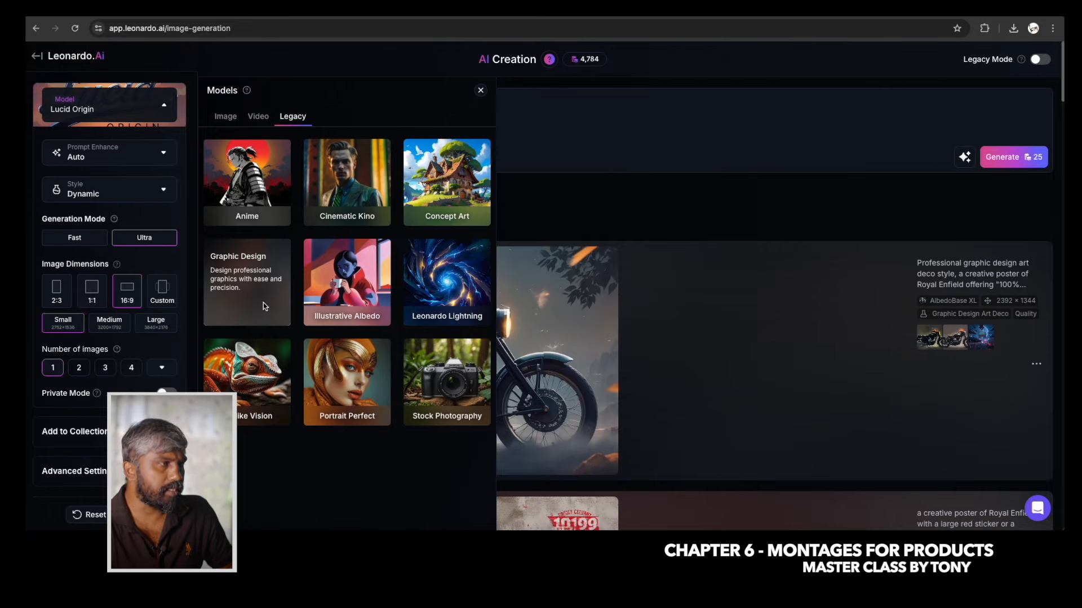
{"action": "left_click", "coordinate": [281, 324]}
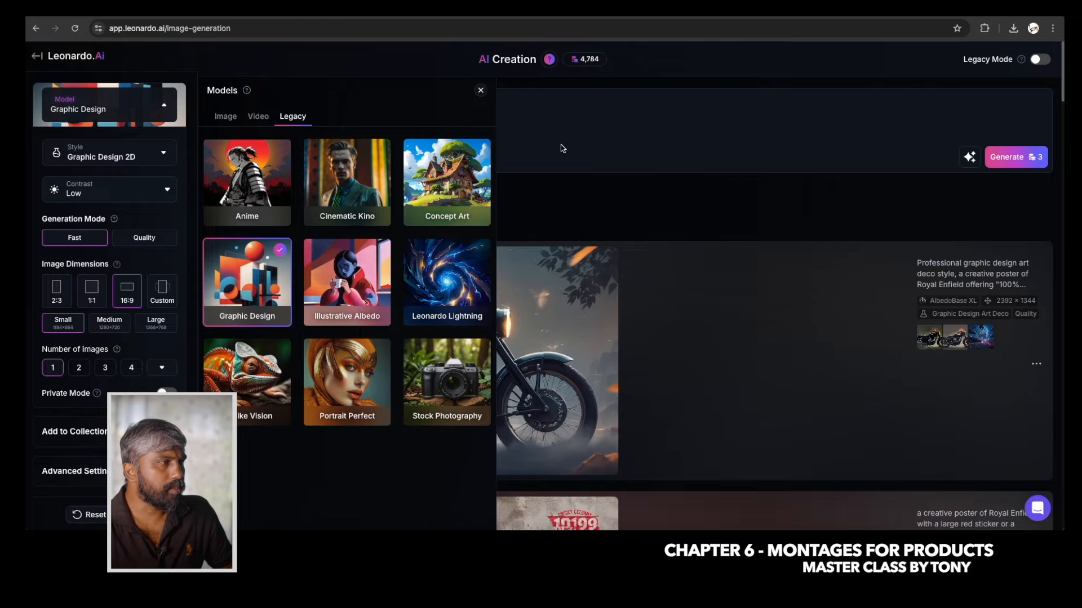
{"action": "left_click", "coordinate": [500, 203]}
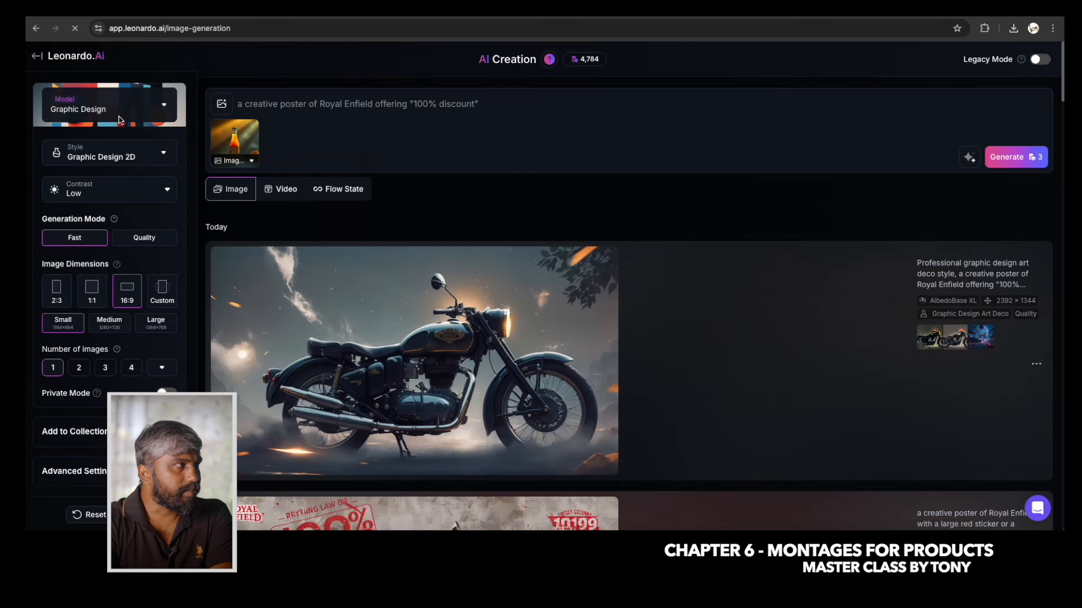
{"action": "left_click", "coordinate": [100, 159]}
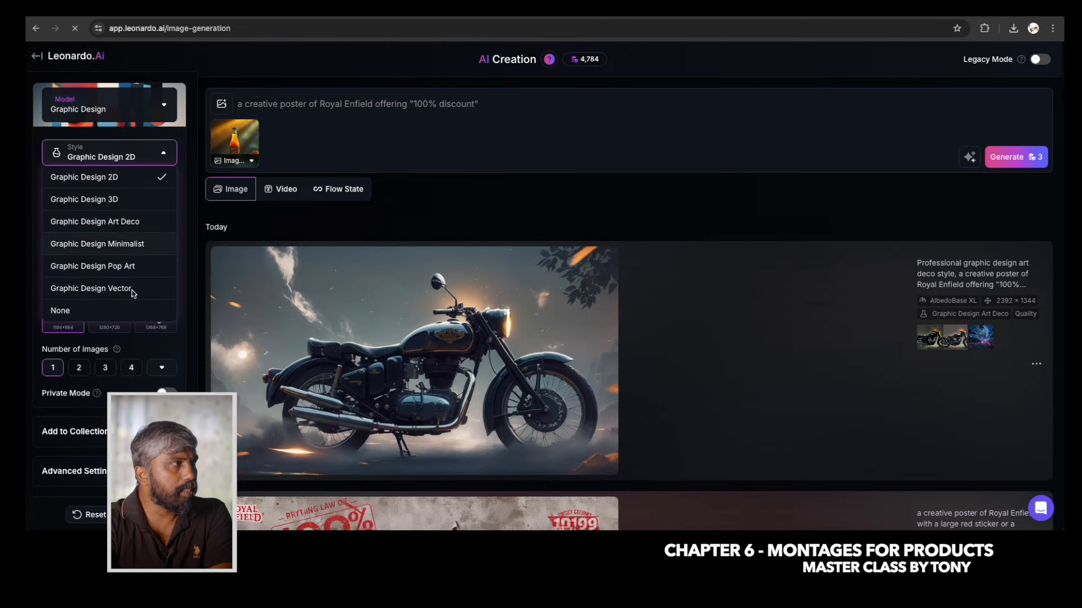
{"action": "left_click", "coordinate": [405, 198]}
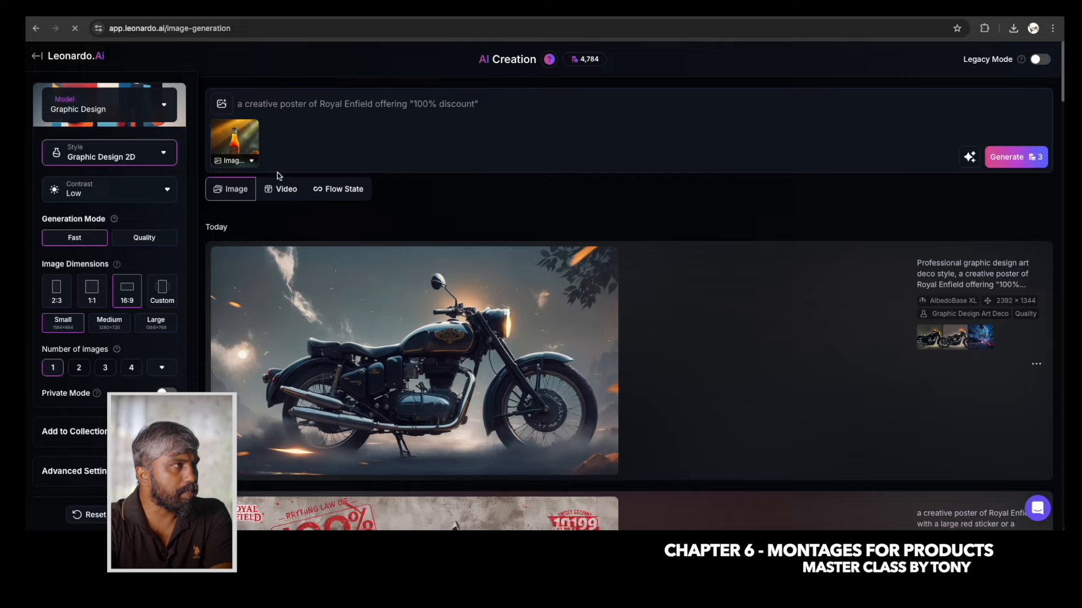
Replace the Royal Enfield poster prompt with "a creative CTA poster of a orange juice".
{"action": "mouse_move", "coordinate": [246, 155]}
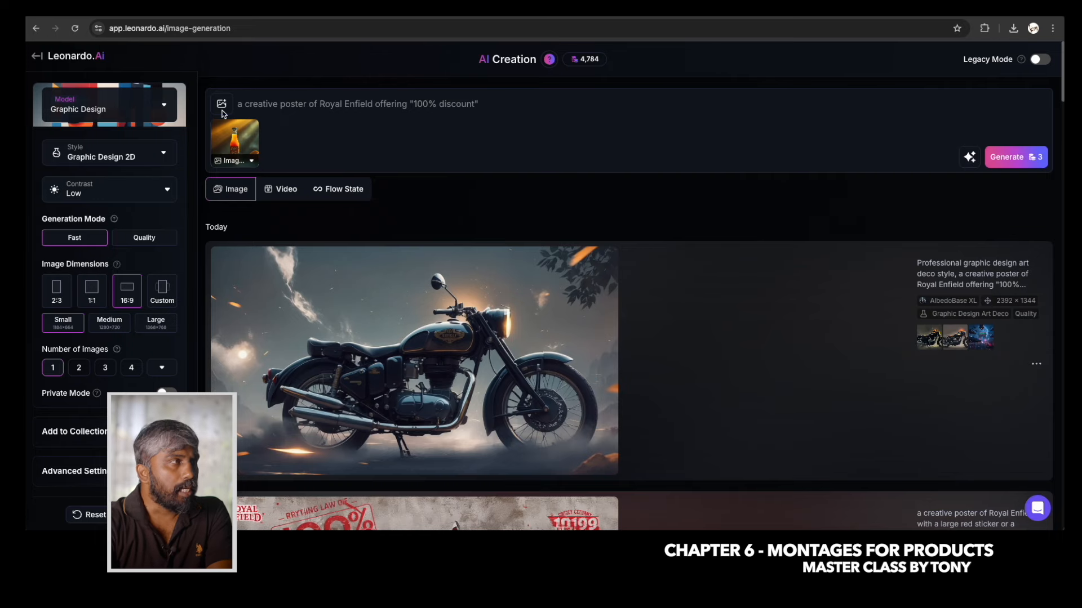
{"action": "left_click", "coordinate": [480, 100]}
{"action": "key", "text": "ctrl+a"}
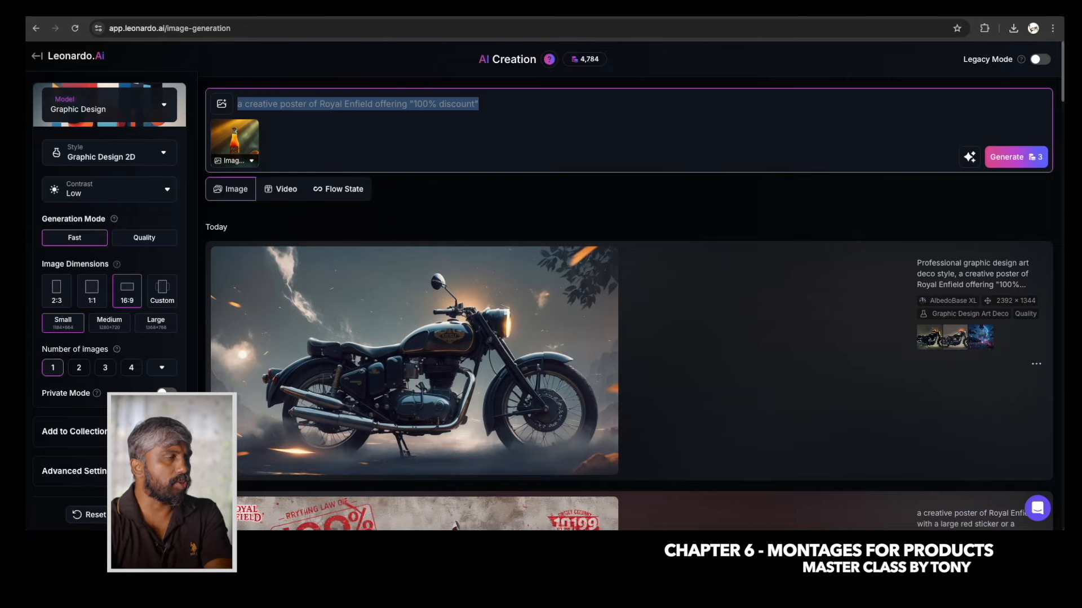
{"action": "key", "text": "BackSpace"}
{"action": "type", "text": "a creative CTA poster of"}
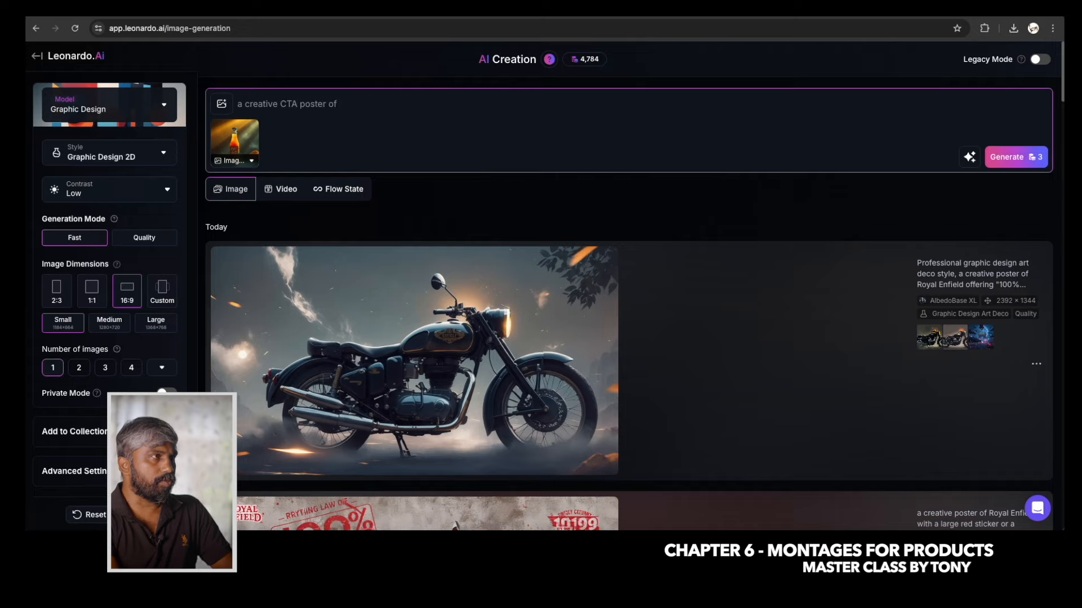
{"action": "type", "text": "e juice"}
{"action": "mouse_move", "coordinate": [223, 133]}
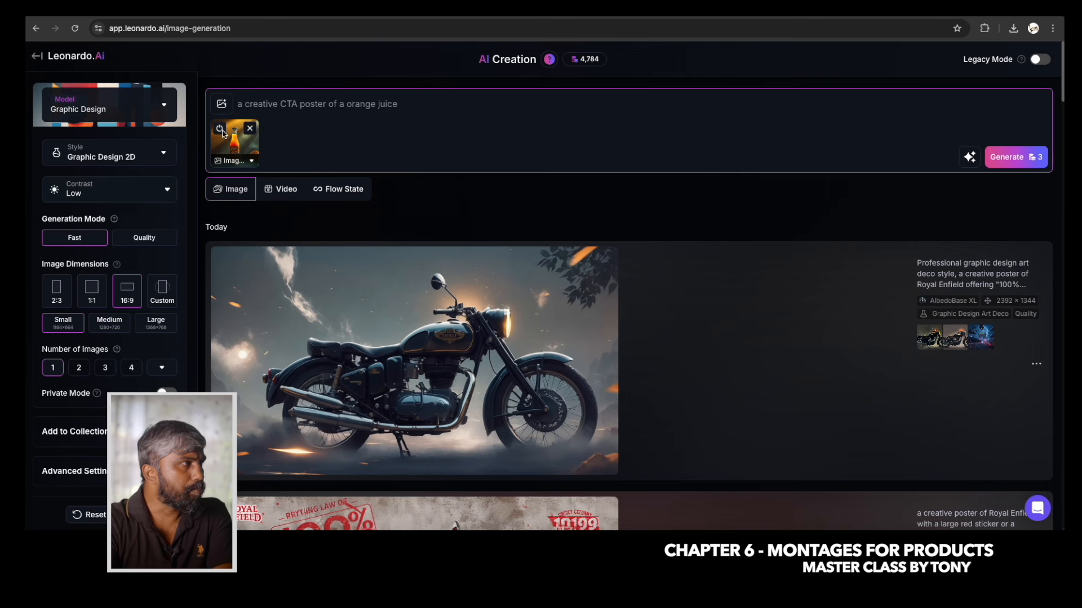
Open the style choices of the Graphic Design model for the orange juice poster.
{"action": "left_click", "coordinate": [162, 155]}
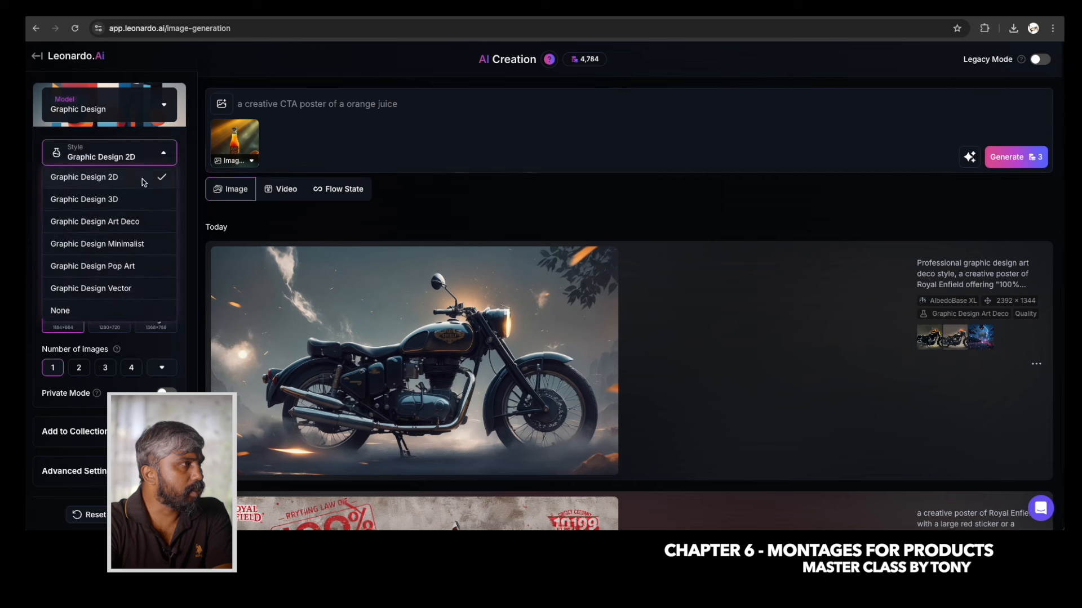
Try the Graphic Design Art Deco style, the Lucid Origin model and the Lucid Realism model for the poster.
{"action": "left_click", "coordinate": [125, 224]}
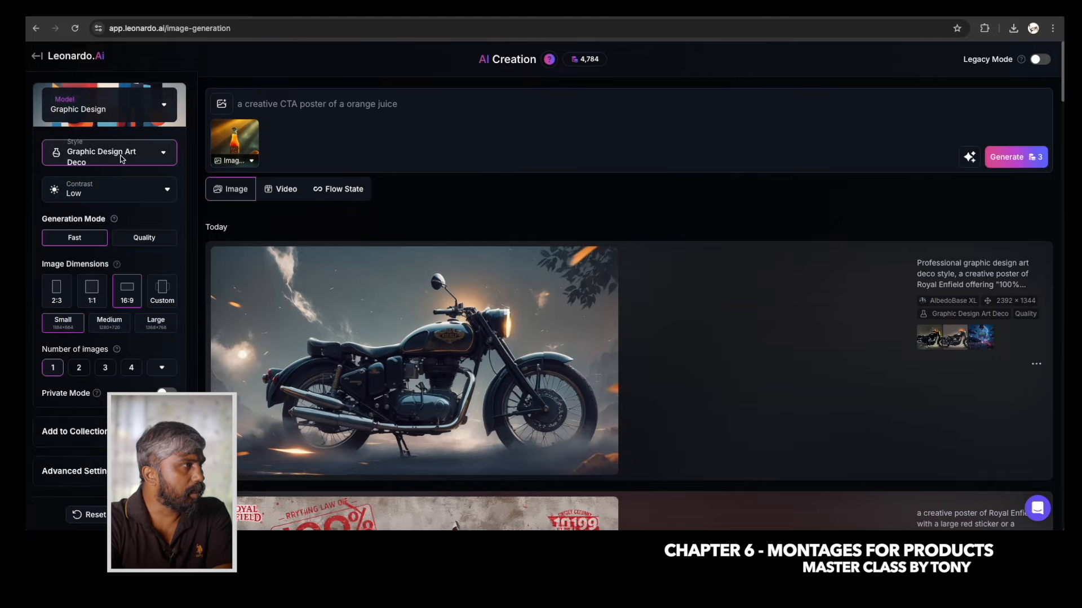
{"action": "left_click", "coordinate": [164, 105]}
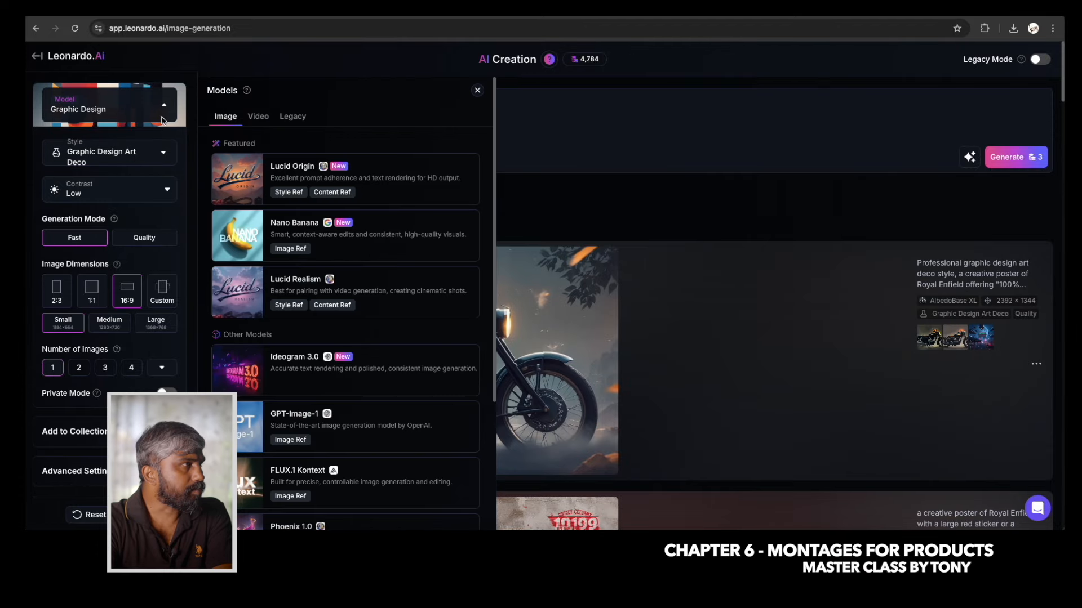
{"action": "left_click", "coordinate": [372, 190]}
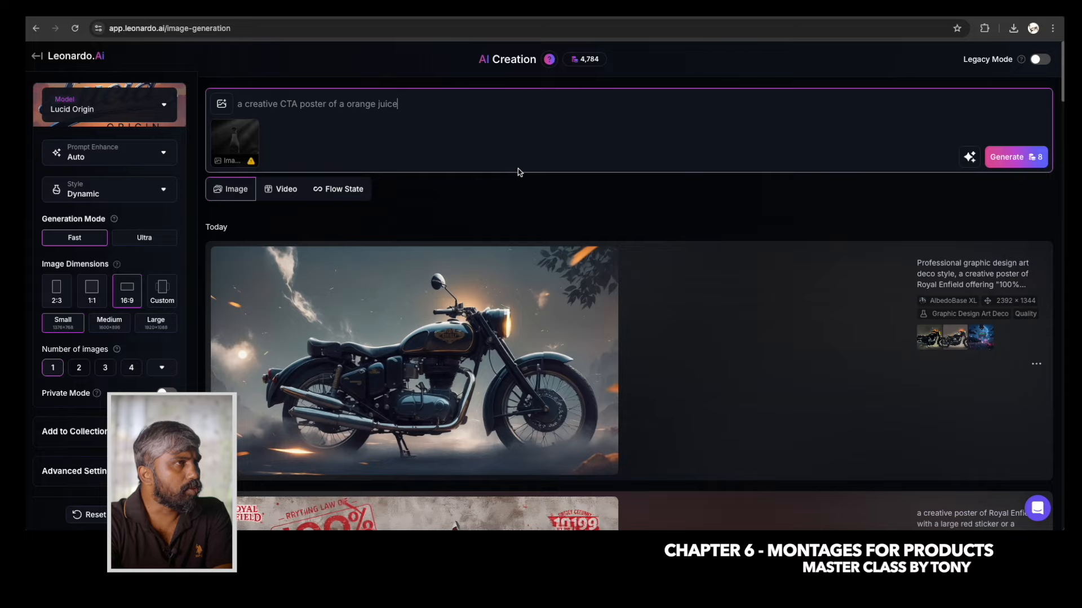
{"action": "left_click", "coordinate": [165, 109]}
{"action": "left_click", "coordinate": [407, 319]}
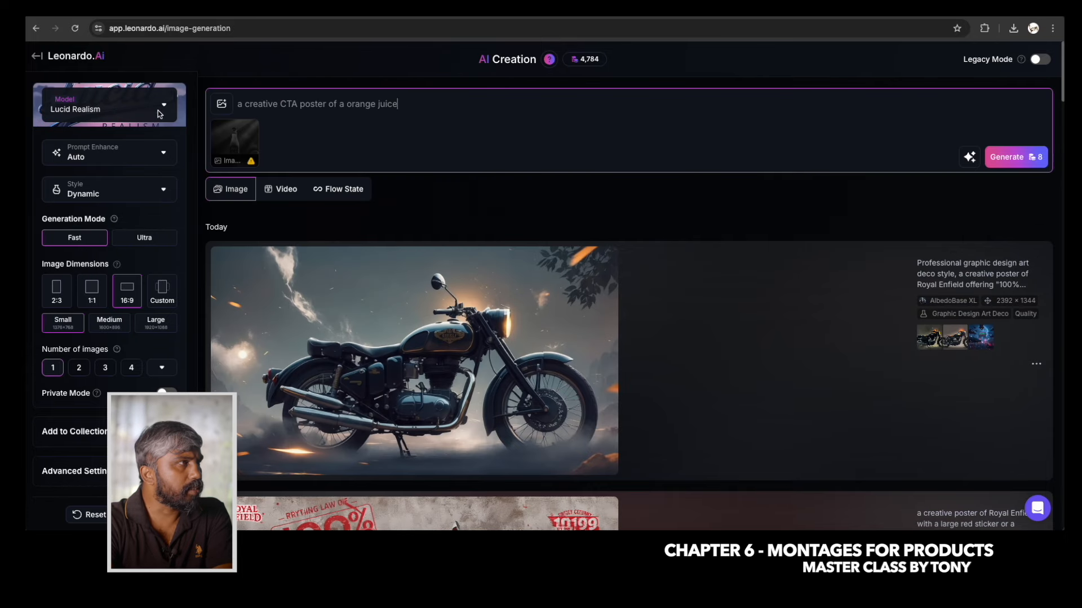
Switch the generation model to the legacy Cinematic Kino model.
{"action": "left_click", "coordinate": [164, 107]}
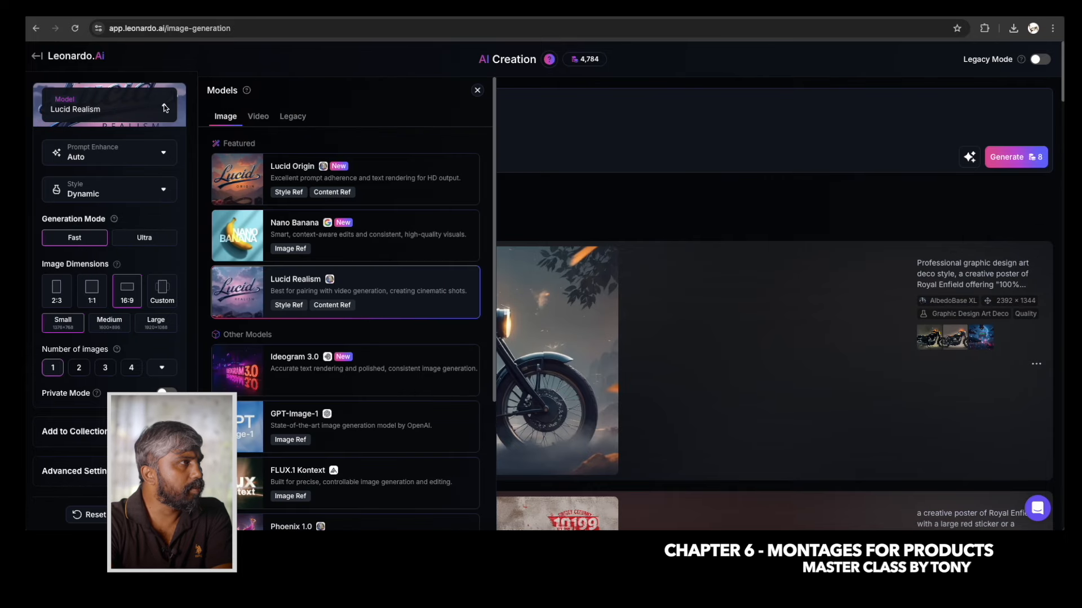
{"action": "left_click", "coordinate": [293, 117]}
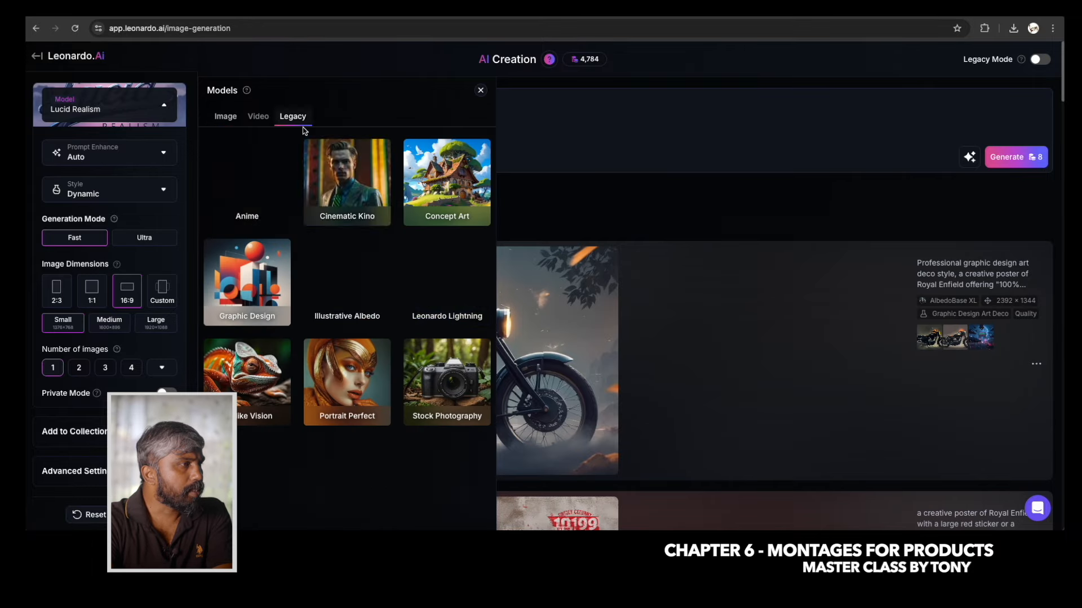
{"action": "left_click", "coordinate": [354, 205]}
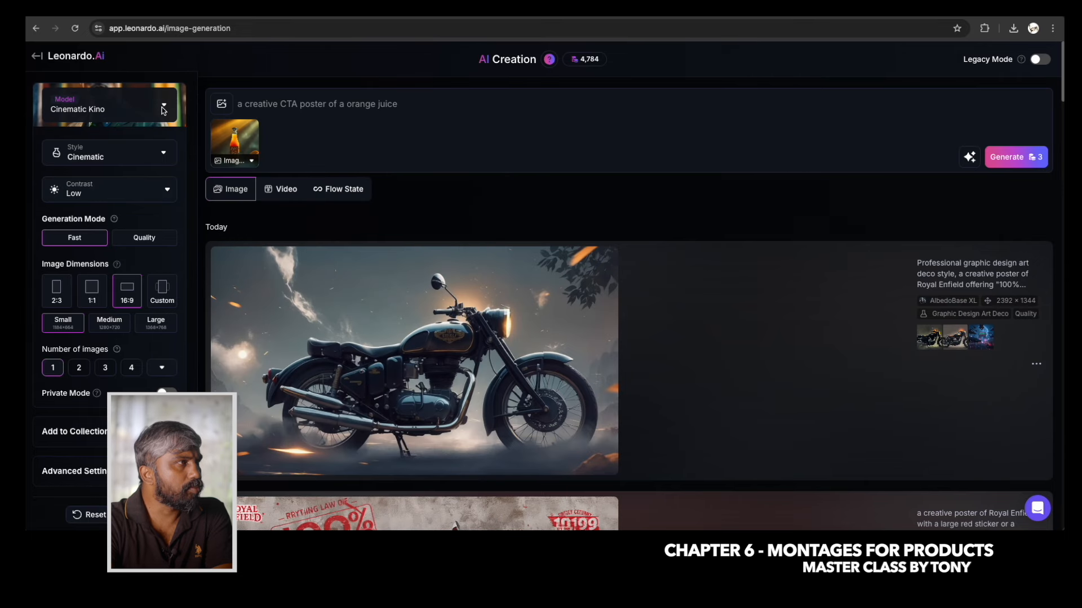
{"action": "left_click", "coordinate": [163, 110]}
{"action": "left_click", "coordinate": [293, 116]}
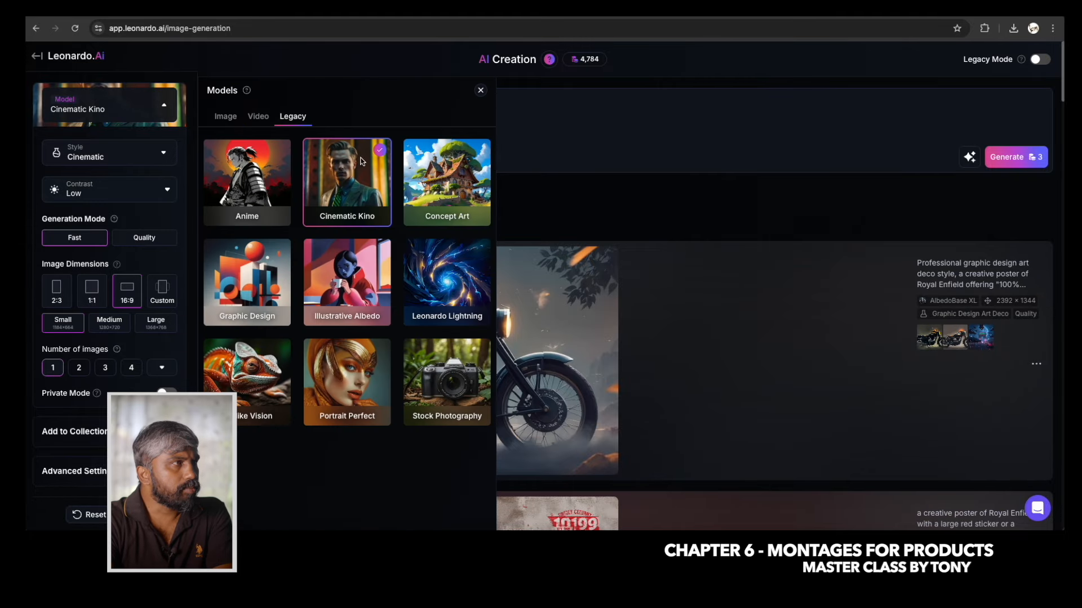
{"action": "left_click", "coordinate": [528, 210]}
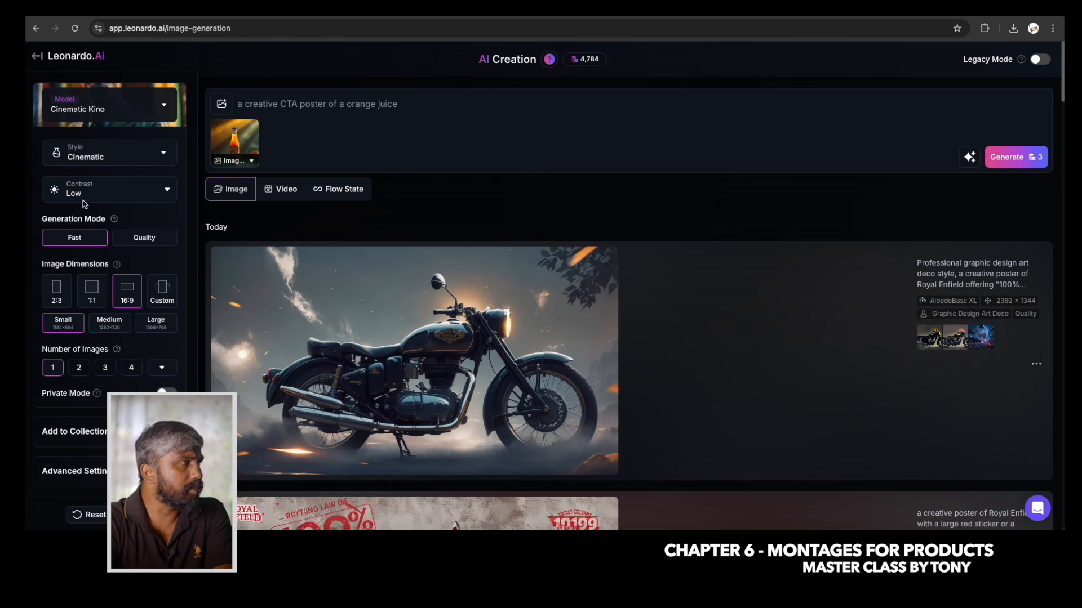
Generate the orange juice poster in Quality mode at Large size with two images.
{"action": "left_click", "coordinate": [151, 241]}
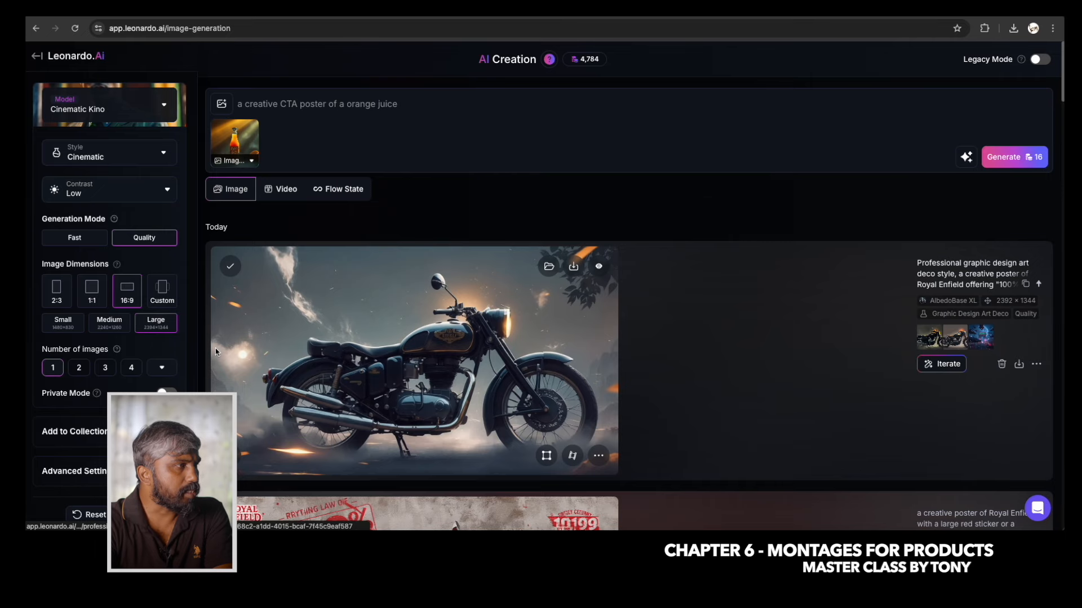
{"action": "left_click", "coordinate": [159, 323]}
{"action": "left_click", "coordinate": [79, 368]}
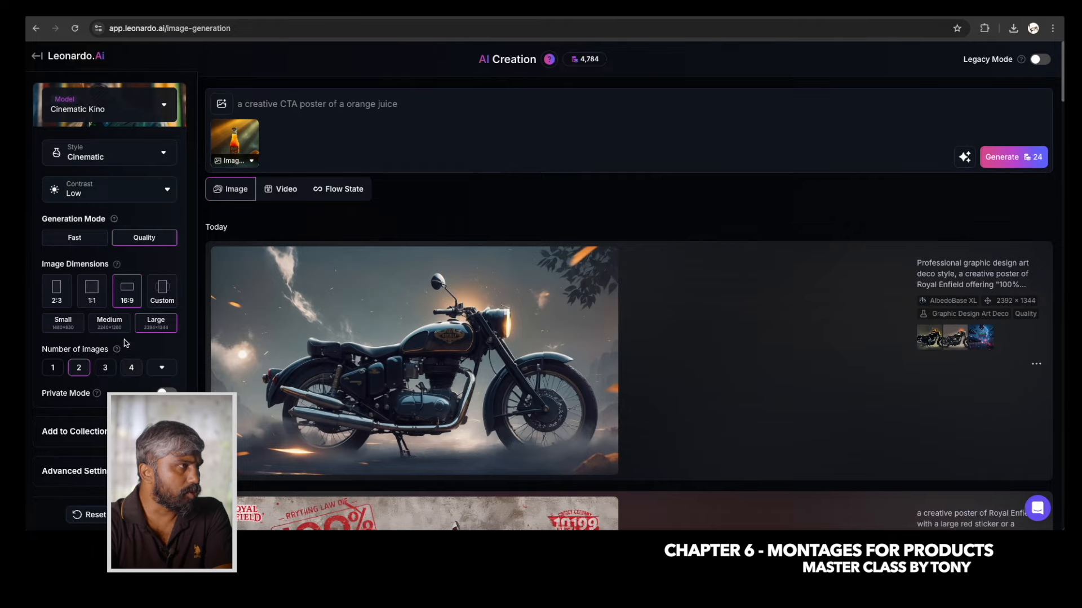
{"action": "left_click", "coordinate": [164, 106]}
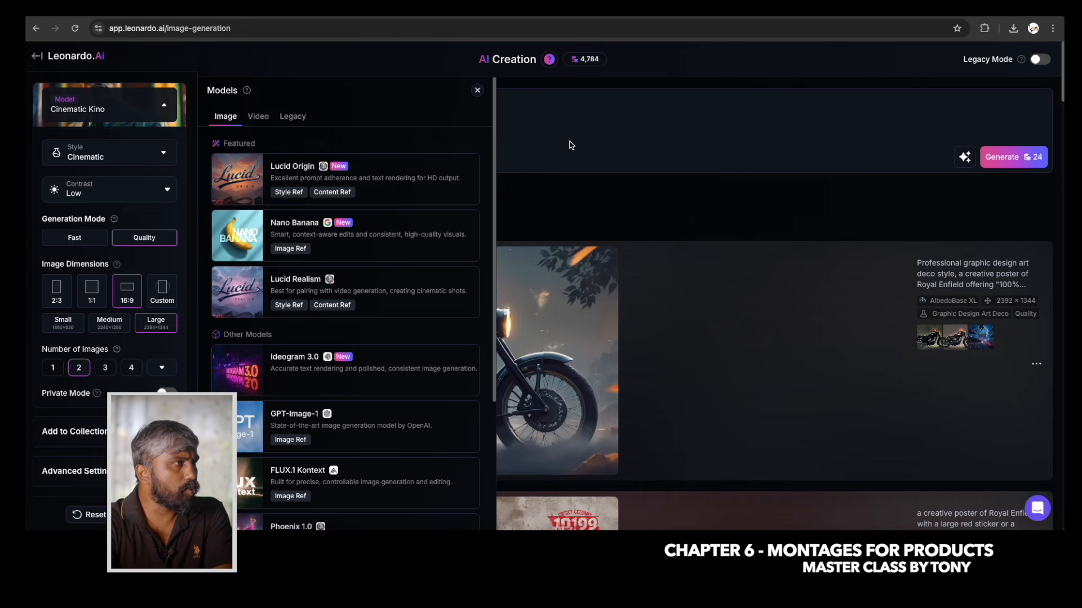
{"action": "left_click", "coordinate": [584, 213]}
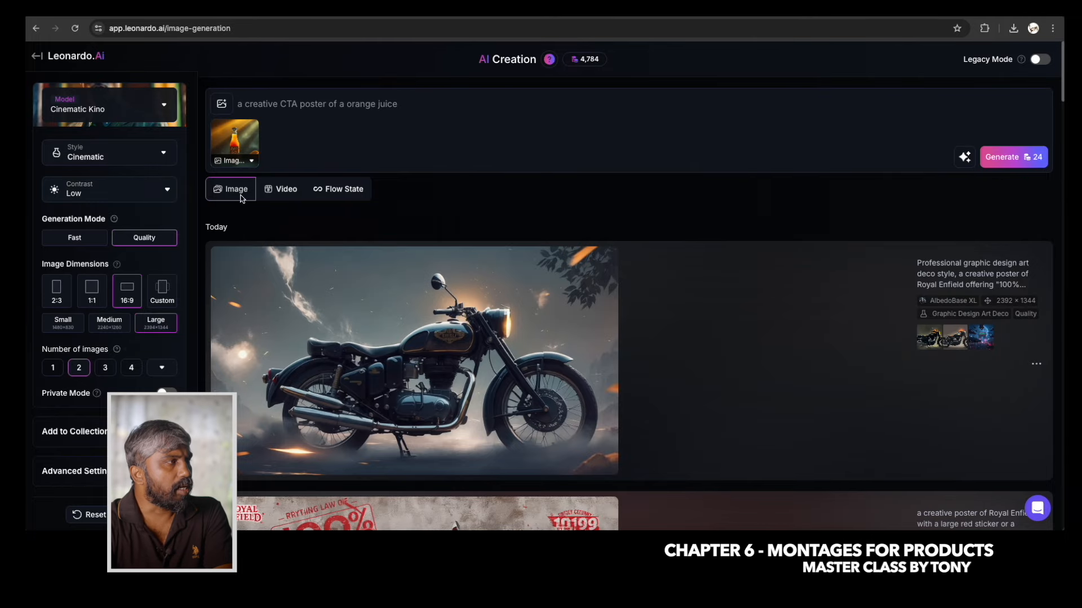
{"action": "left_click", "coordinate": [1008, 157]}
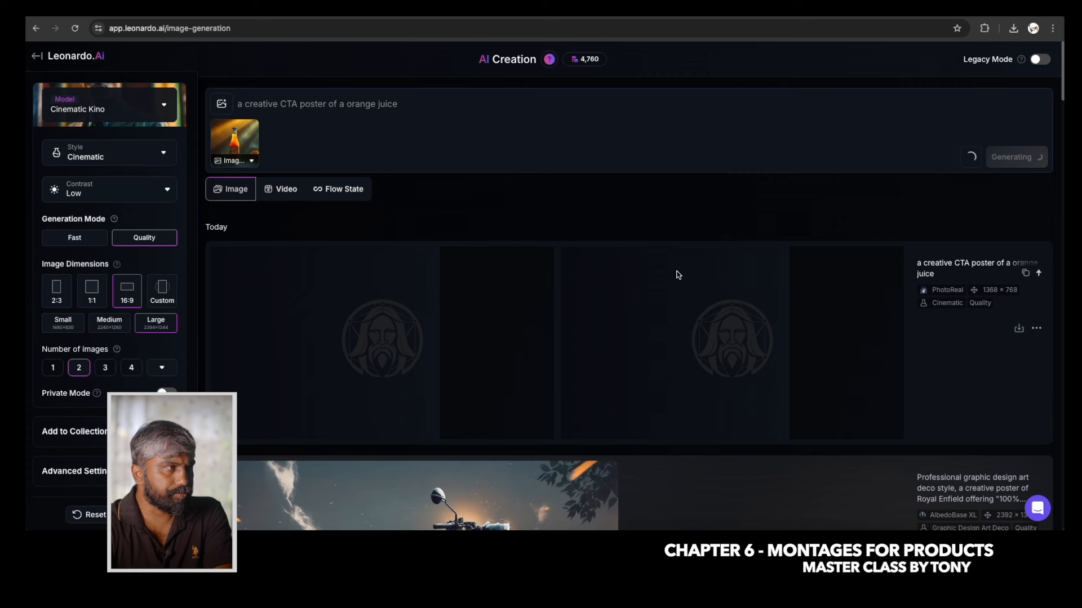
Raise the reference image's Image to Image strength to 0.65 and generate the poster again.
{"action": "mouse_move", "coordinate": [247, 131]}
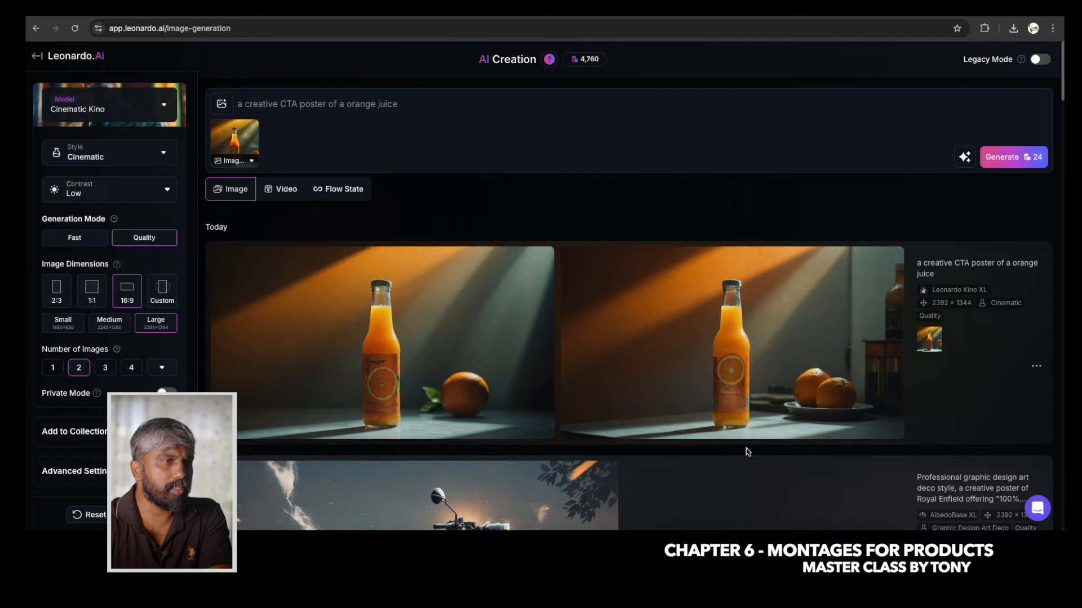
{"action": "scroll", "coordinate": [699, 432], "scroll_direction": "down", "scroll_amount": 5}
{"action": "scroll", "coordinate": [699, 432], "scroll_direction": "up", "scroll_amount": 5}
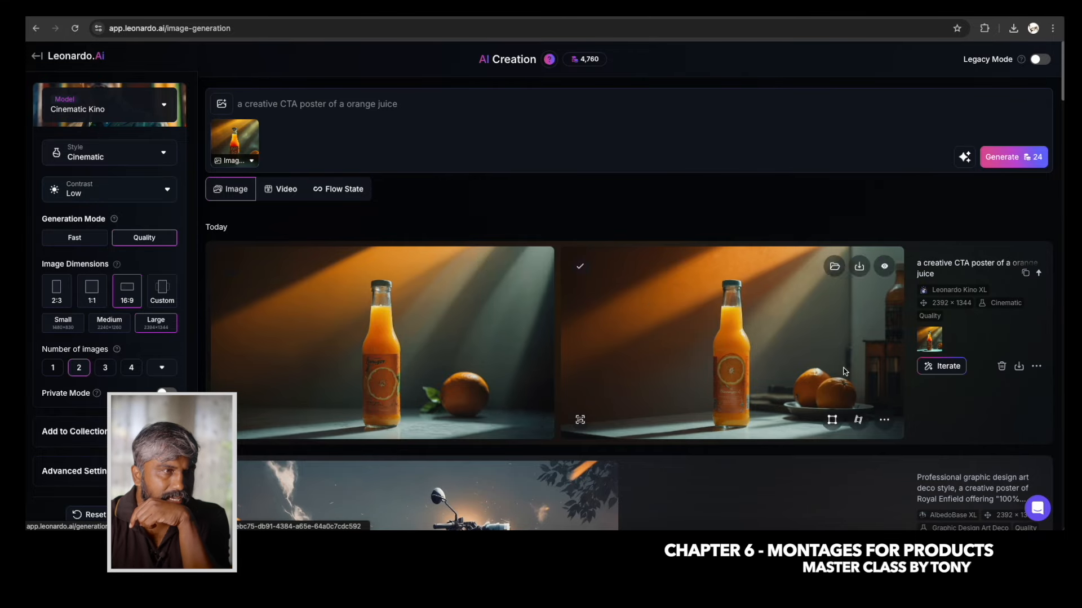
{"action": "left_click", "coordinate": [252, 162]}
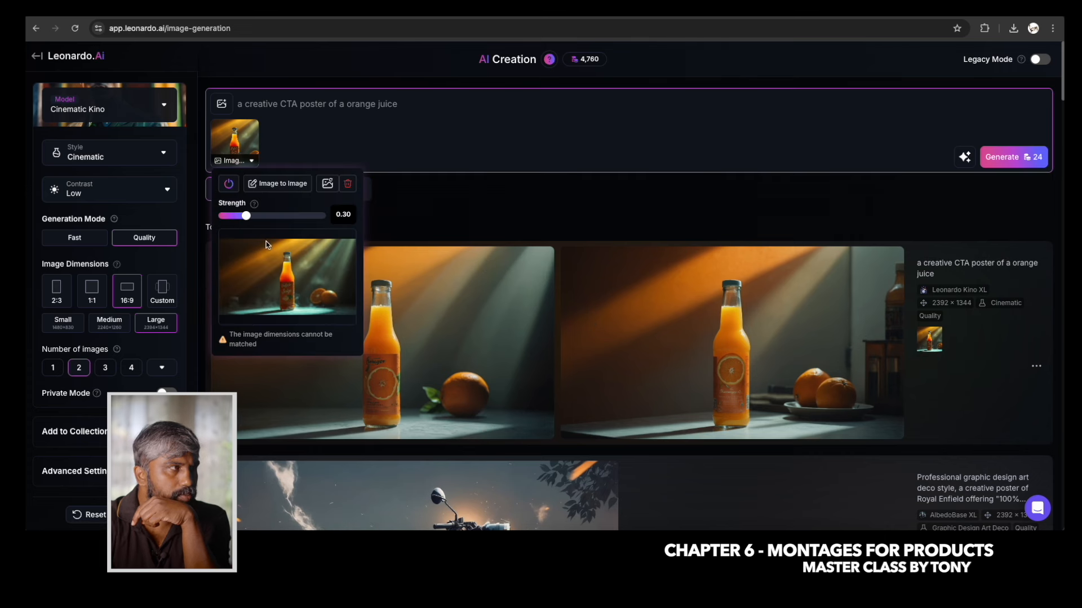
{"action": "left_click_drag", "start_coordinate": [246, 217], "coordinate": [293, 221]}
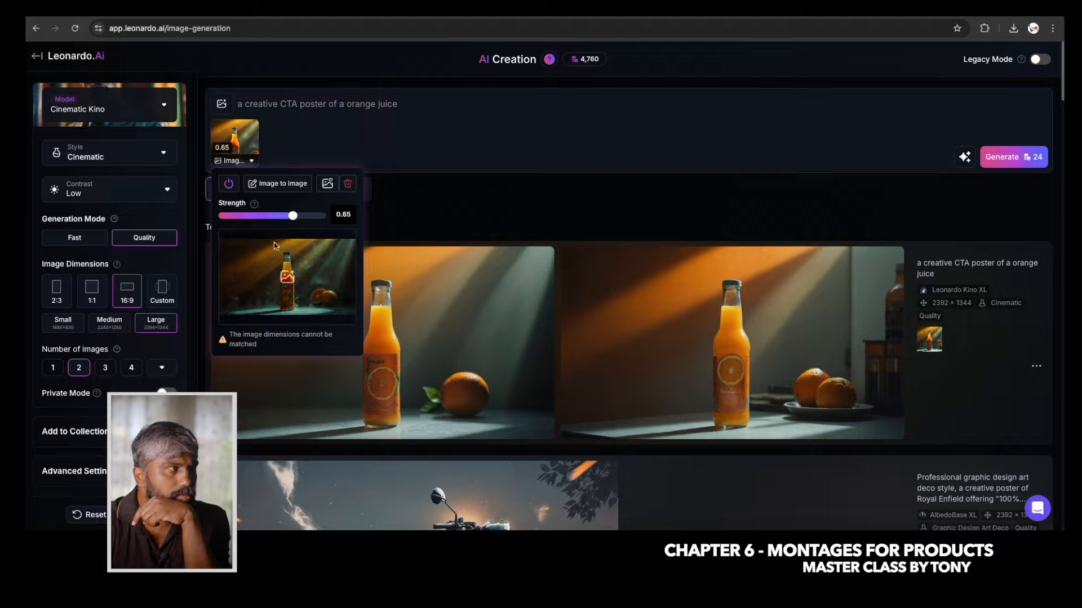
{"action": "left_click", "coordinate": [1012, 160]}
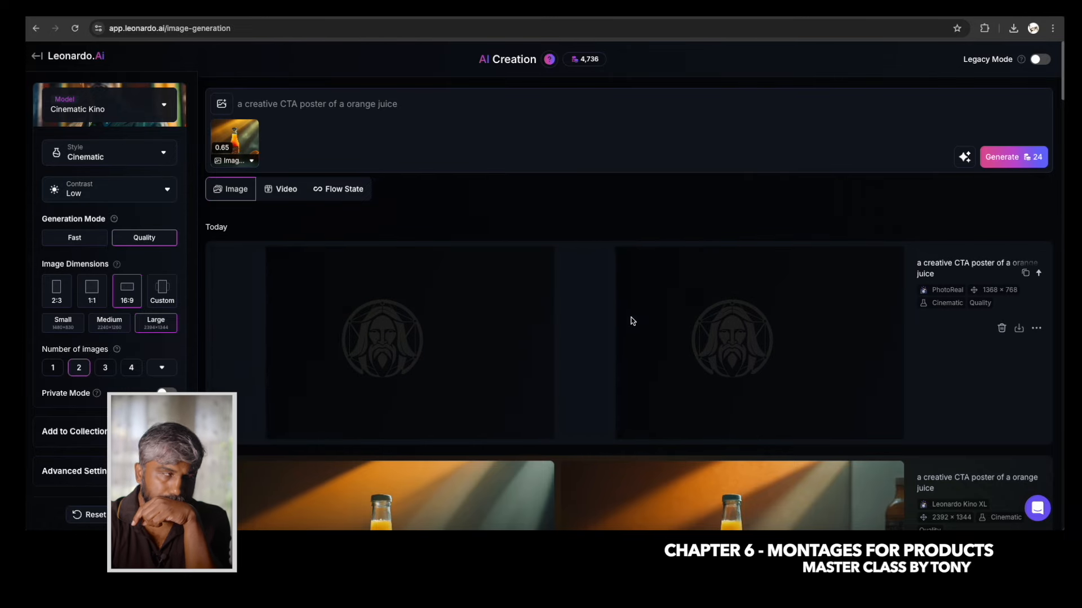
Open the first image of the newest bottle generation and add the uploaded fruit juice can picture as its edit reference.
{"action": "scroll", "coordinate": [648, 321], "scroll_direction": "down", "scroll_amount": 3}
{"action": "scroll", "coordinate": [652, 323], "scroll_direction": "down", "scroll_amount": 2}
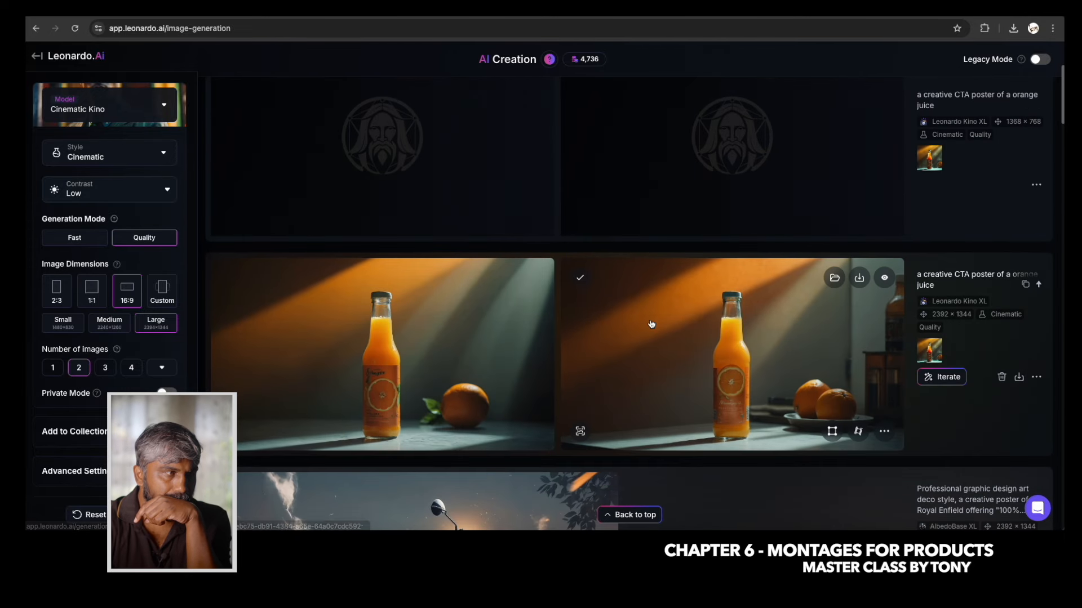
{"action": "scroll", "coordinate": [652, 323], "scroll_direction": "up", "scroll_amount": 2}
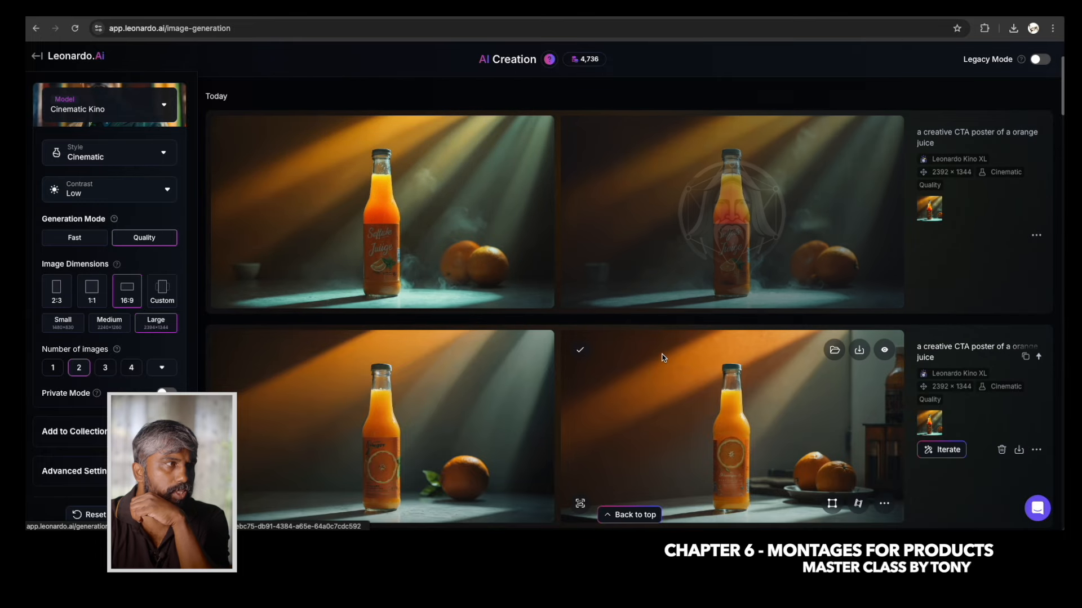
{"action": "scroll", "coordinate": [664, 355], "scroll_direction": "up", "scroll_amount": 1}
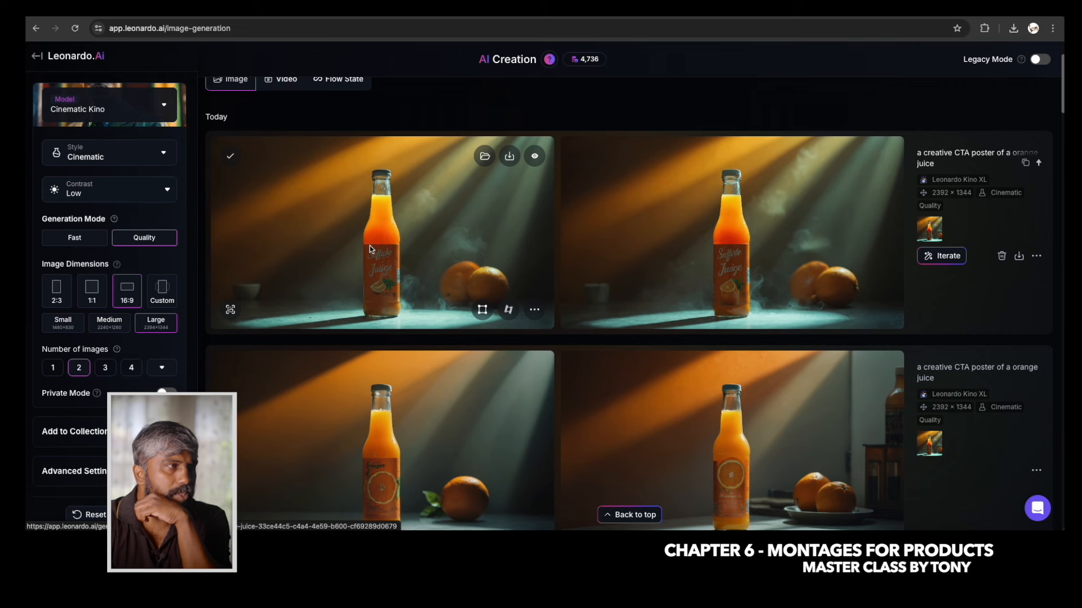
{"action": "left_click", "coordinate": [398, 225]}
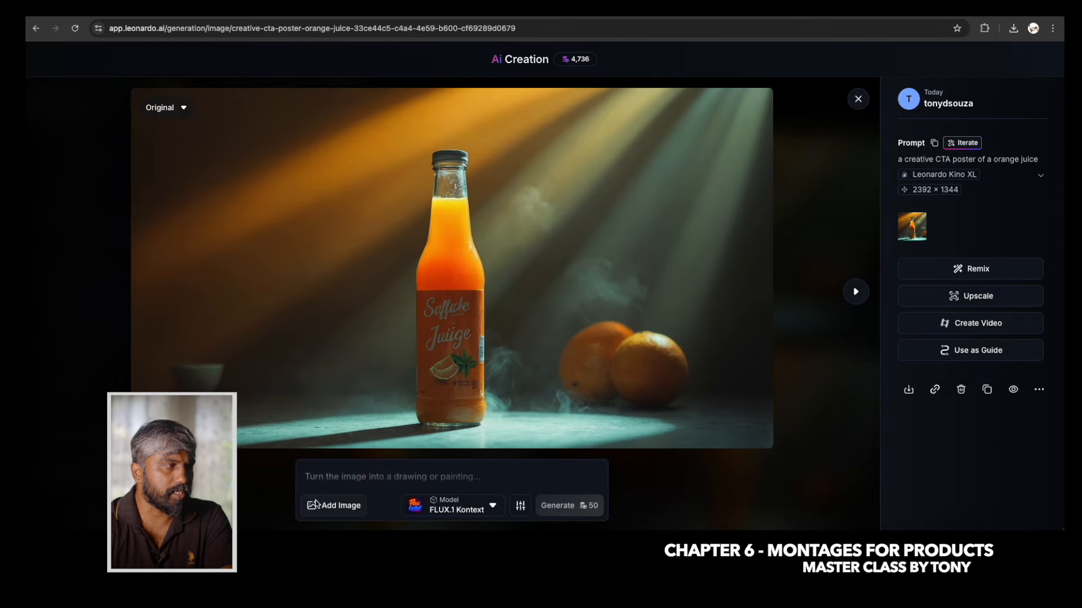
{"action": "left_click", "coordinate": [335, 507]}
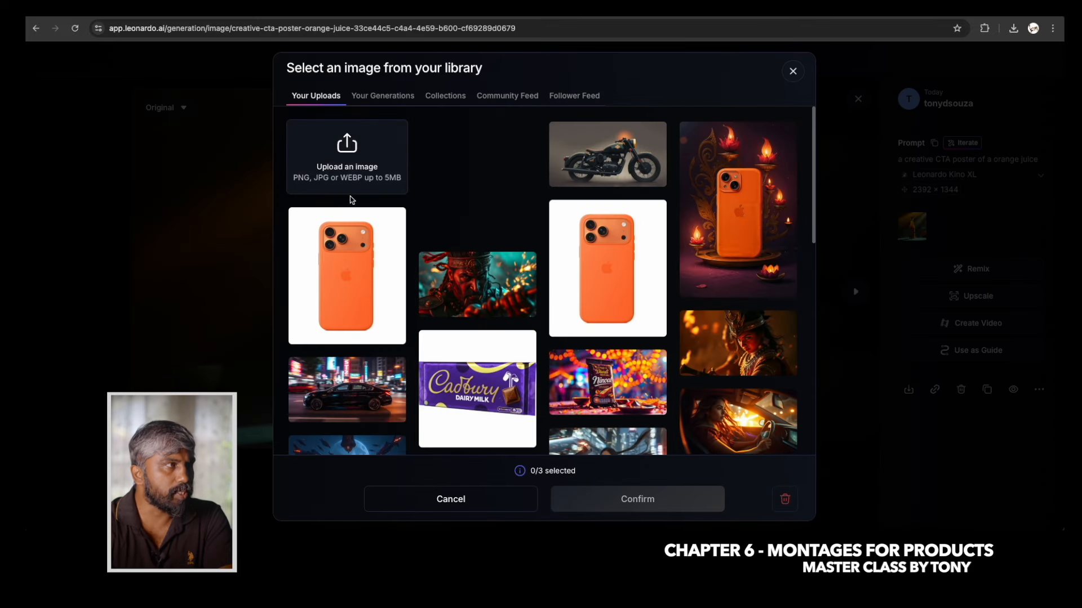
{"action": "left_click", "coordinate": [470, 173]}
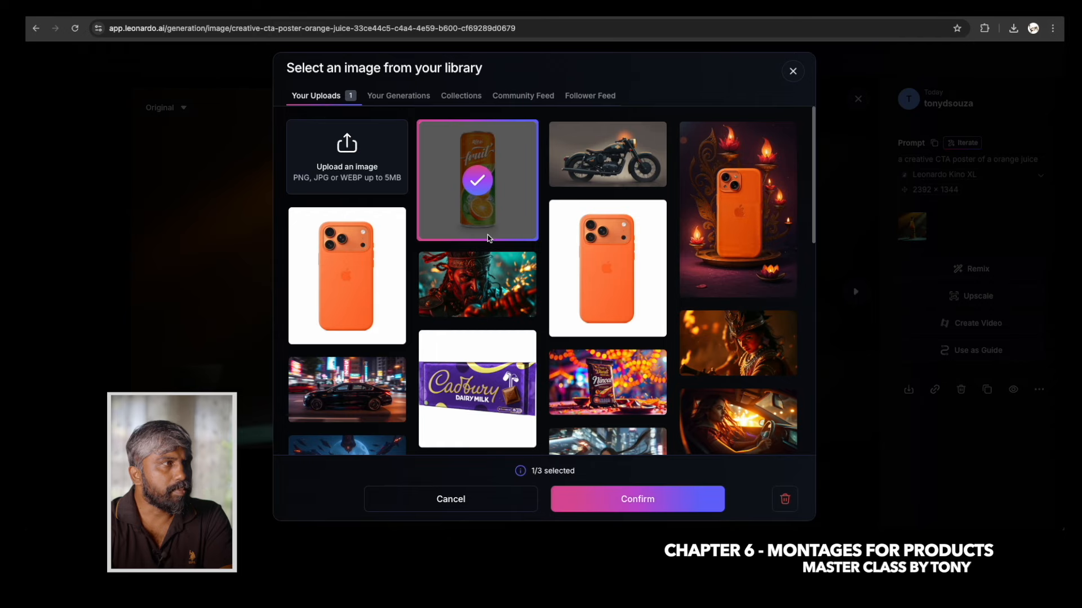
{"action": "left_click", "coordinate": [655, 505]}
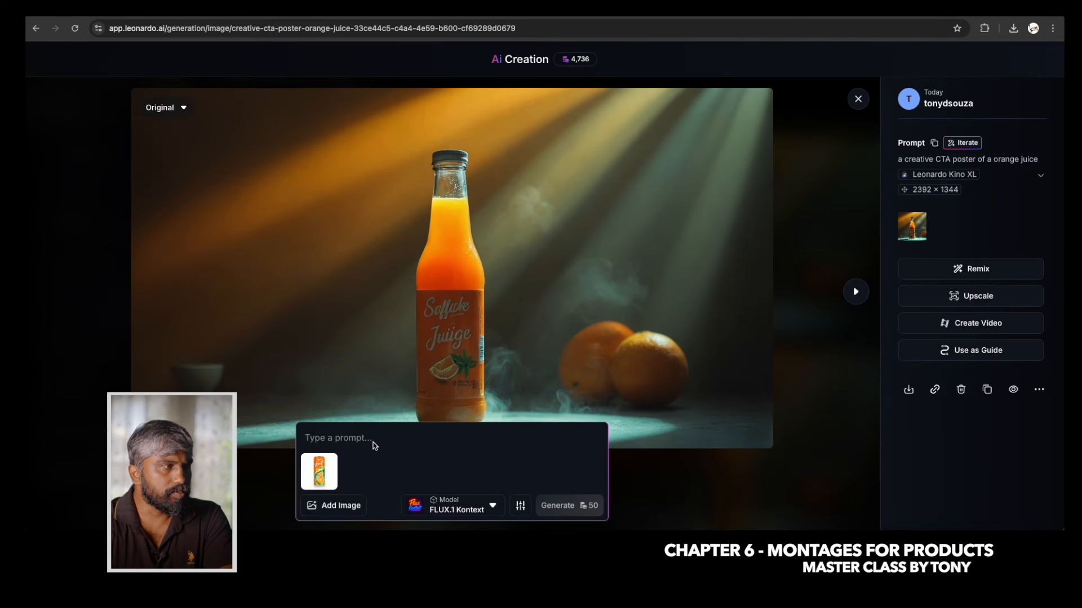
Generate an edit with FLUX.1 Kontext using the prompt "replace the product in the image from uploaded image" and inspect the resulting image.
{"action": "type", "text": "replace the product in the image from uploaded image"}
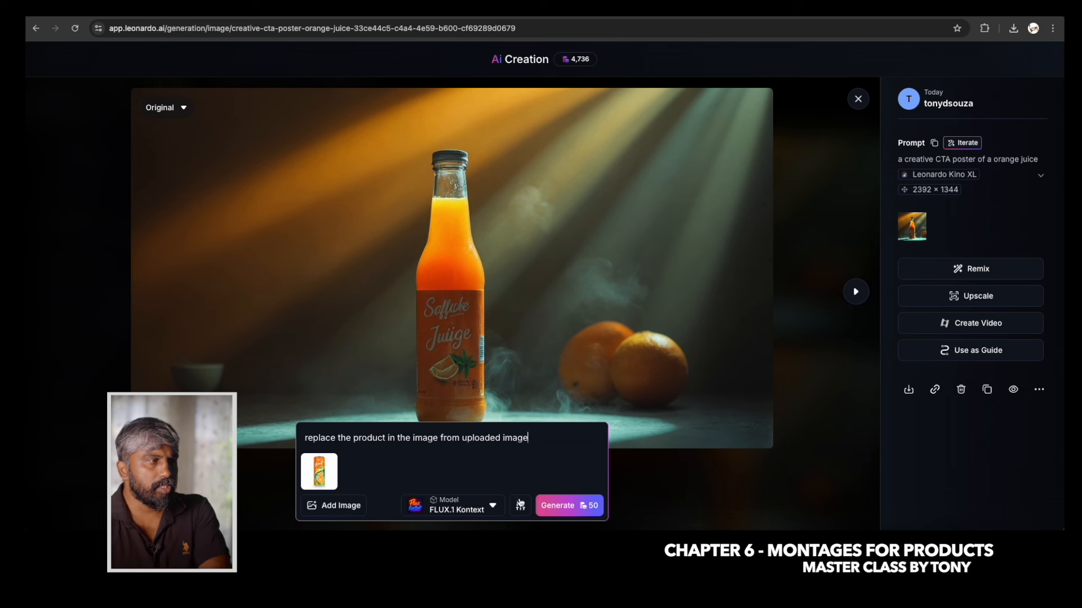
{"action": "left_click", "coordinate": [493, 506]}
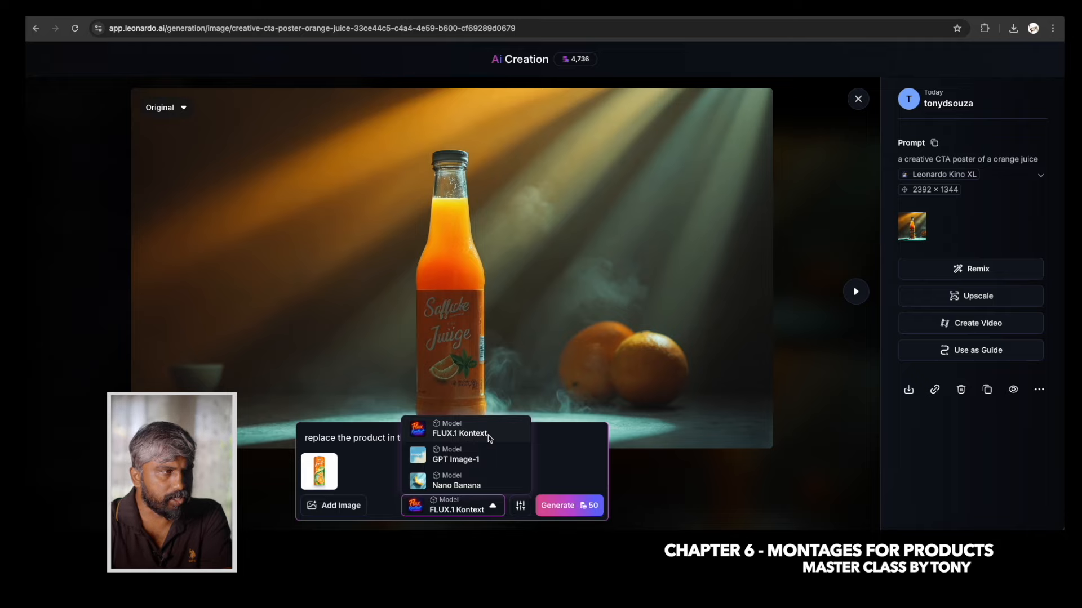
{"action": "left_click", "coordinate": [561, 452]}
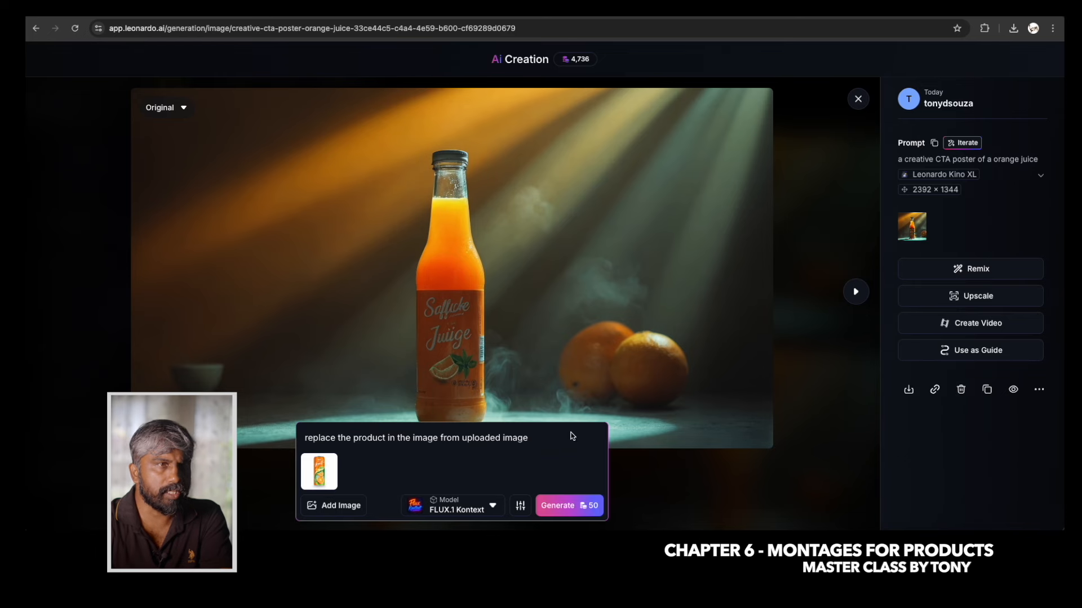
{"action": "left_click", "coordinate": [566, 507]}
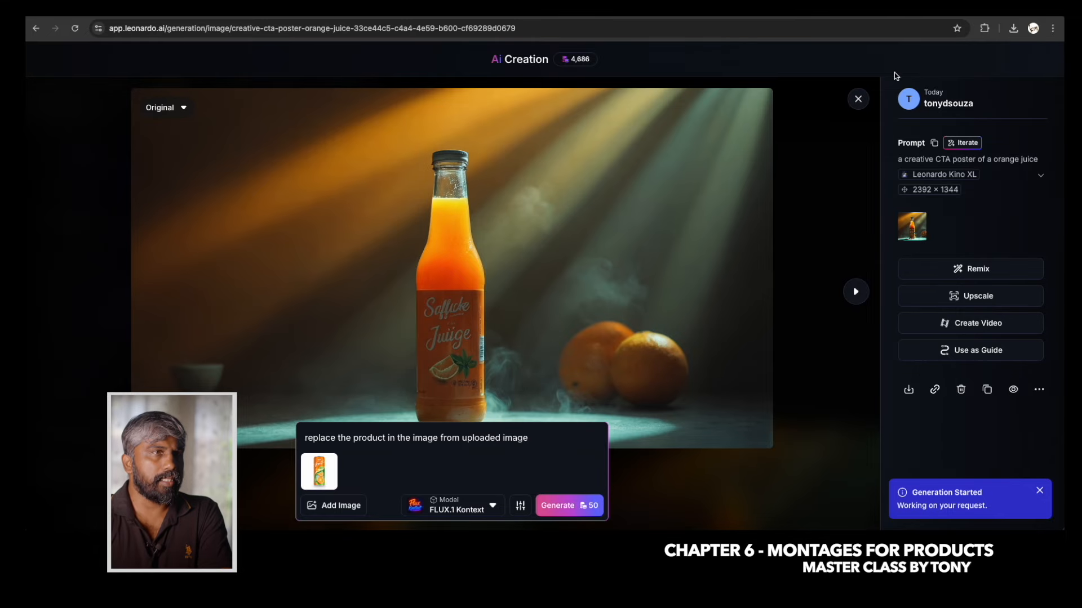
{"action": "left_click", "coordinate": [858, 99]}
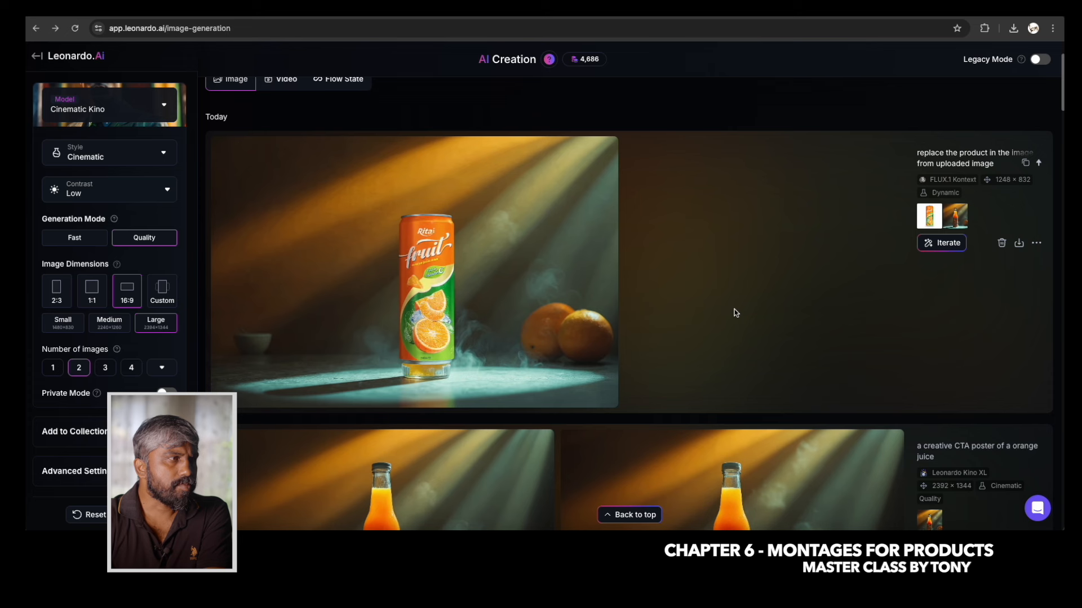
{"action": "left_click", "coordinate": [429, 353]}
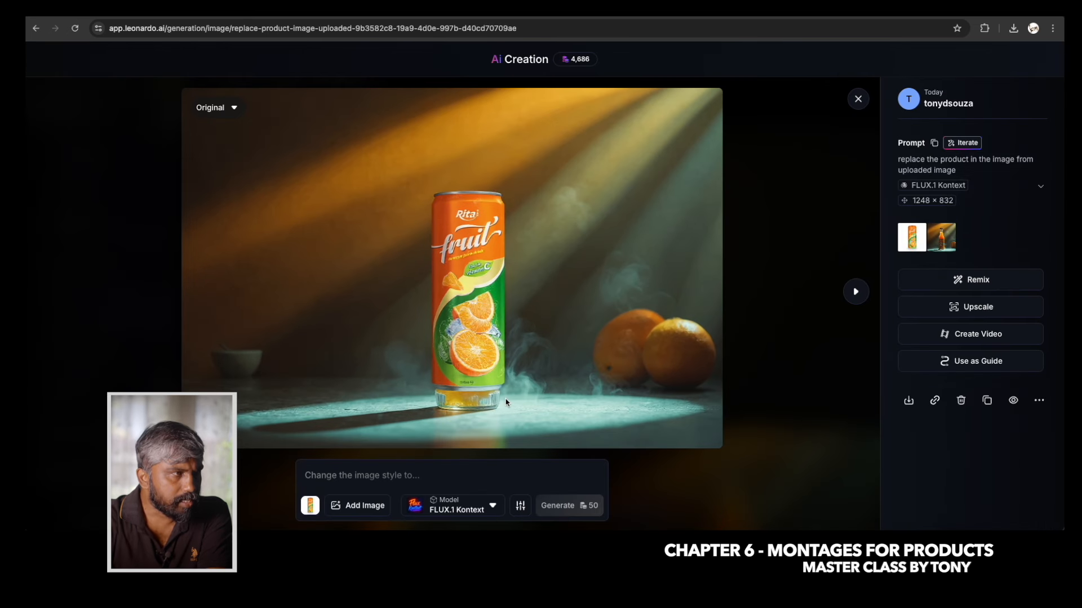
{"action": "left_click", "coordinate": [859, 100]}
Open the first image of the newest bottle generation and enter the edit prompt "replace the product with uploaded image, make a nice composition".
{"action": "scroll", "coordinate": [609, 347], "scroll_direction": "down", "scroll_amount": 1}
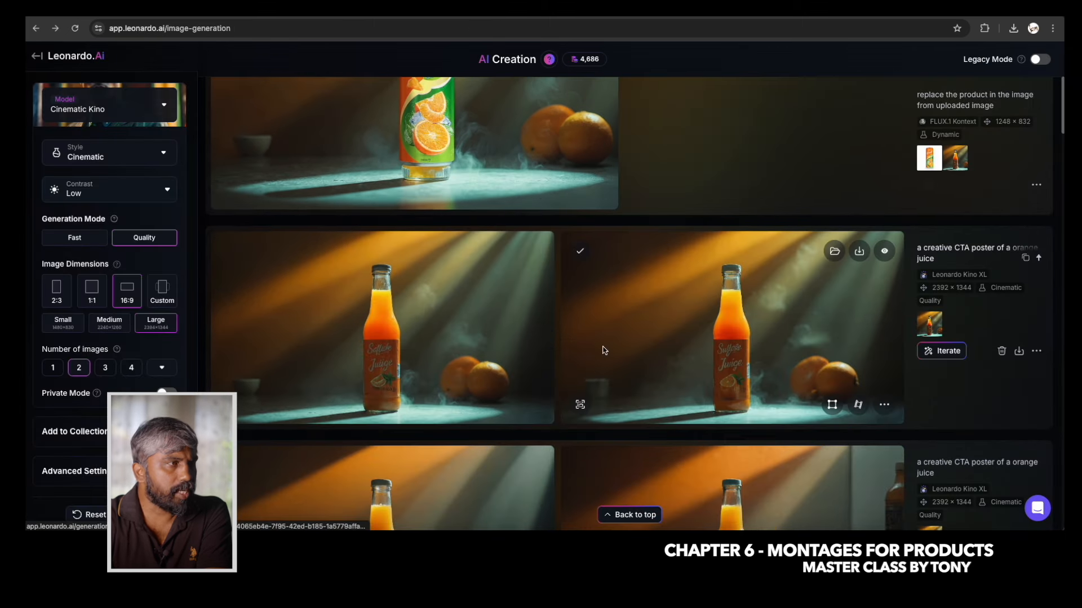
{"action": "left_click", "coordinate": [392, 347]}
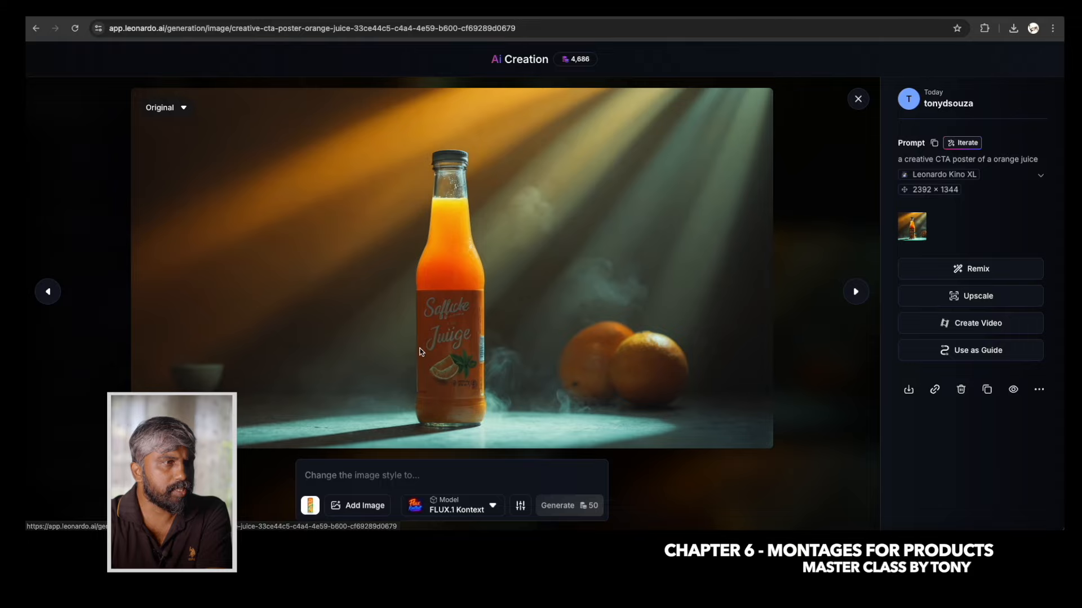
{"action": "left_click", "coordinate": [304, 509]}
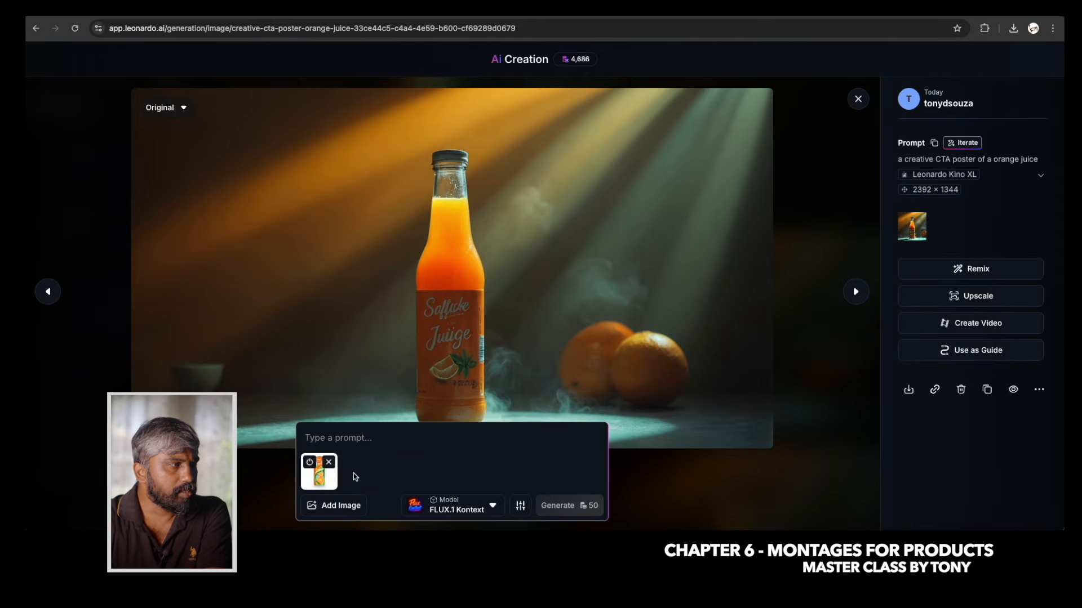
{"action": "type", "text": "repla"}
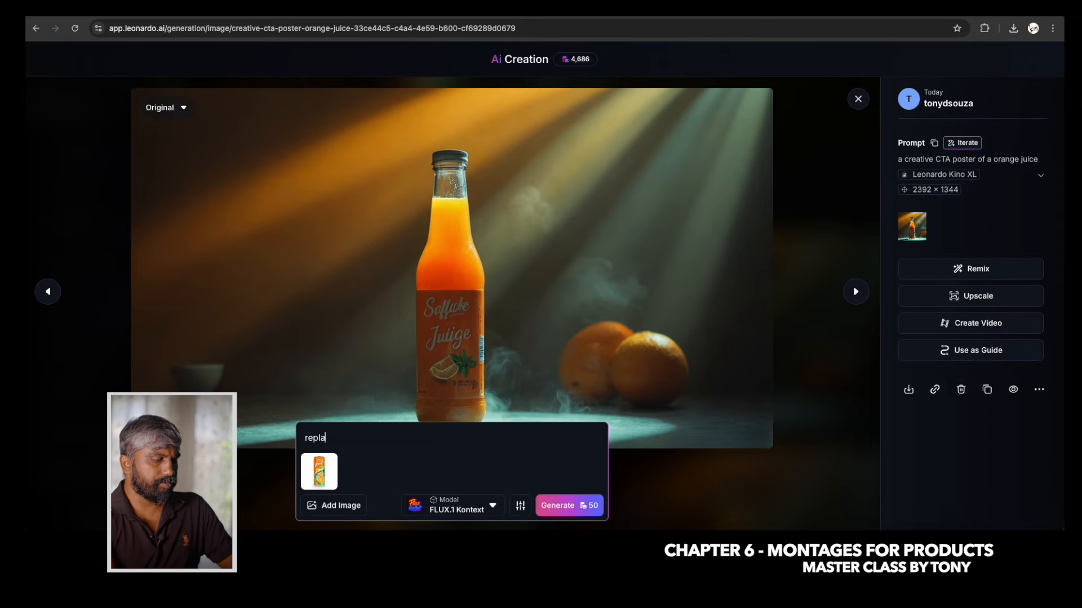
{"action": "type", "text": "ce the product with "}
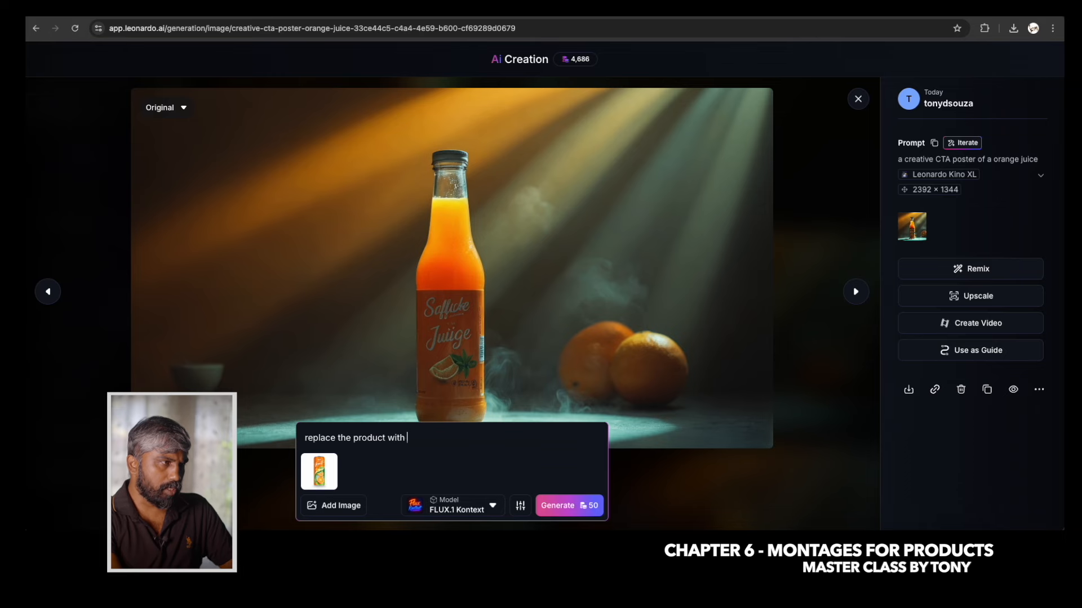
{"action": "type", "text": "upladd"}
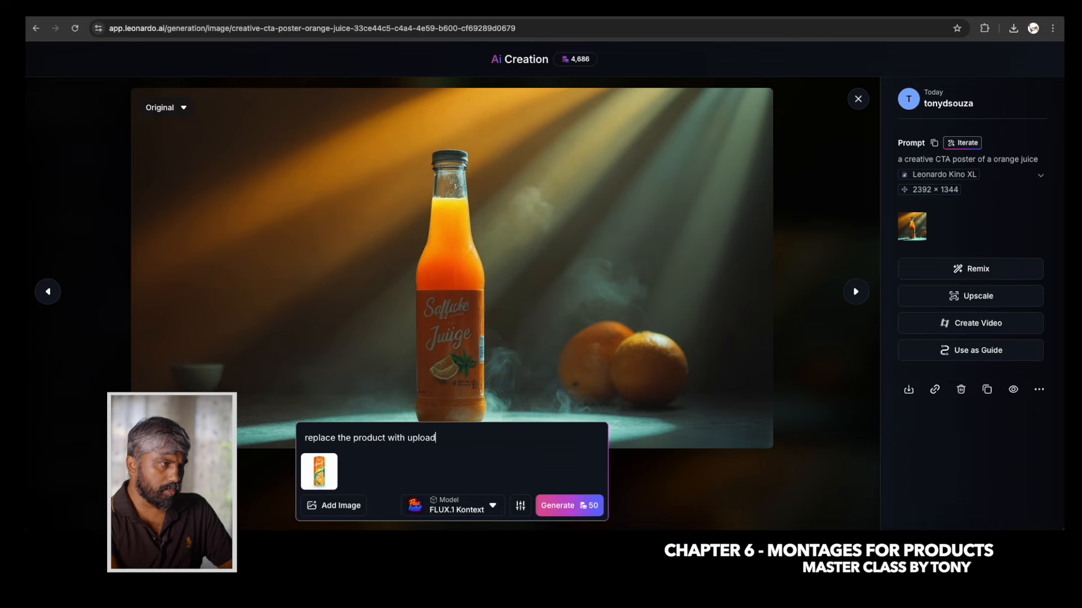
{"action": "type", "text": "ed image, make a nice composition"}
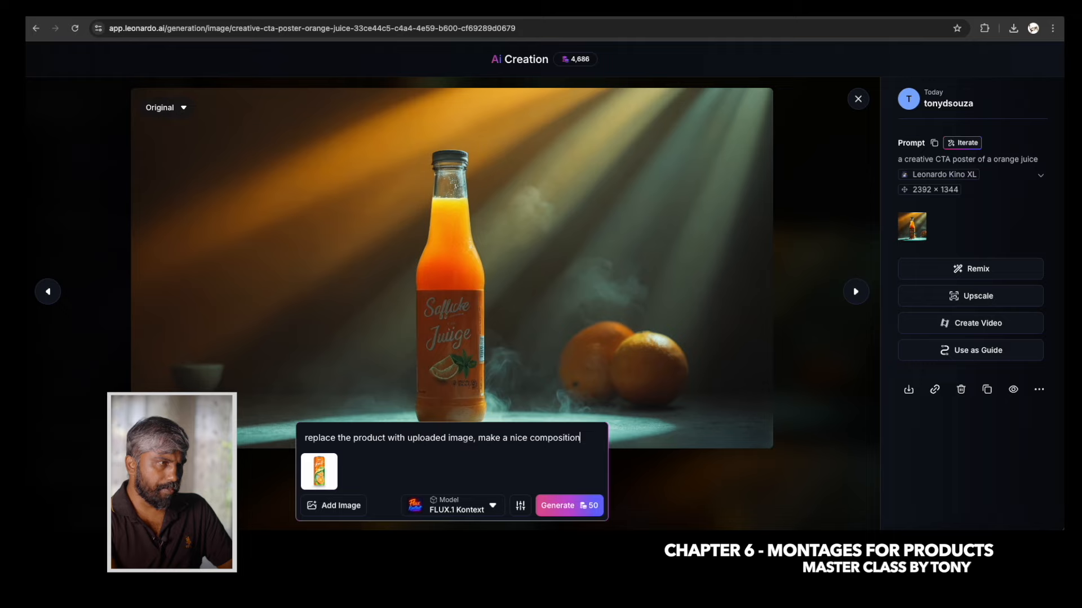
Switch the edit model to Nano Banana, generate the edit and return to the generations feed.
{"action": "left_click", "coordinate": [487, 509]}
{"action": "left_click", "coordinate": [467, 459]}
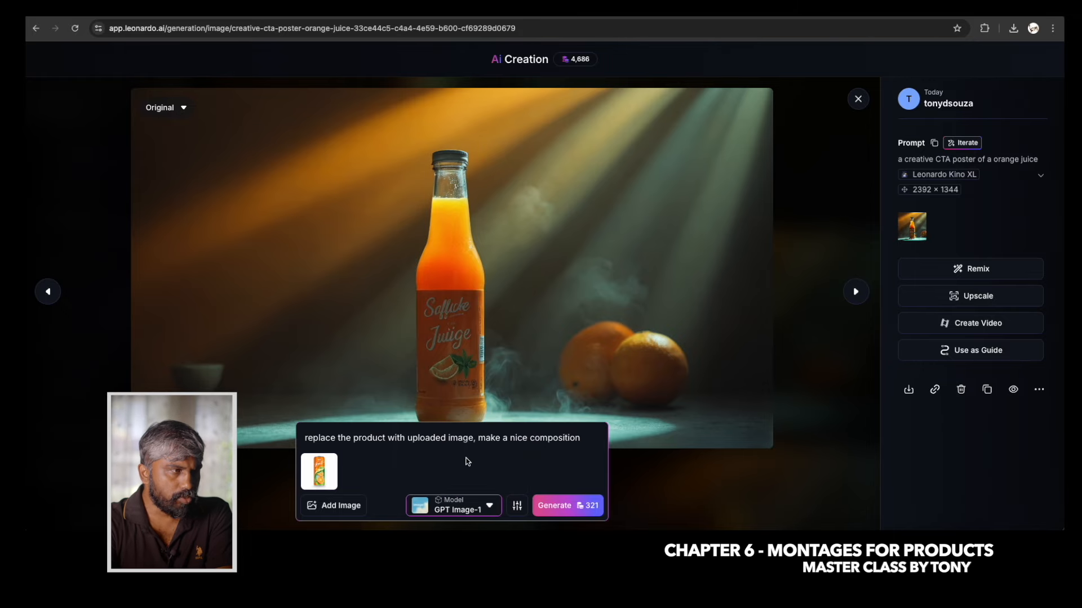
{"action": "left_click", "coordinate": [479, 510]}
{"action": "left_click", "coordinate": [484, 484]}
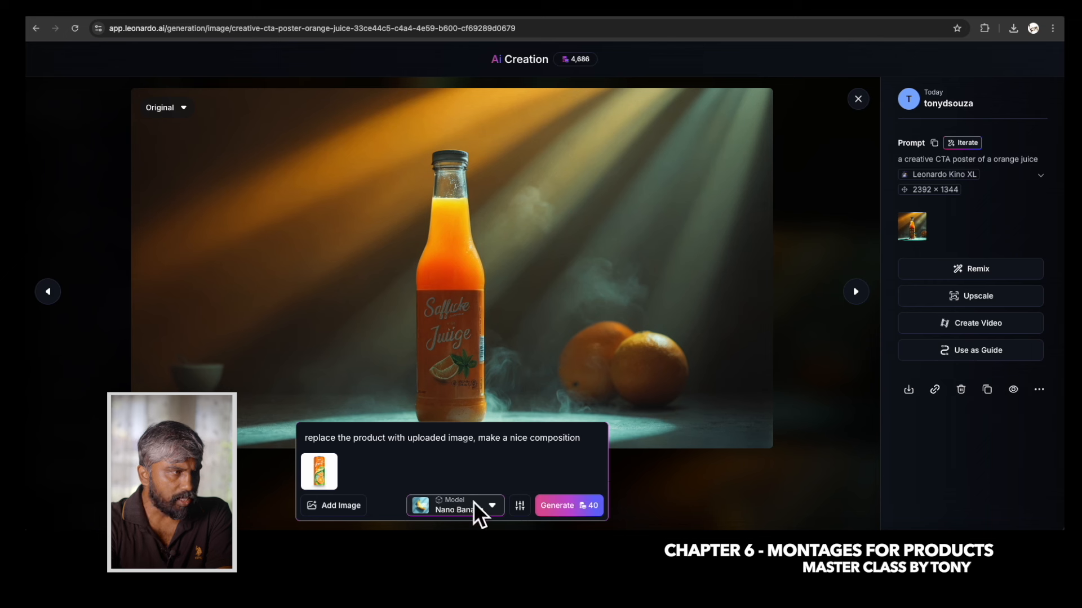
{"action": "left_click", "coordinate": [561, 514]}
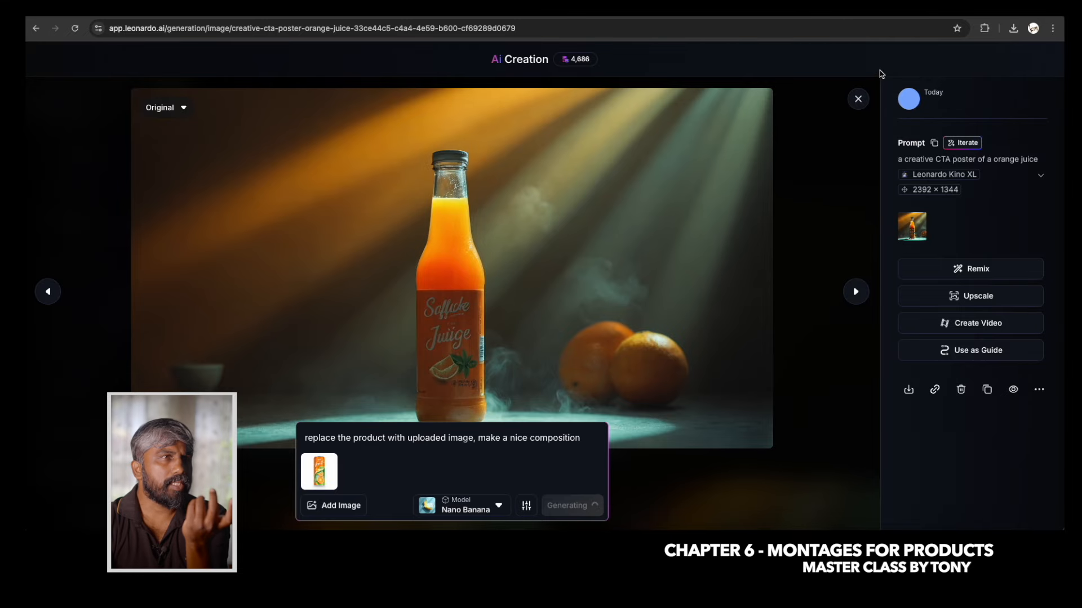
{"action": "left_click", "coordinate": [858, 100]}
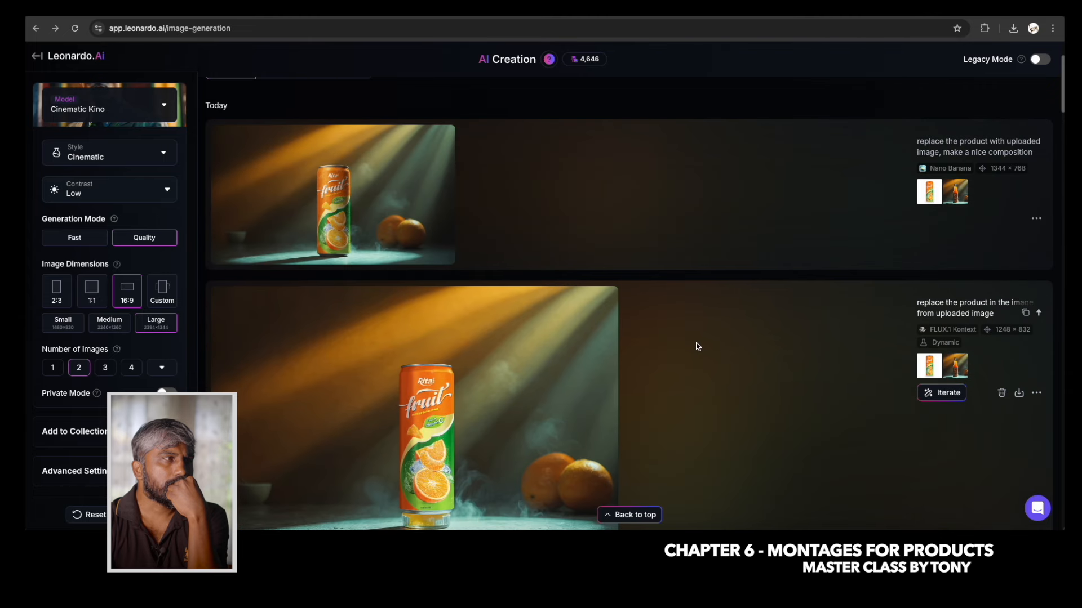
Open the Nano Banana can image and upscale it with Ultra, Realistic style, multiplier 2 and Mid strength.
{"action": "scroll", "coordinate": [697, 347], "scroll_direction": "up", "scroll_amount": 3}
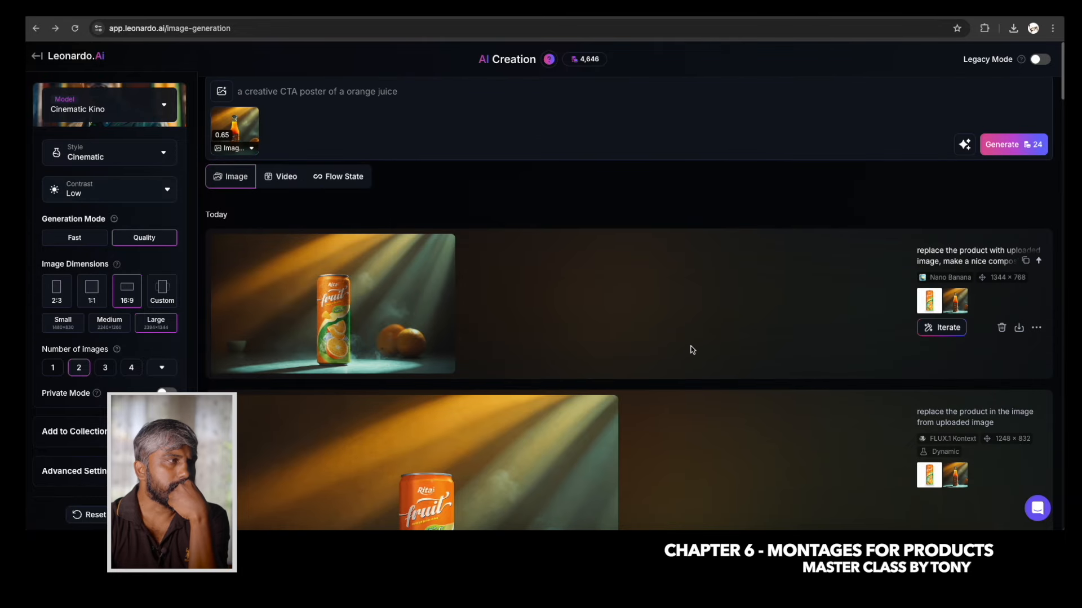
{"action": "mouse_move", "coordinate": [259, 261]}
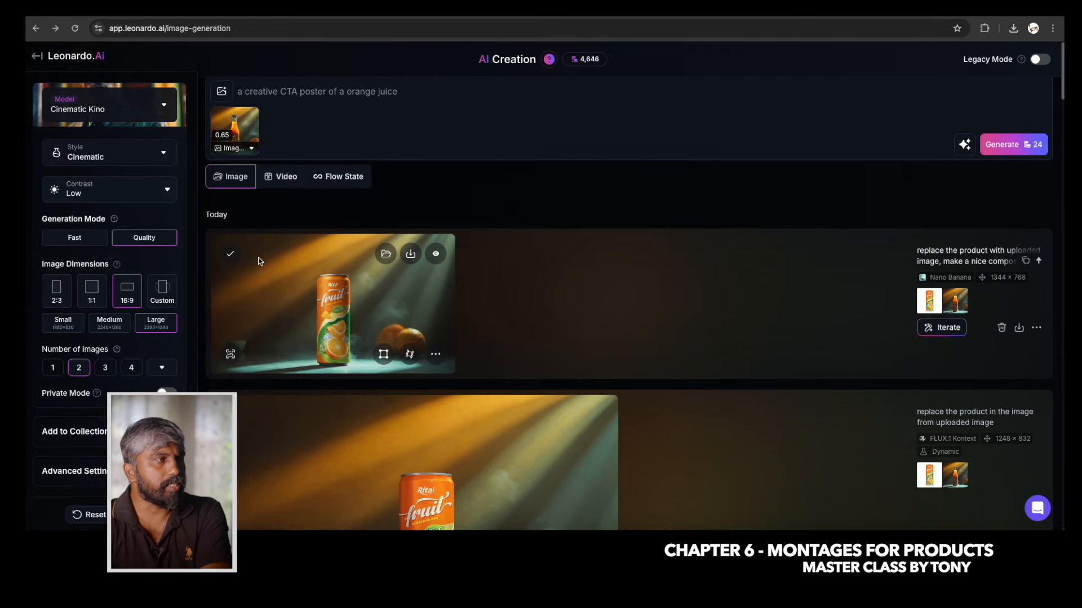
{"action": "left_click", "coordinate": [326, 293]}
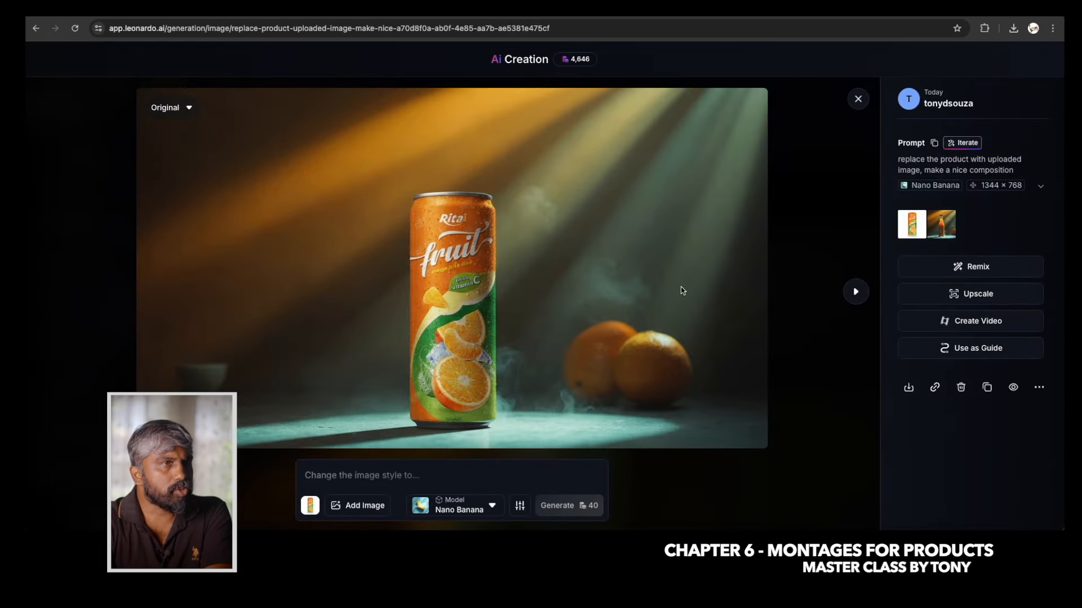
{"action": "left_click", "coordinate": [972, 293]}
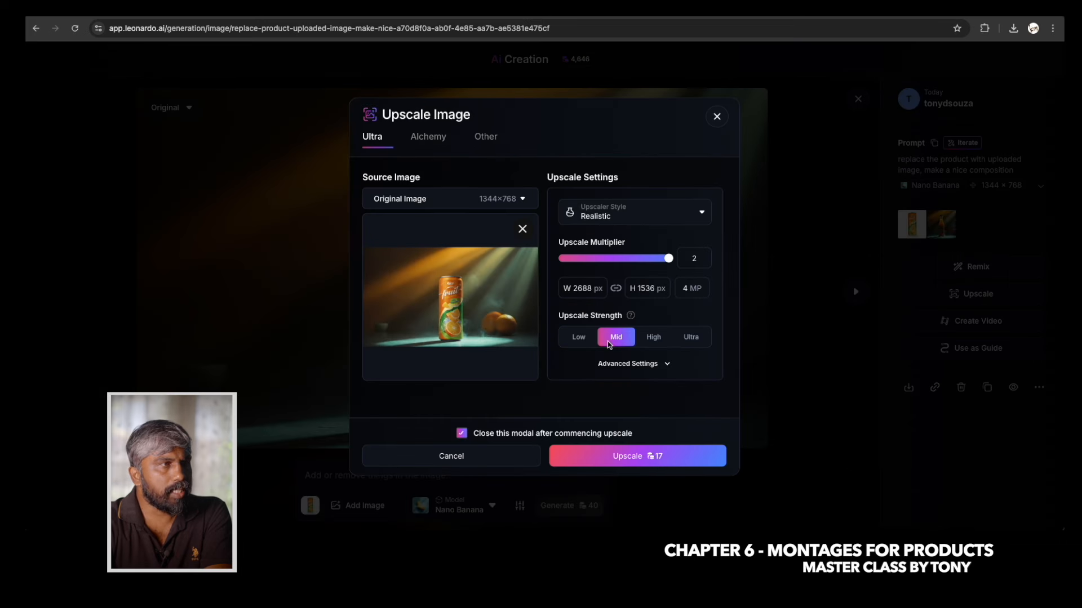
{"action": "left_click", "coordinate": [652, 460]}
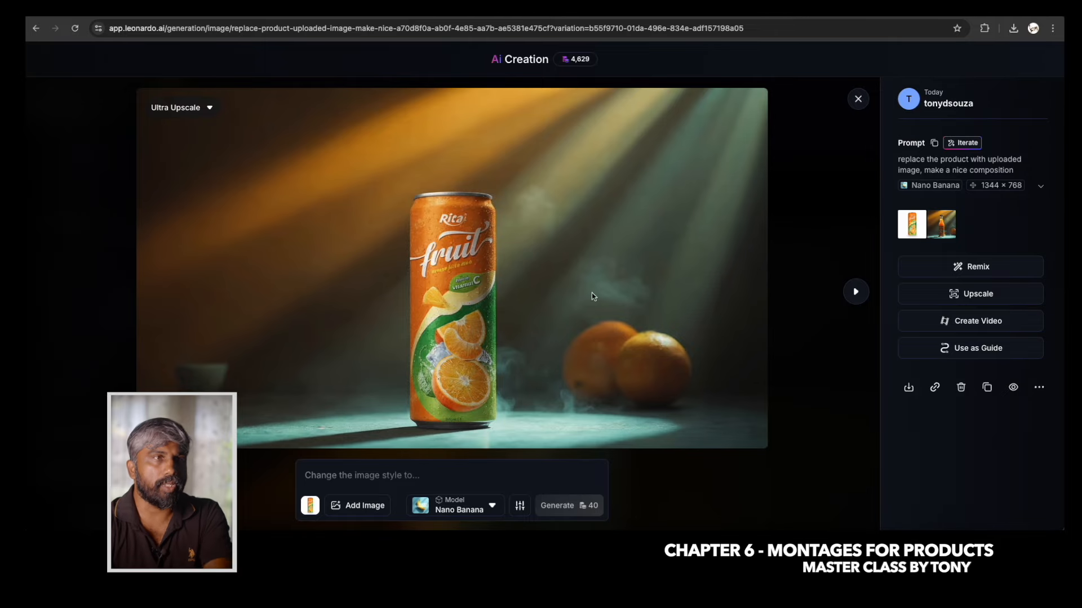
Reopen the upscaled can image from the feed and download it.
{"action": "left_click", "coordinate": [858, 100]}
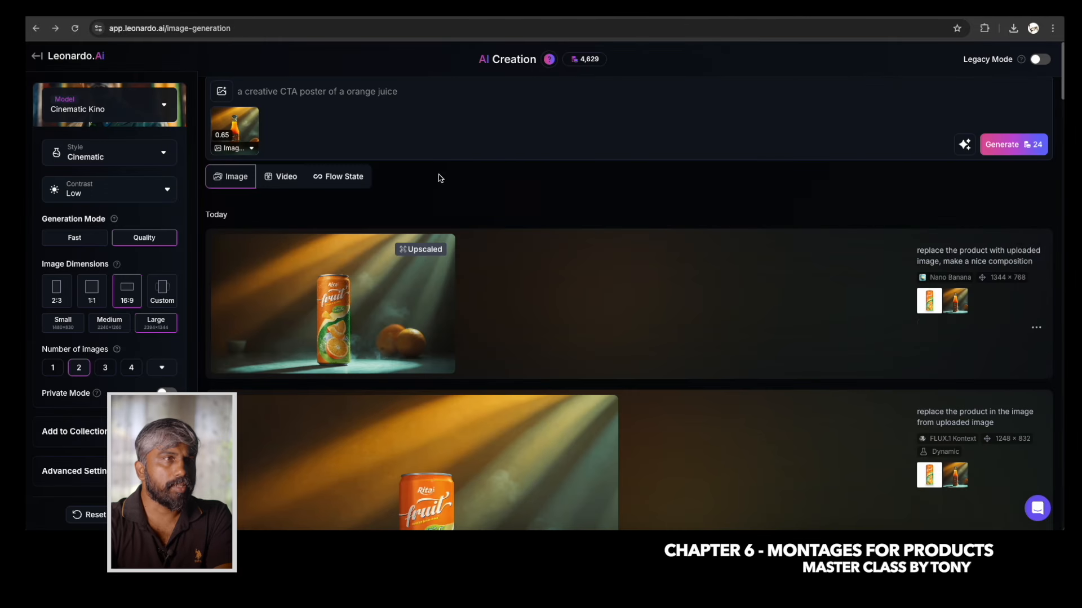
{"action": "left_click", "coordinate": [462, 323]}
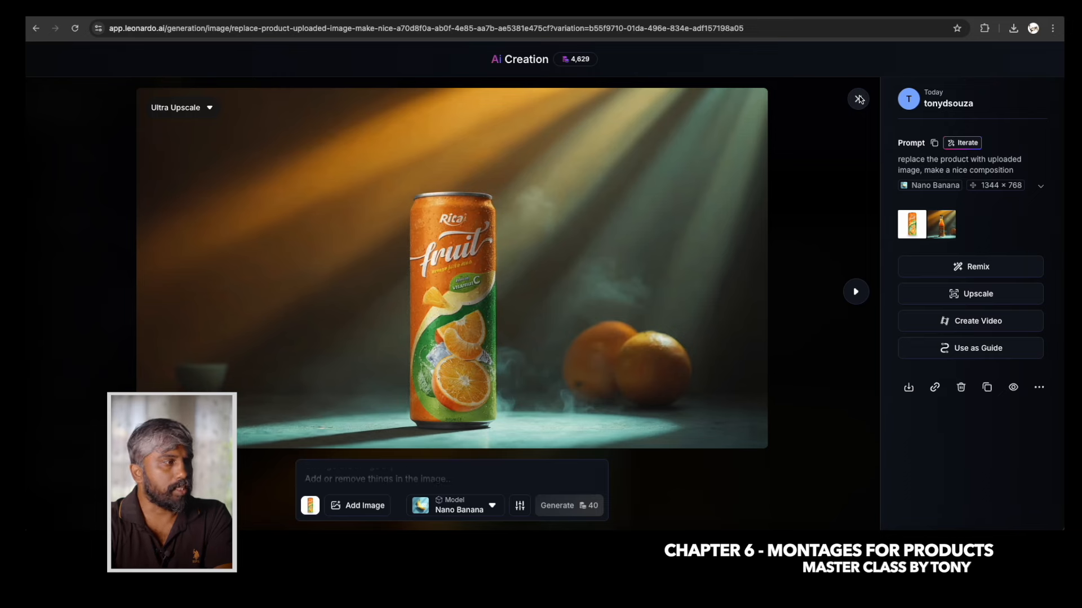
{"action": "left_click", "coordinate": [908, 387]}
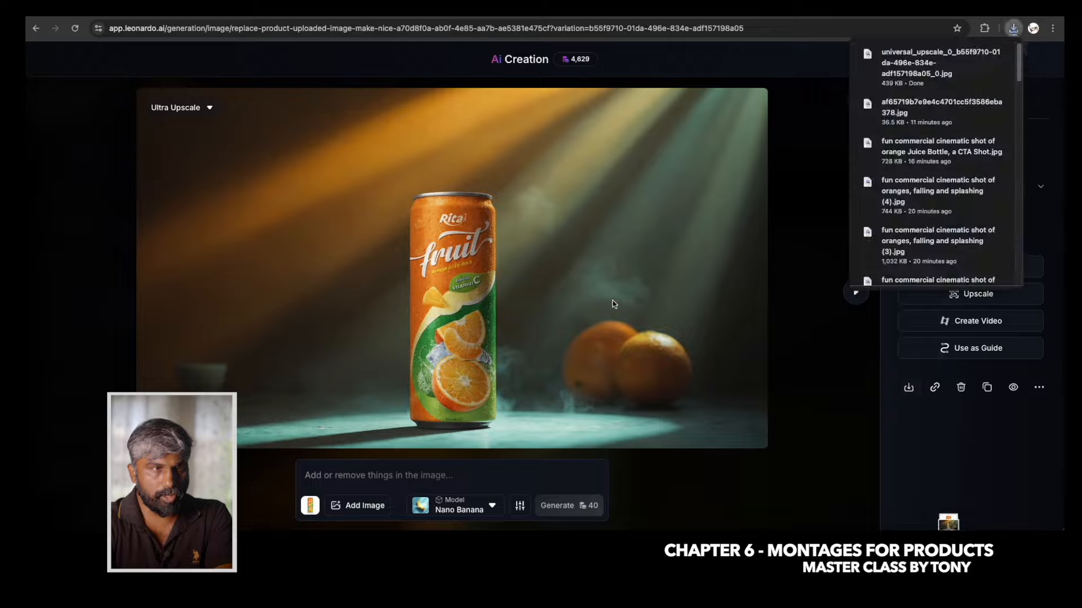
Show the Downloads folder in Finder and group the eight newest orange juice images into a new folder.
{"action": "left_click", "coordinate": [1009, 112]}
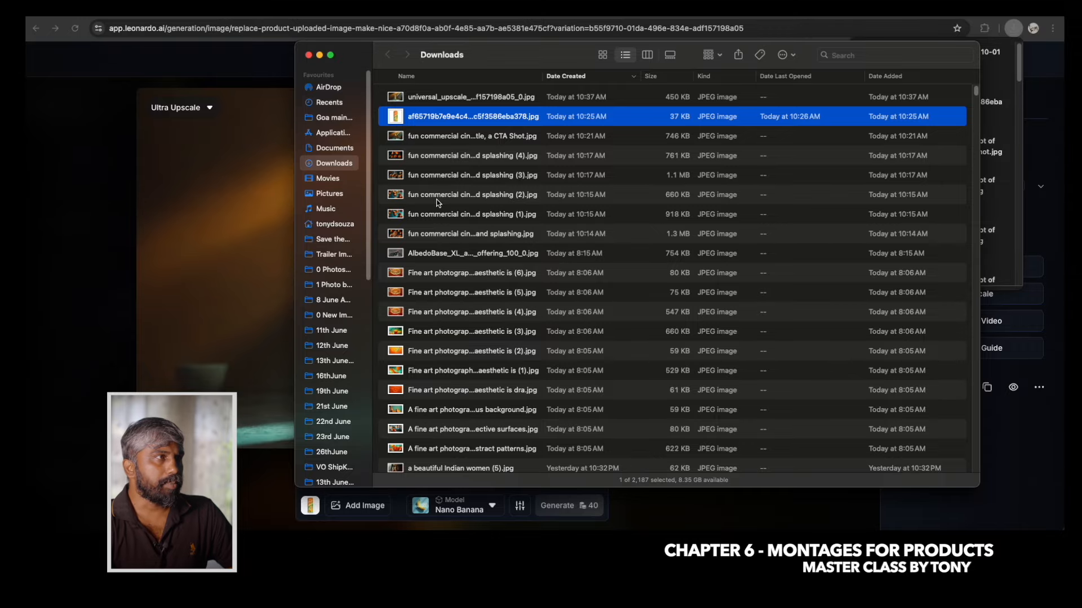
{"action": "left_click", "coordinate": [443, 240]}
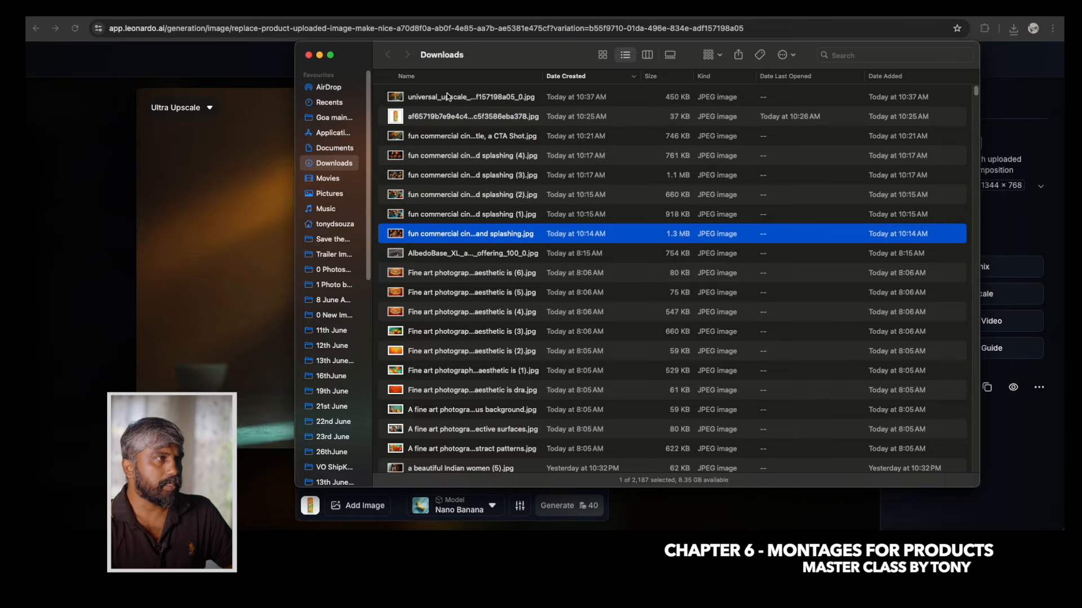
{"action": "left_click", "coordinate": [443, 99], "text": "shift"}
{"action": "right_click", "coordinate": [444, 100]}
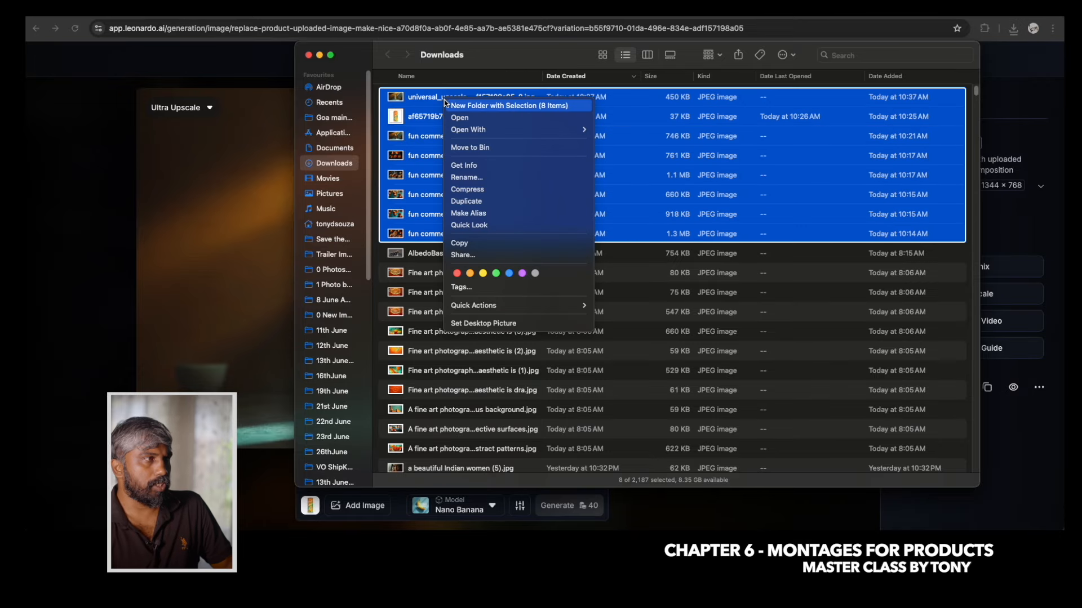
{"action": "left_click", "coordinate": [480, 106]}
{"action": "key", "text": "Return"}
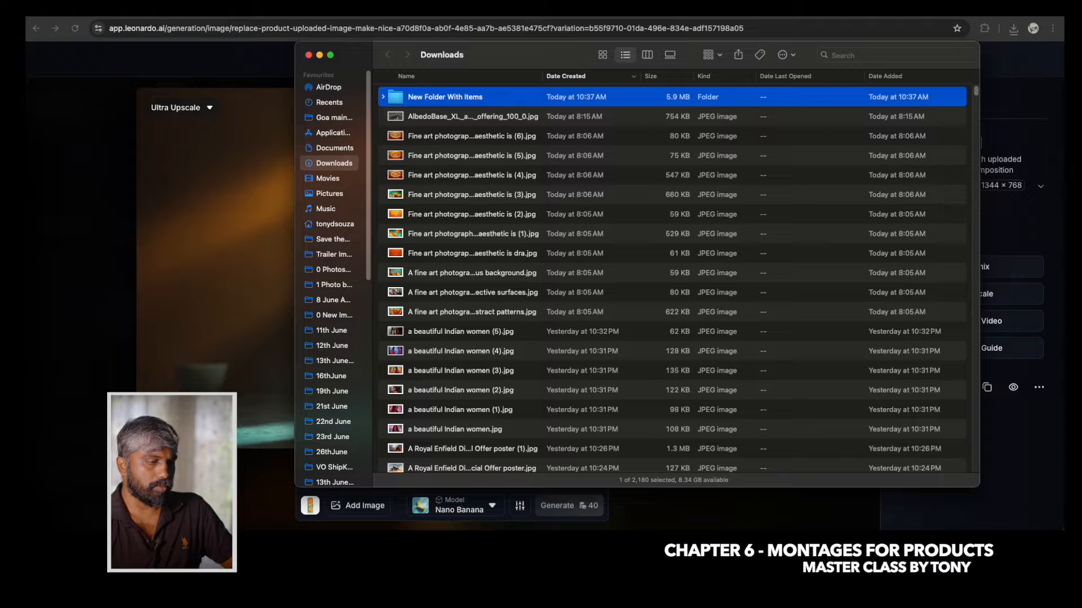
Rename the new folder as "Orange Juice".
{"action": "key", "text": "Return"}
{"action": "type", "text": "Oran"}
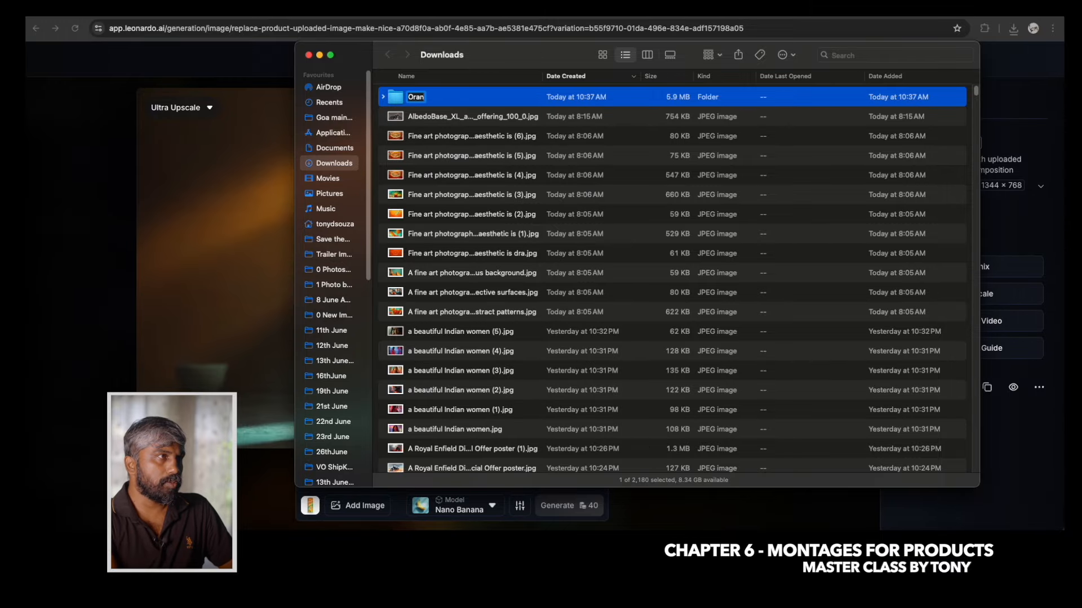
{"action": "type", "text": "ge Juice"}
{"action": "key", "text": "Return"}
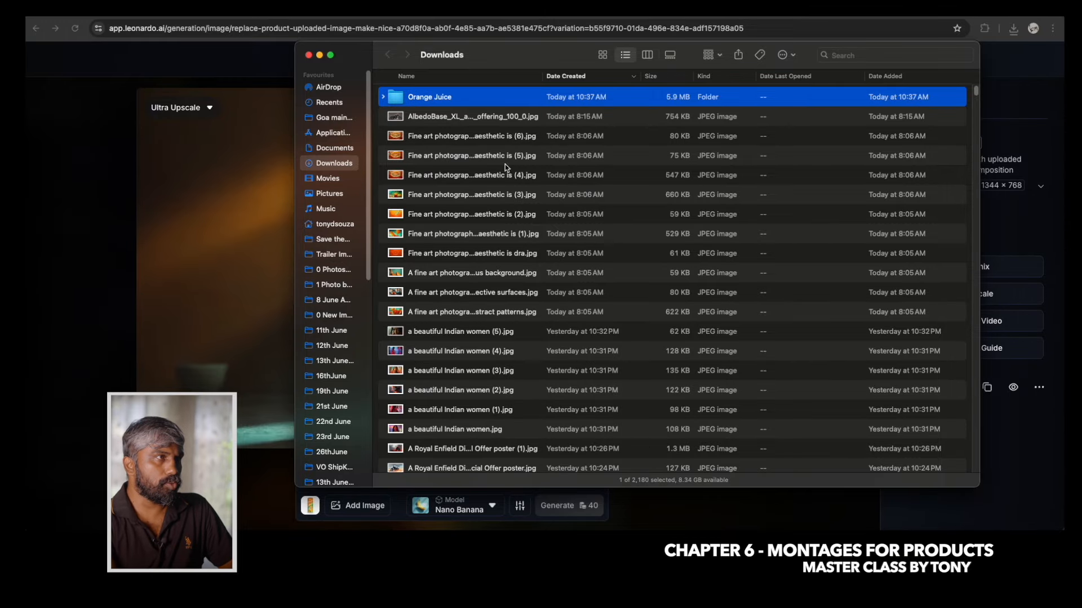
Open the Orange Juice folder and preview the splashing orange shots and the upscaled can image.
{"action": "double_click", "coordinate": [465, 102]}
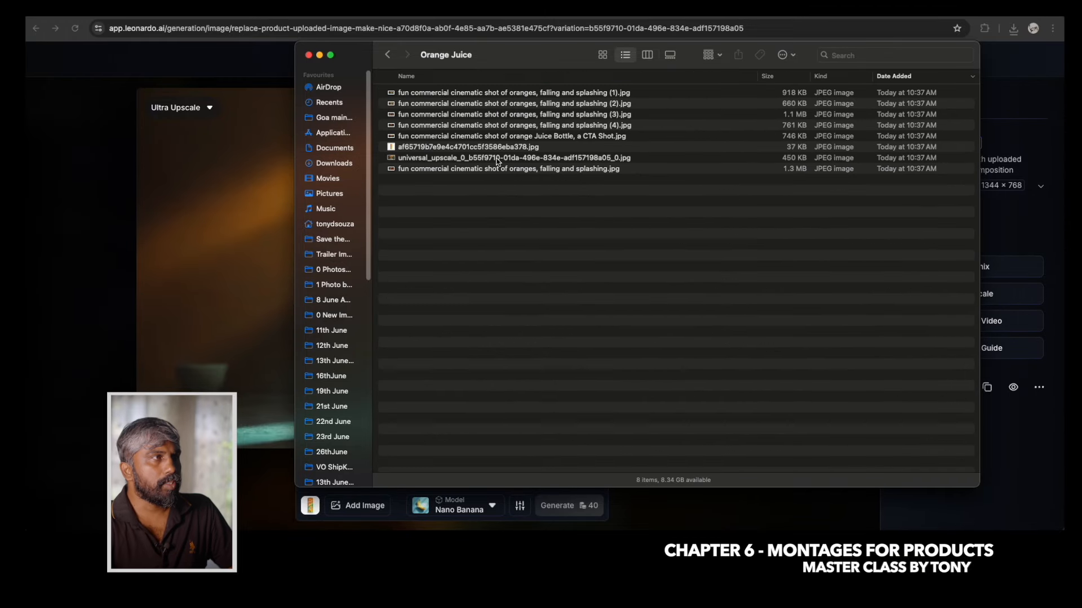
{"action": "left_click", "coordinate": [435, 148]}
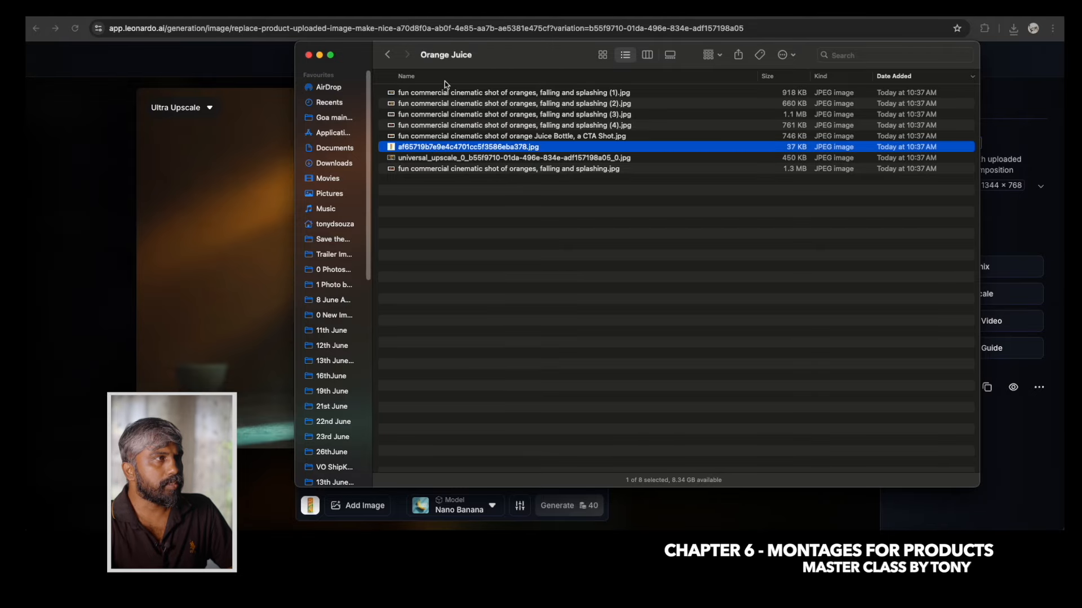
{"action": "left_click", "coordinate": [465, 94]}
{"action": "key", "text": "space"}
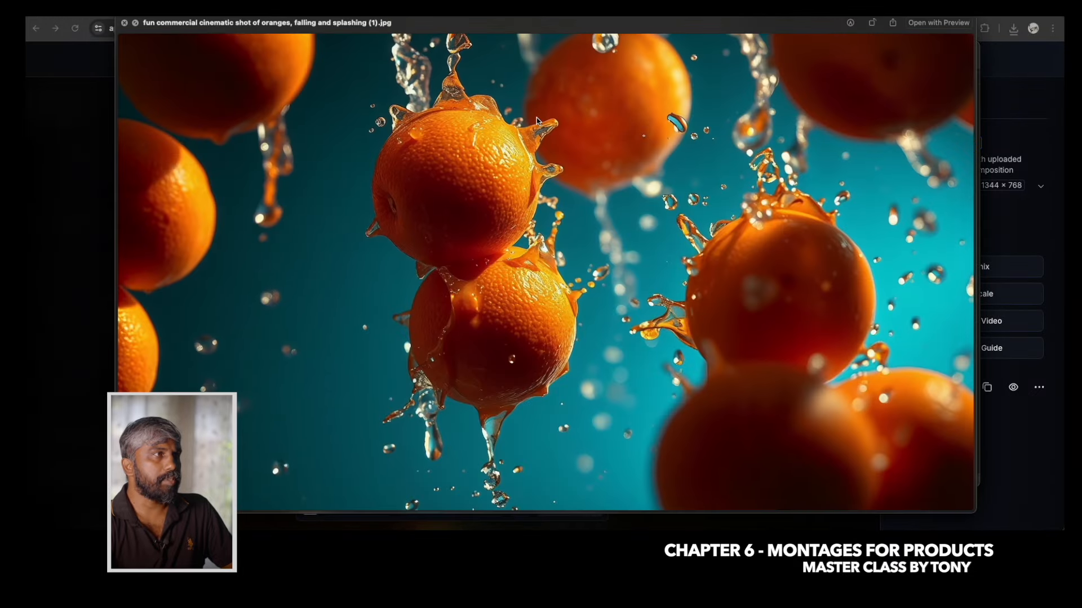
{"action": "key", "text": "Down"}
{"action": "key", "text": "Down"}
{"action": "key", "text": "Down"}
{"action": "key", "text": "Up"}
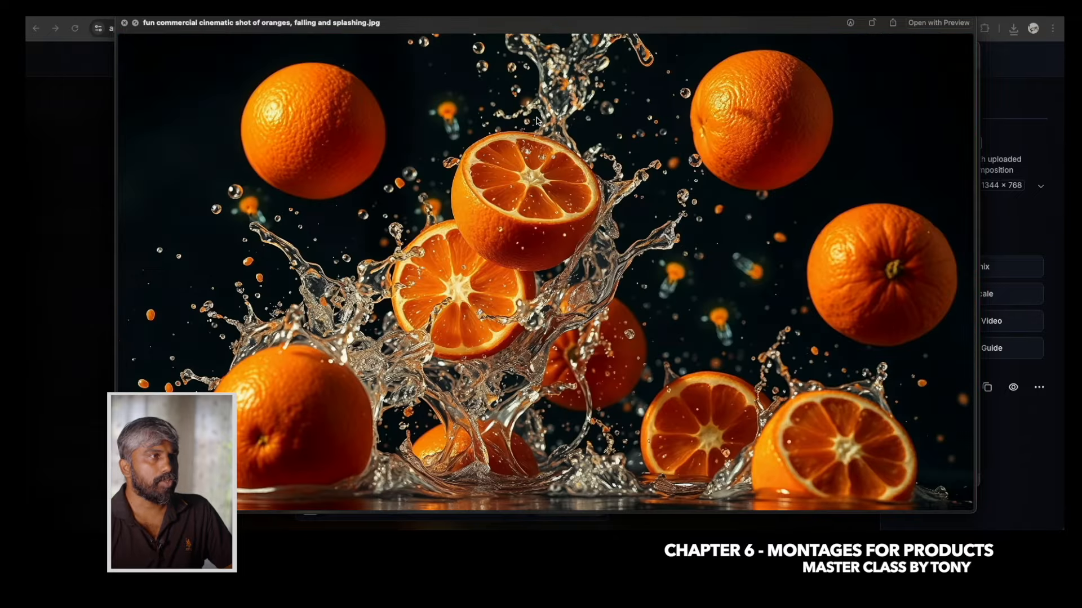
{"action": "key", "text": "space"}
{"action": "key", "text": "Up"}
{"action": "key", "text": "space"}
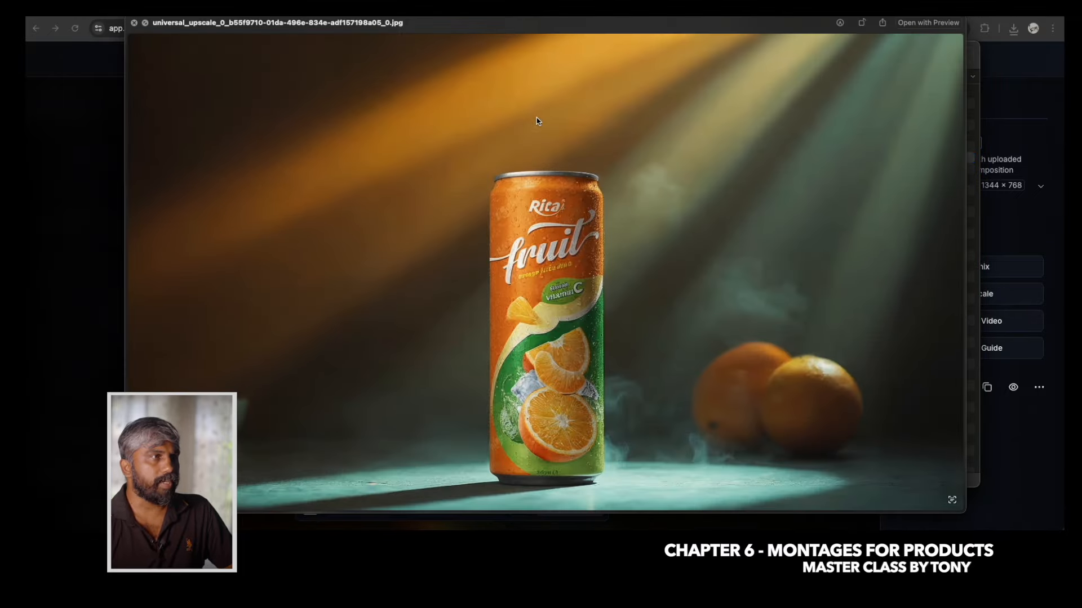
{"action": "key", "text": "space"}
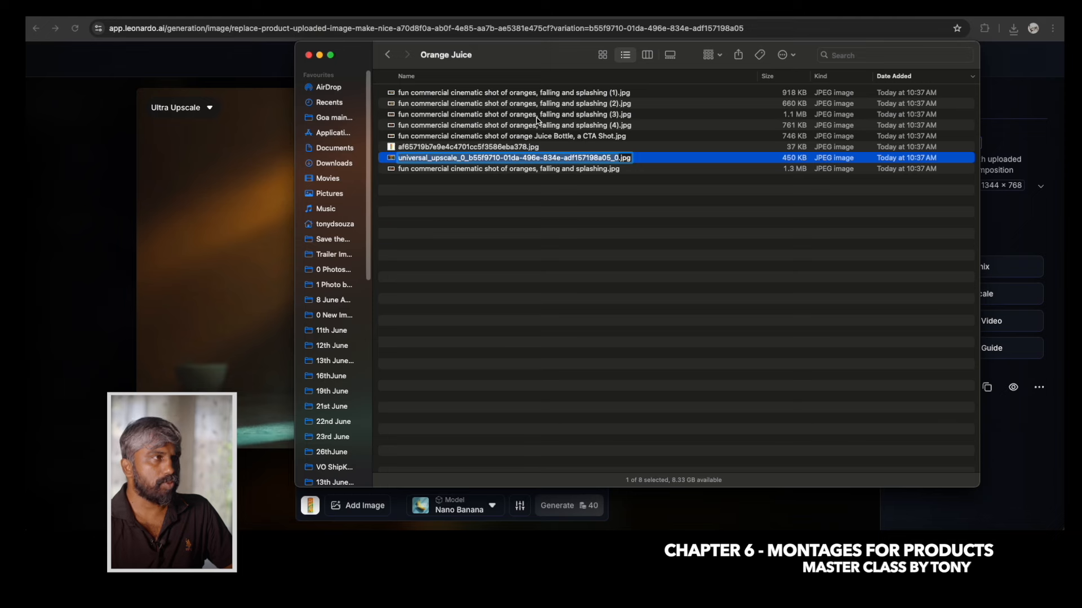
Rename the upscaled can image as 8 and the original can product picture as 9.
{"action": "key", "text": "Return"}
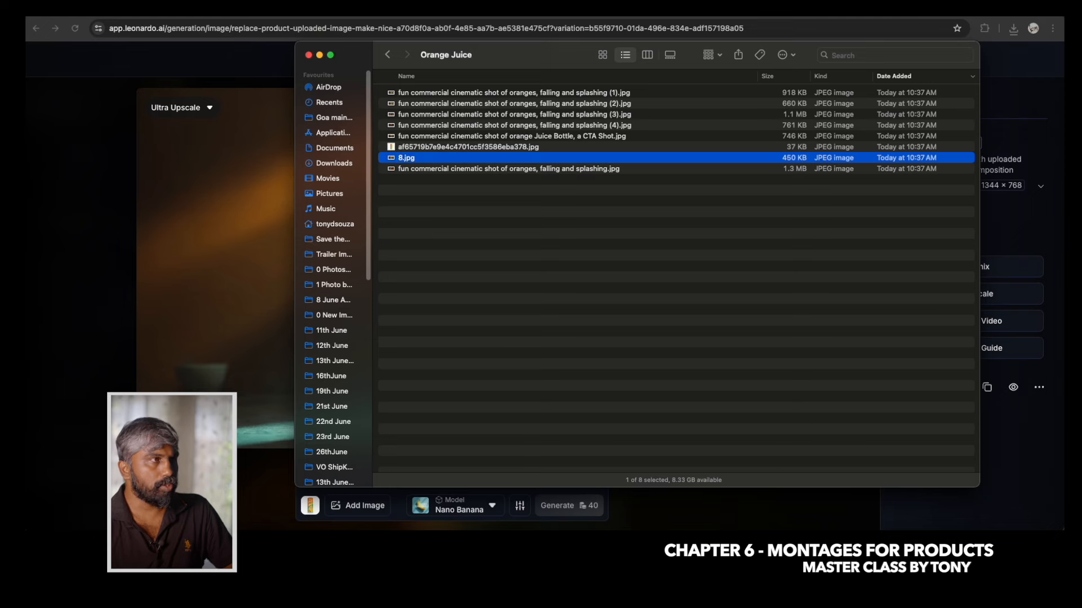
{"action": "key", "text": "Up"}
{"action": "key", "text": "Return"}
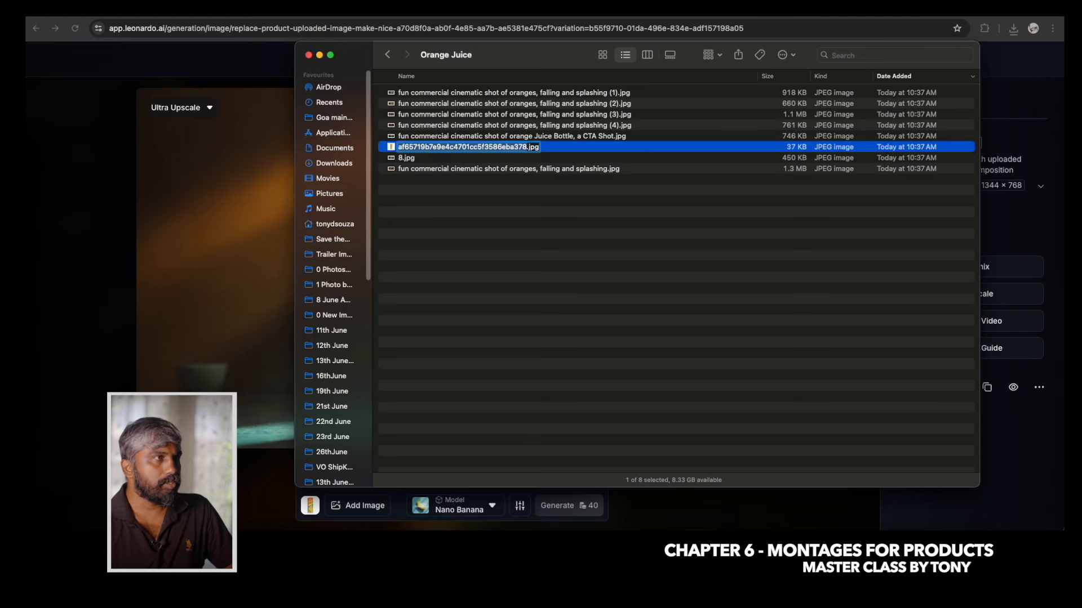
{"action": "type", "text": "9"}
{"action": "key", "text": "Return"}
Preview the renamed can images 9.jpg and 8.jpg, and move the selection up to the splashing orange shots.
{"action": "key", "text": "space"}
{"action": "key", "text": "Down"}
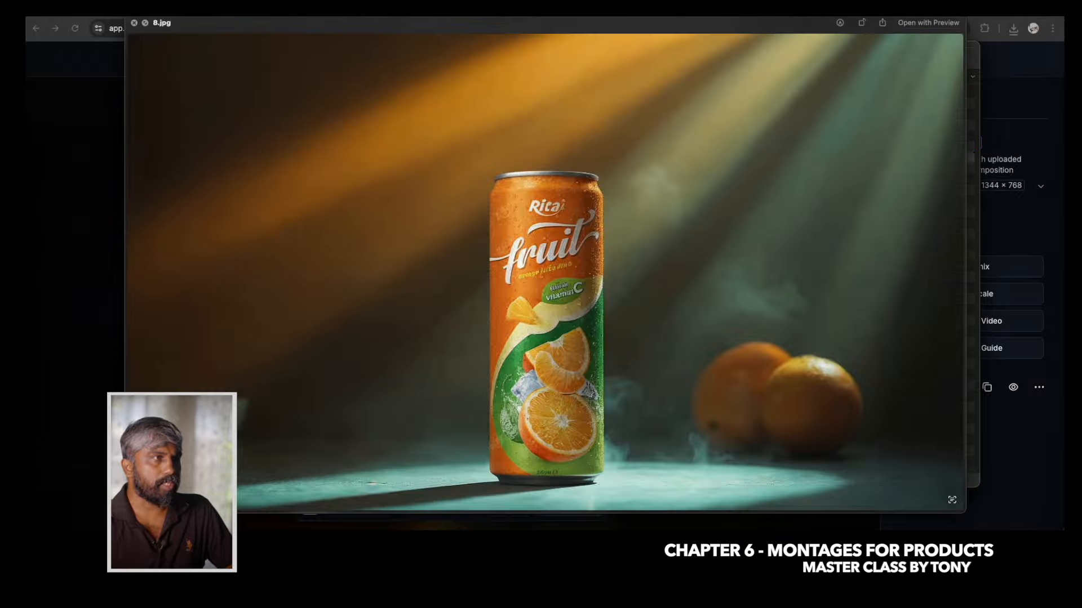
{"action": "key", "text": "space"}
{"action": "key", "text": "Up"}
{"action": "key", "text": "Up"}
{"action": "key", "text": "Up"}
{"action": "key", "text": "Up"}
{"action": "key", "text": "Up"}
{"action": "key", "text": "Up"}
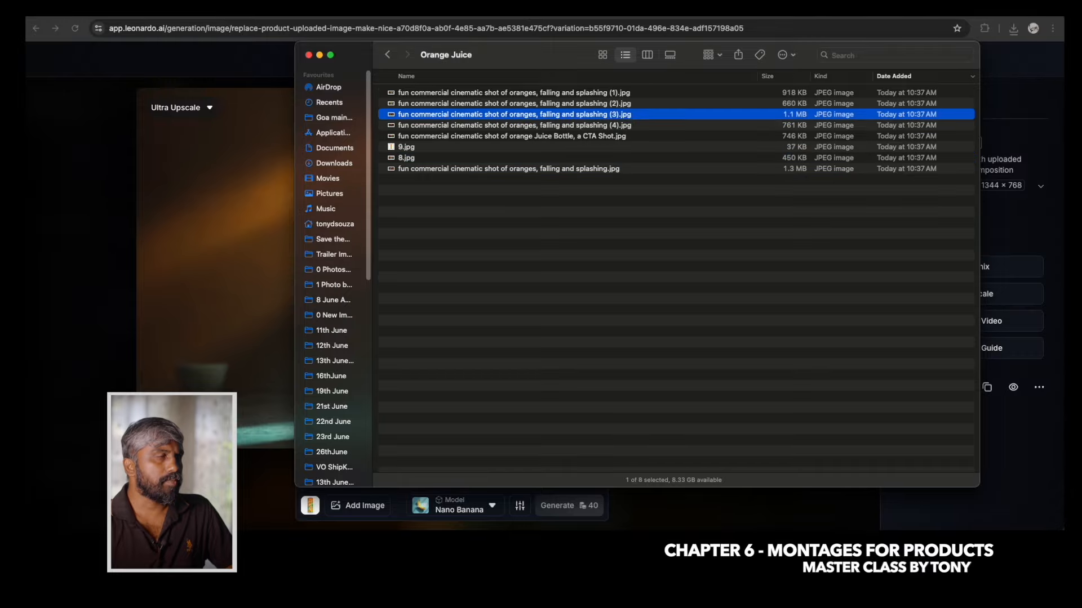
Preview the splashing orange shots and delete the file numbered (1) from the Orange Juice folder.
{"action": "key", "text": "space"}
{"action": "key", "text": "Down"}
{"action": "key", "text": "Down"}
{"action": "key", "text": "Up"}
{"action": "key", "text": "Up"}
{"action": "key", "text": "space"}
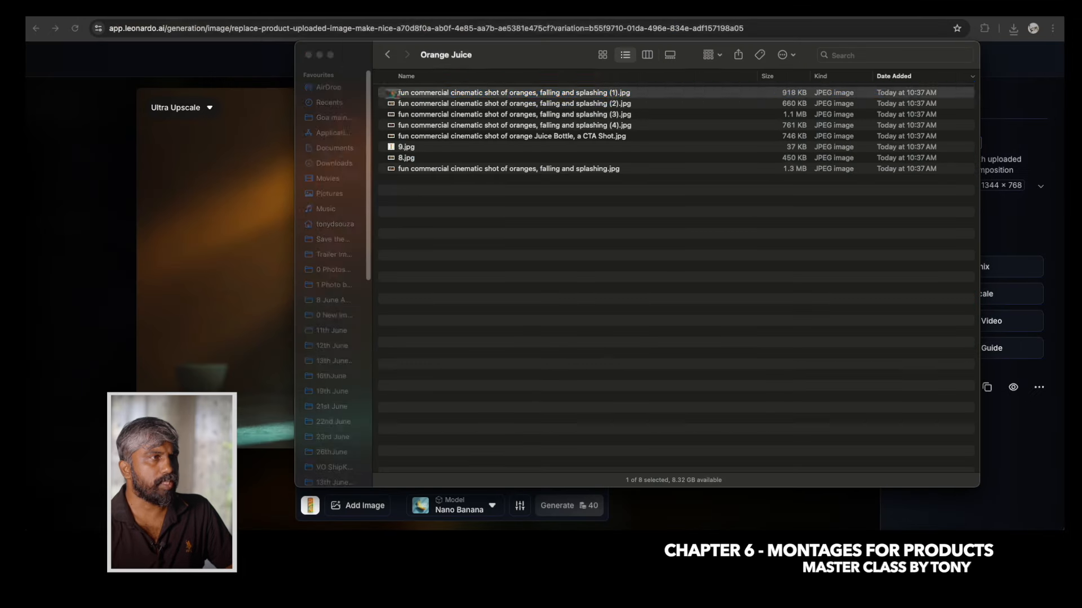
{"action": "key", "text": "super+BackSpace"}
Preview the unnumbered "oranges, falling and splashing" shot at the end of the list and rename it as 1.
{"action": "key", "text": "Down"}
{"action": "key", "text": "Down"}
{"action": "key", "text": "Down"}
{"action": "key", "text": "Down"}
{"action": "key", "text": "Down"}
{"action": "key", "text": "Down"}
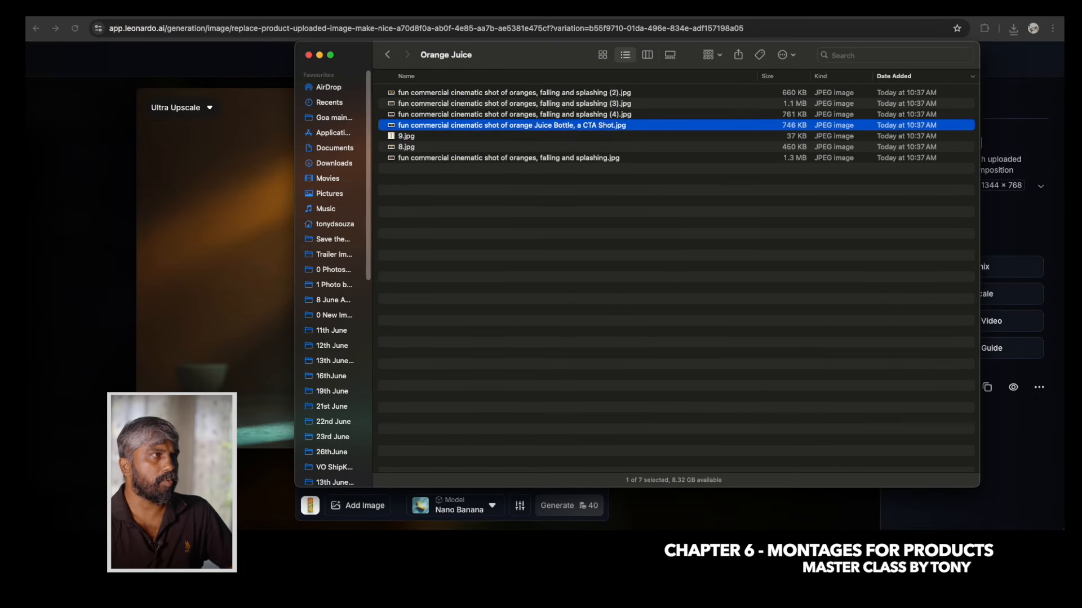
{"action": "key", "text": "space"}
{"action": "key", "text": "space"}
{"action": "key", "text": "Return"}
{"action": "type", "text": "1"}
{"action": "key", "text": "Return"}
Preview the orange juice bottle CTA shot and delete it from the folder.
{"action": "key", "text": "Up"}
{"action": "key", "text": "Up"}
{"action": "key", "text": "space"}
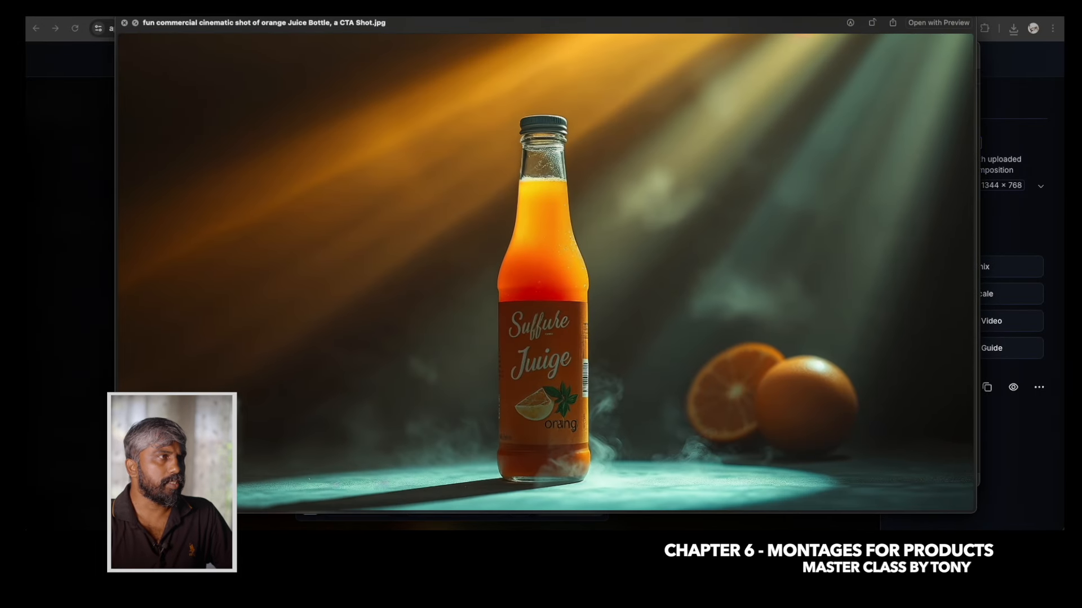
{"action": "key", "text": "space"}
{"action": "key", "text": "space"}
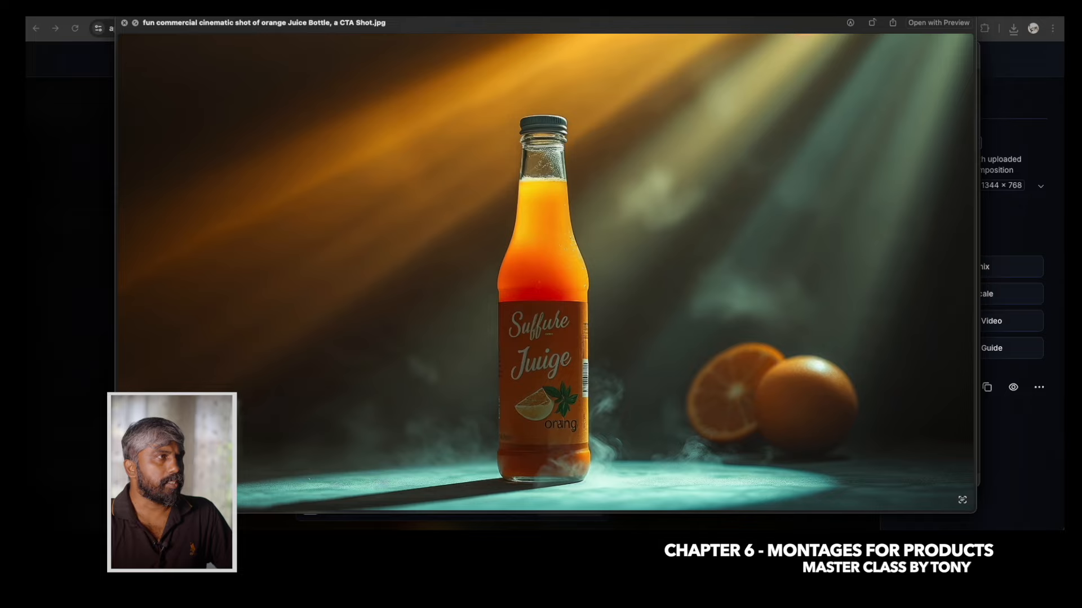
{"action": "key", "text": "Down"}
{"action": "key", "text": "Down"}
{"action": "key", "text": "space"}
{"action": "key", "text": "Up"}
{"action": "key", "text": "Up"}
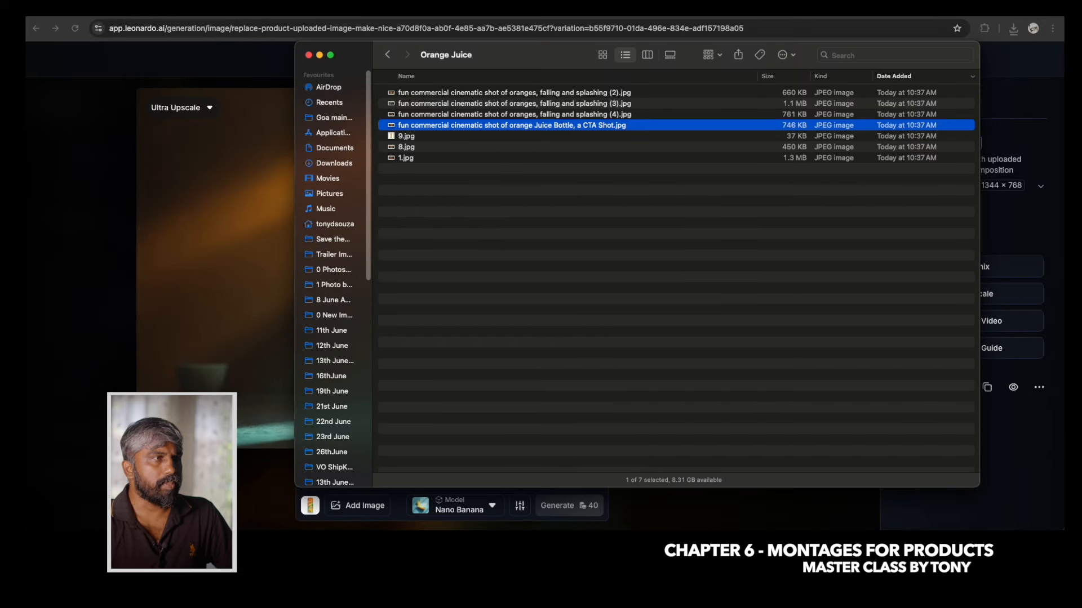
{"action": "key", "text": "super+BackSpace"}
Preview the splashing oranges shot numbered (4) and rename it as 2.
{"action": "key", "text": "Up"}
{"action": "key", "text": "space"}
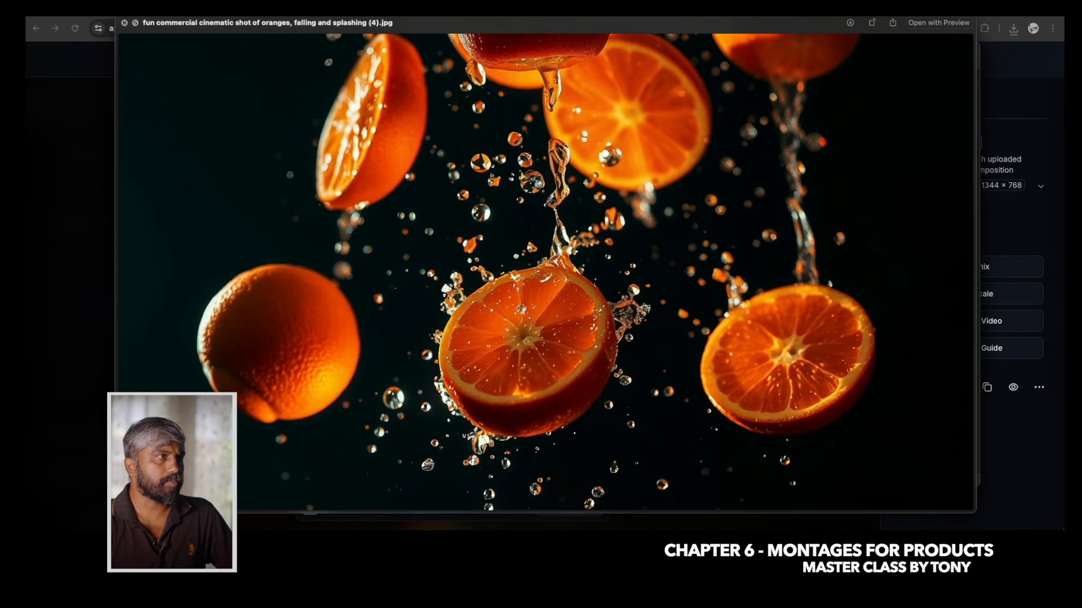
{"action": "key", "text": "space"}
{"action": "type", "text": "2"}
{"action": "key", "text": "Return"}
Preview the splashing oranges shot numbered (3) and rename it as 3.
{"action": "key", "text": "Up"}
{"action": "key", "text": "space"}
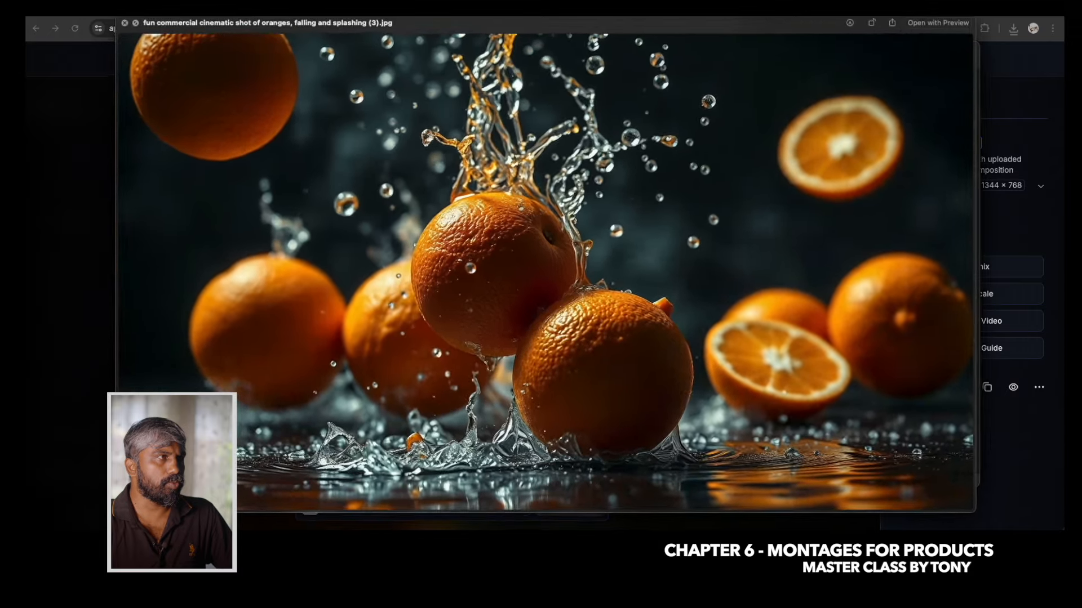
{"action": "key", "text": "space"}
{"action": "key", "text": "Return"}
{"action": "type", "text": "3"}
{"action": "key", "text": "Return"}
Preview the splashing oranges shot numbered (2) and rename it as 4.
{"action": "key", "text": "Up"}
{"action": "key", "text": "space"}
{"action": "key", "text": "space"}
{"action": "key", "text": "Return"}
{"action": "type", "text": "4"}
{"action": "key", "text": "Return"}
Sort the Orange Juice folder's images by name in ascending order.
{"action": "key", "text": "Down"}
{"action": "key", "text": "Down"}
{"action": "key", "text": "Down"}
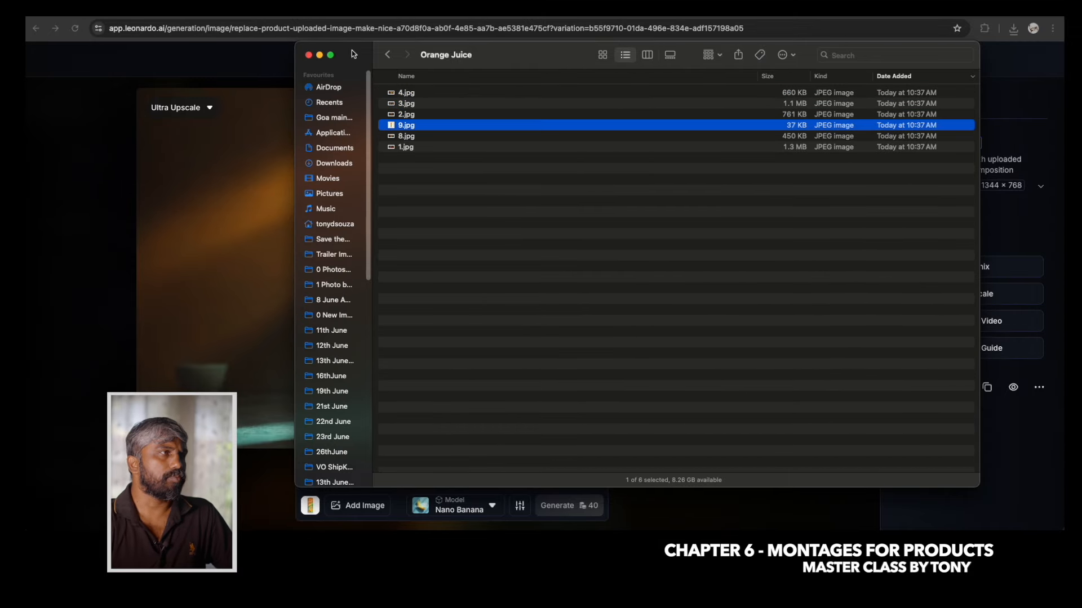
{"action": "left_click", "coordinate": [440, 77]}
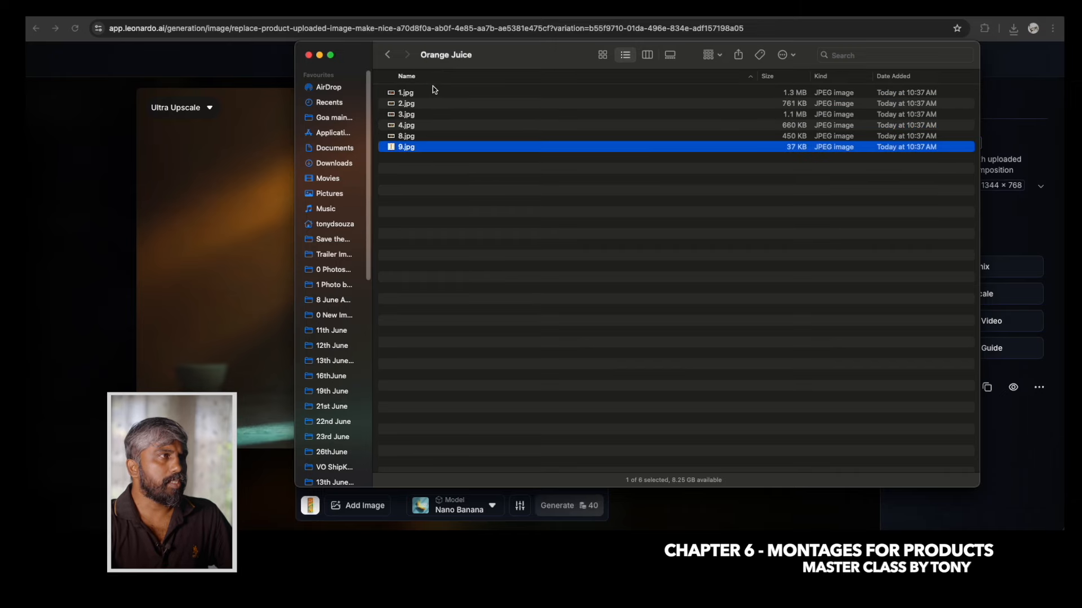
Preview the numbered images in order, from 1.jpg through to the can shot 8.jpg.
{"action": "left_click", "coordinate": [421, 173]}
{"action": "left_click", "coordinate": [414, 94]}
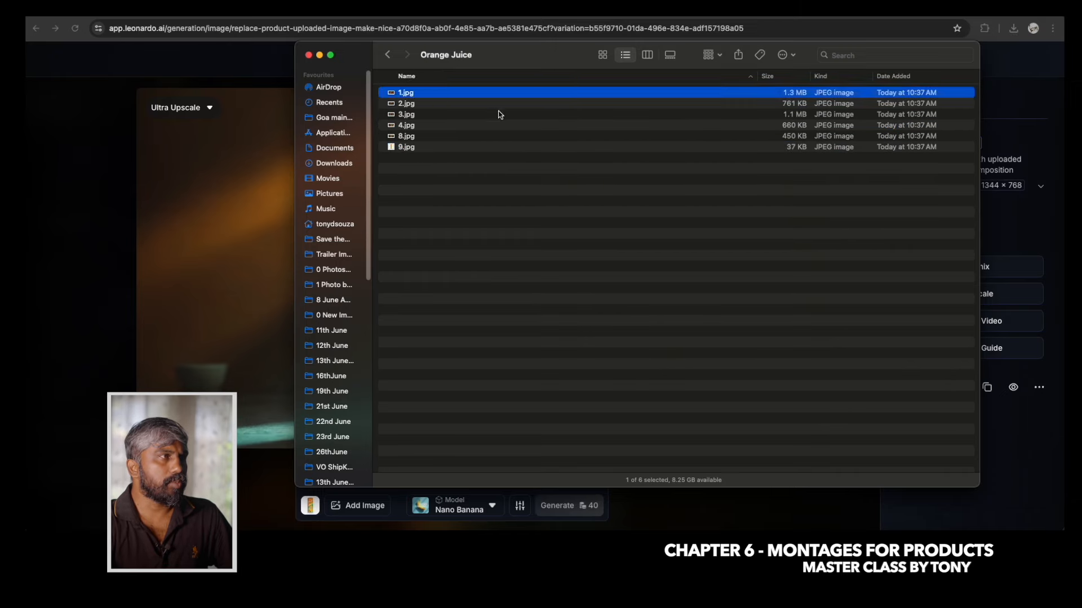
{"action": "key", "text": "space"}
{"action": "key", "text": "Down"}
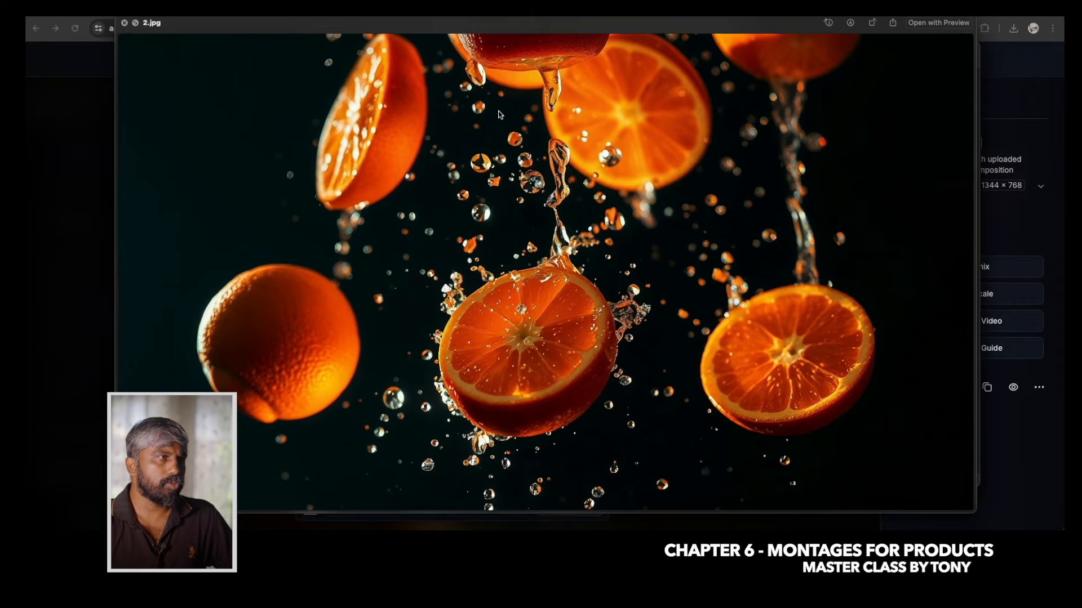
{"action": "key", "text": "Down"}
{"action": "key", "text": "Down"}
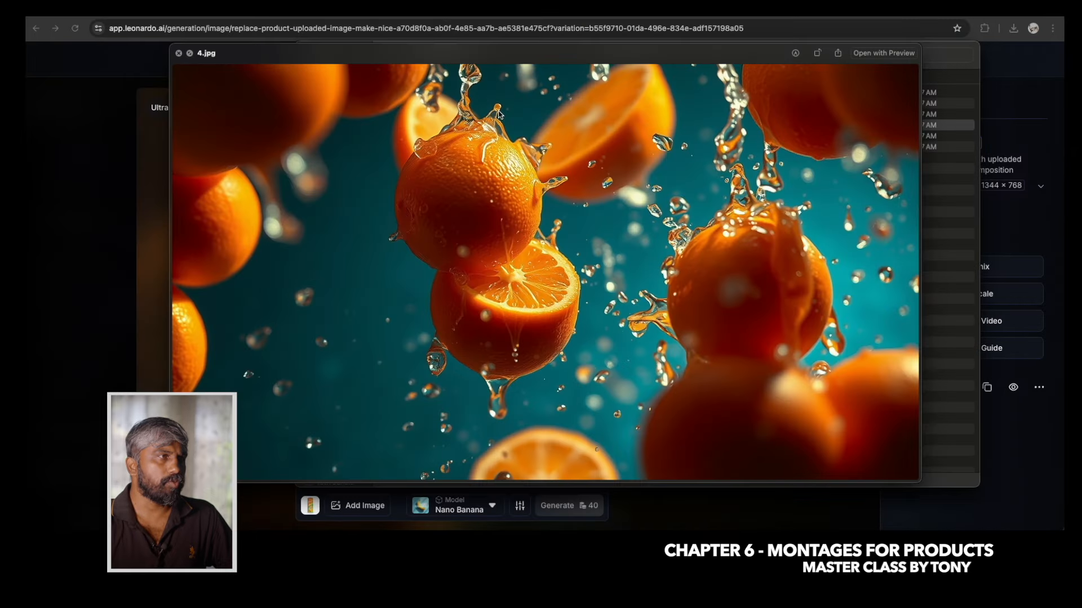
{"action": "key", "text": "Down"}
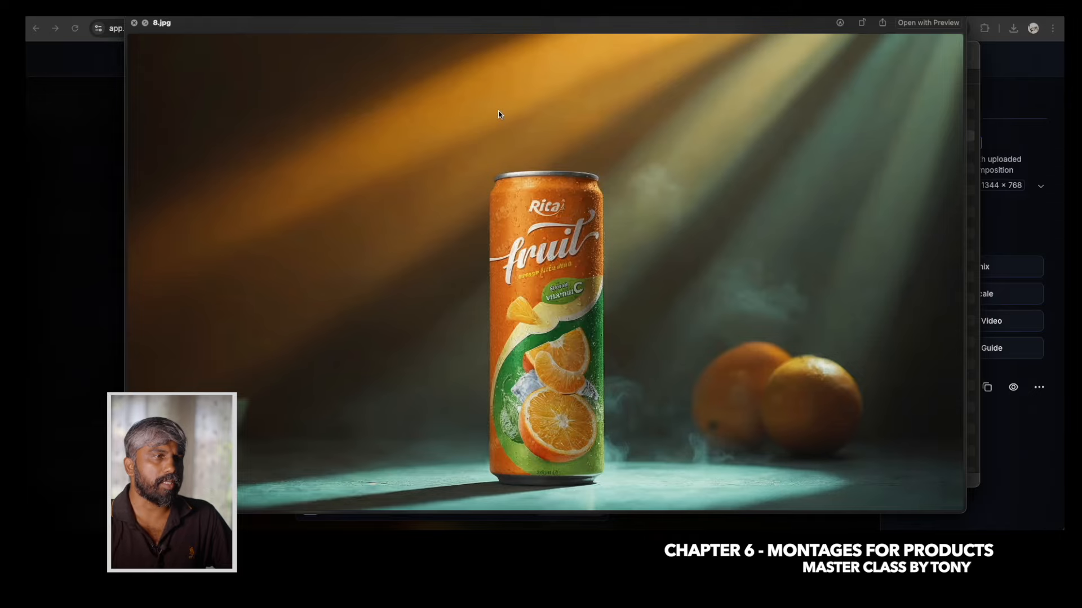
{"action": "key", "text": "space"}
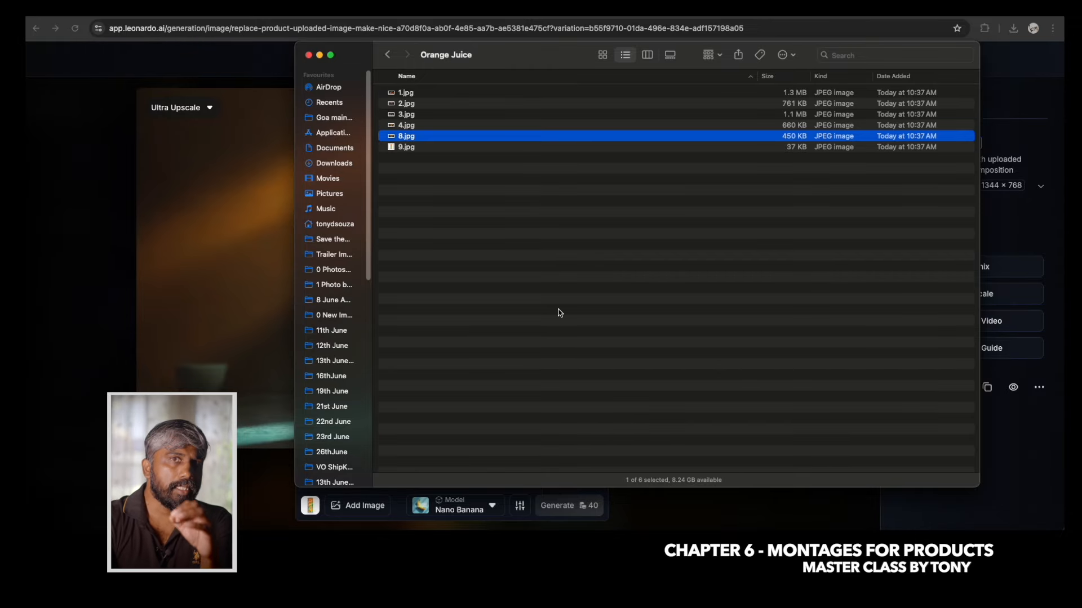
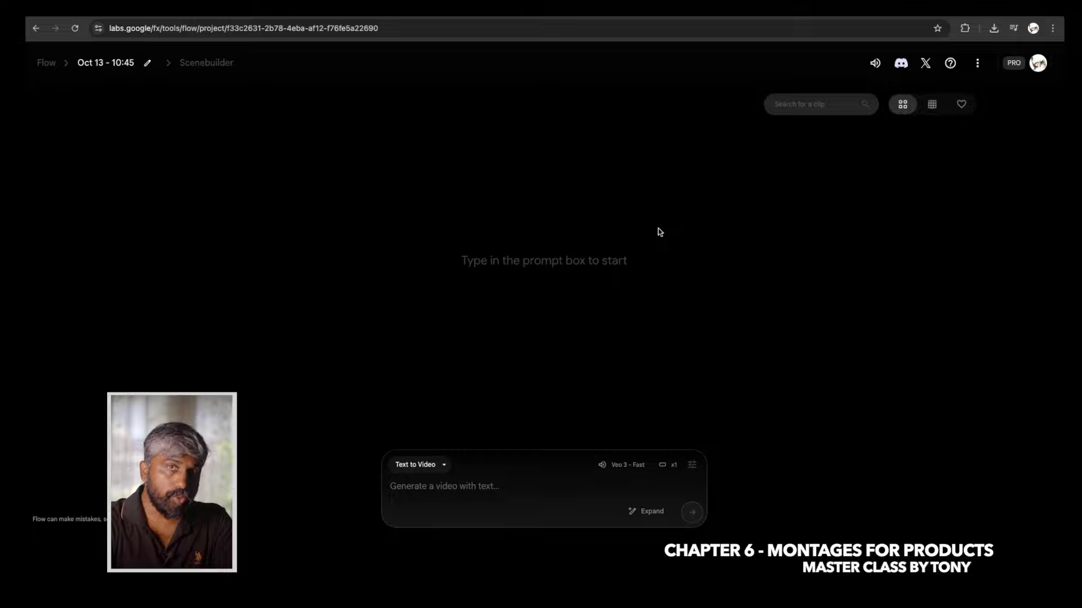
In Google Flow, check the account's remaining AI credits and create a new project from the home page.
{"action": "left_click", "coordinate": [1038, 63]}
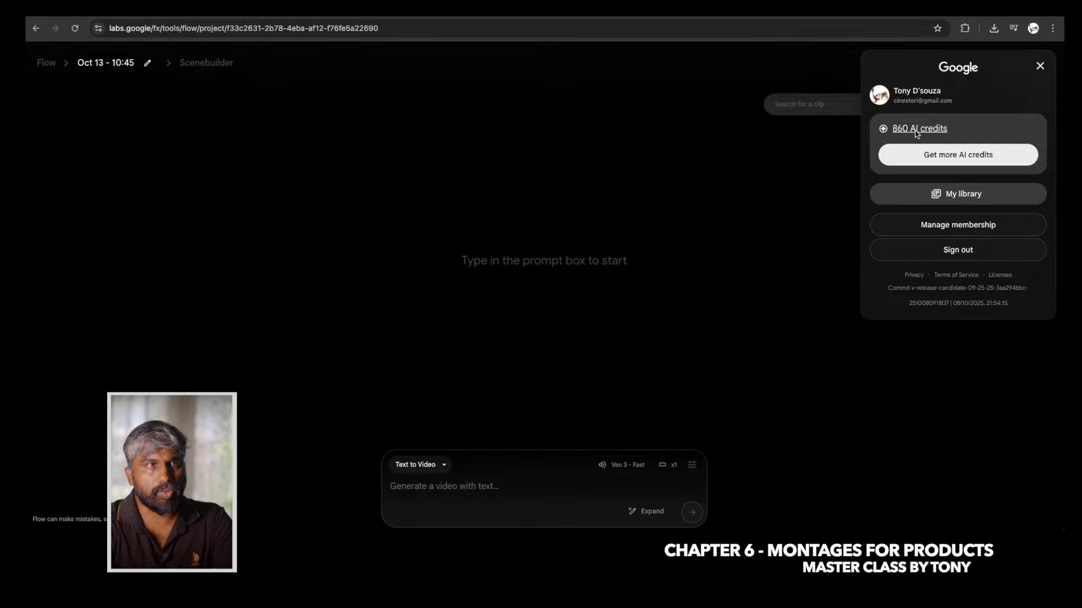
{"action": "left_click", "coordinate": [1040, 67]}
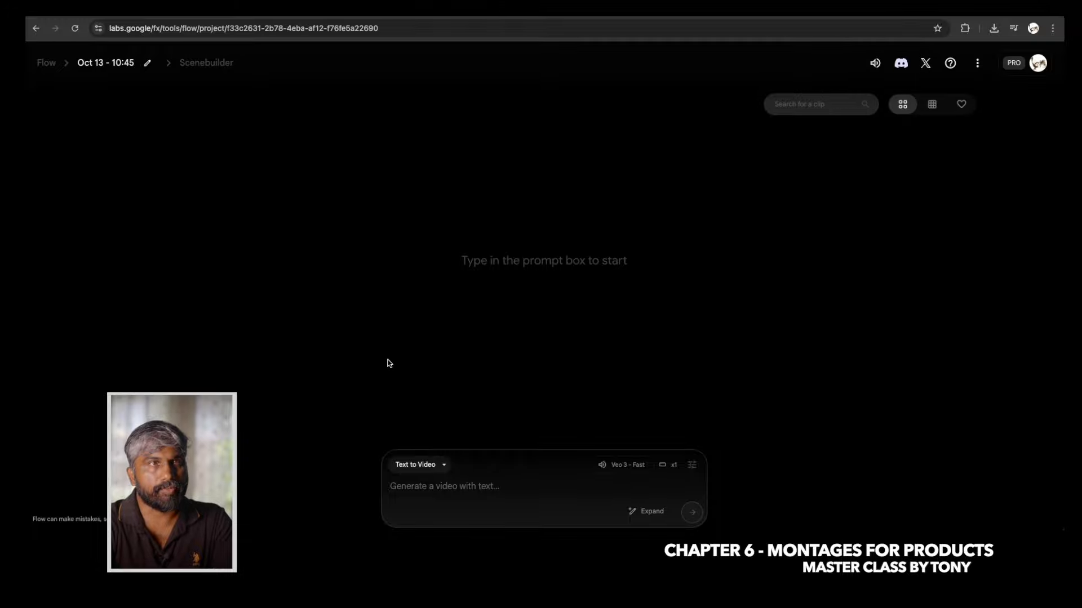
{"action": "left_click", "coordinate": [46, 63]}
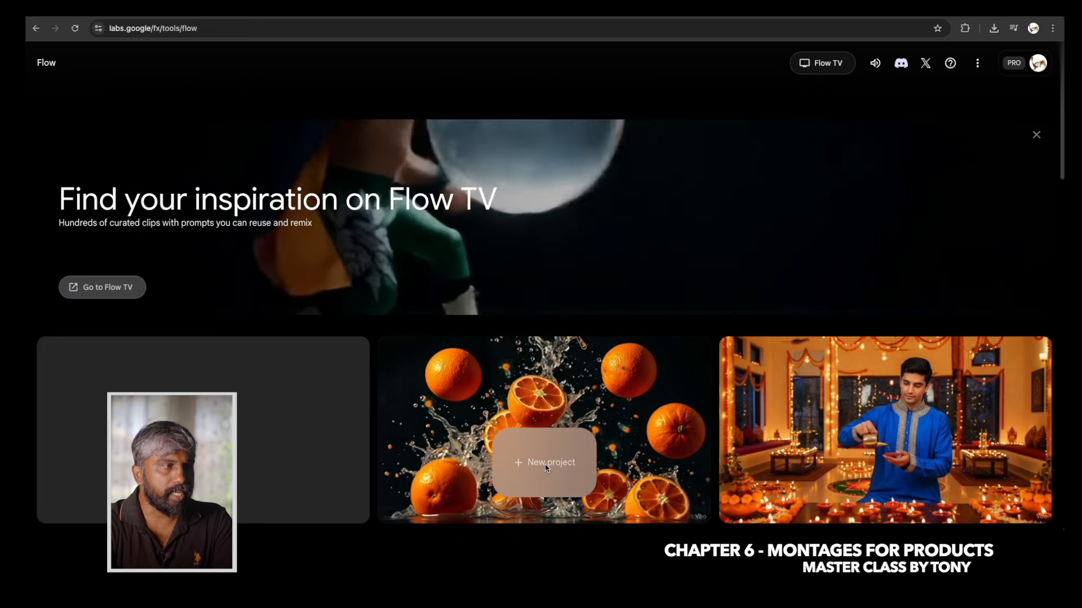
{"action": "left_click", "coordinate": [567, 466]}
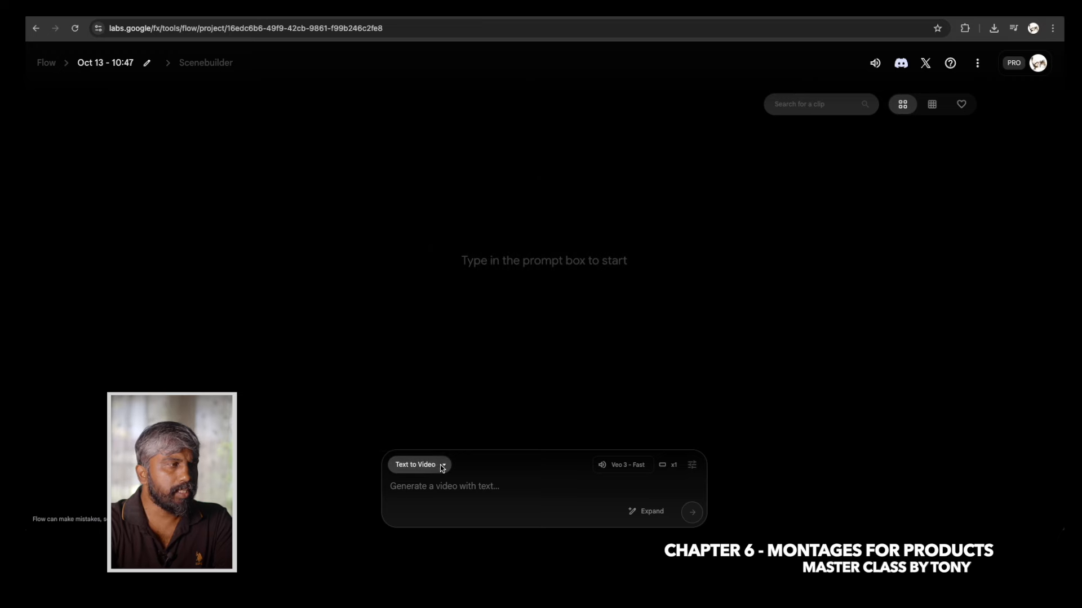
Set the generation mode to Frames to Video and upload 1.jpg from the Orange Juice folder as the start frame.
{"action": "left_click", "coordinate": [437, 465]}
{"action": "left_click", "coordinate": [422, 413]}
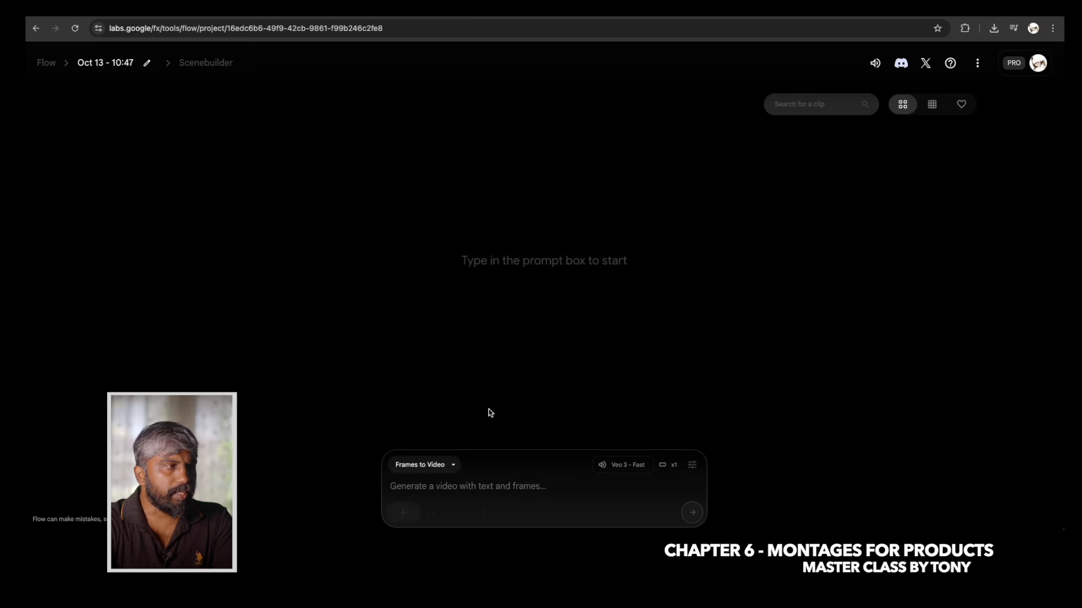
{"action": "left_click", "coordinate": [406, 518]}
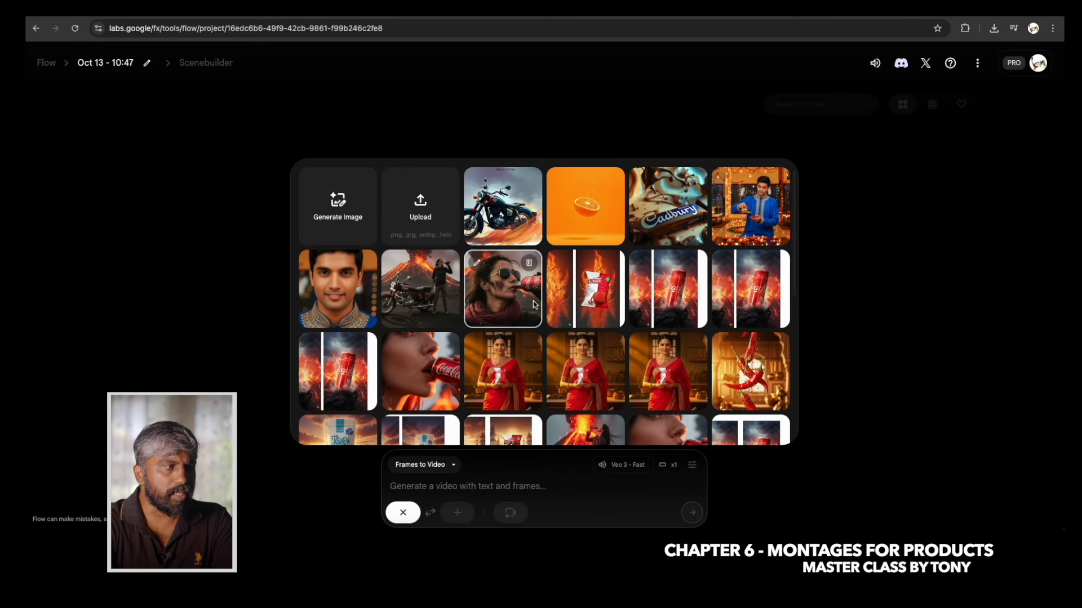
{"action": "left_click", "coordinate": [418, 206]}
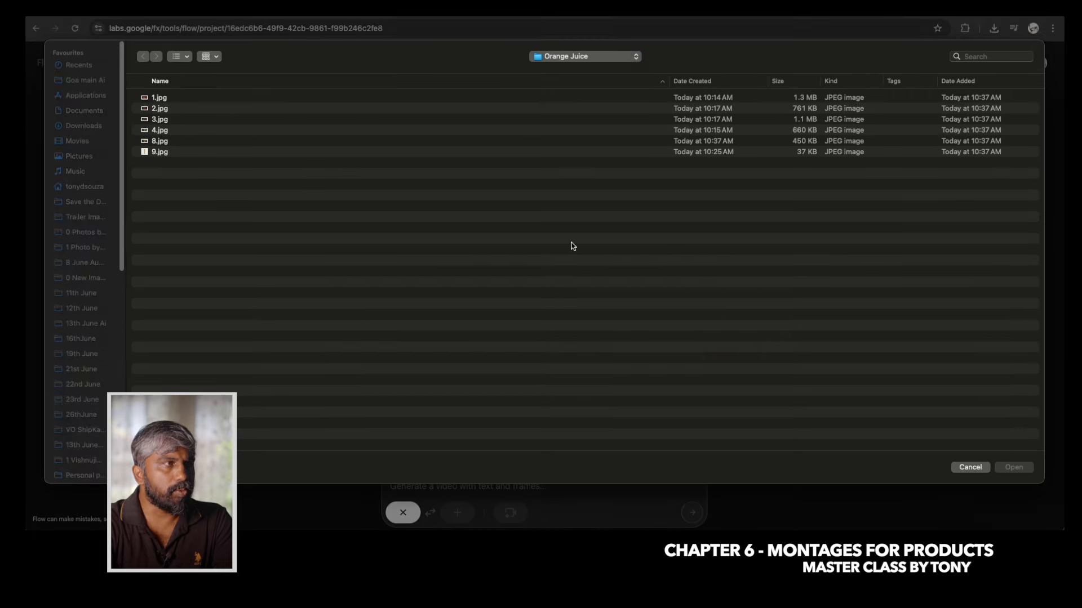
{"action": "left_click", "coordinate": [193, 101]}
{"action": "key", "text": "space"}
{"action": "key", "text": "space"}
{"action": "key", "text": "Return"}
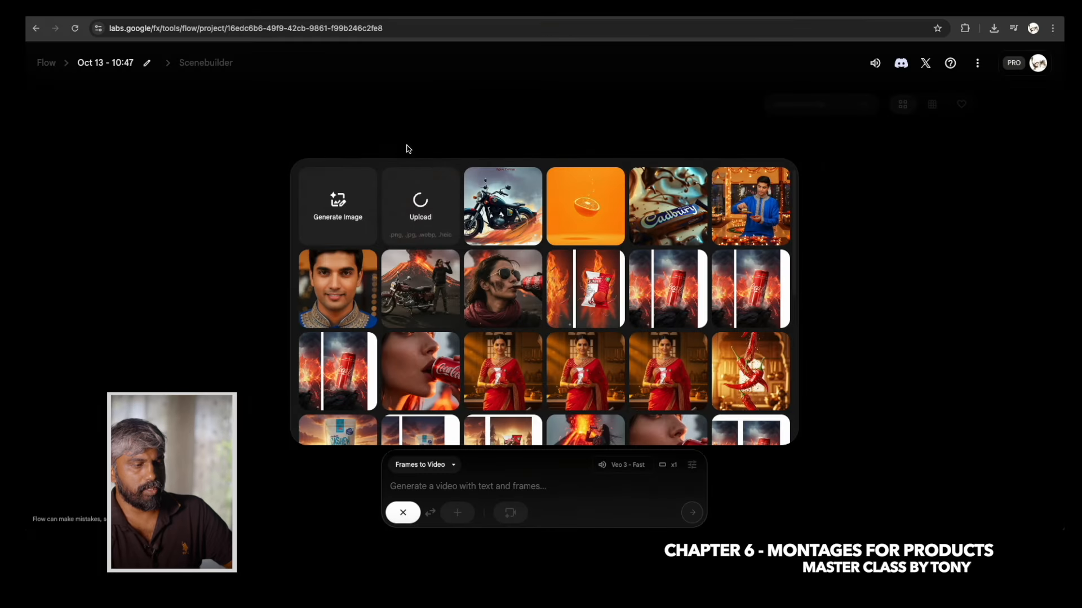
{"action": "left_click", "coordinate": [839, 464]}
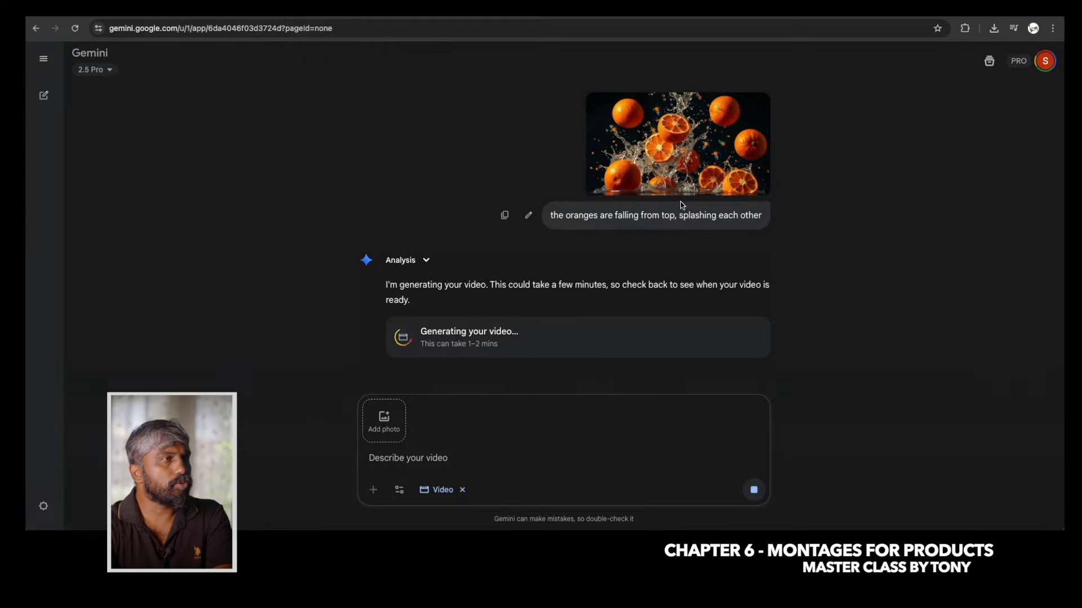
Copy the prompt from the Gemini chat into Flow: "the oranges are falling from top, splashing each other".
{"action": "left_click_drag", "start_coordinate": [551, 220], "coordinate": [748, 224]}
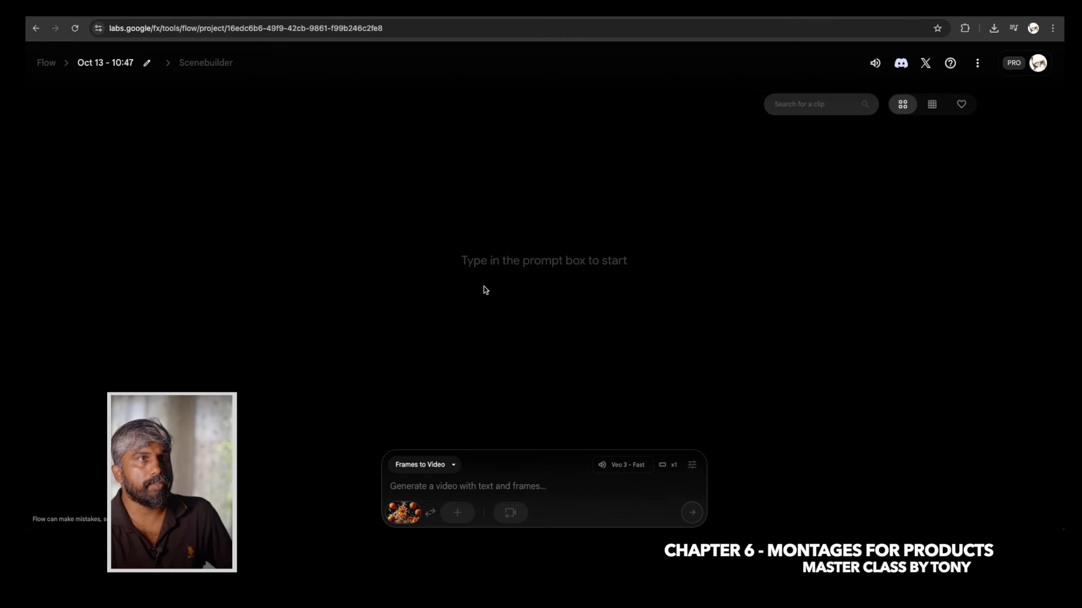
{"action": "type", "text": "the oranges are falling from top, splashing each other"}
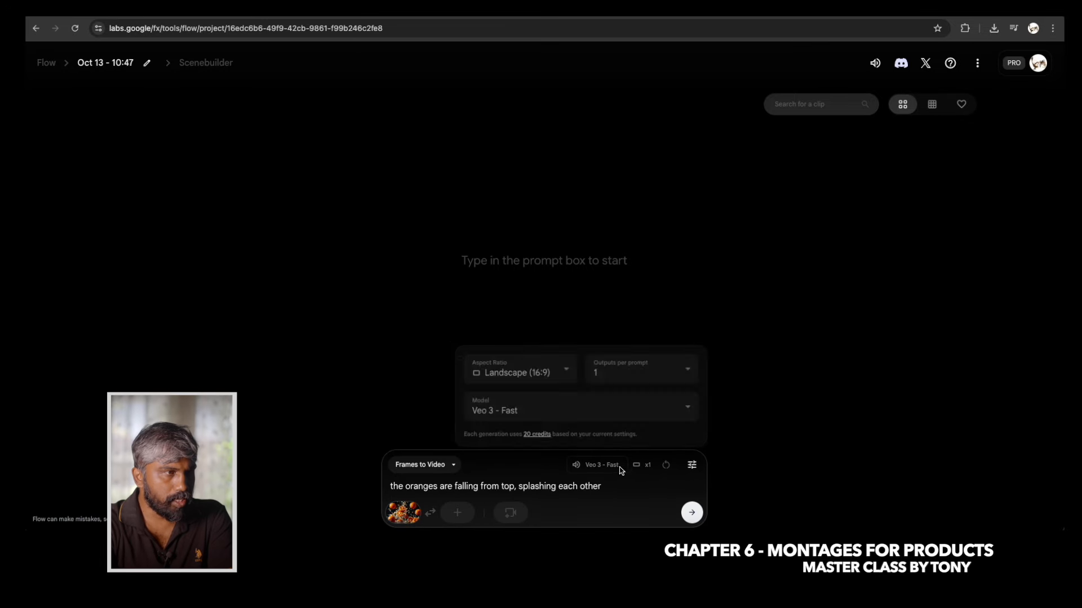
Review the output and model options, keep Landscape (16:9), 1 output and Veo 3 - Fast, and generate the video.
{"action": "left_click", "coordinate": [601, 467]}
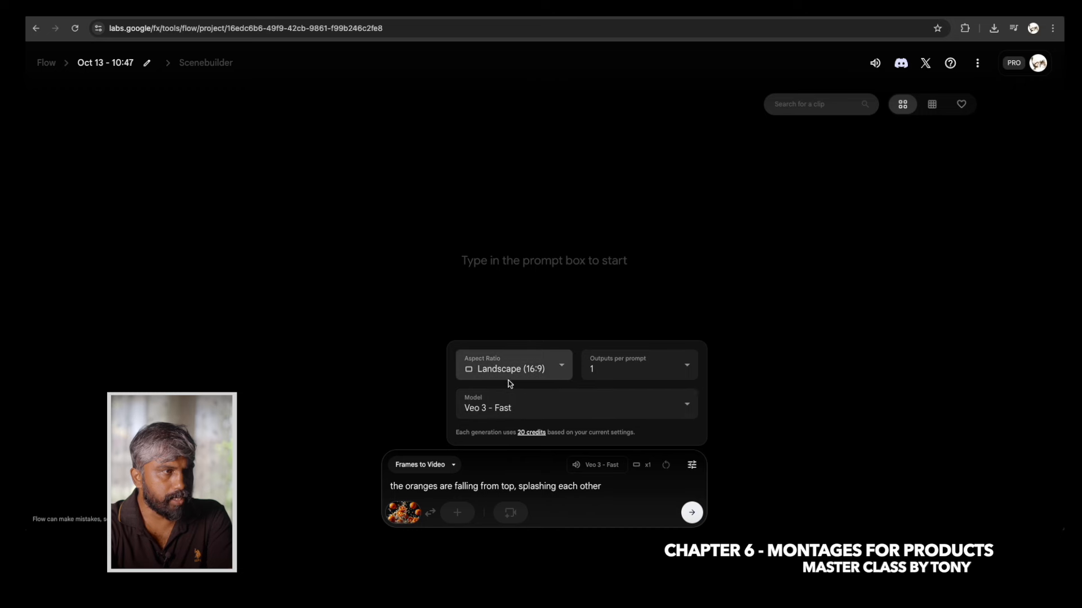
{"action": "left_click", "coordinate": [638, 368]}
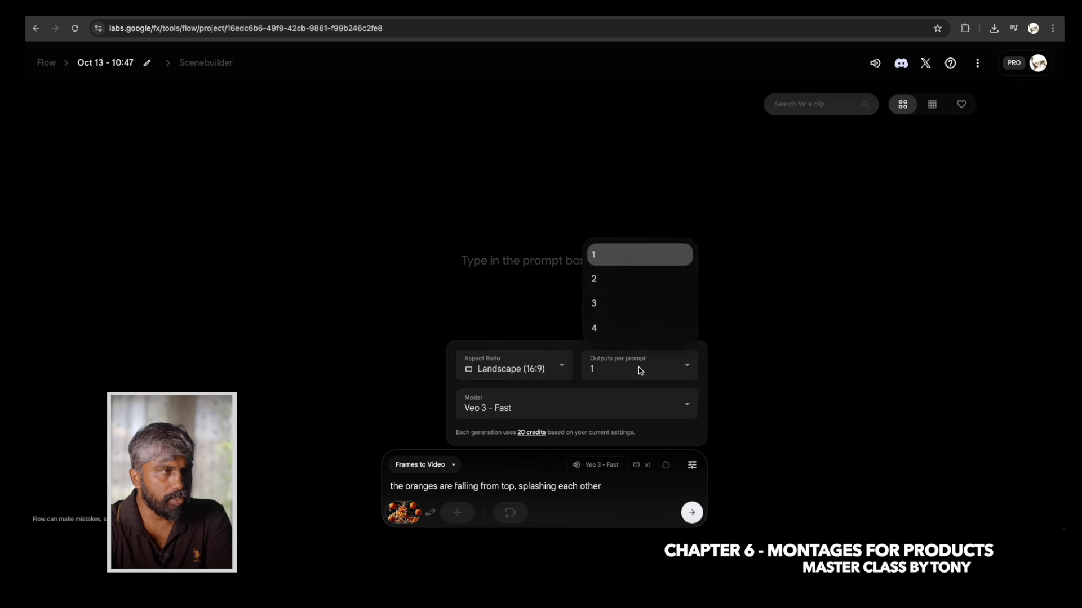
{"action": "left_click", "coordinate": [621, 366]}
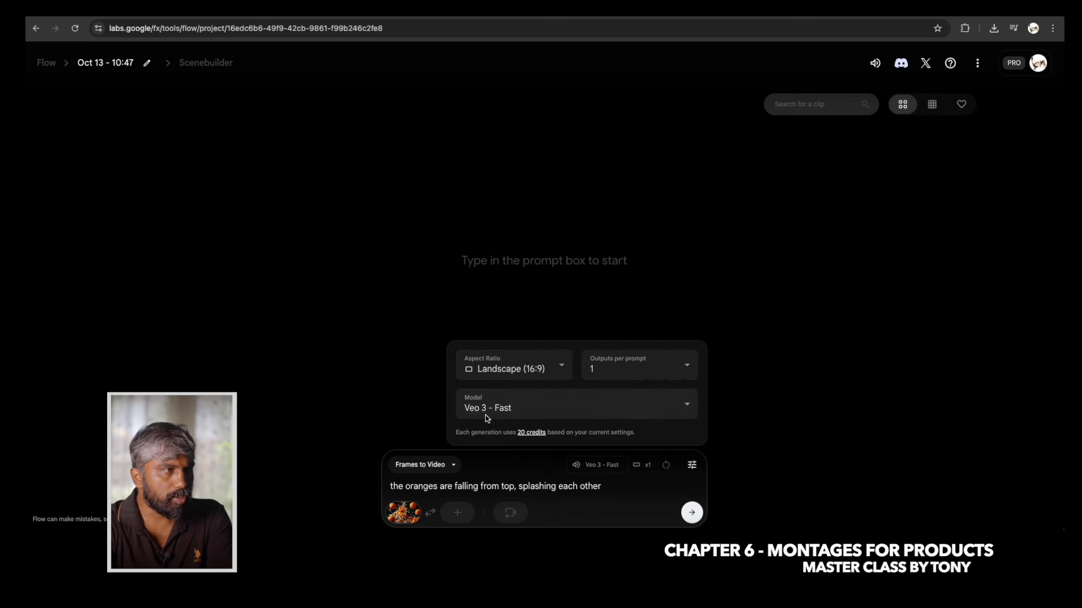
{"action": "left_click", "coordinate": [535, 414]}
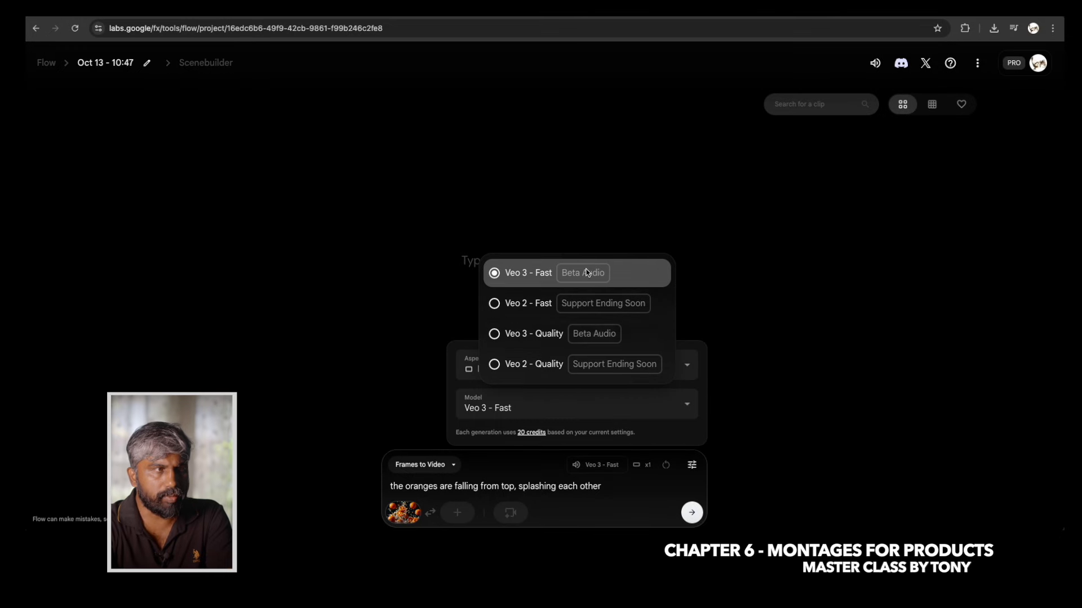
{"action": "left_click", "coordinate": [561, 407]}
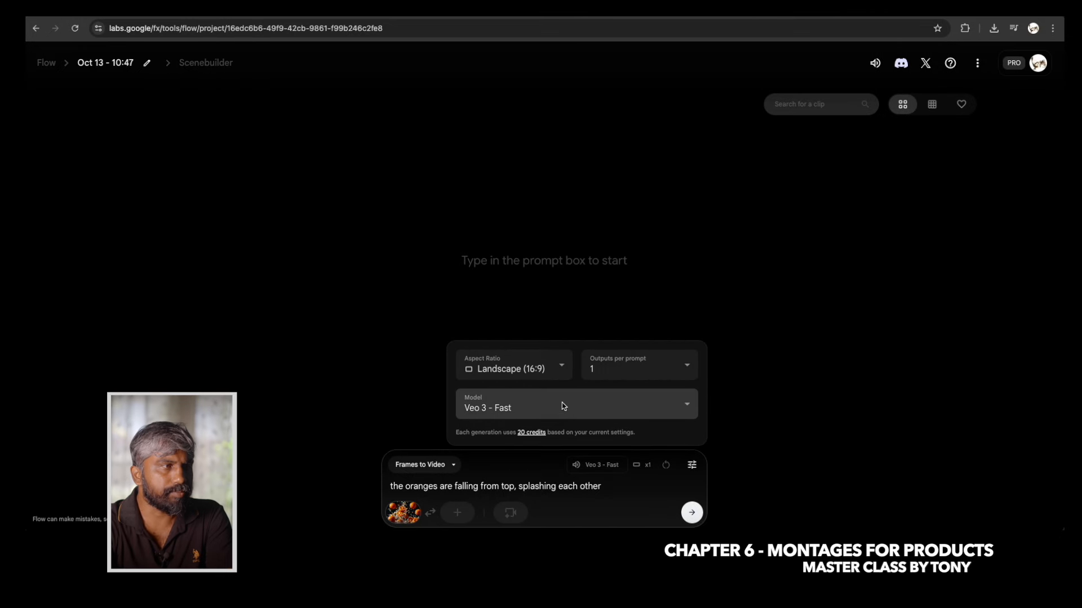
{"action": "left_click", "coordinate": [693, 514]}
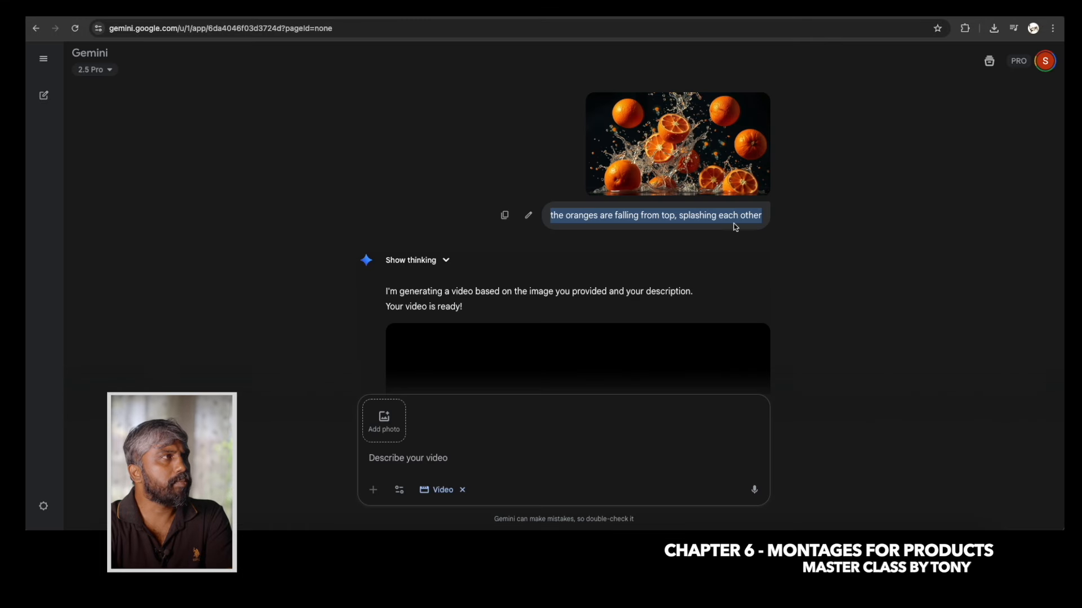
Switch to the Gemini chat and play the generated video of the falling oranges.
{"action": "scroll", "coordinate": [650, 302], "scroll_direction": "down", "scroll_amount": 5}
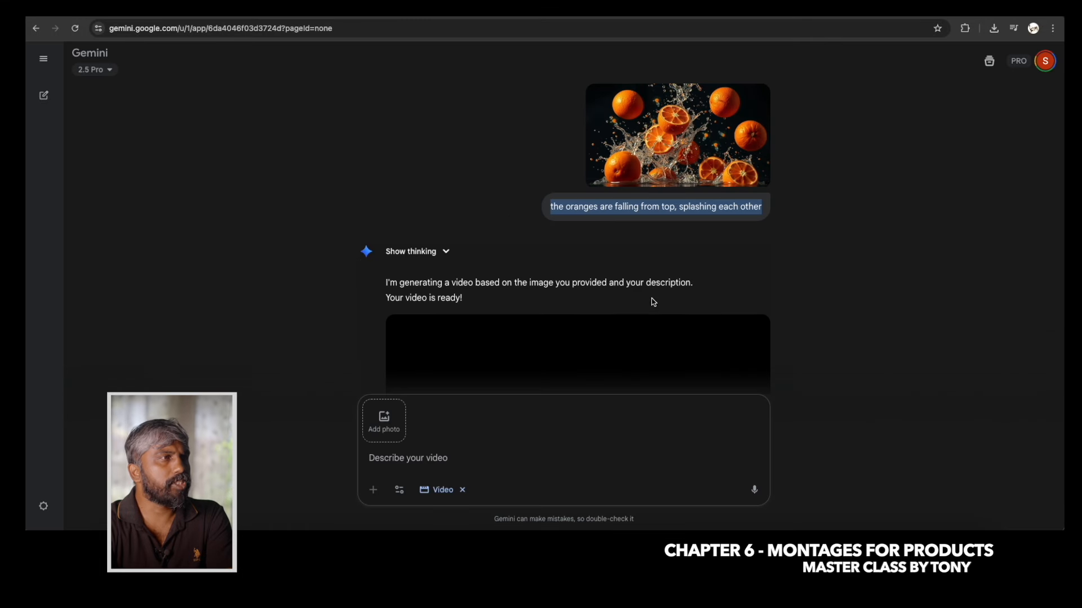
{"action": "left_click", "coordinate": [578, 262]}
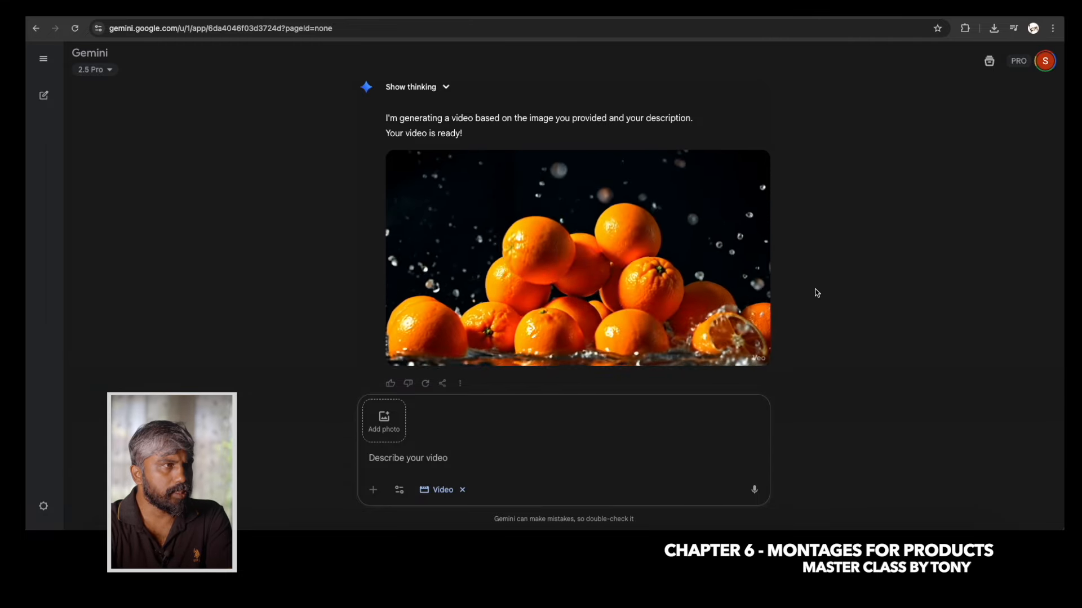
{"action": "mouse_move", "coordinate": [530, 323]}
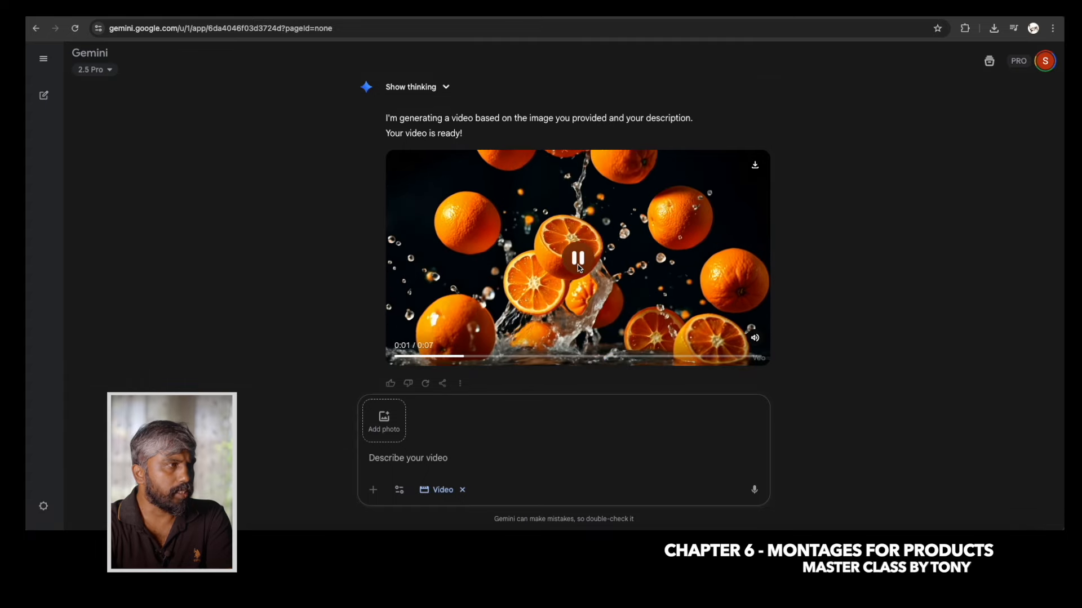
Switch to Kling AI, copy the existing prompt "the oranges are falling from top, splashing each other" and clear the prompt field.
{"action": "left_click", "coordinate": [759, 298]}
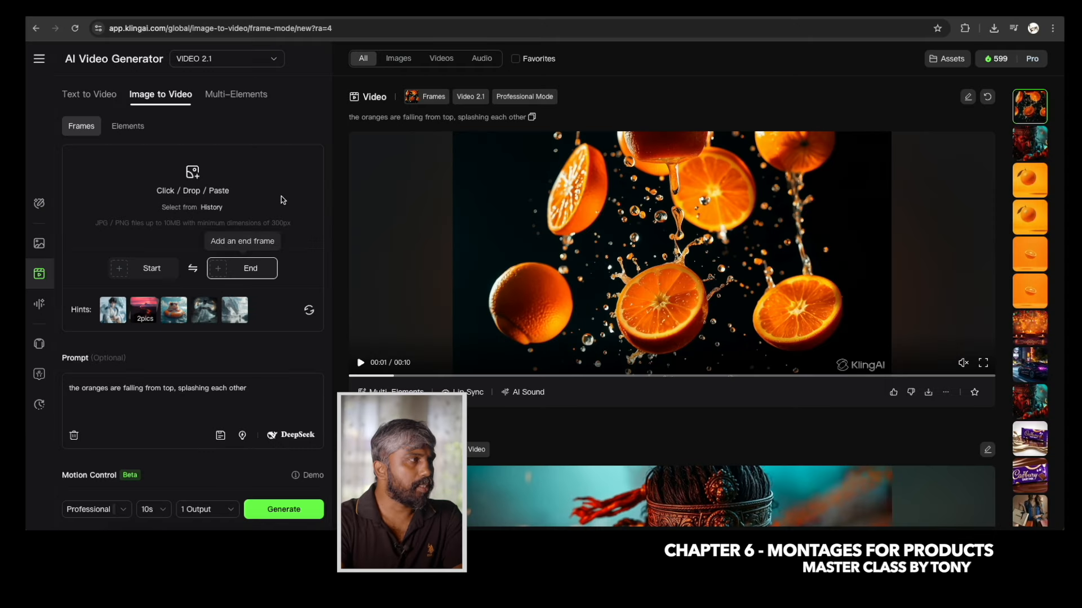
{"action": "left_click_drag", "start_coordinate": [266, 391], "coordinate": [66, 389]}
{"action": "key", "text": "super+c"}
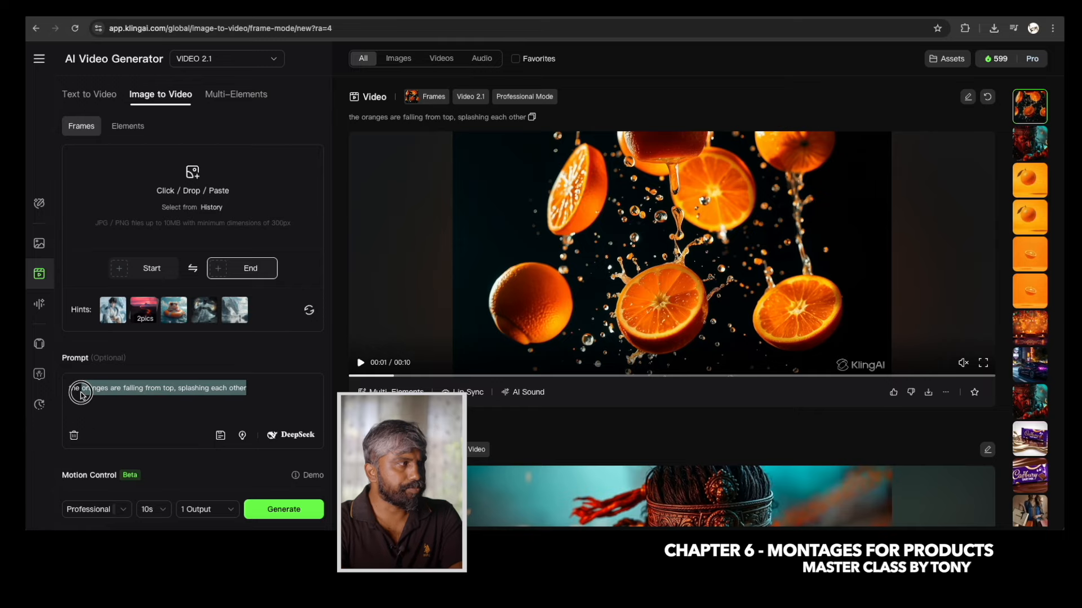
{"action": "key", "text": "BackSpace"}
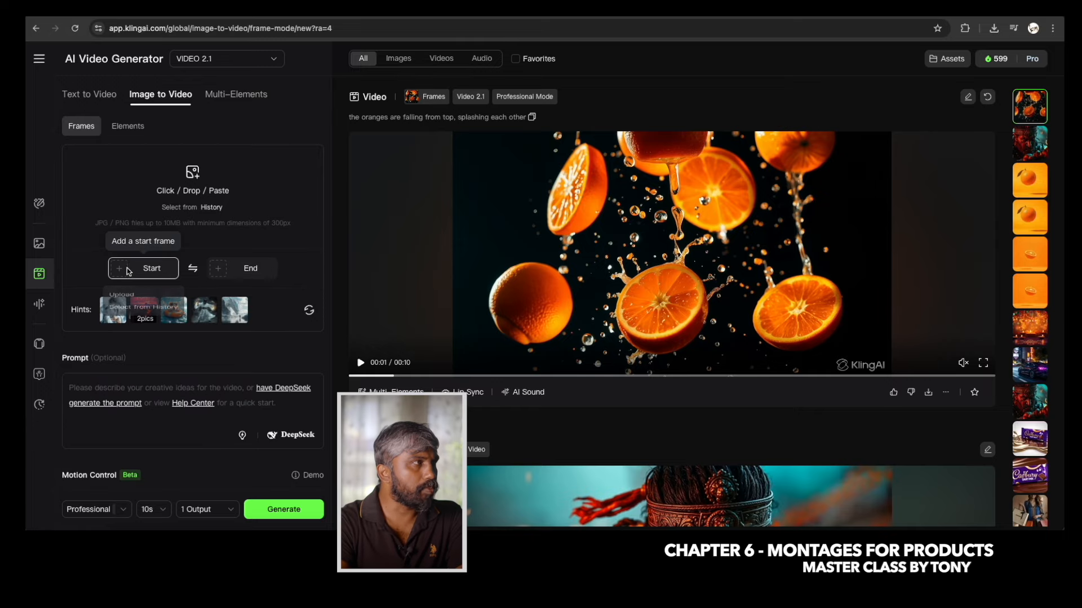
Review the available video models and choose VIDEO 2.5 Turbo for the image-to-video generation.
{"action": "mouse_move", "coordinate": [26, 66]}
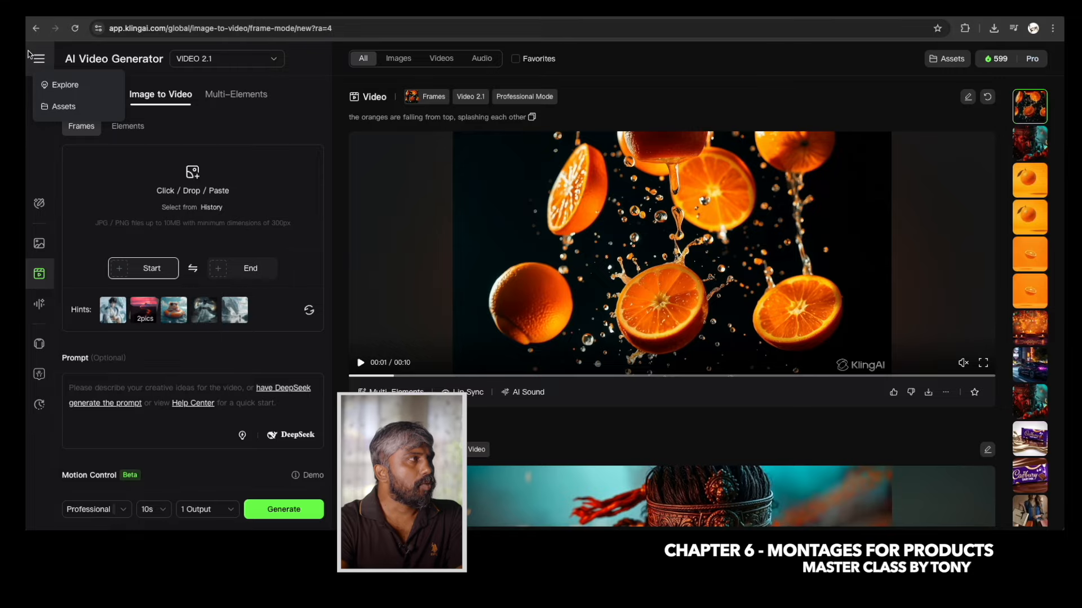
{"action": "left_click", "coordinate": [259, 59]}
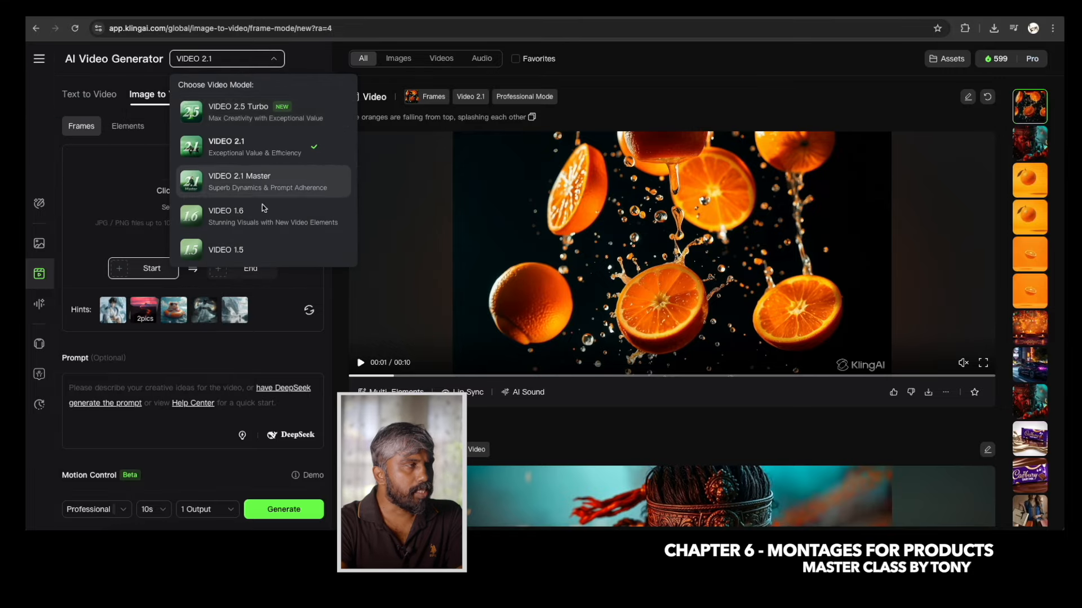
{"action": "left_click", "coordinate": [257, 145]}
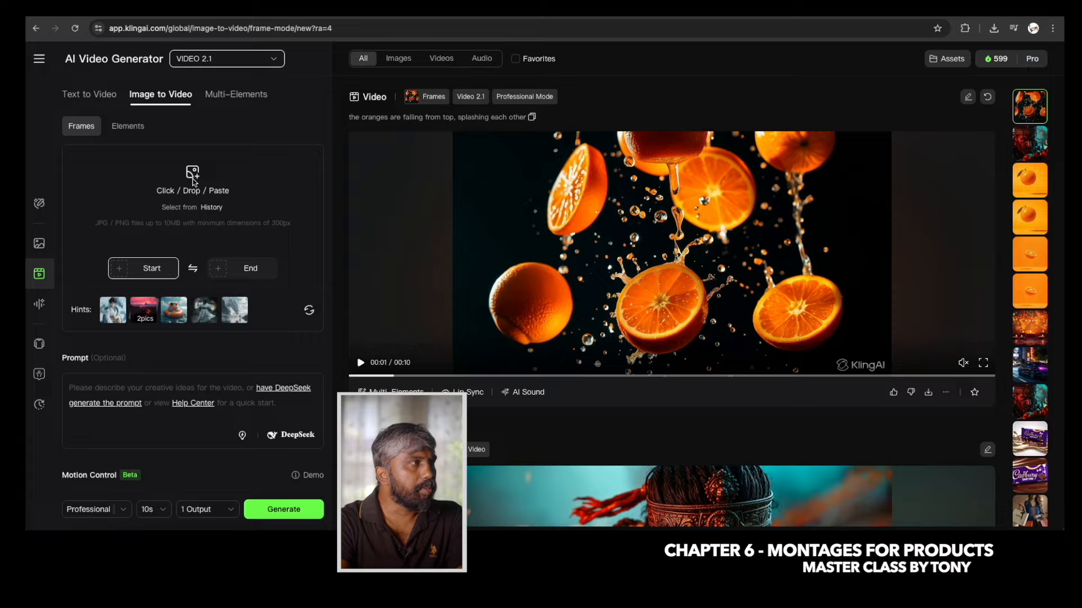
{"action": "left_click", "coordinate": [119, 269]}
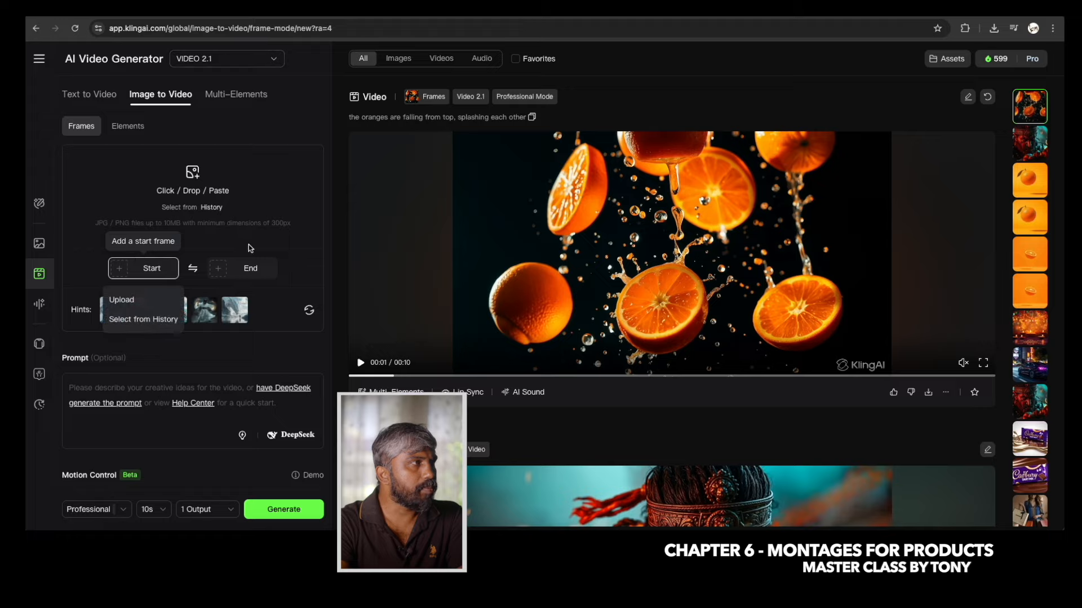
{"action": "left_click", "coordinate": [225, 59]}
{"action": "left_click", "coordinate": [231, 109]}
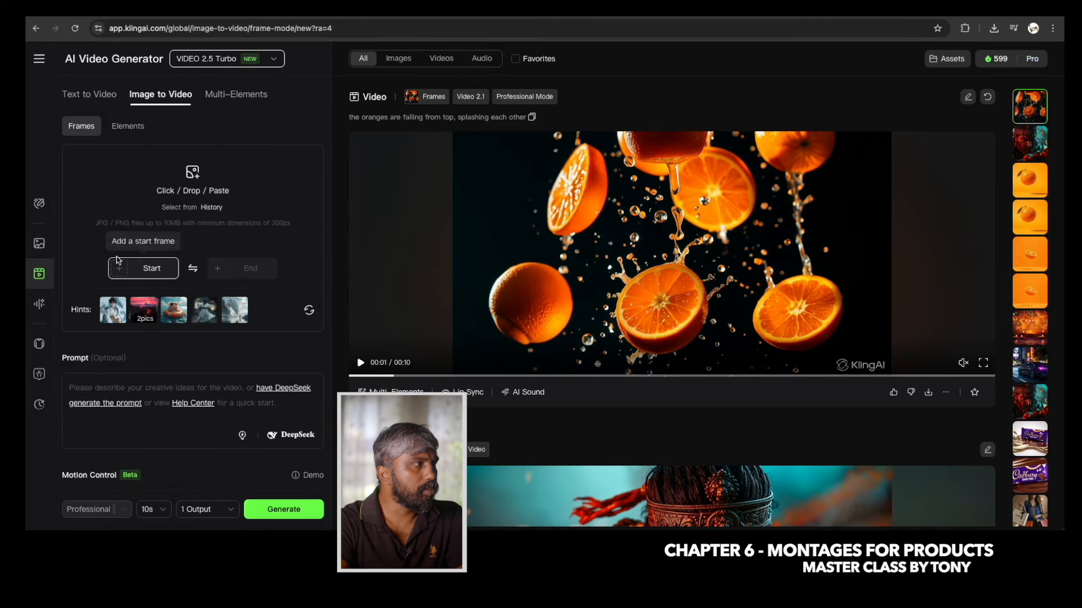
Upload 1.jpg from the Orange Juice folder as the start frame.
{"action": "left_click", "coordinate": [139, 263]}
{"action": "left_click", "coordinate": [153, 293]}
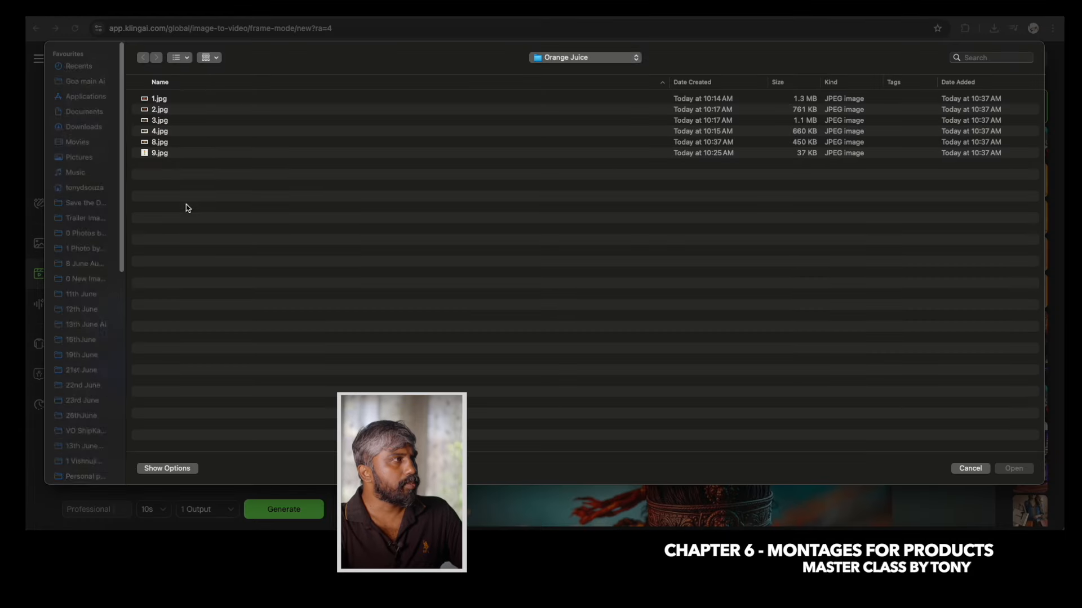
{"action": "left_click", "coordinate": [188, 97]}
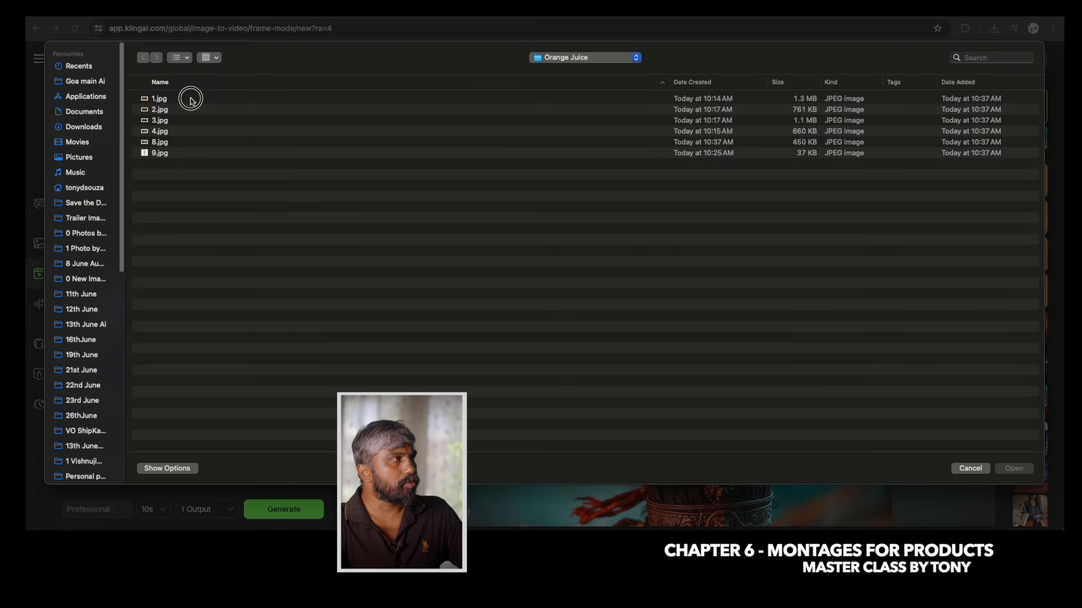
{"action": "key", "text": "space"}
{"action": "key", "text": "Return"}
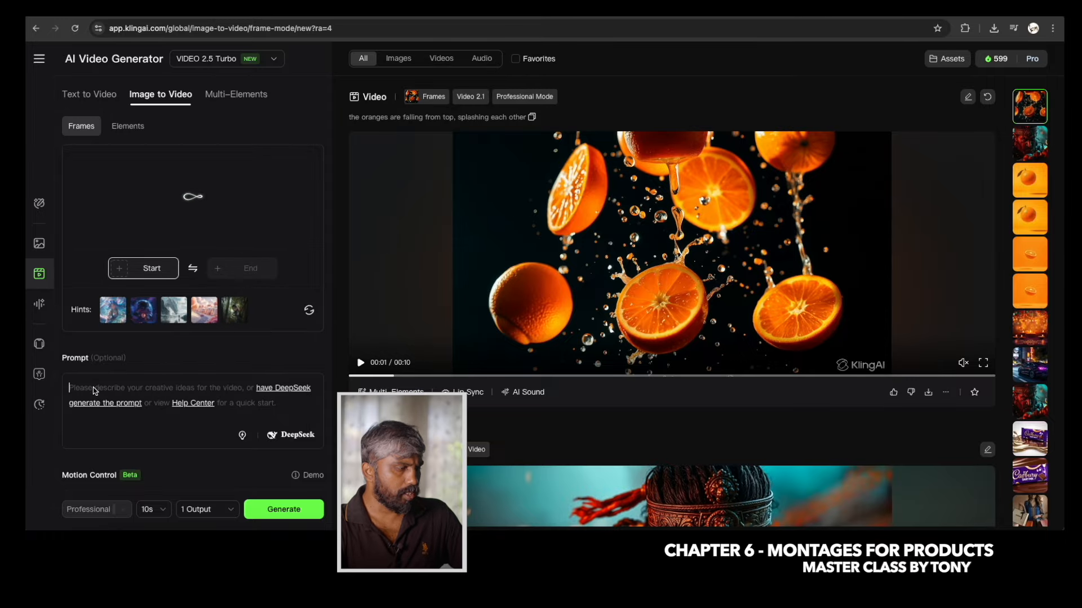
Paste the prompt "the oranges are falling from top, splashing each other", set the duration to 5s and generate the video.
{"action": "key", "text": "super+v"}
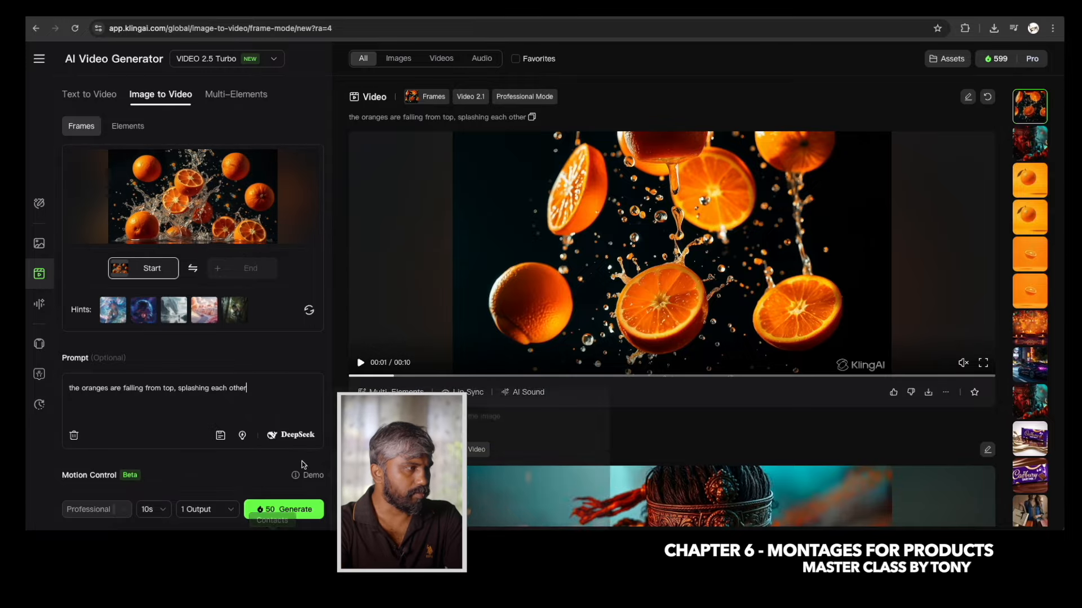
{"action": "left_click", "coordinate": [164, 513]}
{"action": "left_click", "coordinate": [149, 460]}
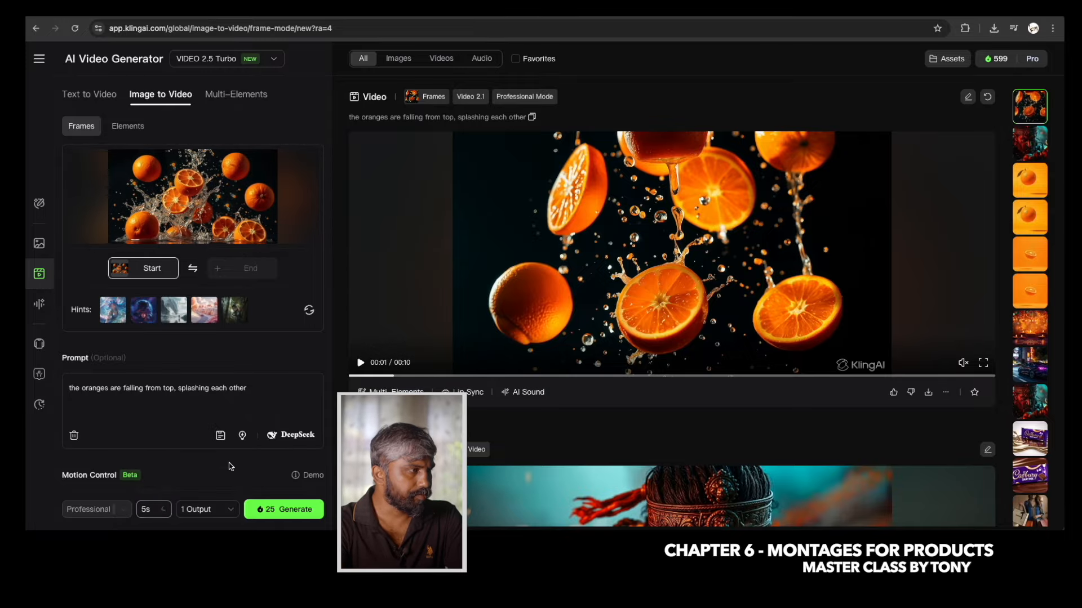
{"action": "left_click", "coordinate": [308, 510]}
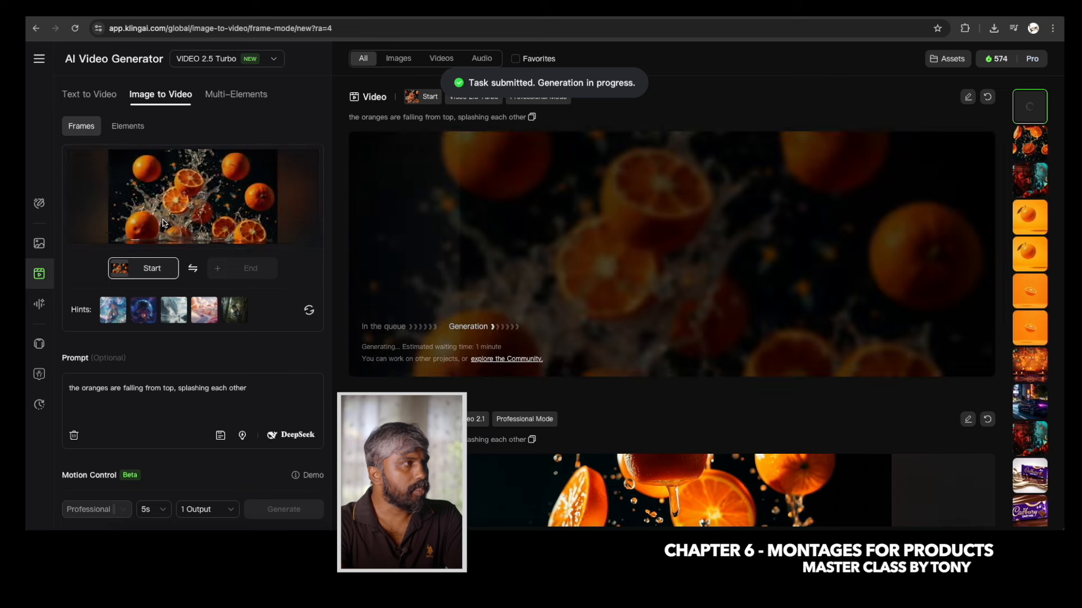
Replace the start frame with 2.jpg from the Orange Juice folder and generate a video with the same prompt.
{"action": "left_click", "coordinate": [201, 195]}
{"action": "mouse_move", "coordinate": [125, 275]}
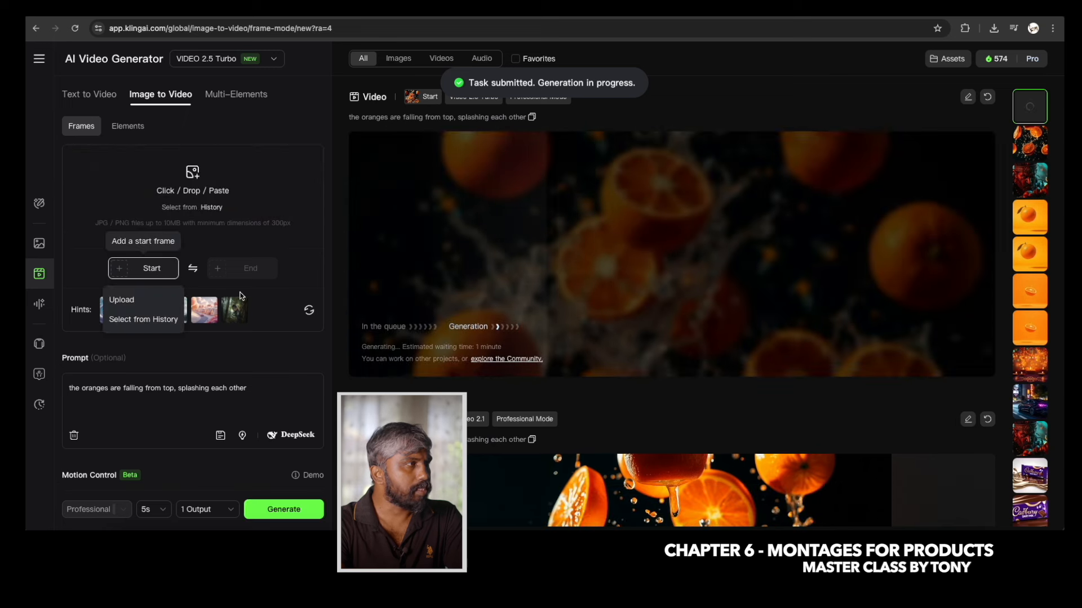
{"action": "left_click", "coordinate": [144, 294]}
{"action": "left_click", "coordinate": [181, 121]}
{"action": "key", "text": "space"}
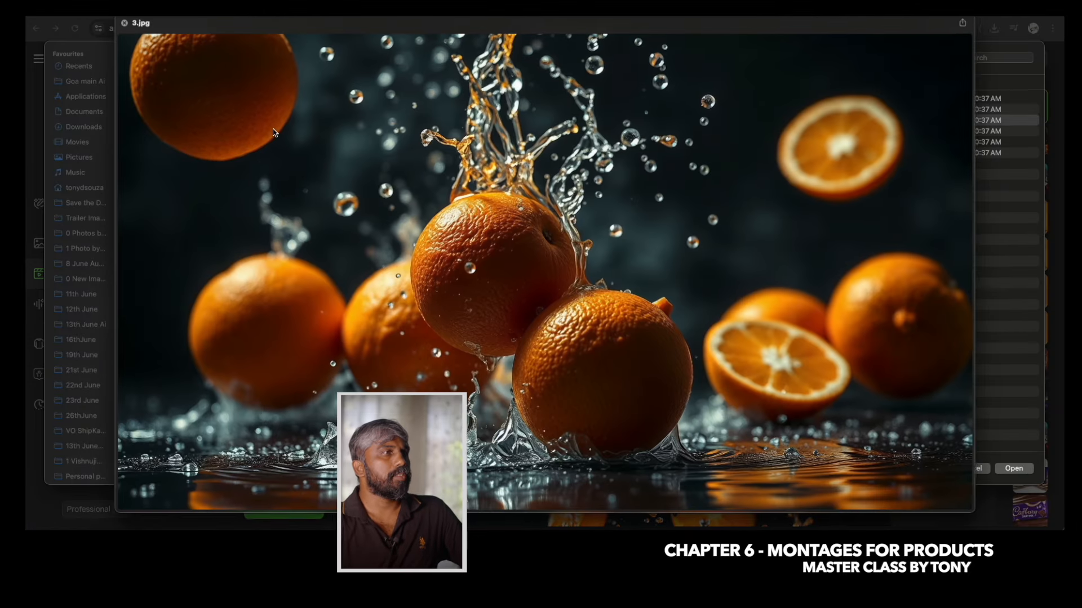
{"action": "key", "text": "Up"}
{"action": "key", "text": "space"}
{"action": "key", "text": "Return"}
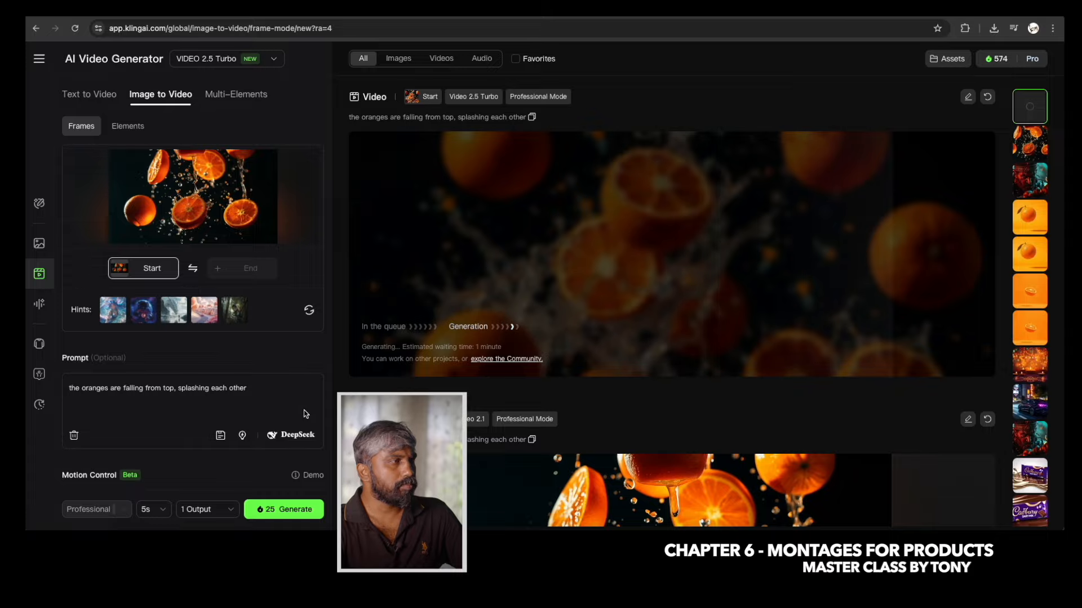
{"action": "left_click", "coordinate": [276, 509]}
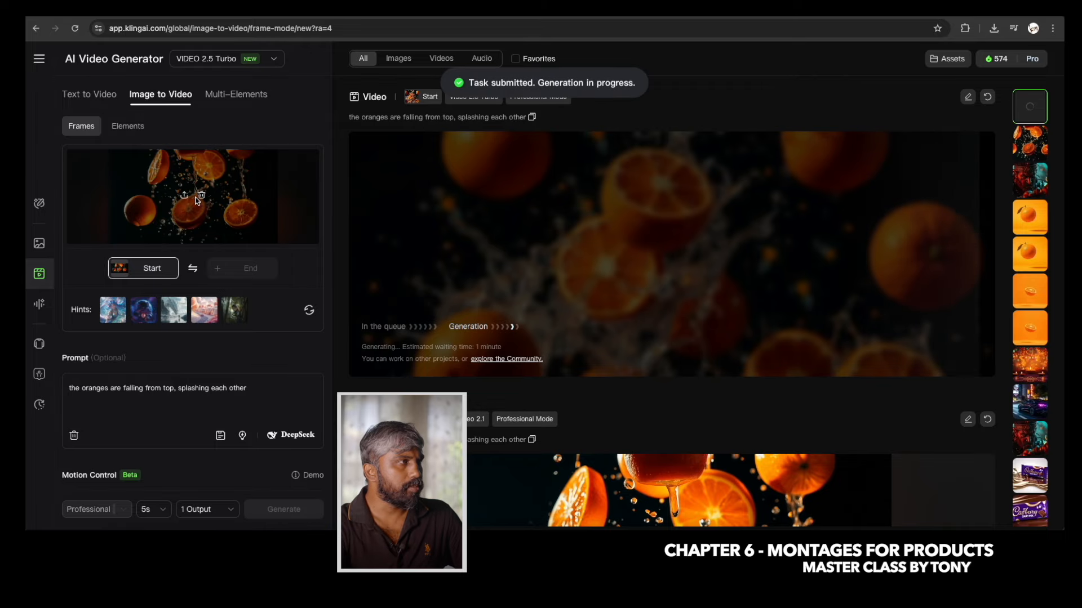
Replace the start frame with 3.jpg and swap the frames so that it becomes the end frame.
{"action": "left_click", "coordinate": [178, 178]}
{"action": "left_click", "coordinate": [167, 121]}
{"action": "key", "text": "space"}
{"action": "key", "text": "Escape"}
{"action": "key", "text": "Escape"}
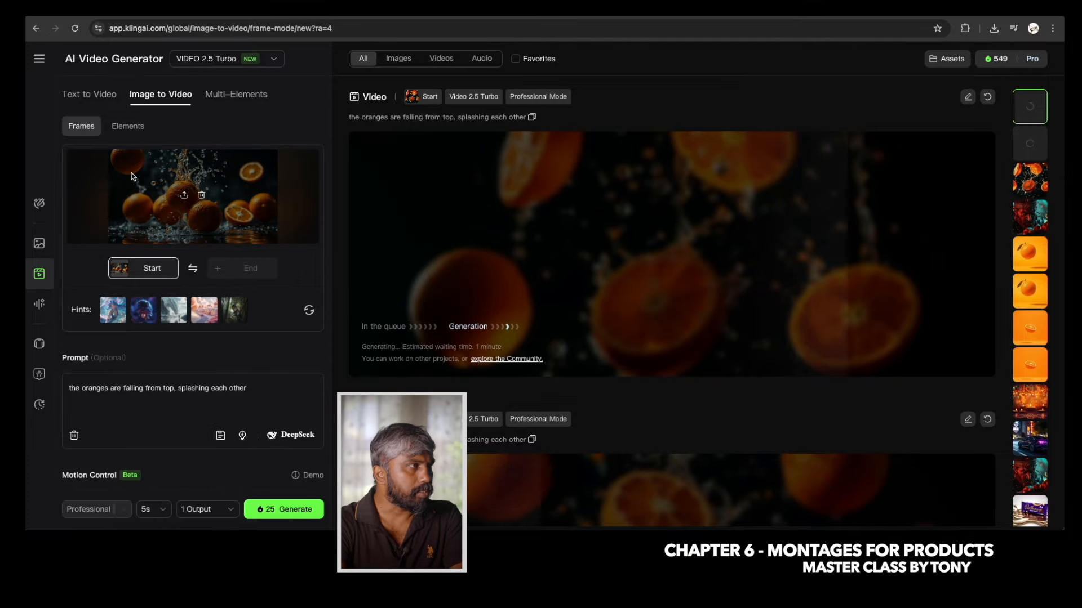
{"action": "left_click", "coordinate": [193, 269]}
Preview the images in the Orange Juice folder and upload 1.jpg as the start frame.
{"action": "left_click", "coordinate": [116, 274]}
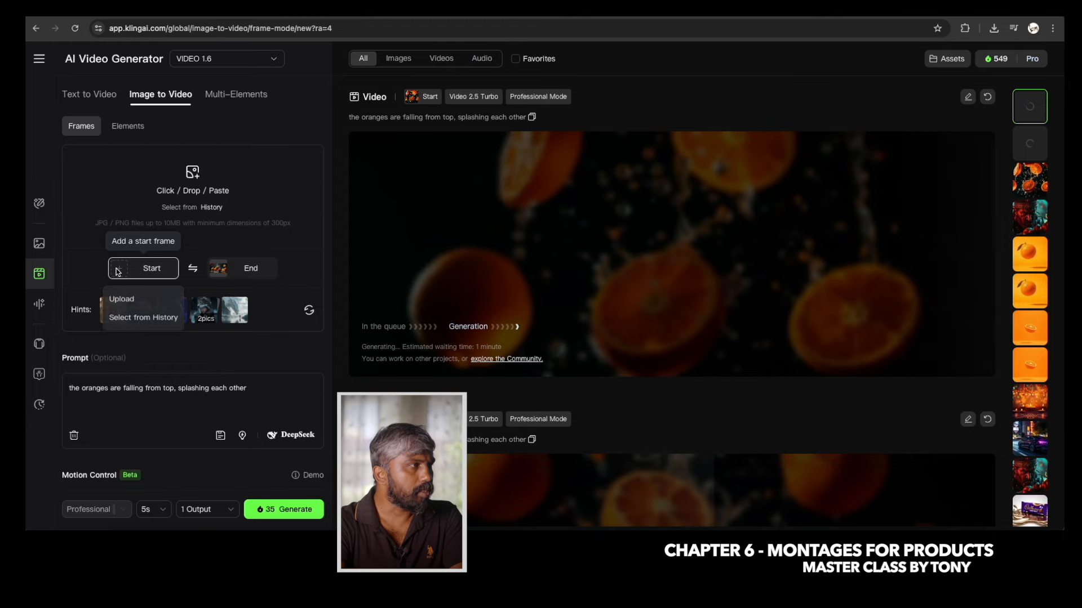
{"action": "left_click", "coordinate": [124, 301]}
{"action": "left_click", "coordinate": [187, 103]}
{"action": "key", "text": "space"}
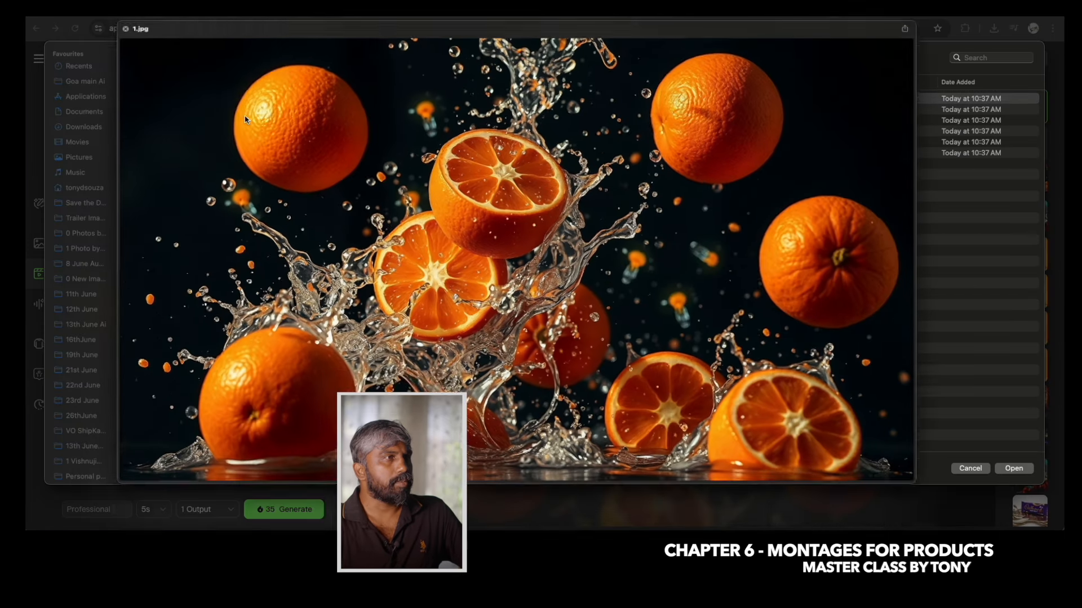
{"action": "key", "text": "Down"}
{"action": "key", "text": "Down"}
{"action": "key", "text": "Down"}
{"action": "key", "text": "Up"}
{"action": "key", "text": "Up"}
{"action": "key", "text": "Up"}
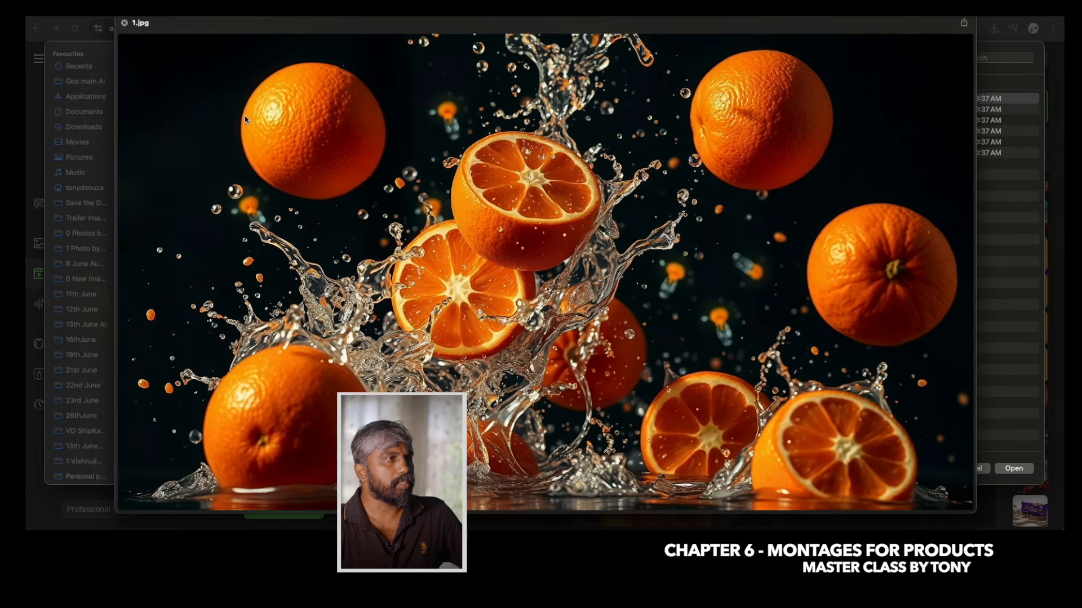
{"action": "key", "text": "space"}
{"action": "key", "text": "Return"}
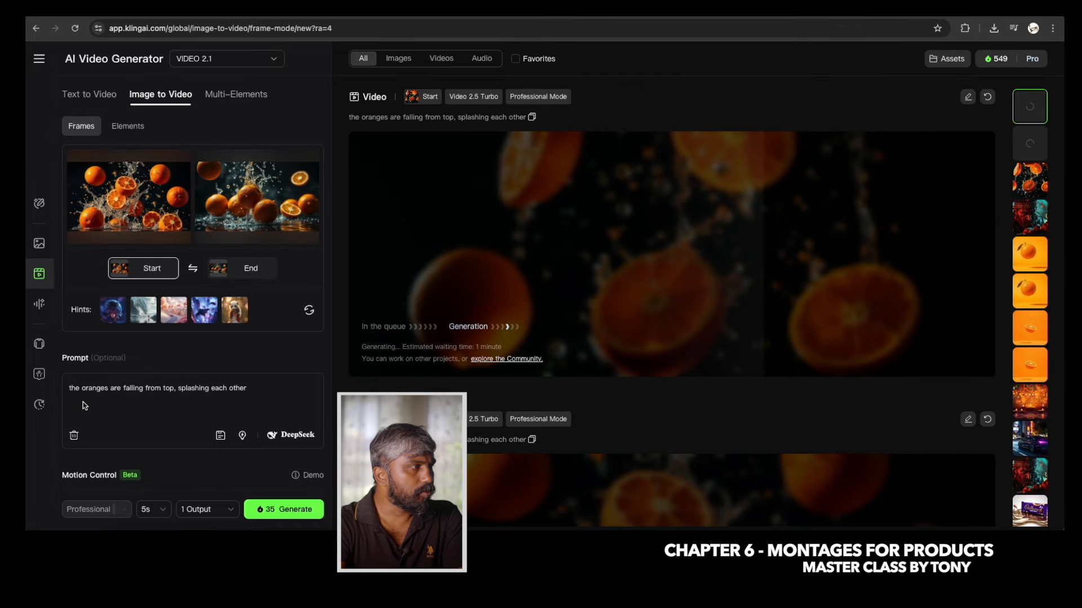
Insert "camera pan from image 1 to image 2," at the beginning of the prompt.
{"action": "left_click", "coordinate": [70, 387]}
{"action": "type", "text": "camera p"}
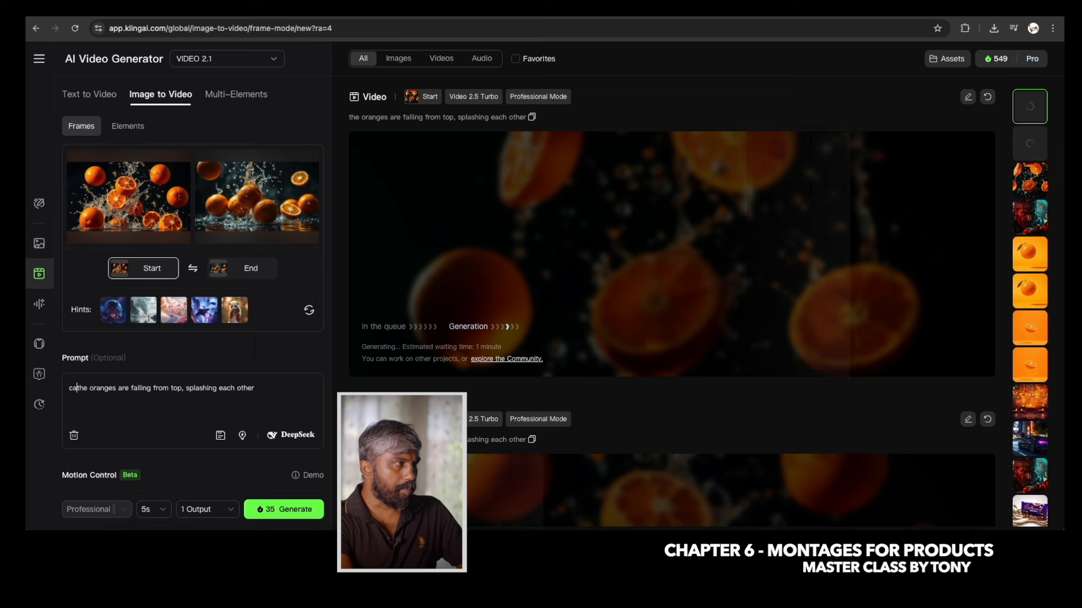
{"action": "type", "text": "an from image 1 tro"}
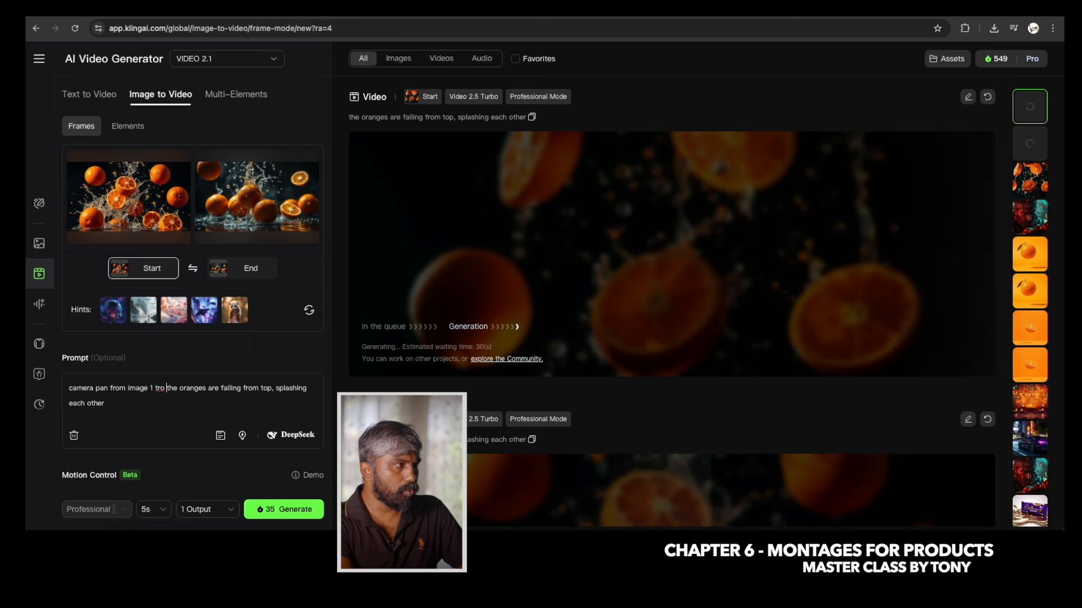
{"action": "key", "text": "BackSpace"}
{"action": "type", "text": "o image 2,"}
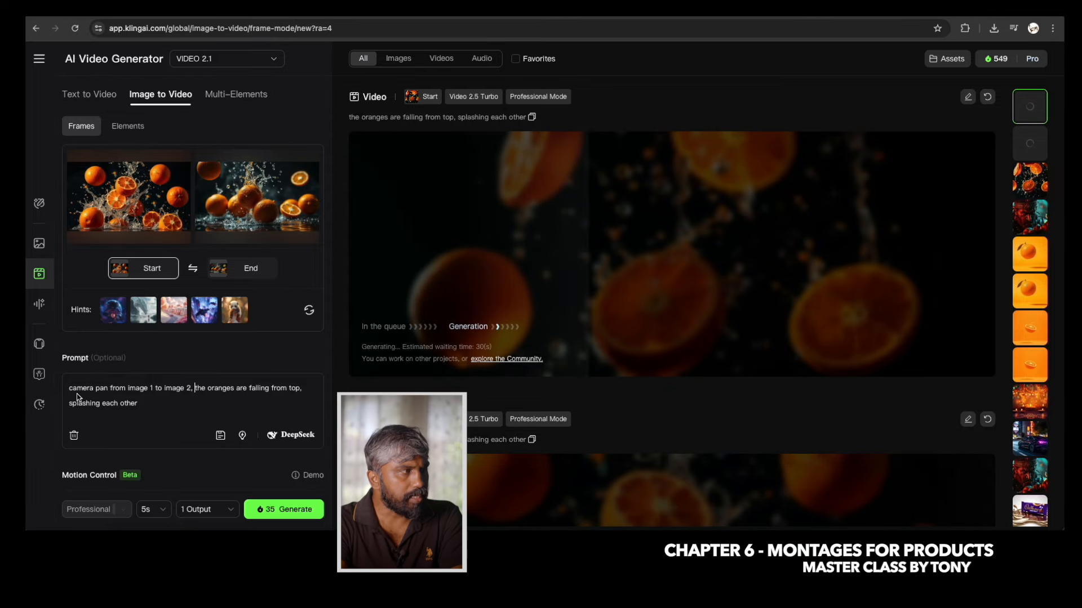
Set the duration to 10s and generate the camera-pan video between the start and end frames.
{"action": "mouse_move", "coordinate": [126, 209]}
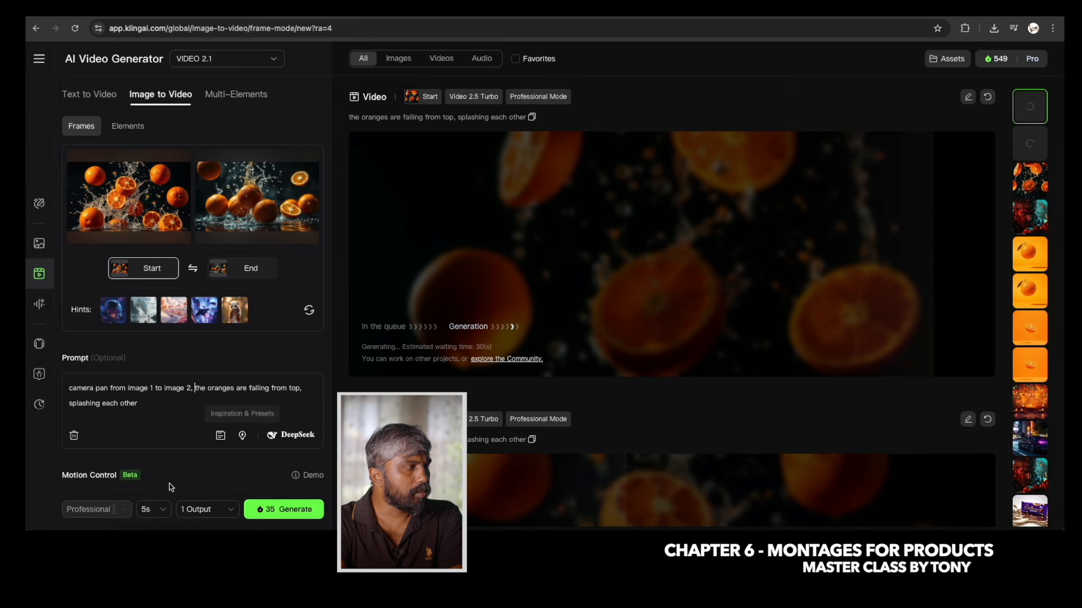
{"action": "left_click", "coordinate": [155, 510]}
{"action": "left_click", "coordinate": [148, 480]}
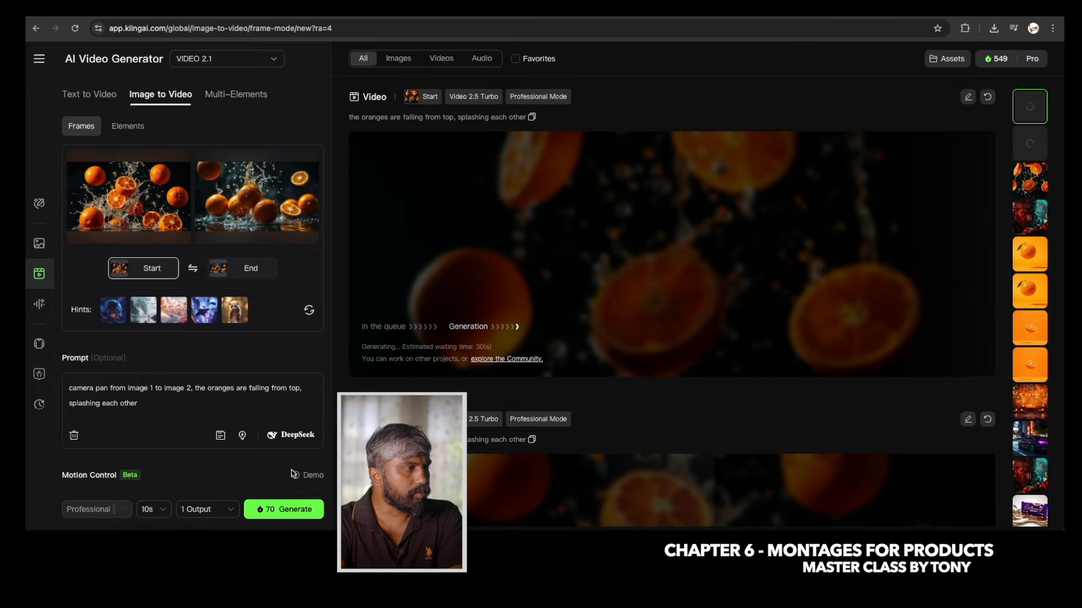
{"action": "left_click", "coordinate": [286, 510]}
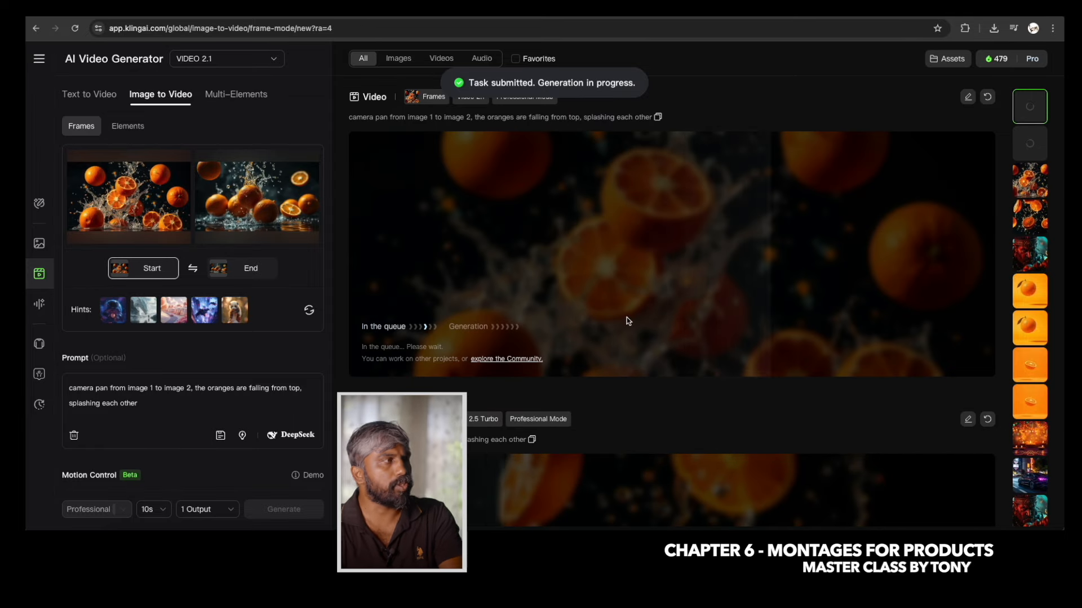
Remove the end frame and choose VIDEO 2.5 Turbo as the video model.
{"action": "left_click", "coordinate": [202, 63]}
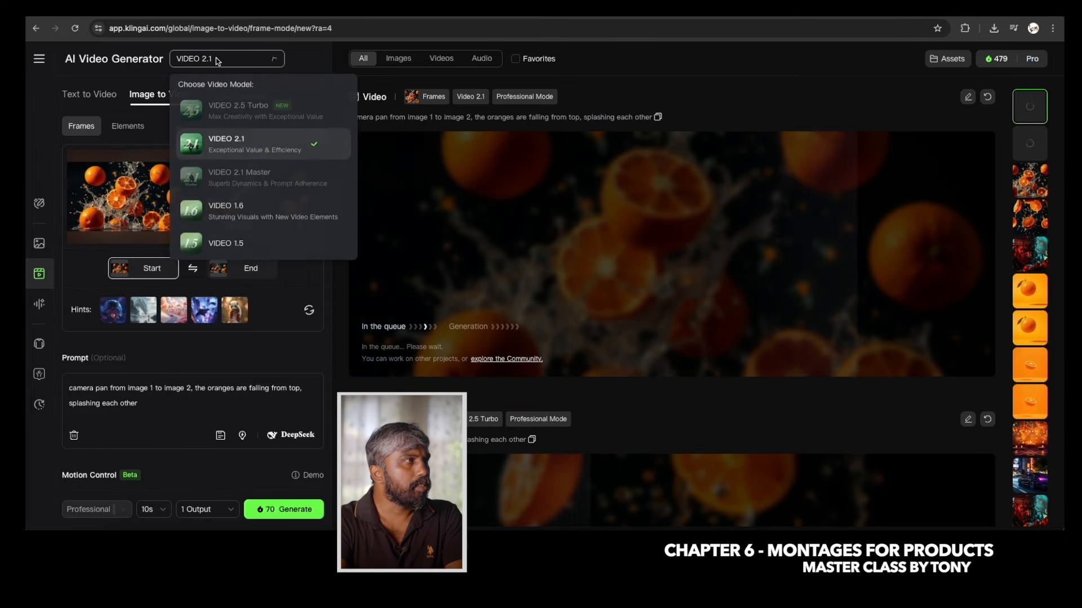
{"action": "left_click", "coordinate": [281, 271]}
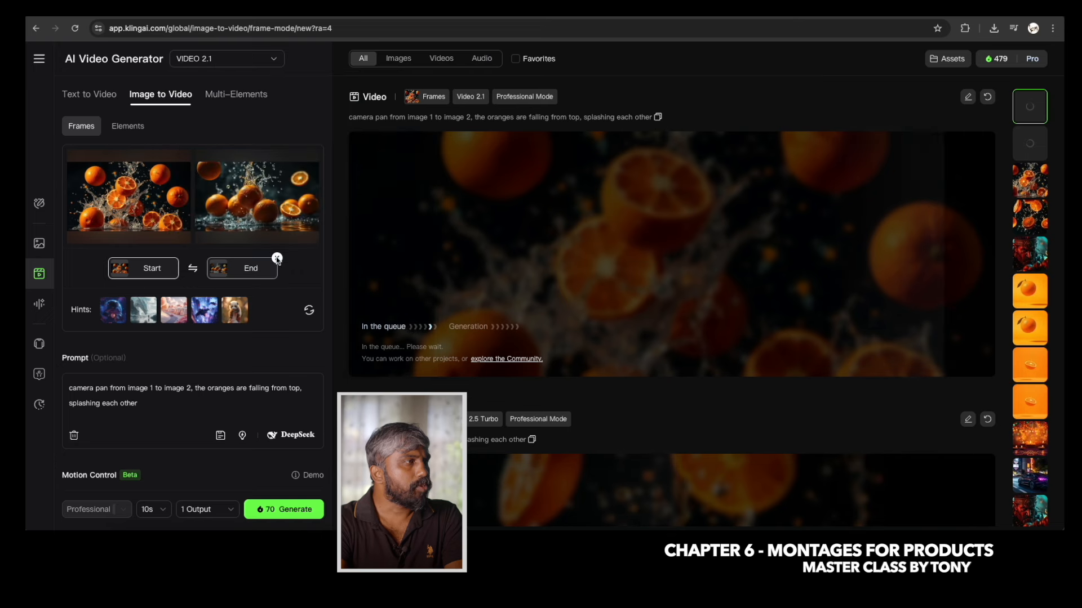
{"action": "left_click", "coordinate": [276, 259]}
{"action": "left_click", "coordinate": [230, 62]}
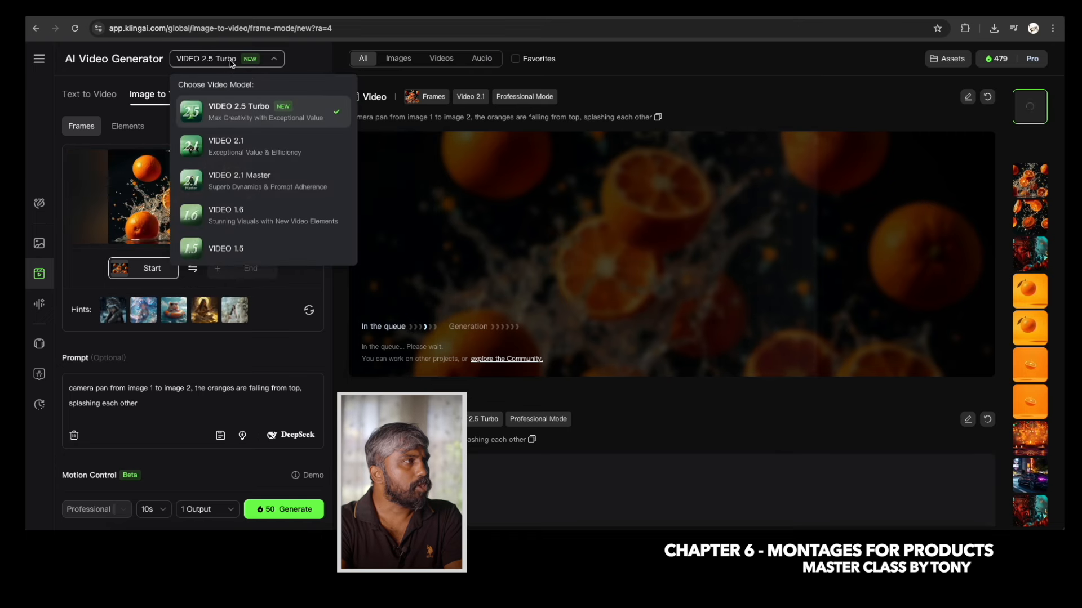
{"action": "left_click", "coordinate": [247, 113]}
Remove the current start frame, preview 3.jpg and upload 4.jpg from the Orange Juice folder as the new start frame.
{"action": "left_click", "coordinate": [201, 197]}
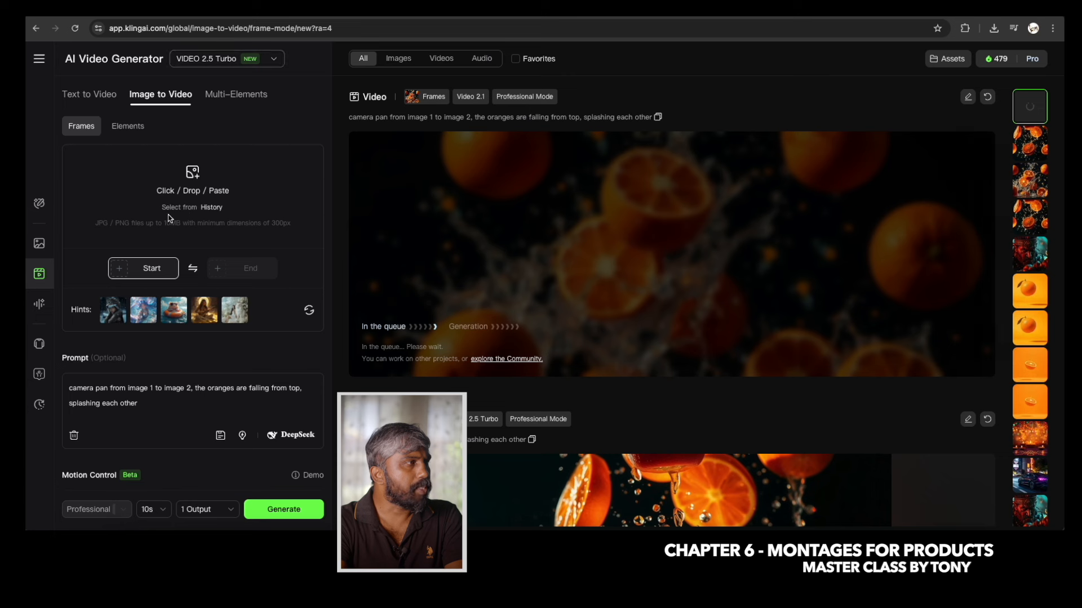
{"action": "mouse_move", "coordinate": [177, 265]}
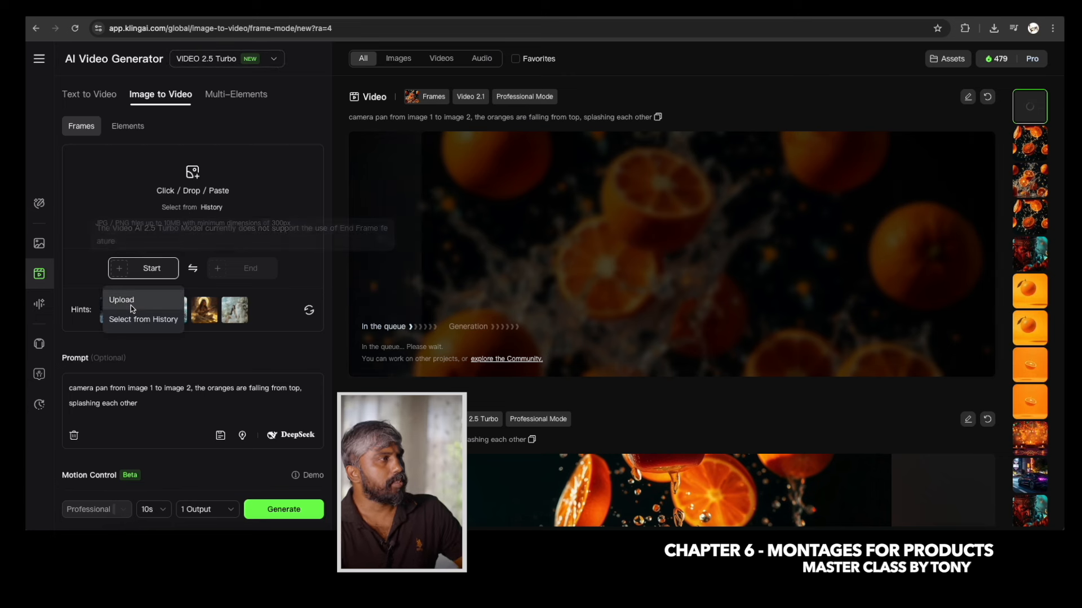
{"action": "left_click", "coordinate": [239, 172]}
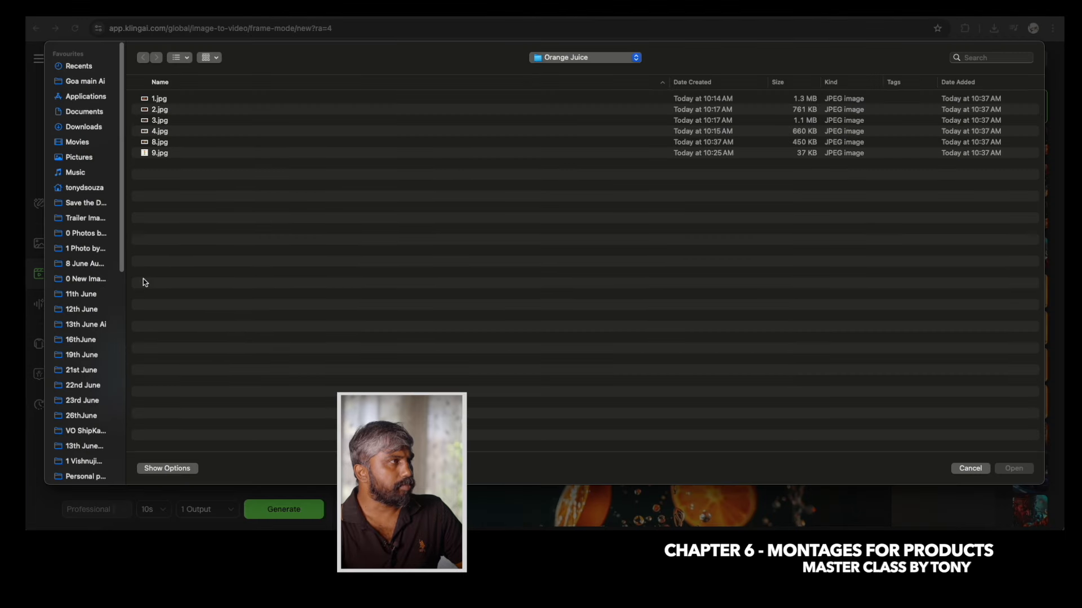
{"action": "left_click", "coordinate": [167, 130]}
{"action": "key", "text": "space"}
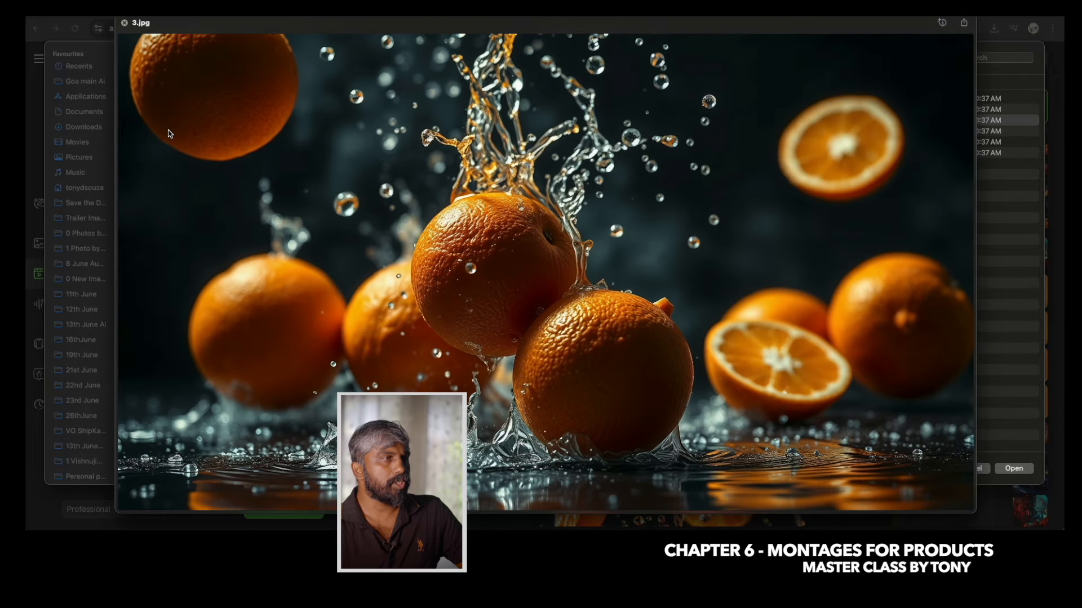
{"action": "key", "text": "Down"}
{"action": "key", "text": "space"}
{"action": "key", "text": "Return"}
Delete "camera pan from image 1 to image 2," from the prompt, set the duration to 5s and generate the video.
{"action": "left_click", "coordinate": [191, 388]}
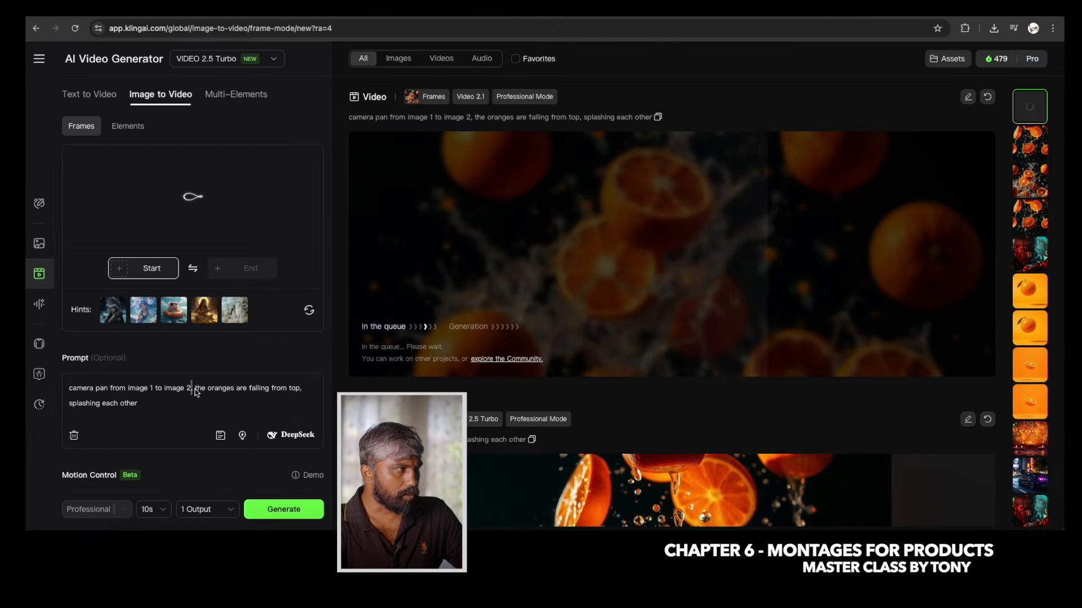
{"action": "left_click_drag", "start_coordinate": [194, 390], "coordinate": [41, 394]}
{"action": "key", "text": "BackSpace"}
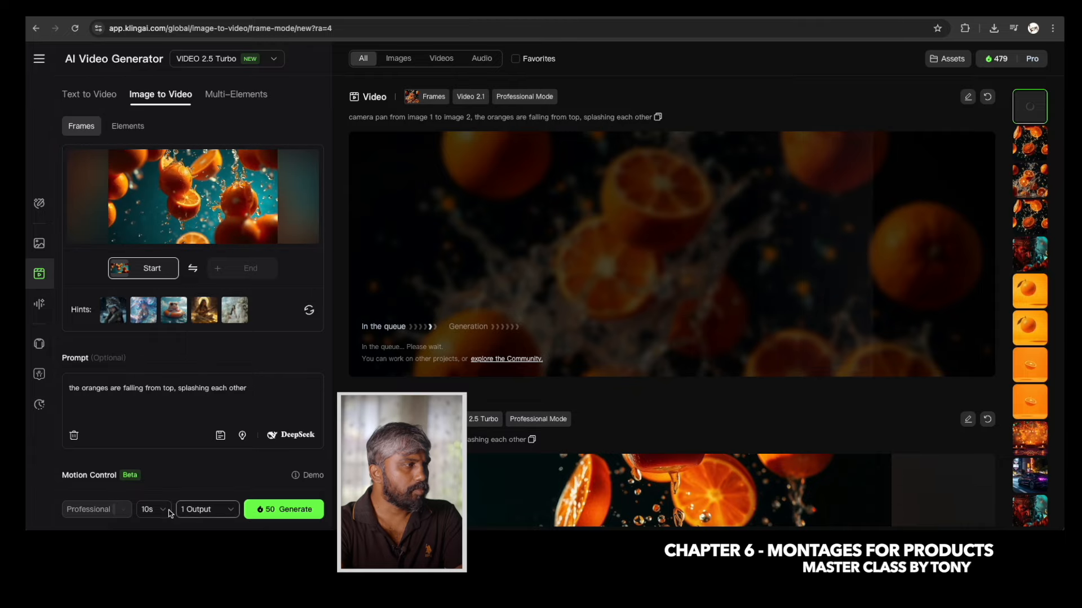
{"action": "left_click", "coordinate": [150, 465]}
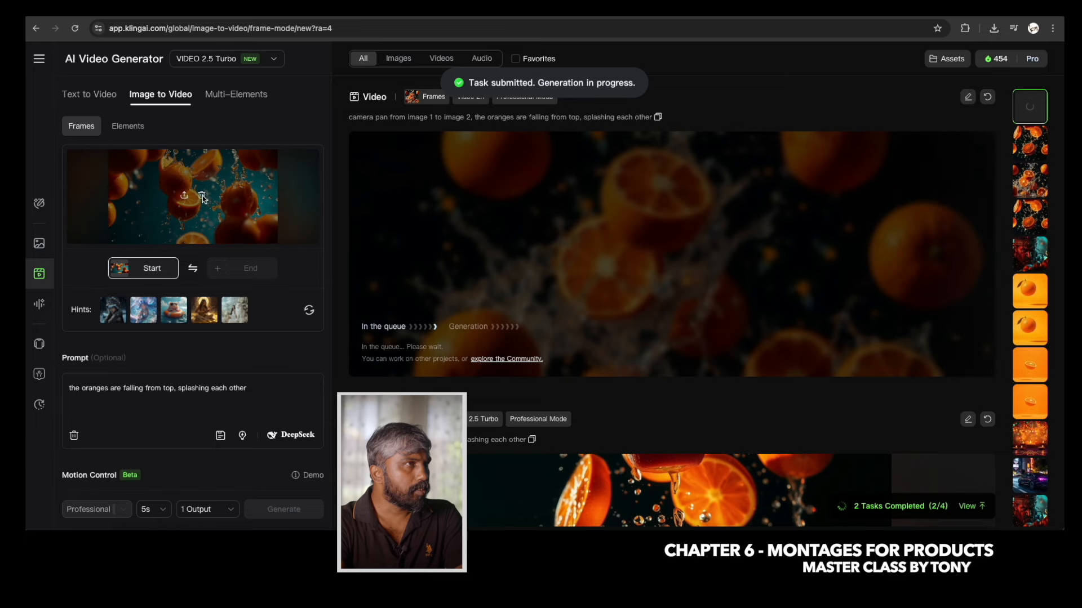
Remove the start frame and upload 8.jpg, the juice can image, in its place.
{"action": "left_click", "coordinate": [202, 196]}
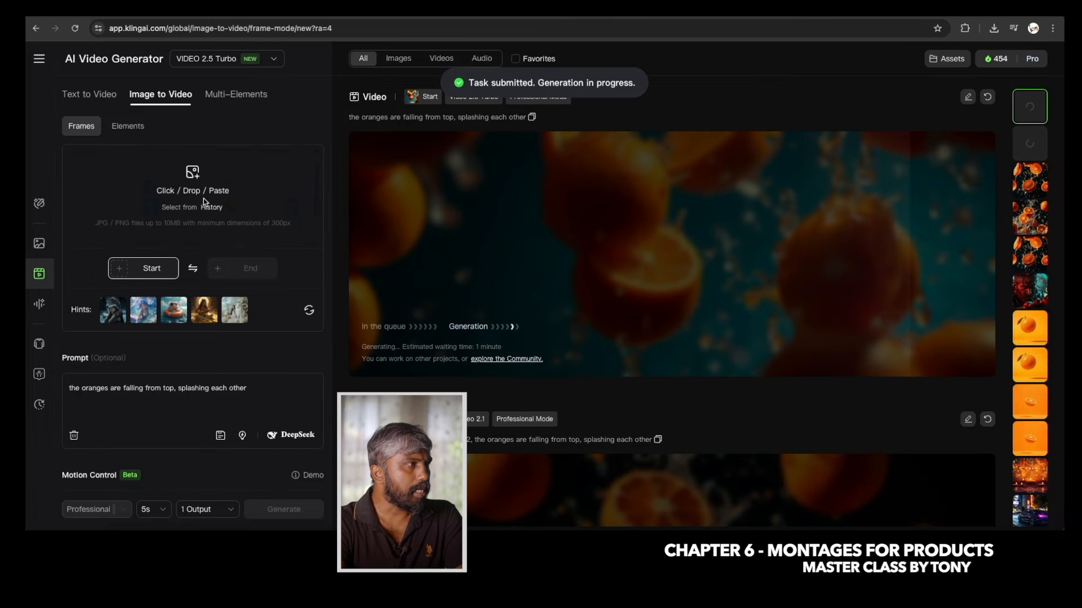
{"action": "left_click", "coordinate": [144, 295]}
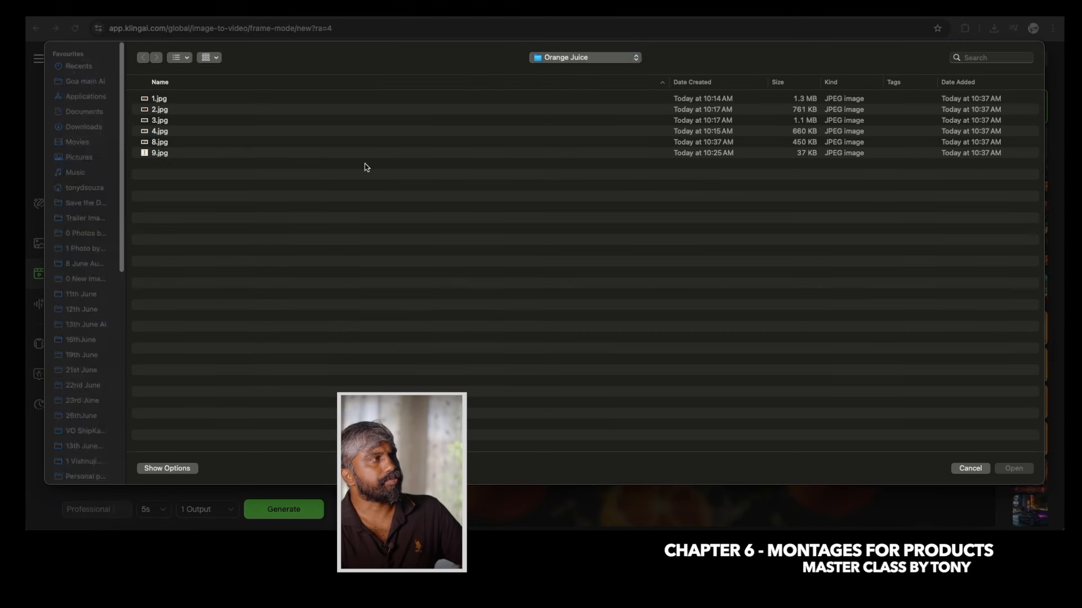
{"action": "left_click", "coordinate": [157, 152]}
{"action": "key", "text": "space"}
{"action": "key", "text": "Return"}
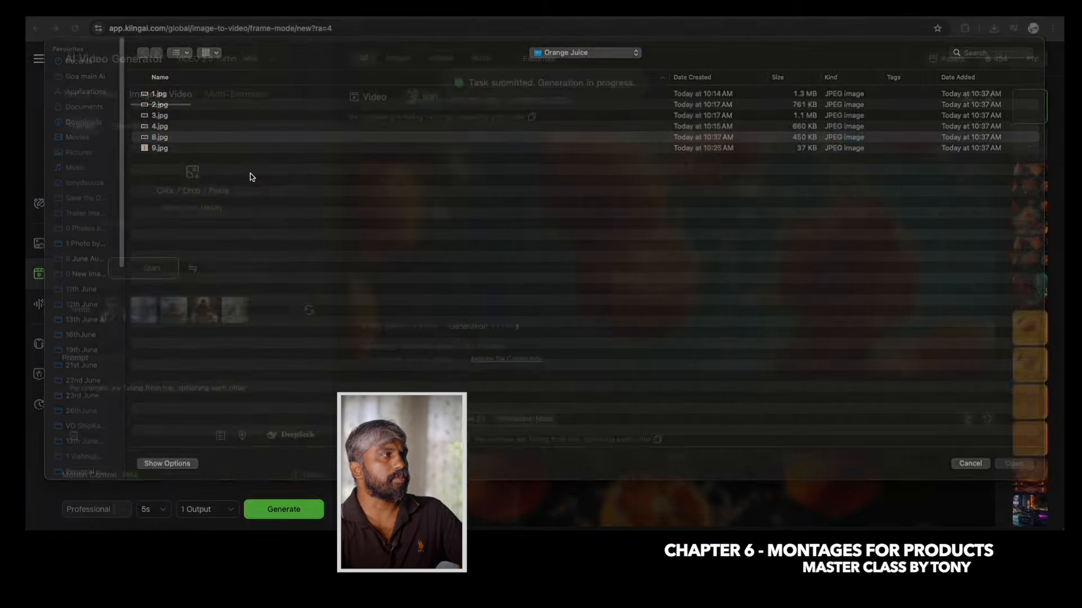
Replace the prompt with "cinematic camera zoom in, the orange juice is placed".
{"action": "left_click_drag", "start_coordinate": [248, 389], "coordinate": [68, 389]}
{"action": "type", "text": "the orange juice"}
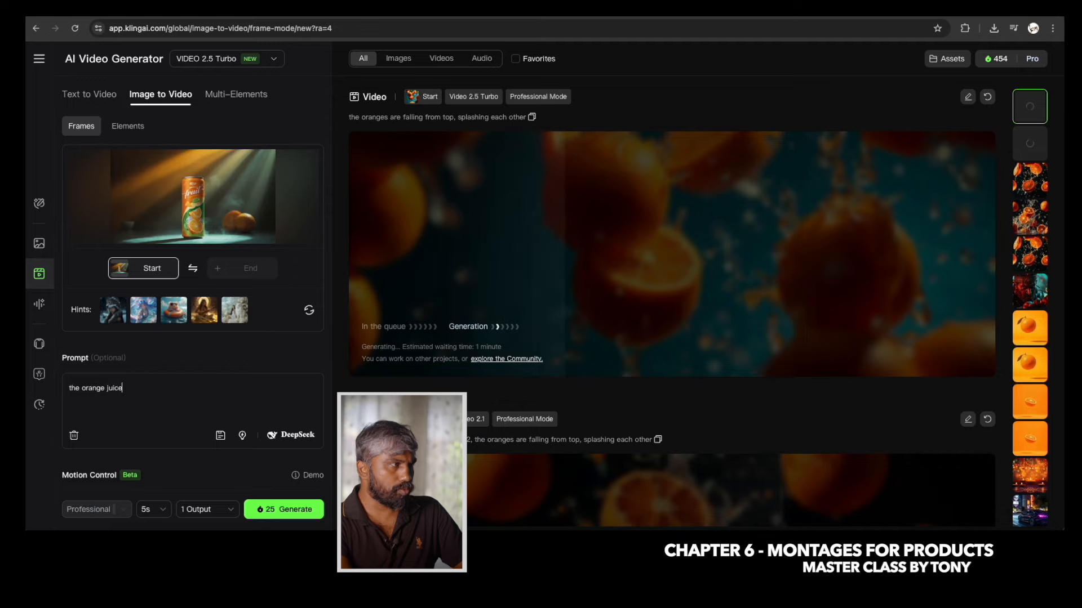
{"action": "type", "text": "inema"}
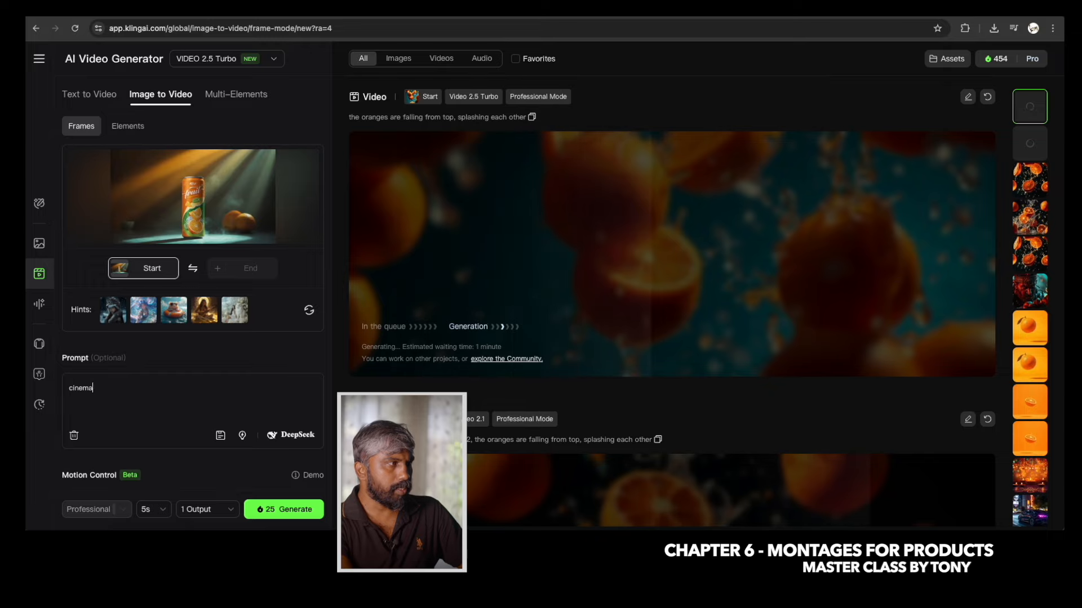
{"action": "type", "text": "tic camera "}
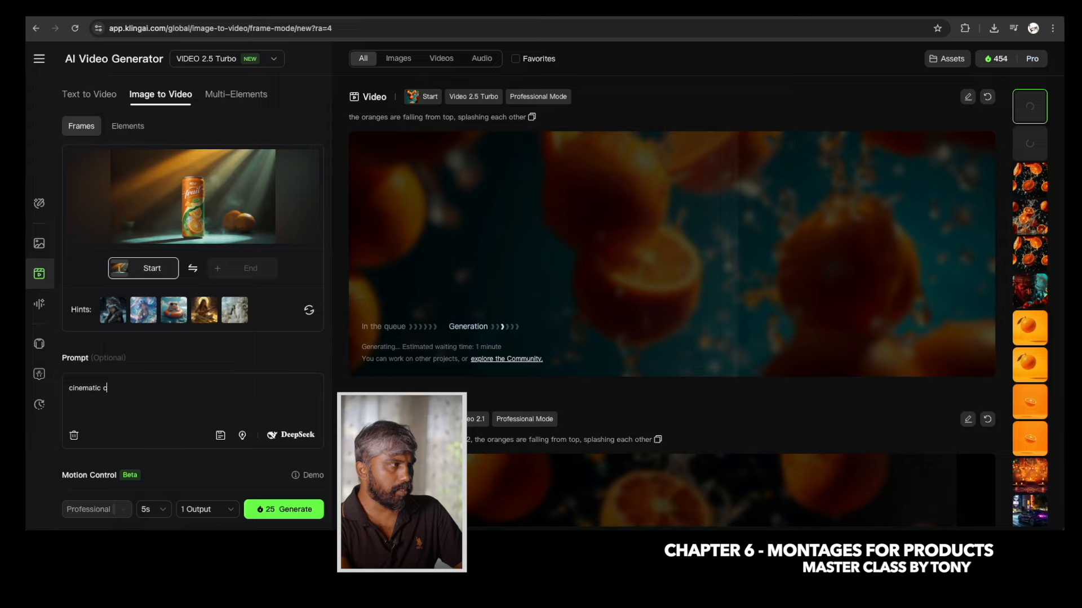
{"action": "type", "text": "zoo"}
{"action": "type", "text": "m "}
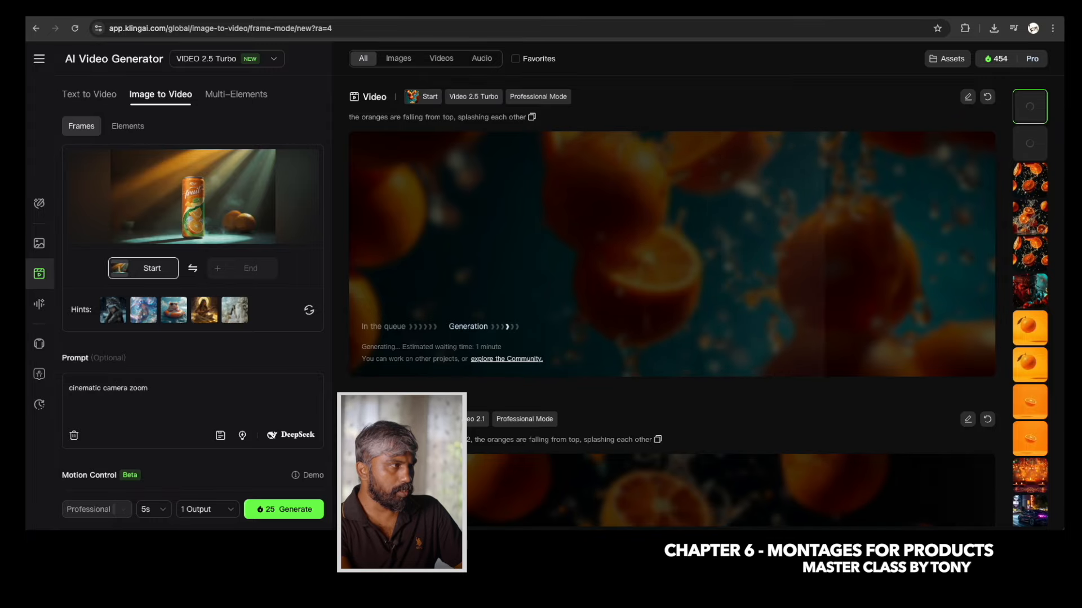
{"action": "type", "text": "in, the "}
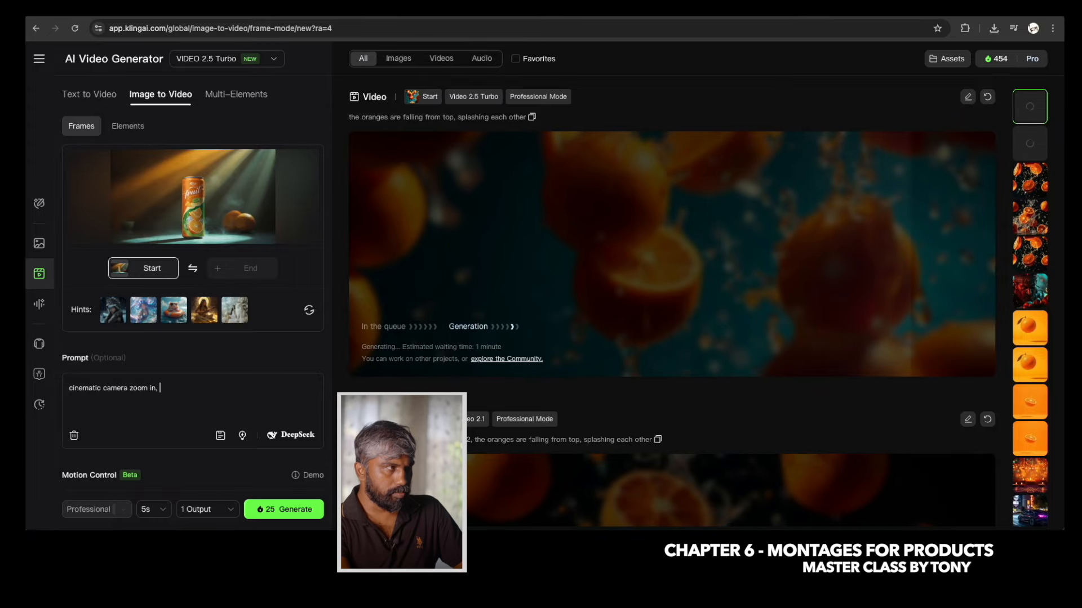
{"action": "type", "text": "orange juice is placed"}
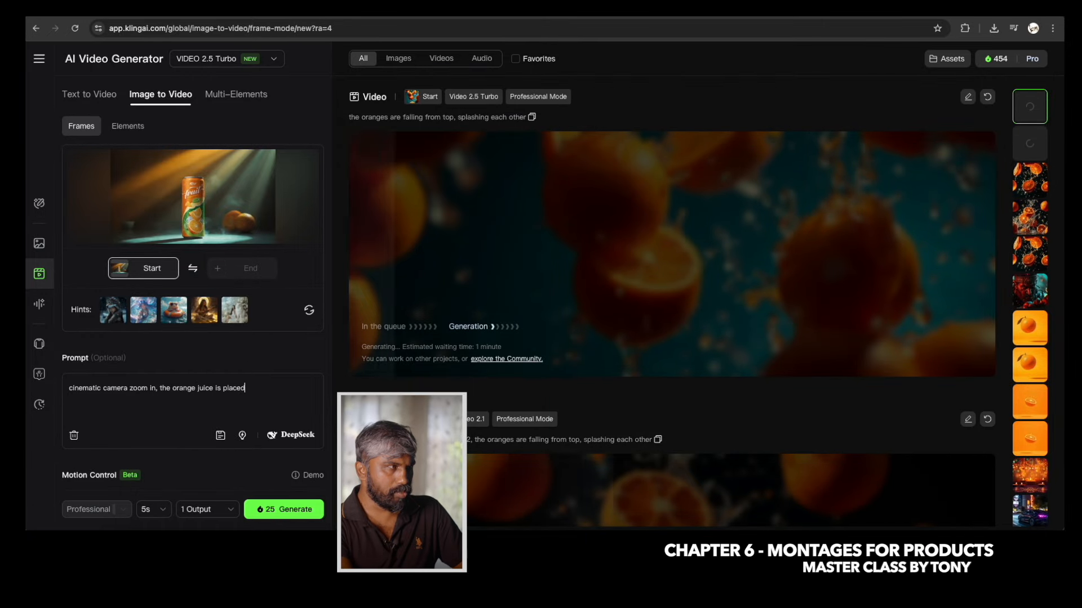
Replace "the orange juice is placed" in the prompt with "cinematic light" and generate the juice can video.
{"action": "key", "text": "BackSpace"}
{"action": "key", "text": "BackSpace"}
{"action": "key", "text": "BackSpace"}
{"action": "key", "text": "BackSpace"}
{"action": "key", "text": "BackSpace"}
{"action": "key", "text": "BackSpace"}
{"action": "key", "text": "BackSpace"}
{"action": "key", "text": "BackSpace"}
{"action": "key", "text": "BackSpace"}
{"action": "key", "text": "BackSpace"}
{"action": "key", "text": "BackSpace"}
{"action": "key", "text": "BackSpace"}
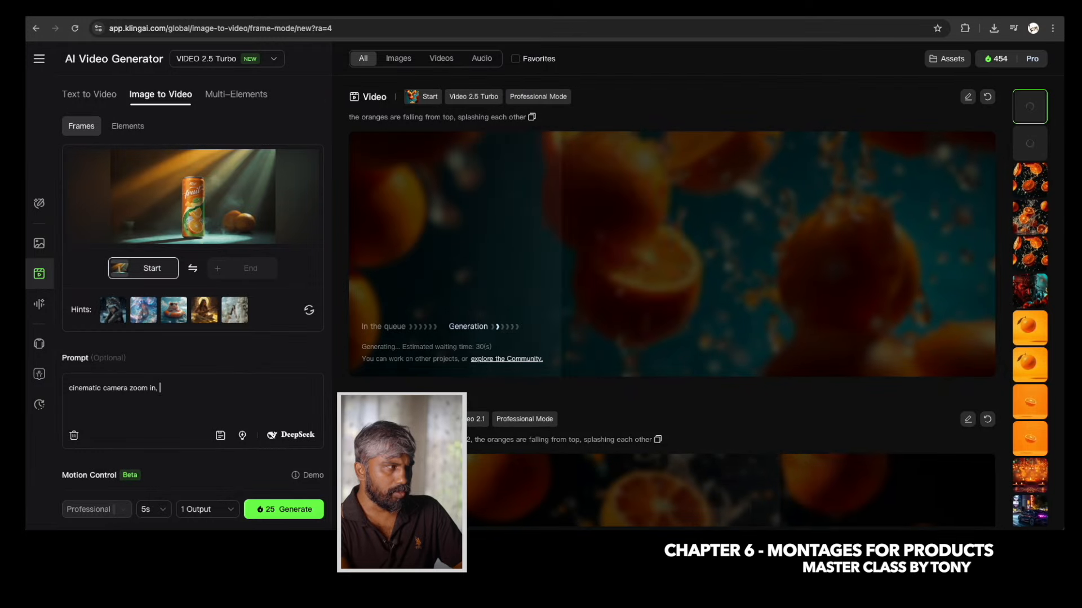
{"action": "type", "text": "ght"}
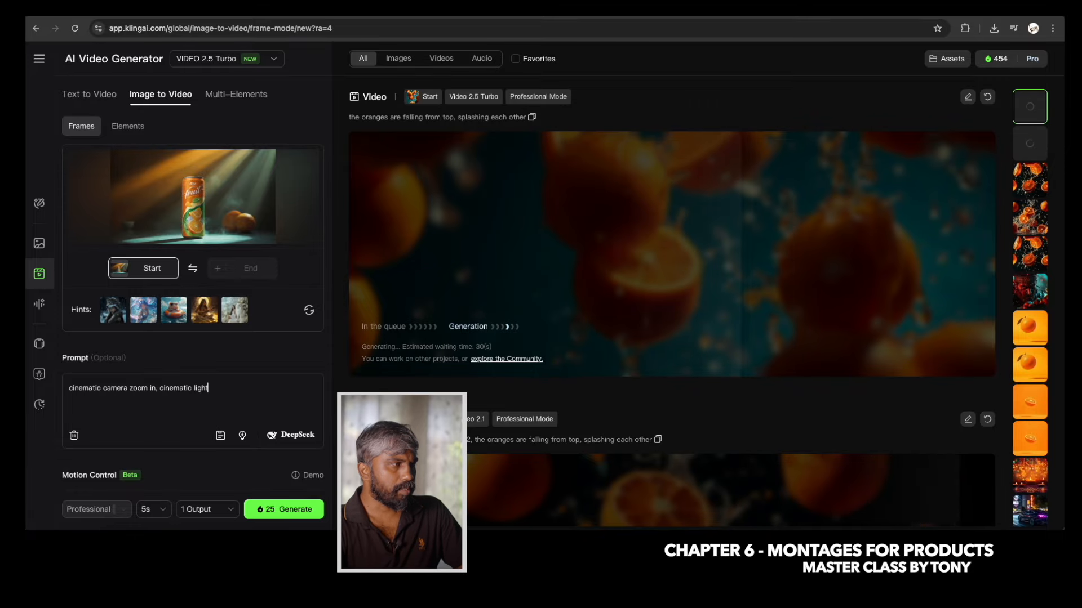
{"action": "left_click", "coordinate": [294, 514]}
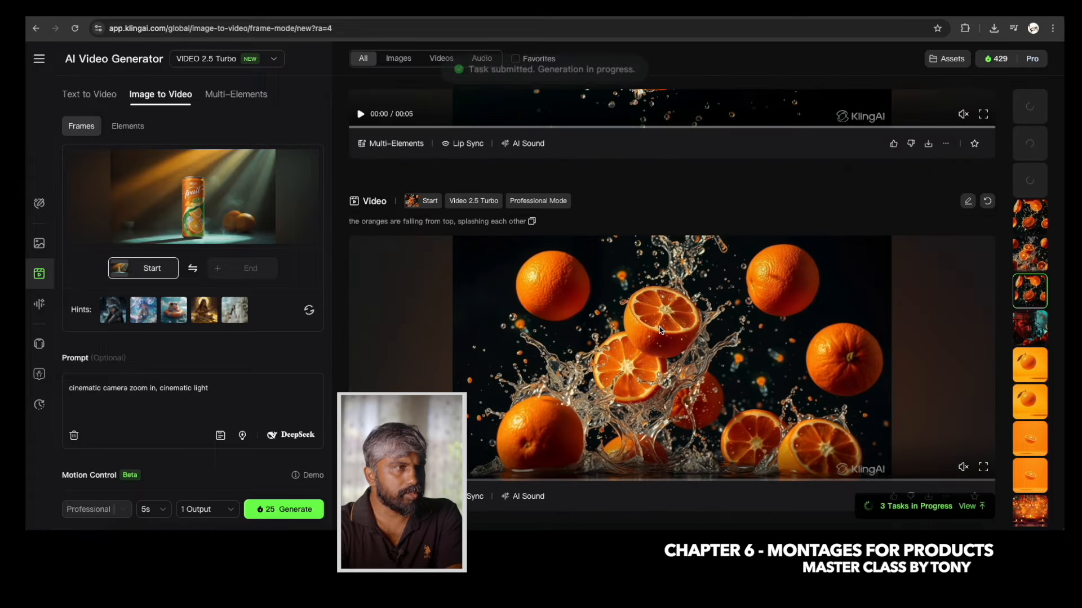
Turn on the sound of the video with oranges splashing above the water surface and download it.
{"action": "left_click", "coordinate": [964, 467]}
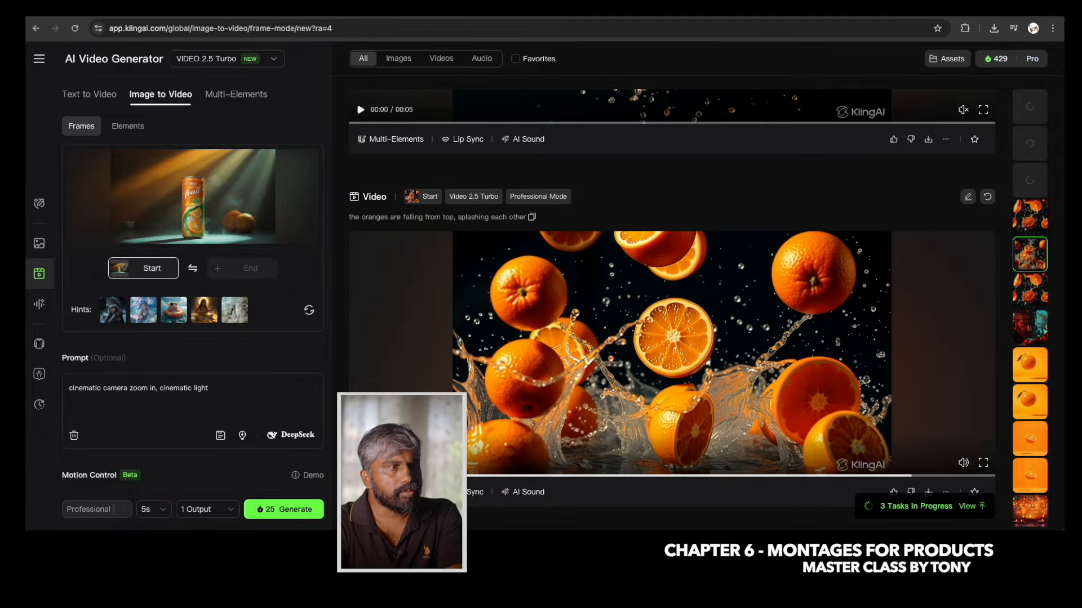
{"action": "scroll", "coordinate": [559, 321], "scroll_direction": "down", "scroll_amount": 1}
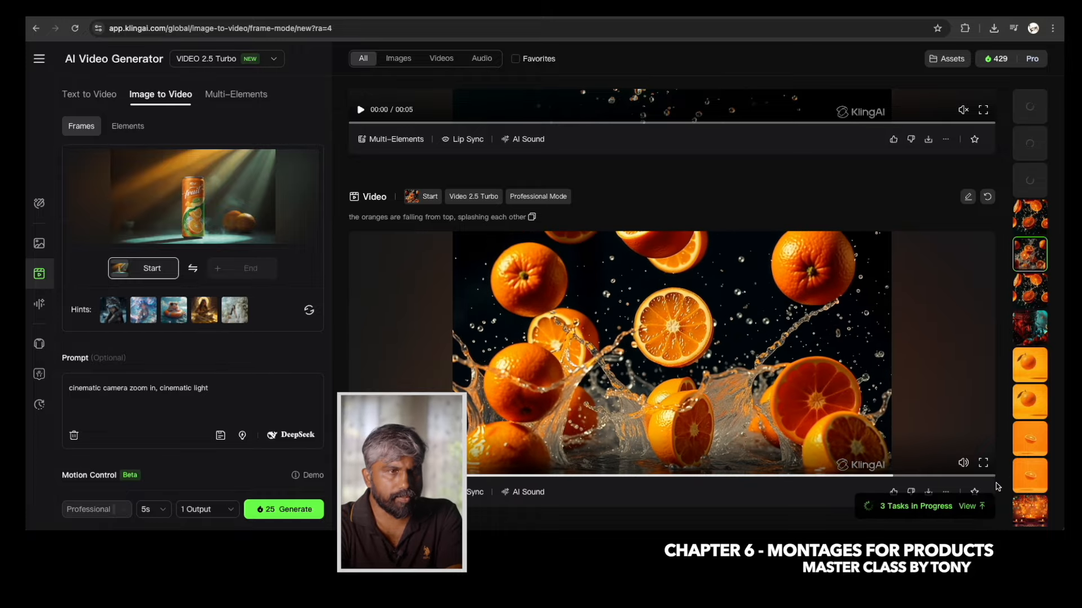
{"action": "left_click", "coordinate": [928, 492]}
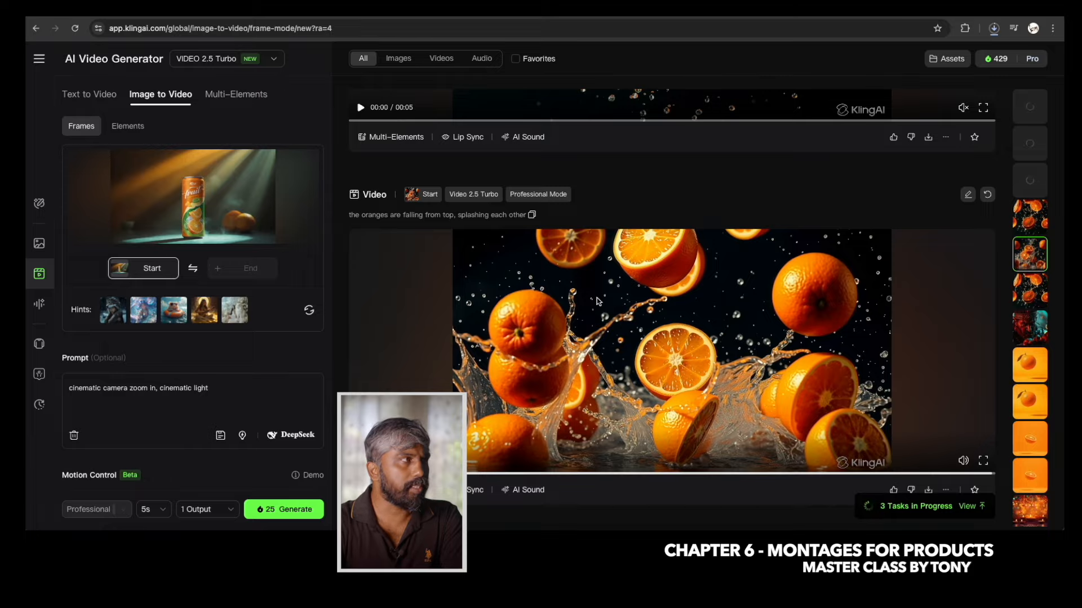
Watch the orange splash video in its detail view and return to the results list.
{"action": "left_click", "coordinate": [228, 66]}
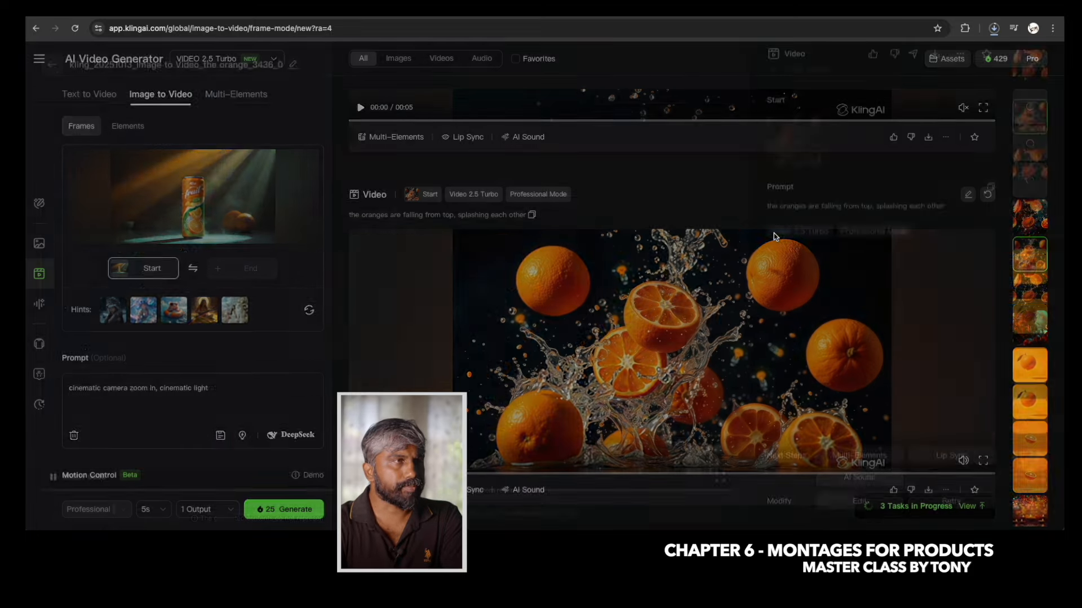
{"action": "left_click", "coordinate": [773, 233]}
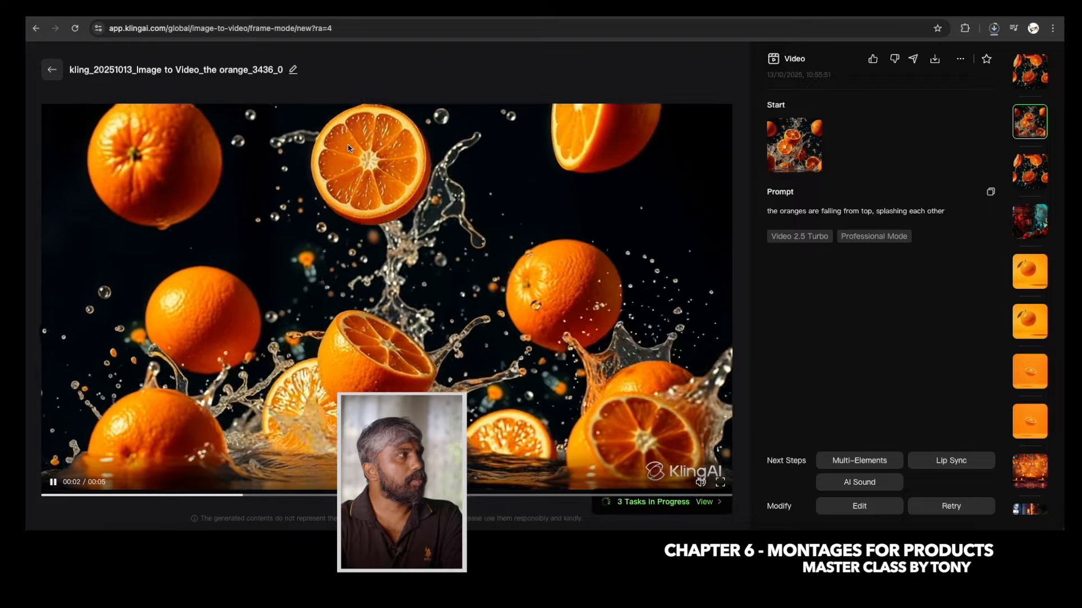
{"action": "left_click", "coordinate": [52, 70]}
Turn on the sound of the falling orange slices video on the black background and download it.
{"action": "scroll", "coordinate": [418, 271], "scroll_direction": "up", "scroll_amount": 5}
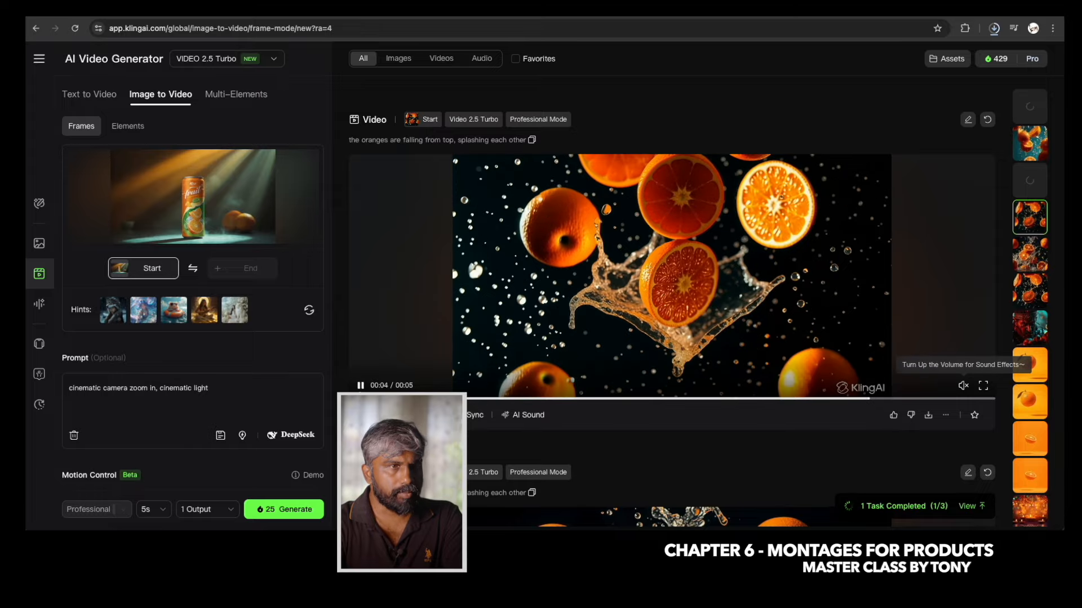
{"action": "left_click", "coordinate": [963, 386]}
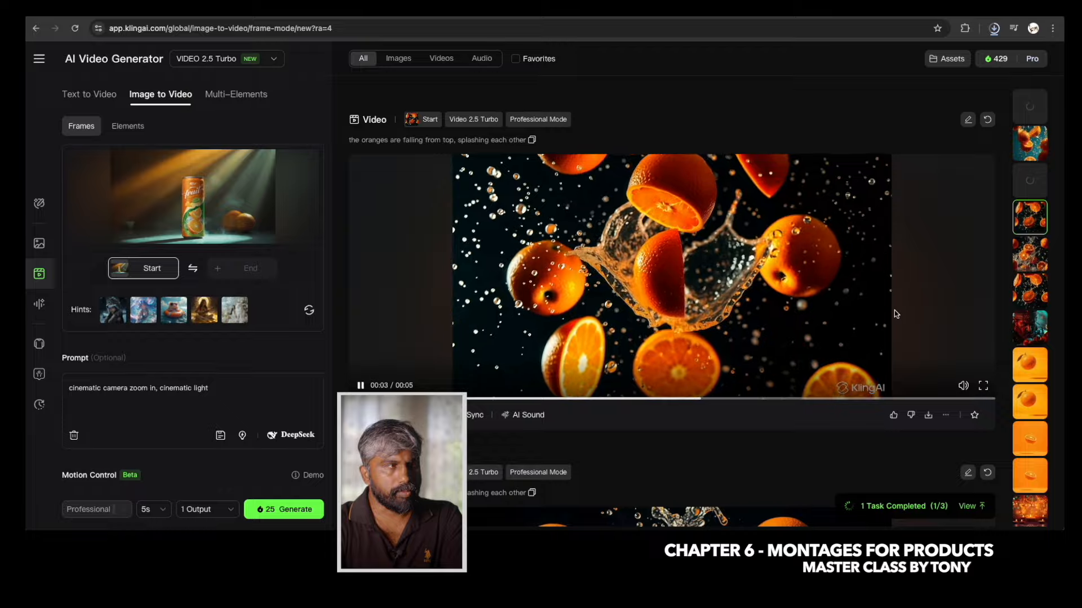
{"action": "left_click", "coordinate": [928, 416]}
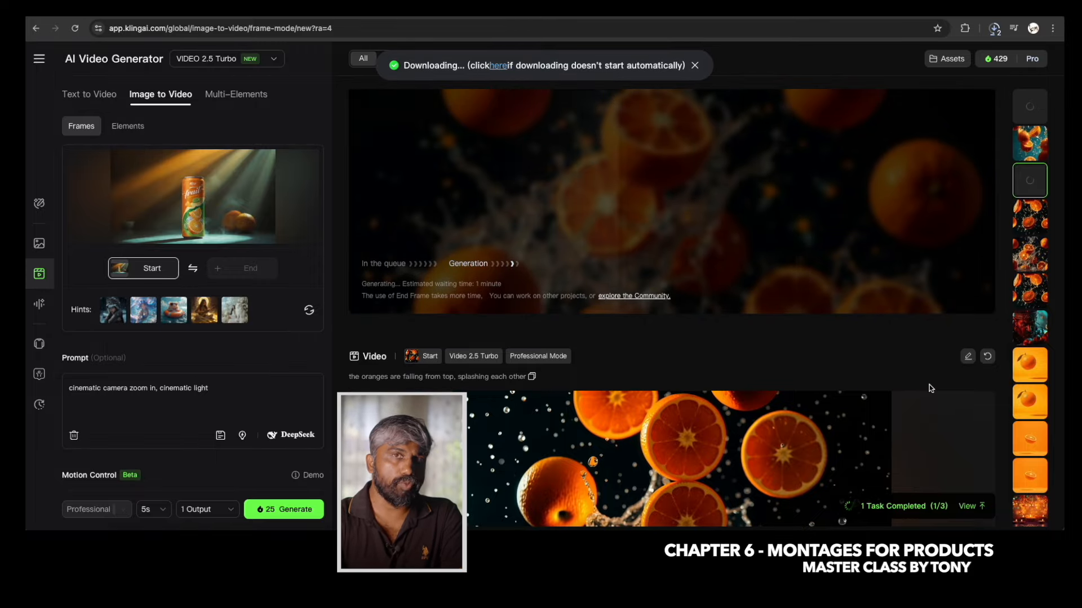
Preview the orange splash clip at full size and close the preview.
{"action": "scroll", "coordinate": [921, 382], "scroll_direction": "up", "scroll_amount": 1}
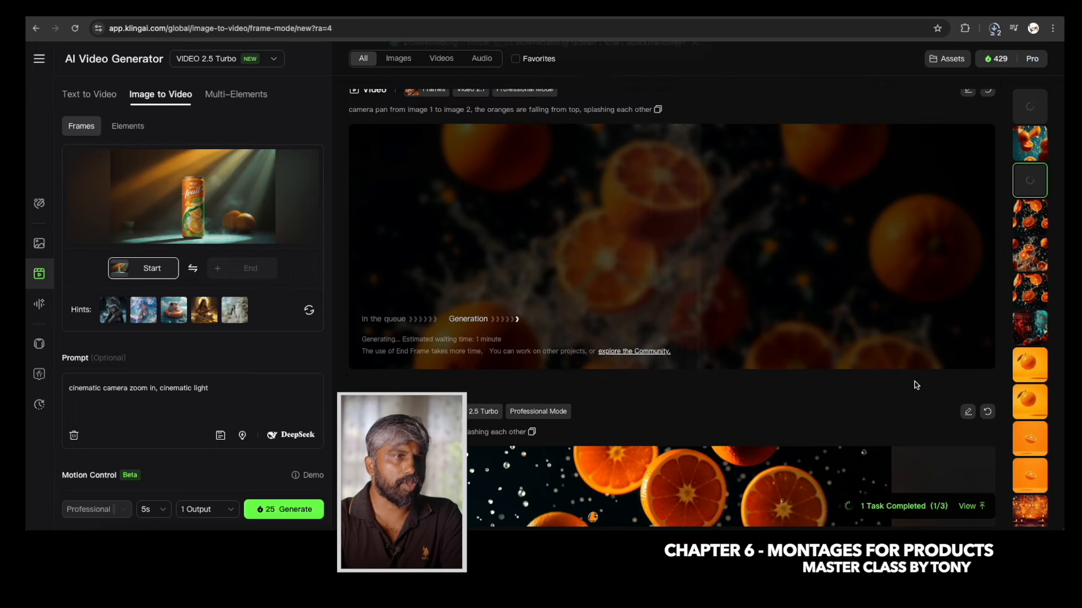
{"action": "left_click", "coordinate": [859, 472]}
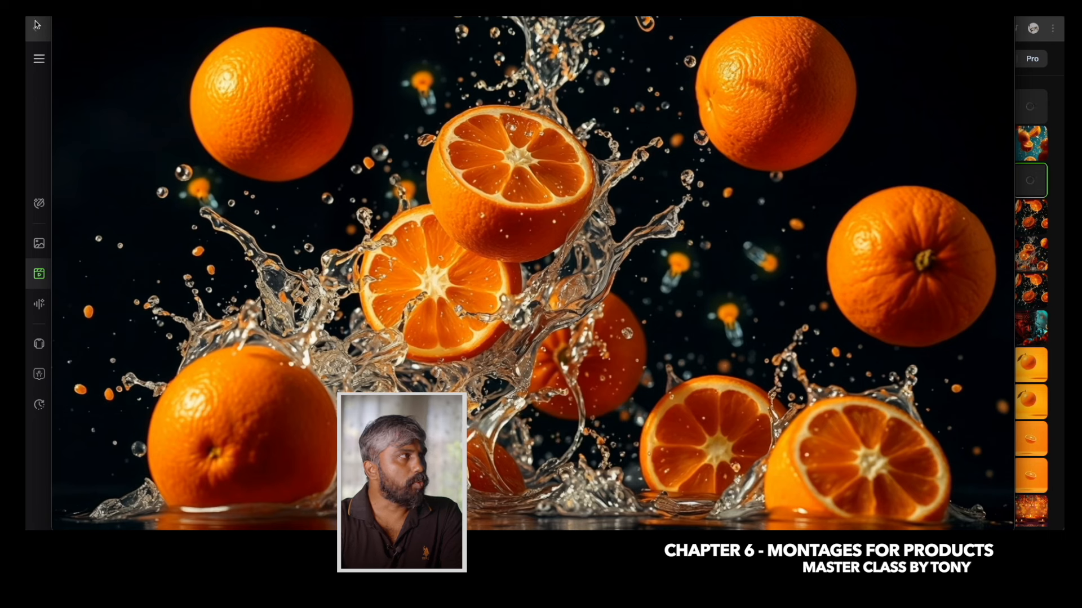
{"action": "key", "text": "Escape"}
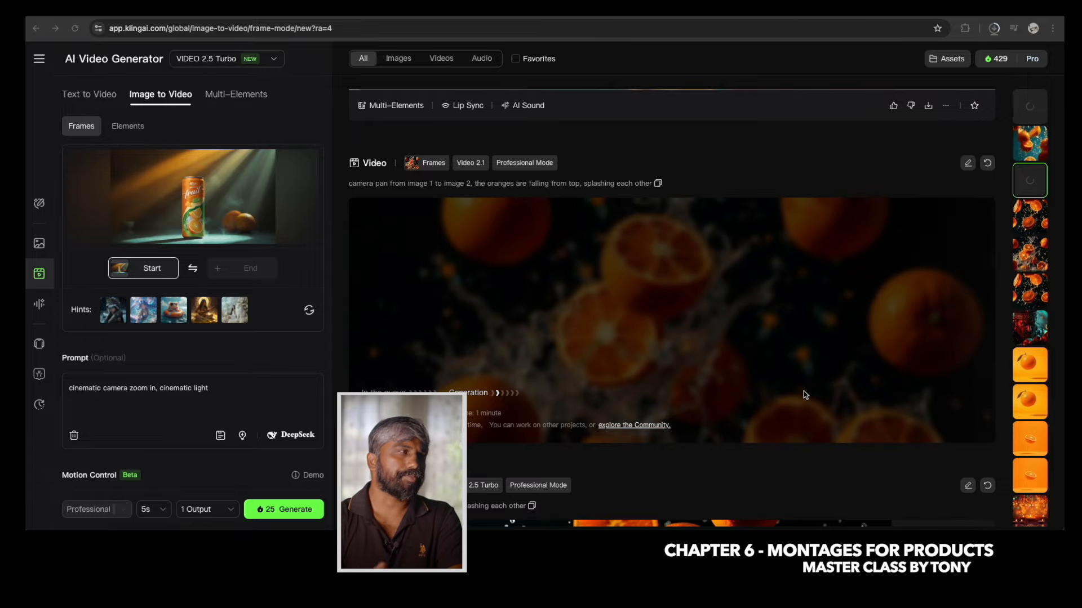
Download the teal-background video of the splashing oranges.
{"action": "scroll", "coordinate": [805, 380], "scroll_direction": "up", "scroll_amount": 5}
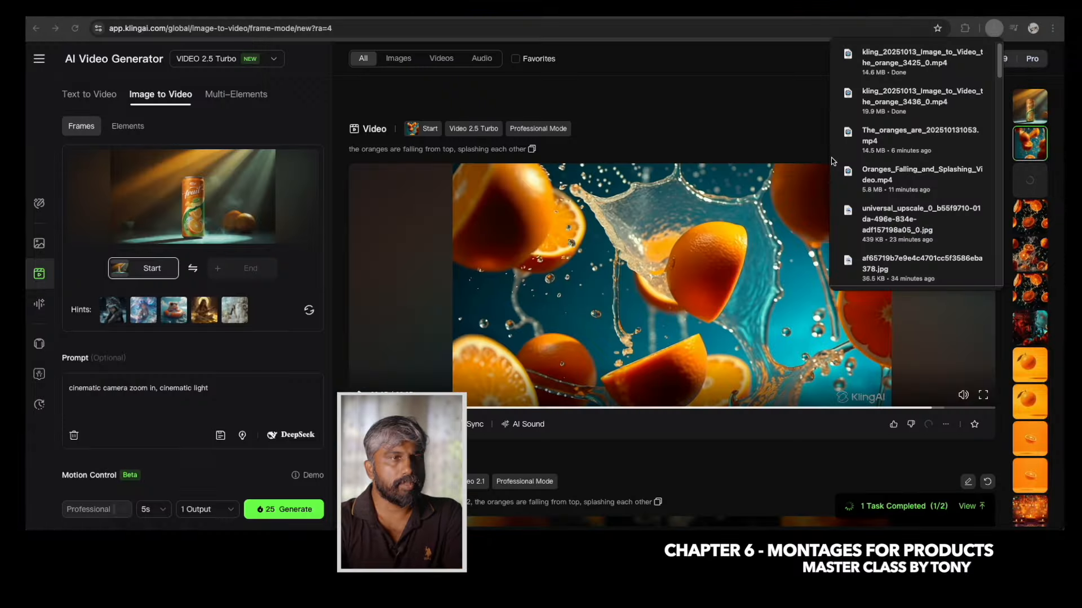
{"action": "left_click", "coordinate": [793, 435]}
{"action": "left_click", "coordinate": [455, 343]}
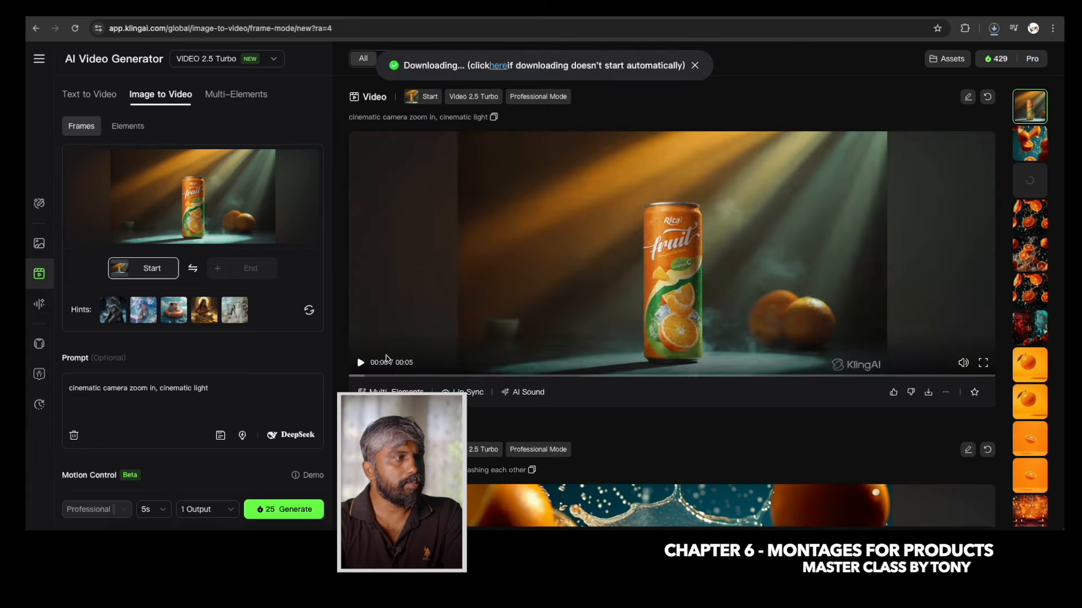
Play the juice can zoom-in video and download it.
{"action": "left_click", "coordinate": [361, 362]}
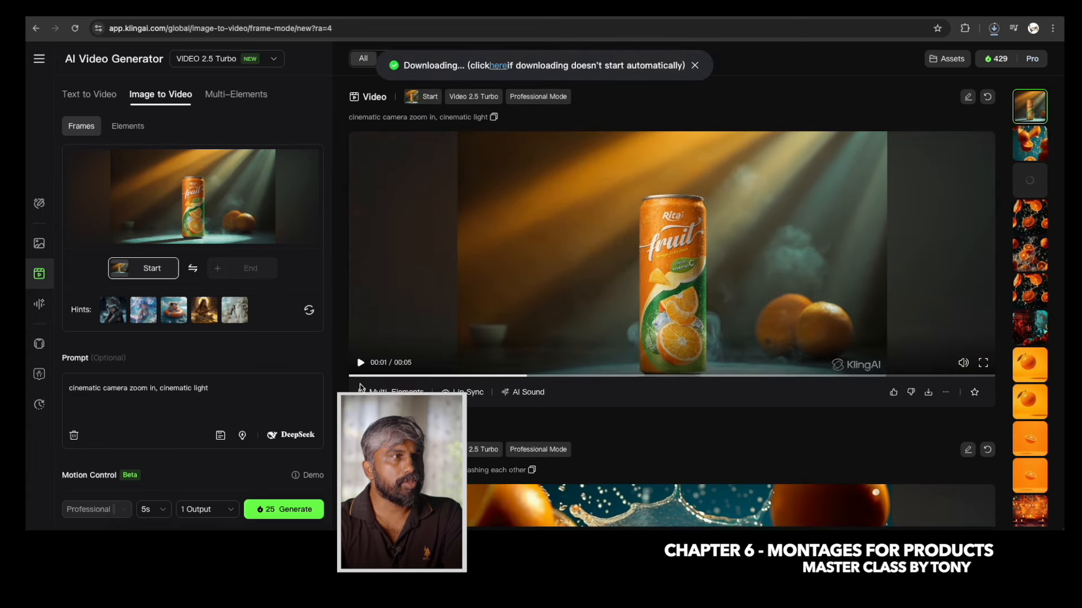
{"action": "left_click", "coordinate": [360, 363]}
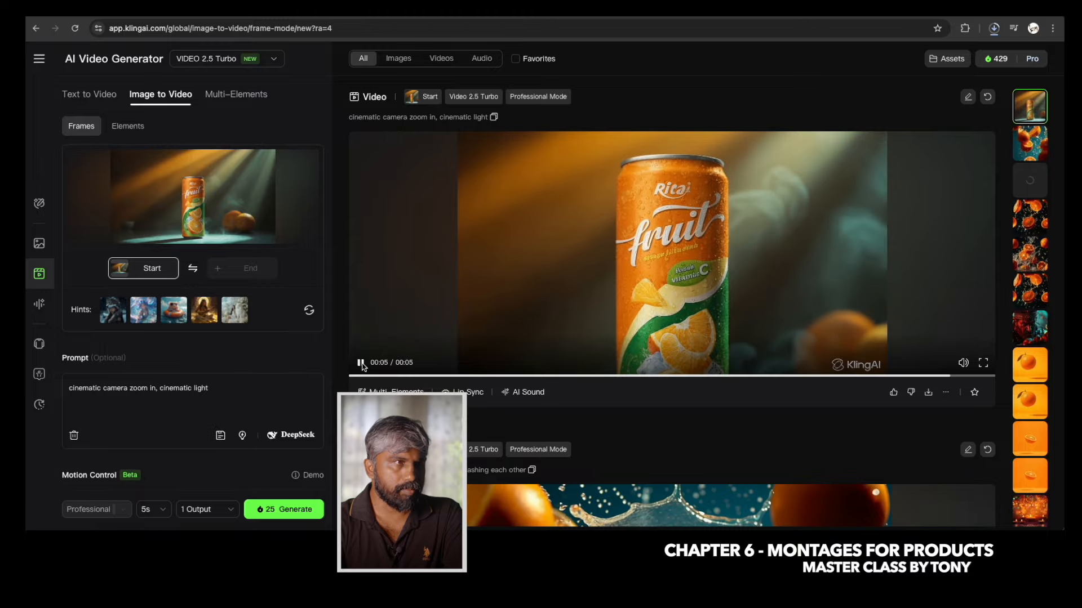
{"action": "left_click", "coordinate": [361, 363]}
{"action": "left_click", "coordinate": [918, 280]}
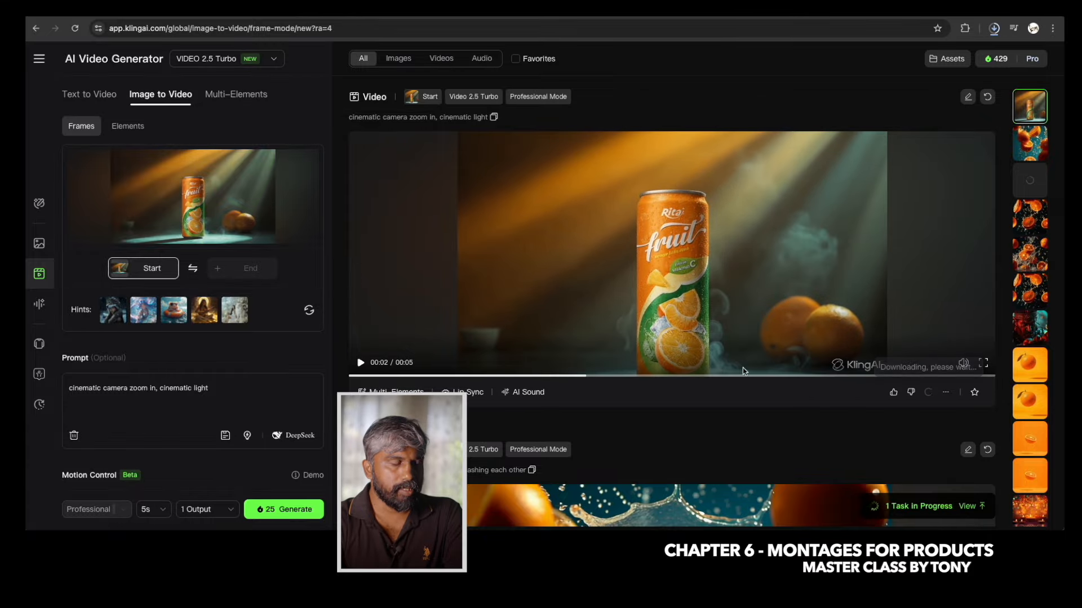
Preview the orange splash and juice can zoom-in clips at full size, play the can clip and close the preview.
{"action": "scroll", "coordinate": [743, 367], "scroll_direction": "down", "scroll_amount": 5}
{"action": "scroll", "coordinate": [740, 399], "scroll_direction": "down", "scroll_amount": 5}
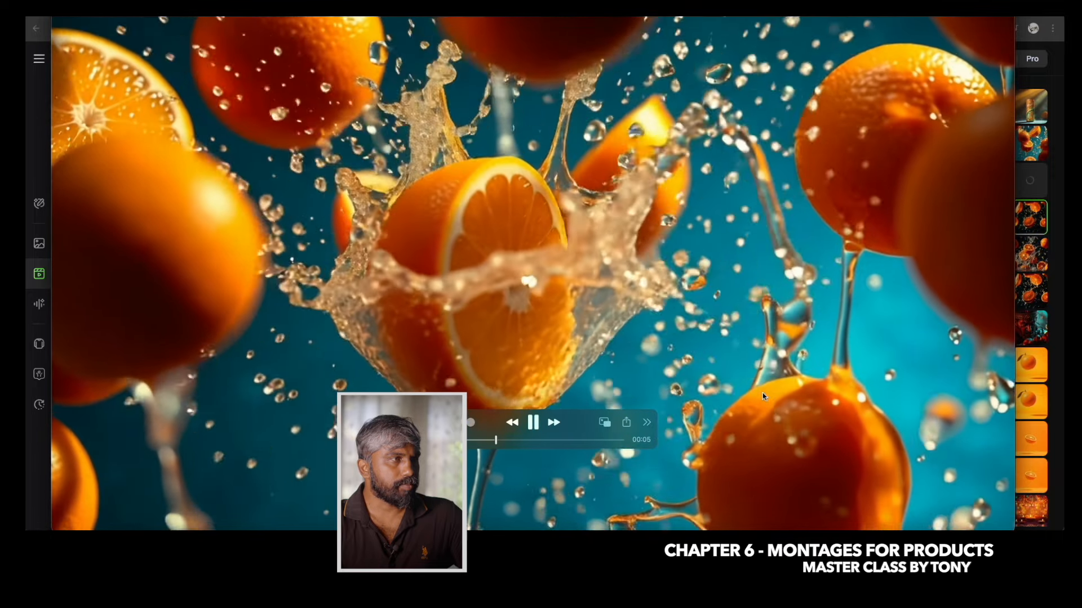
{"action": "key", "text": "Right"}
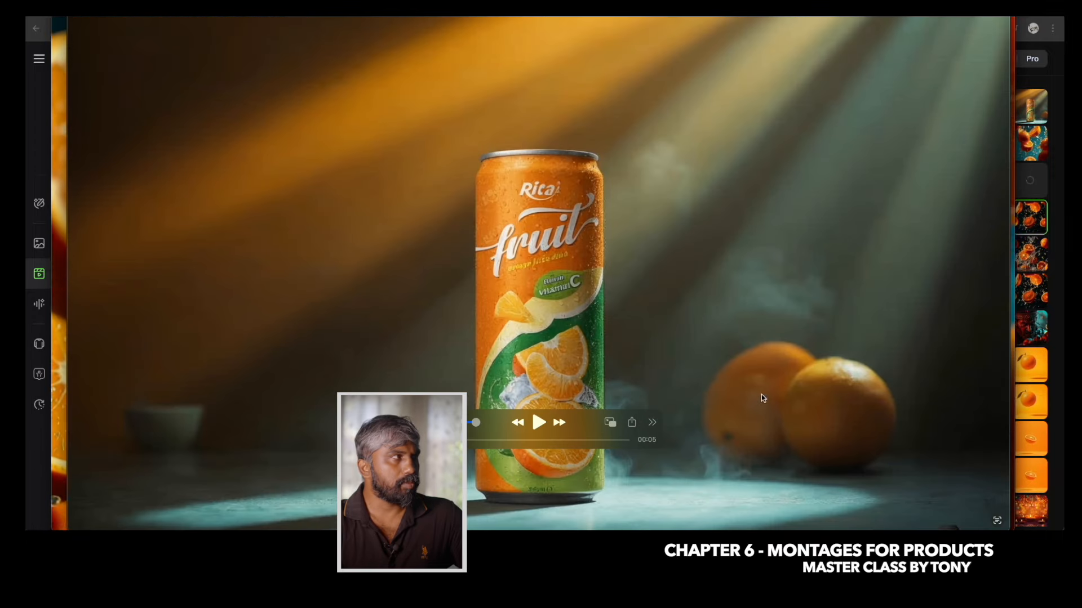
{"action": "left_click", "coordinate": [538, 423]}
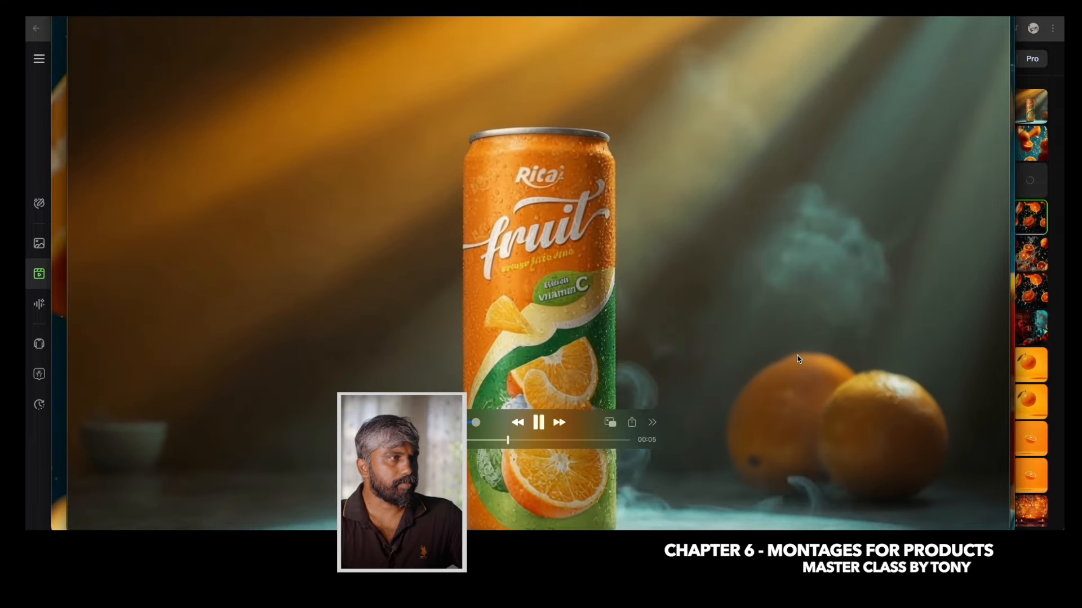
{"action": "key", "text": "space"}
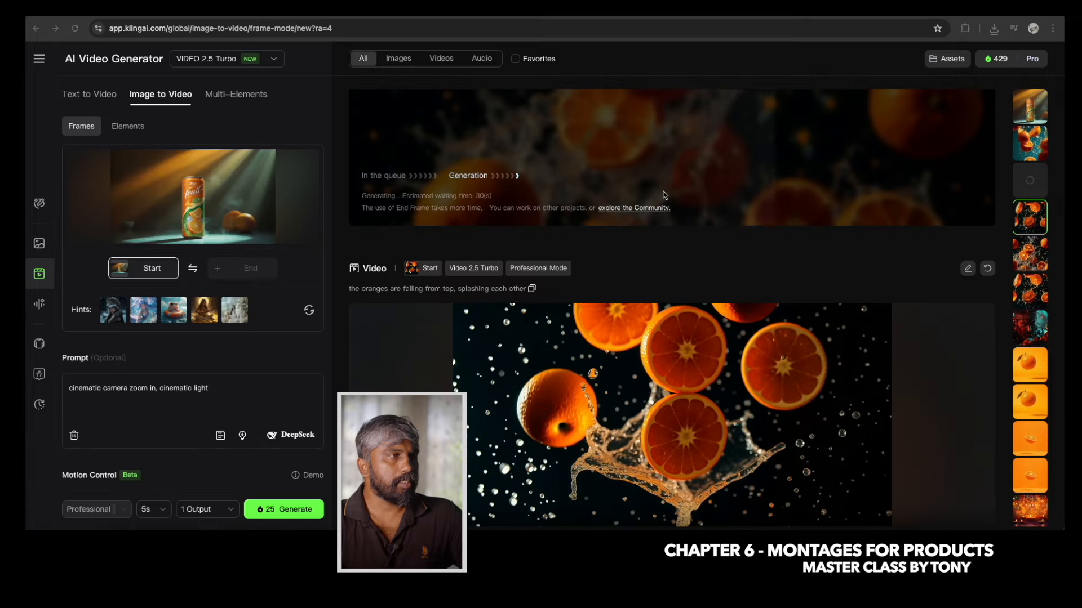
Play the newly generated camera-pan video of falling oranges at full size, skim to its end and close it.
{"action": "scroll", "coordinate": [735, 306], "scroll_direction": "up", "scroll_amount": 3}
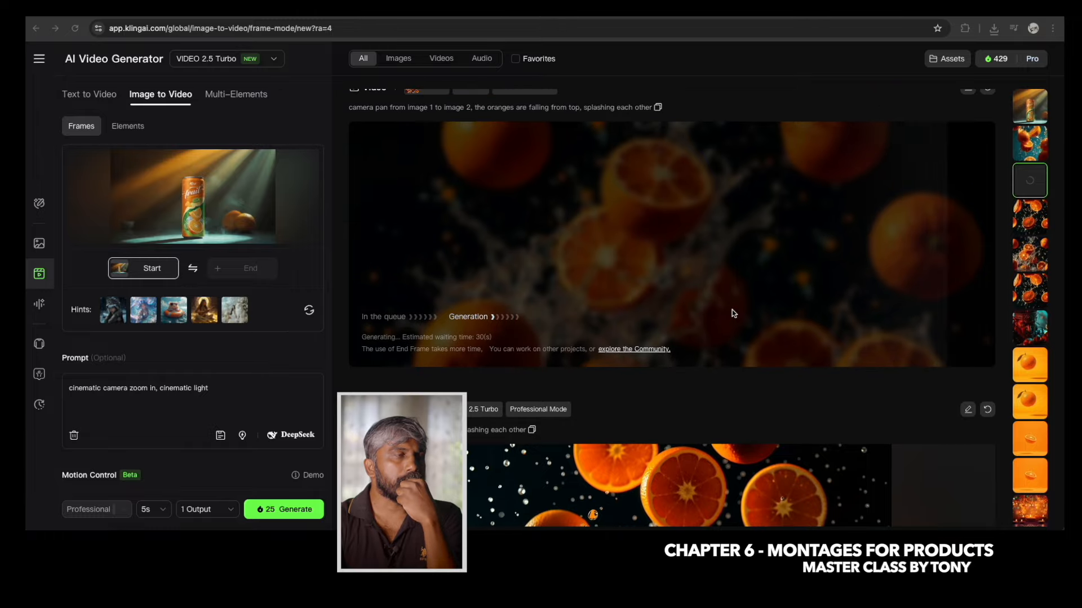
{"action": "scroll", "coordinate": [744, 344], "scroll_direction": "up", "scroll_amount": 1}
{"action": "scroll", "coordinate": [817, 338], "scroll_direction": "up", "scroll_amount": 1}
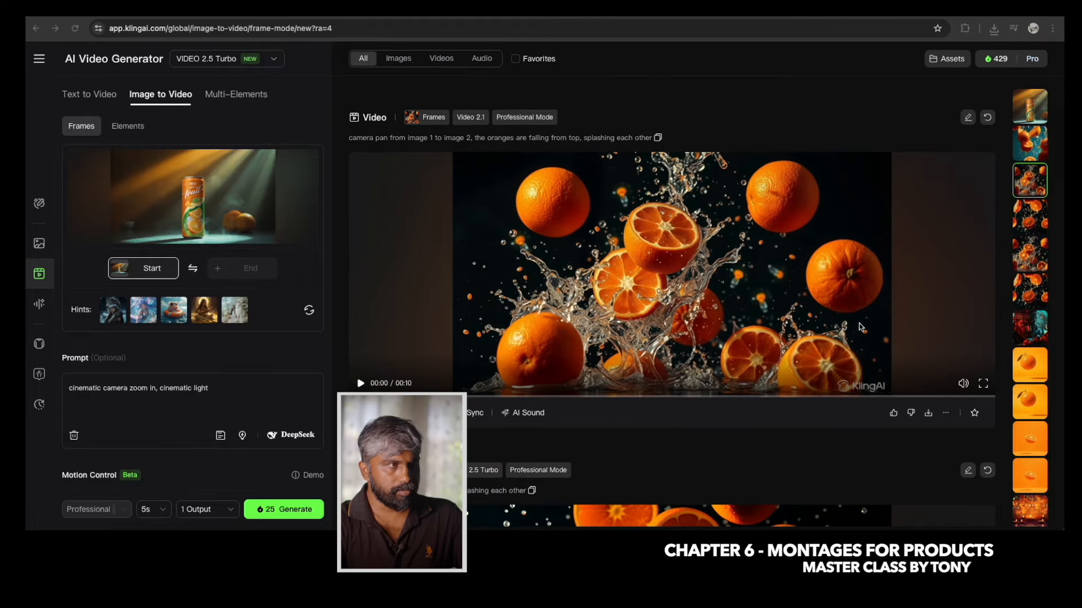
{"action": "double_click", "coordinate": [361, 385]}
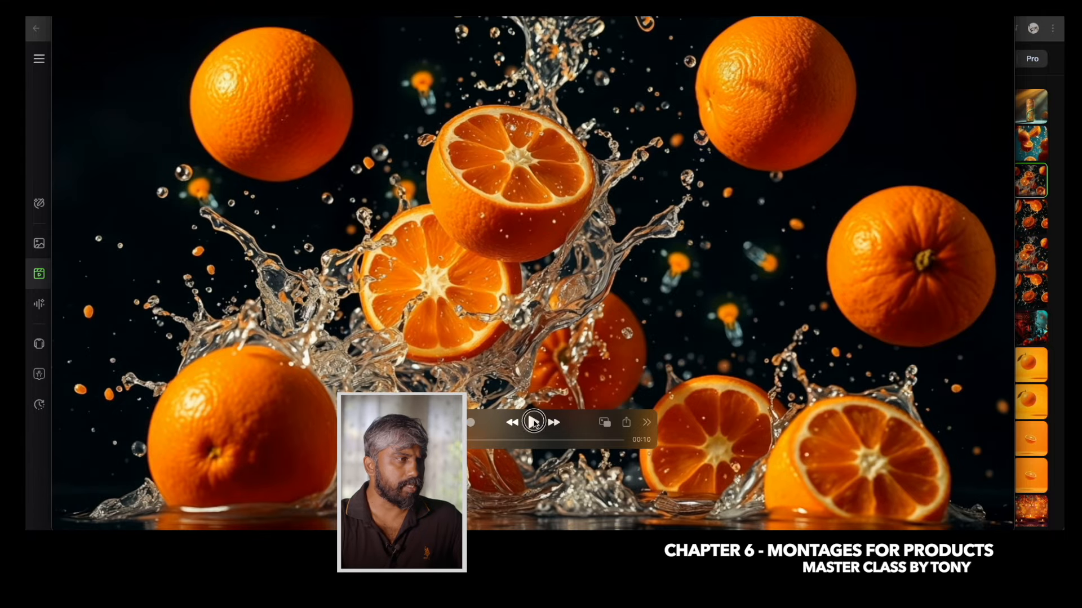
{"action": "left_click", "coordinate": [533, 422]}
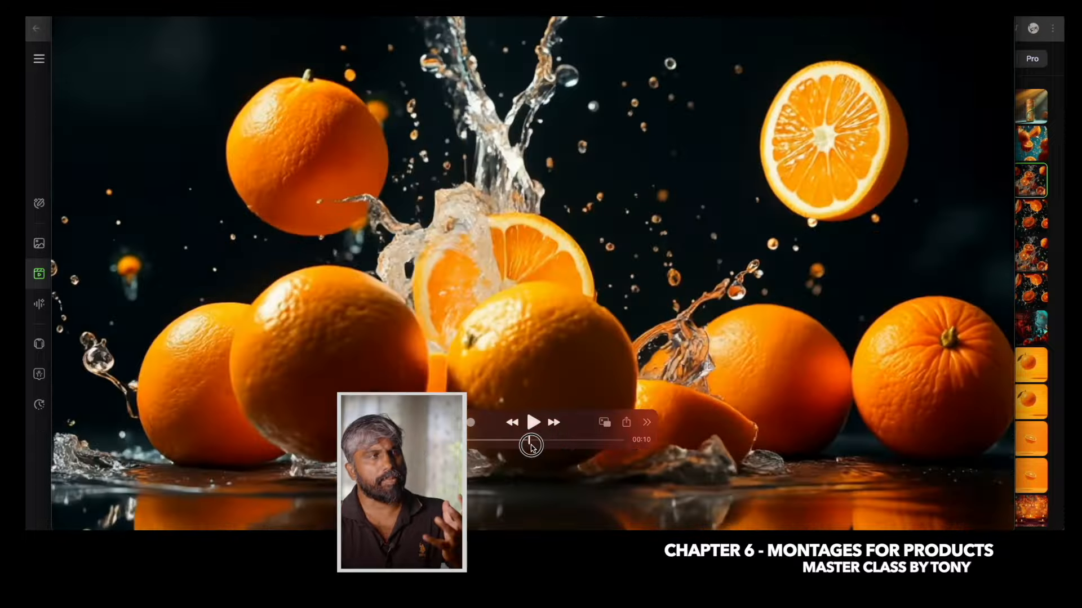
{"action": "left_click_drag", "start_coordinate": [529, 442], "coordinate": [599, 438]}
{"action": "key", "text": "Escape"}
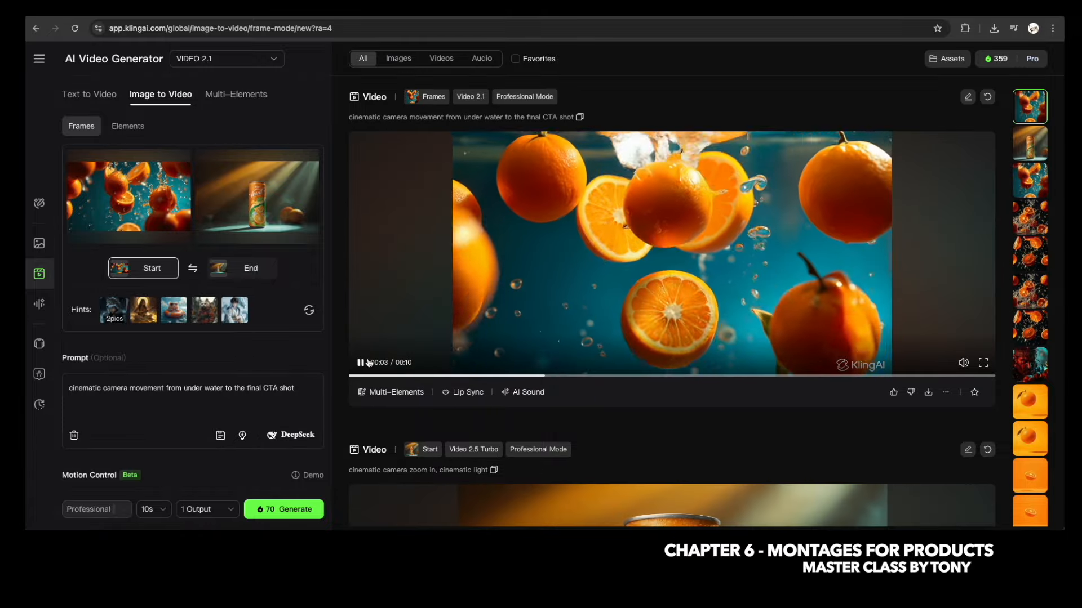
Play the underwater-to-final-CTA-shot video and download it.
{"action": "left_click", "coordinate": [361, 363]}
{"action": "mouse_move", "coordinate": [928, 394]}
{"action": "left_click", "coordinate": [914, 280]}
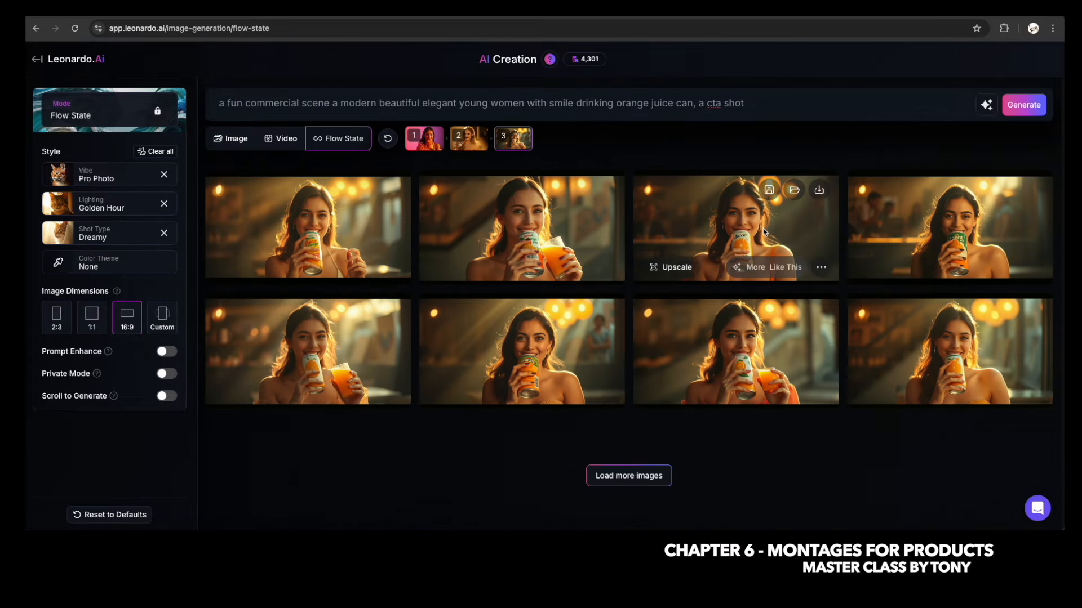
Switch to Leonardo.Ai and browse the Flow State images of the woman drinking from an orange juice can.
{"action": "left_click", "coordinate": [763, 228]}
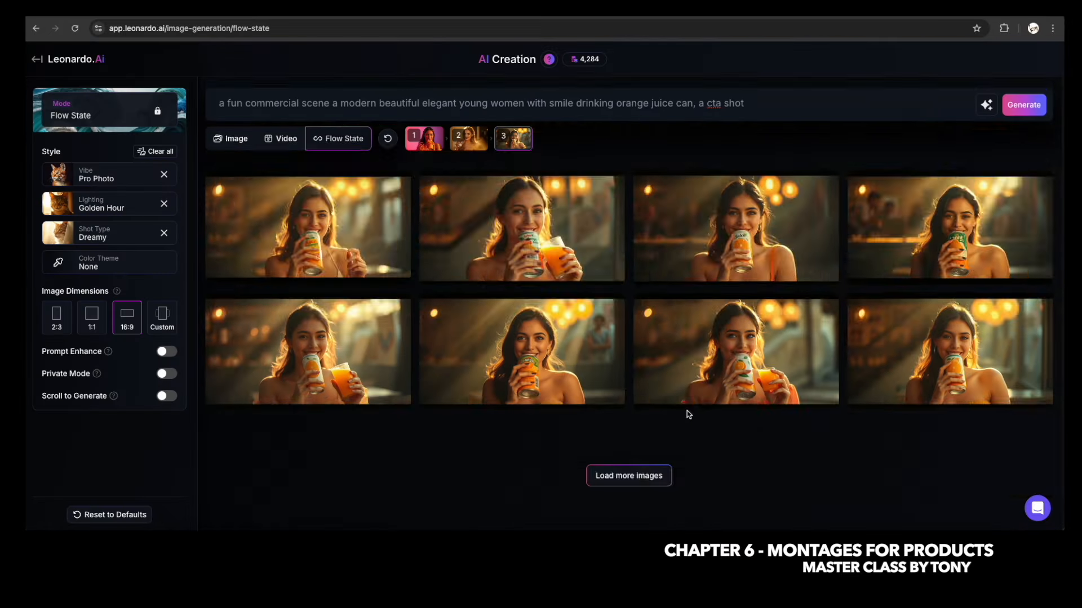
{"action": "scroll", "coordinate": [687, 411], "scroll_direction": "down", "scroll_amount": 3}
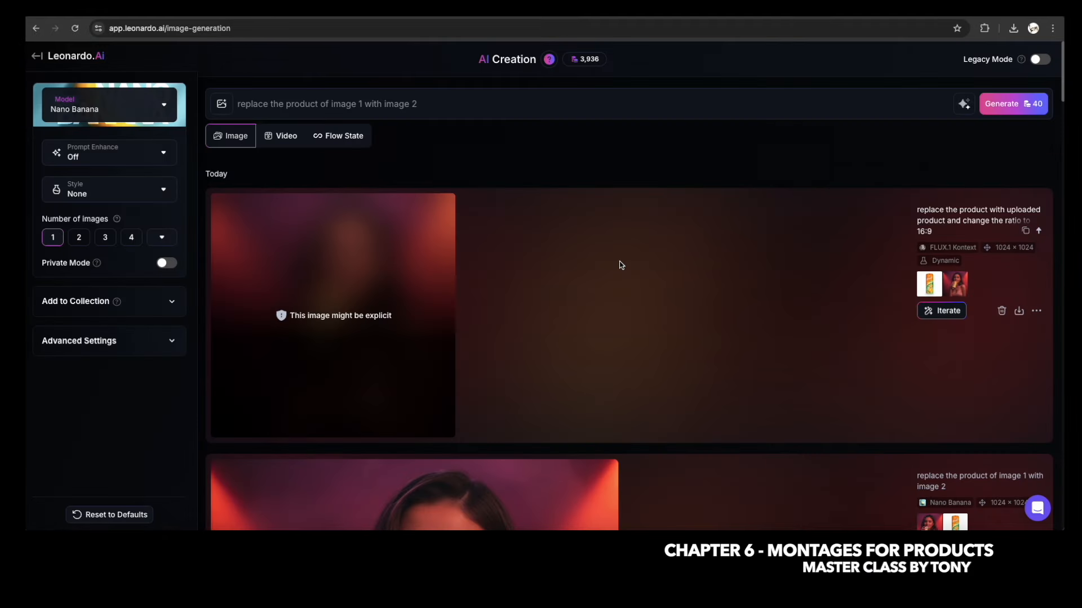
Select Nano Banana as the image generation model.
{"action": "left_click", "coordinate": [96, 114]}
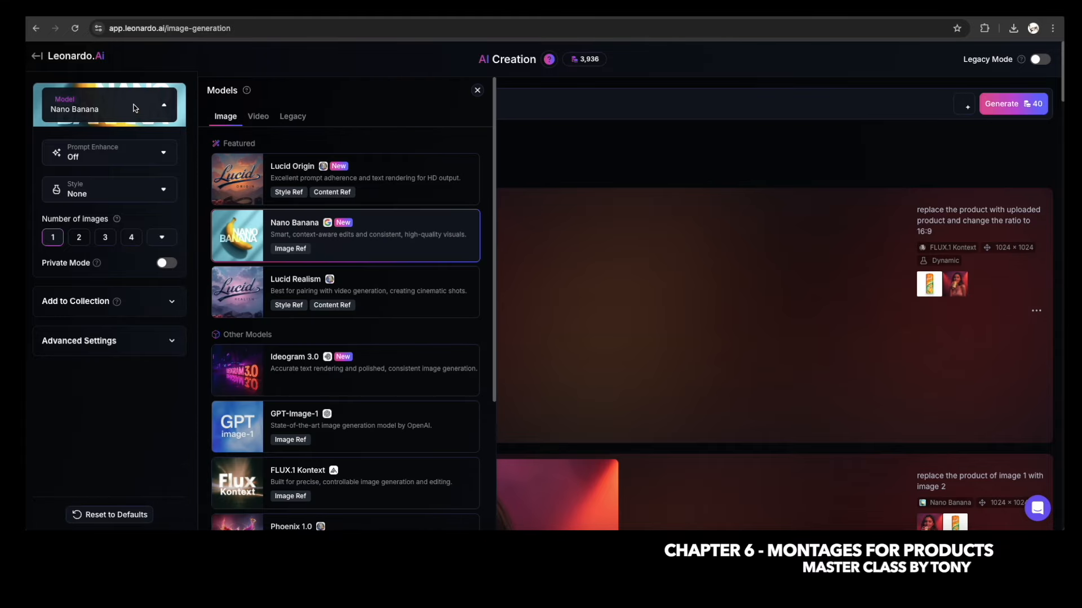
{"action": "left_click", "coordinate": [320, 232]}
{"action": "left_click", "coordinate": [142, 360]}
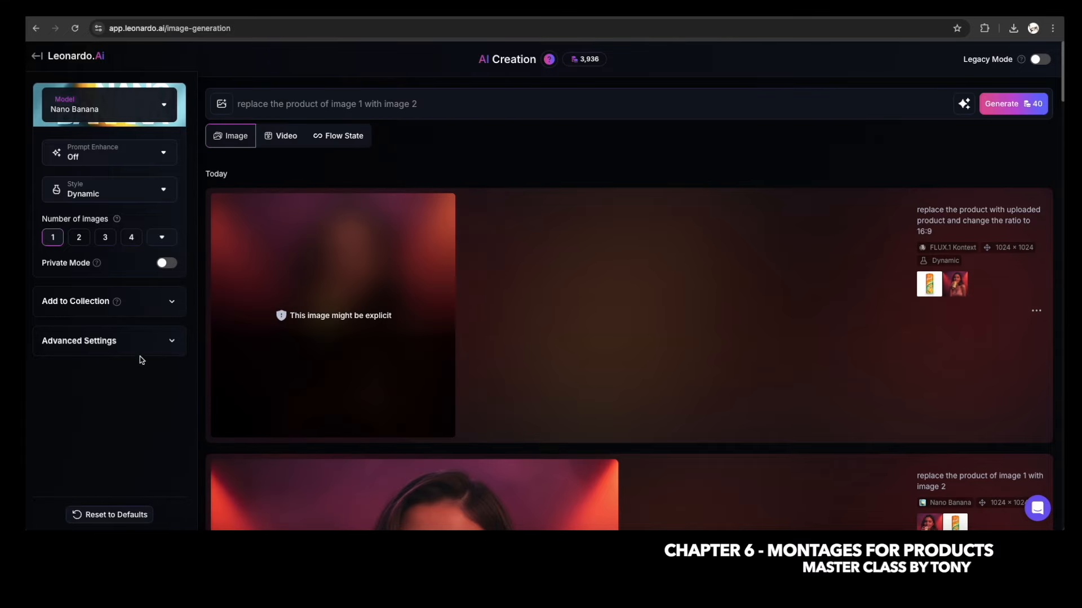
Add the uploaded picture of the woman against the red background as the first image reference.
{"action": "left_click", "coordinate": [223, 106]}
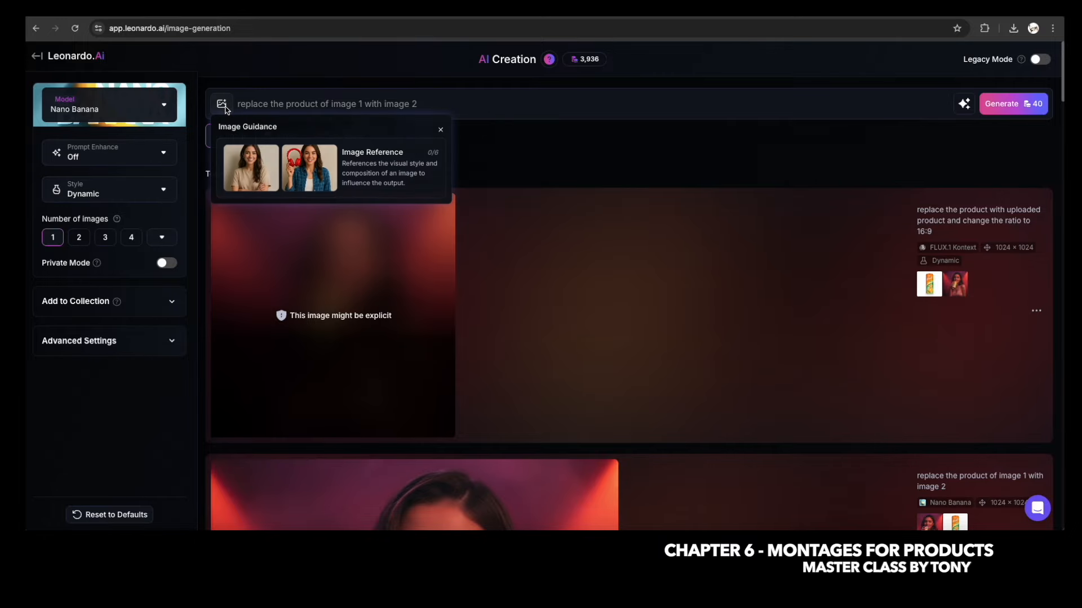
{"action": "left_click", "coordinate": [376, 169]}
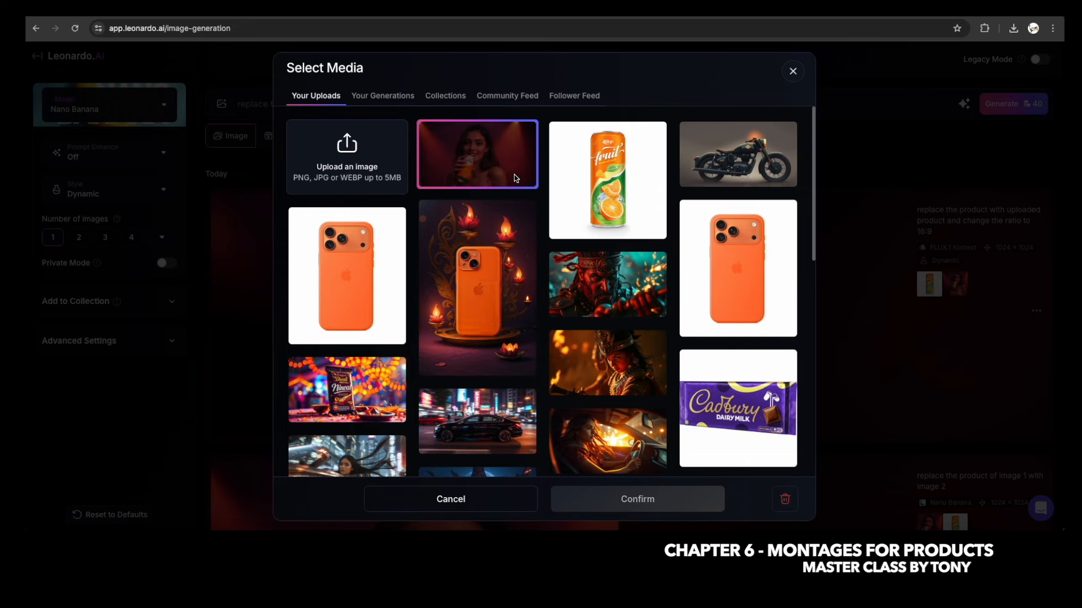
{"action": "left_click", "coordinate": [490, 167]}
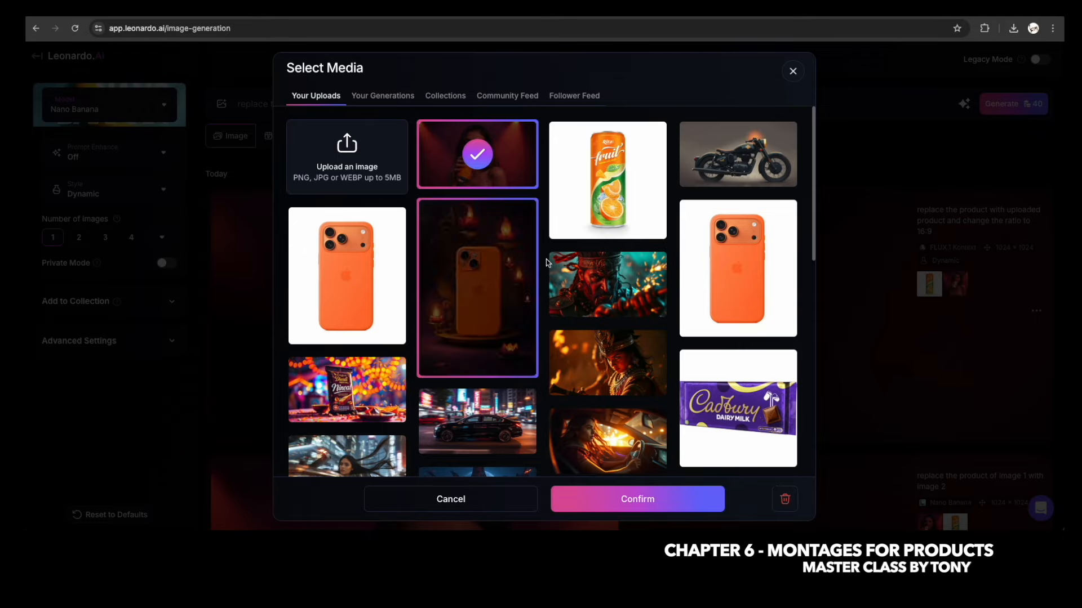
{"action": "left_click", "coordinate": [657, 500]}
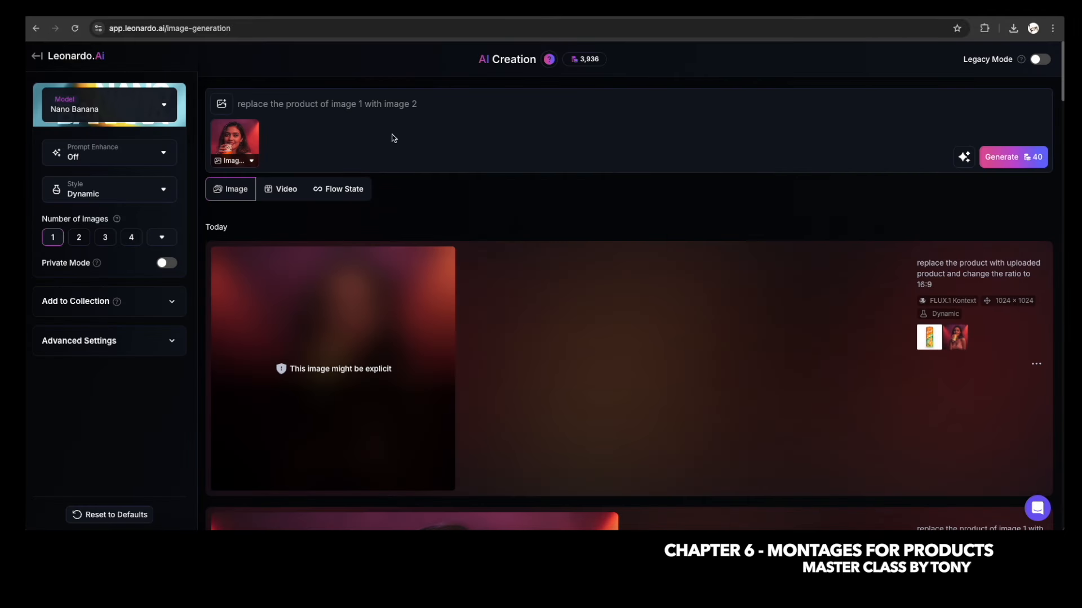
Preview 9.jpg from the Orange Juice folder and upload the can picture as the second image reference.
{"action": "left_click", "coordinate": [221, 105]}
{"action": "left_click", "coordinate": [356, 171]}
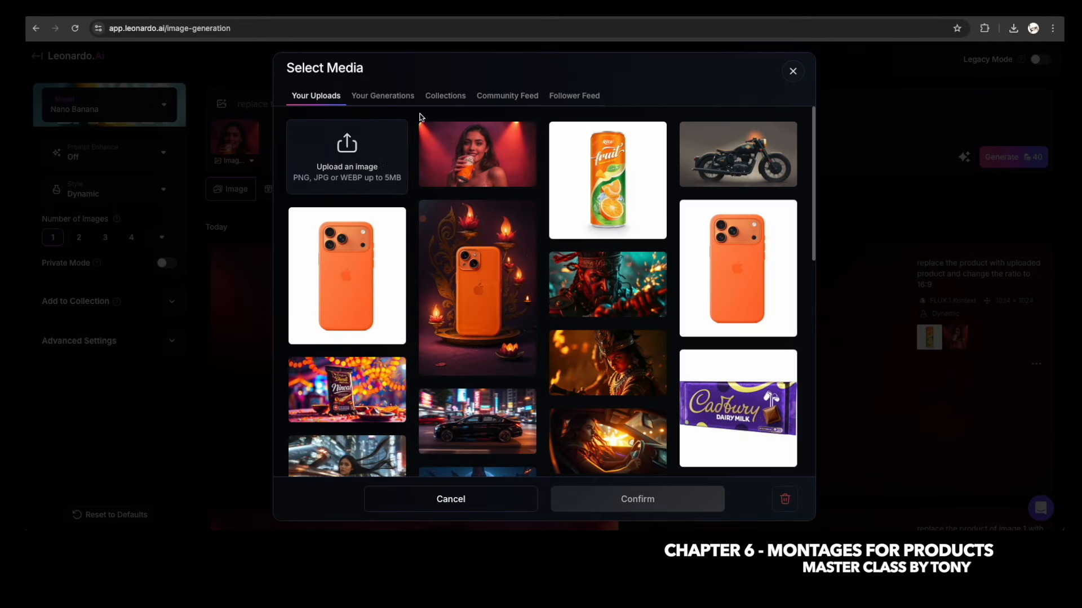
{"action": "left_click", "coordinate": [344, 147]}
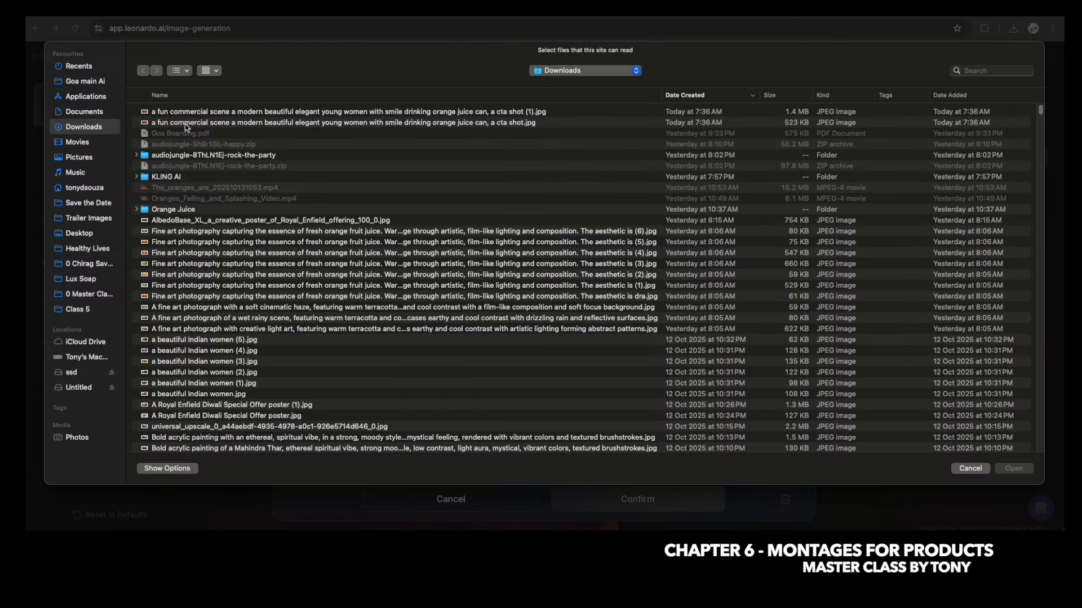
{"action": "double_click", "coordinate": [171, 210]}
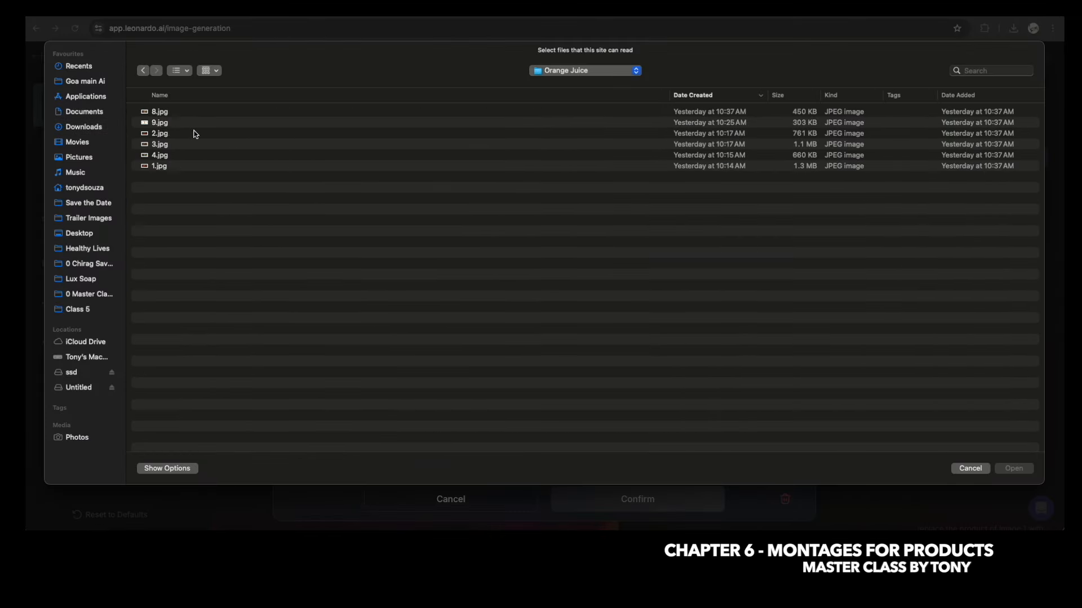
{"action": "left_click", "coordinate": [166, 126]}
{"action": "key", "text": "space"}
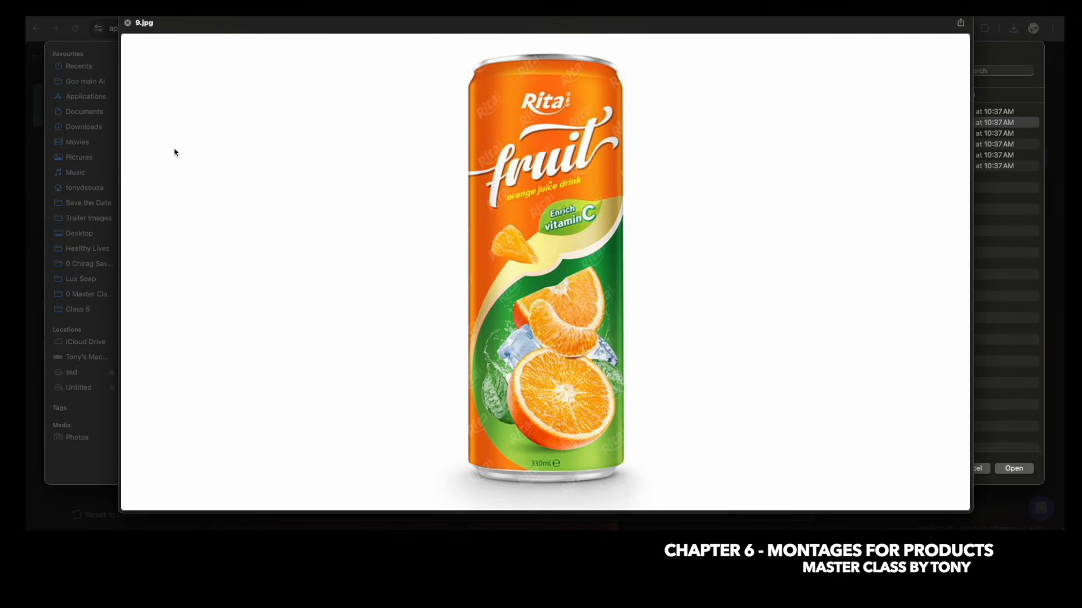
{"action": "key", "text": "space"}
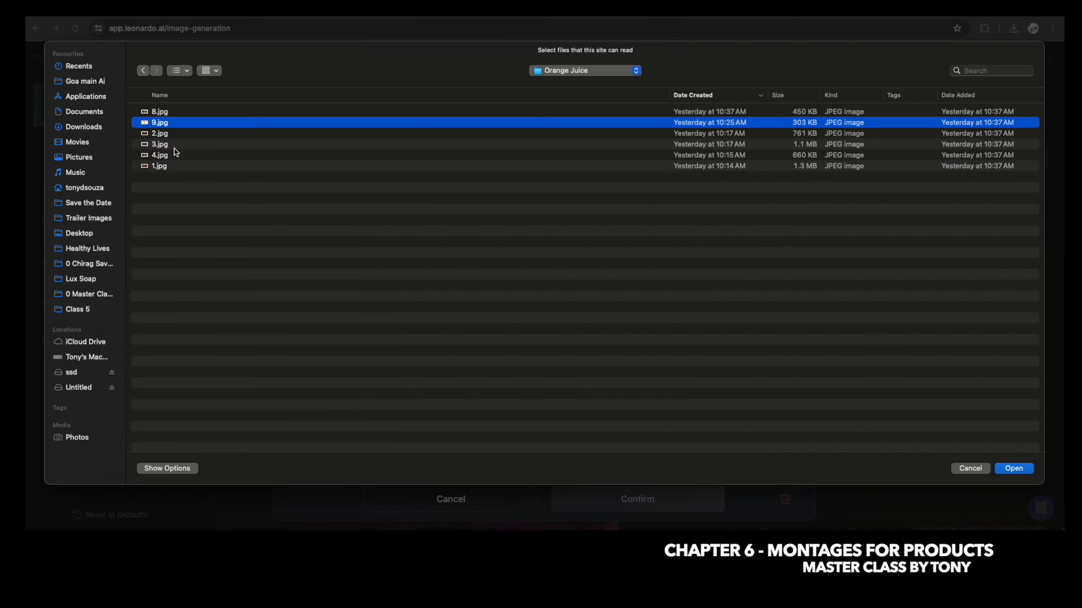
{"action": "key", "text": "Return"}
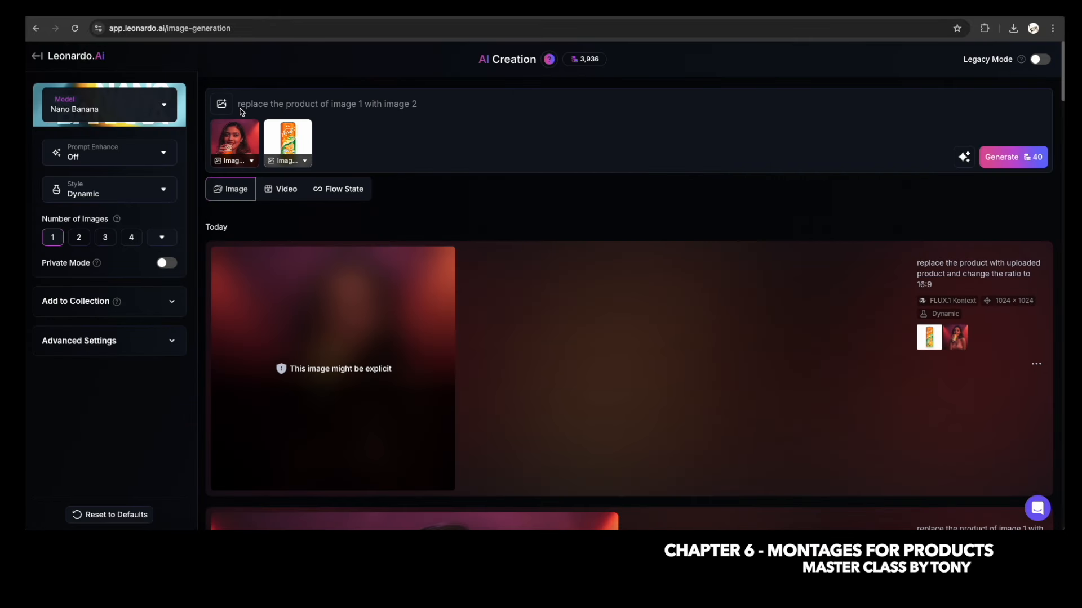
Generate 2 images with the prompt "replace the product of image 1 with image 2".
{"action": "left_click_drag", "start_coordinate": [241, 112], "coordinate": [472, 111]}
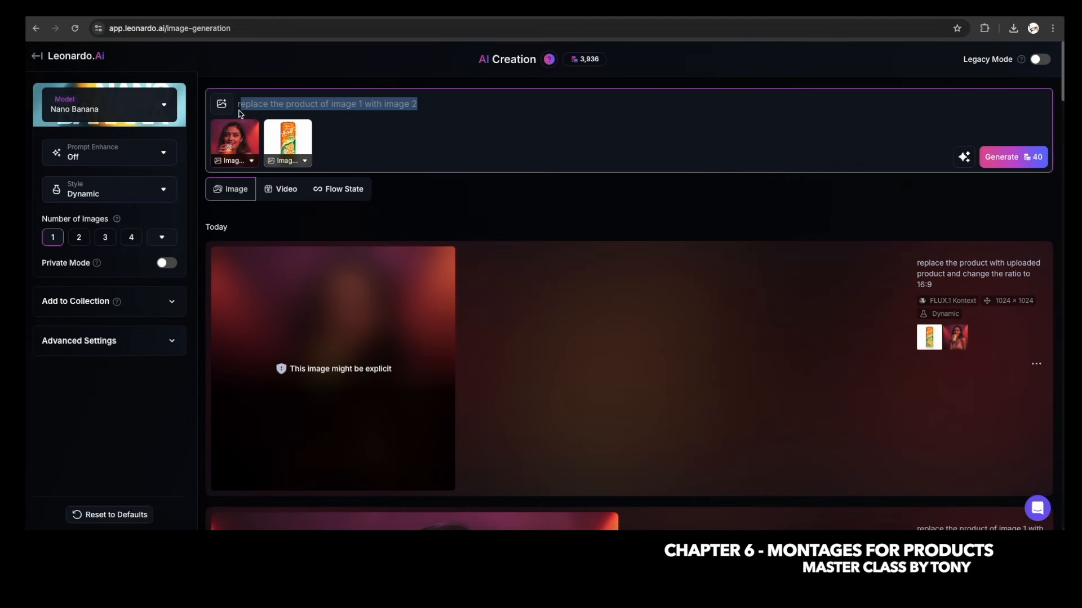
{"action": "left_click", "coordinate": [252, 116]}
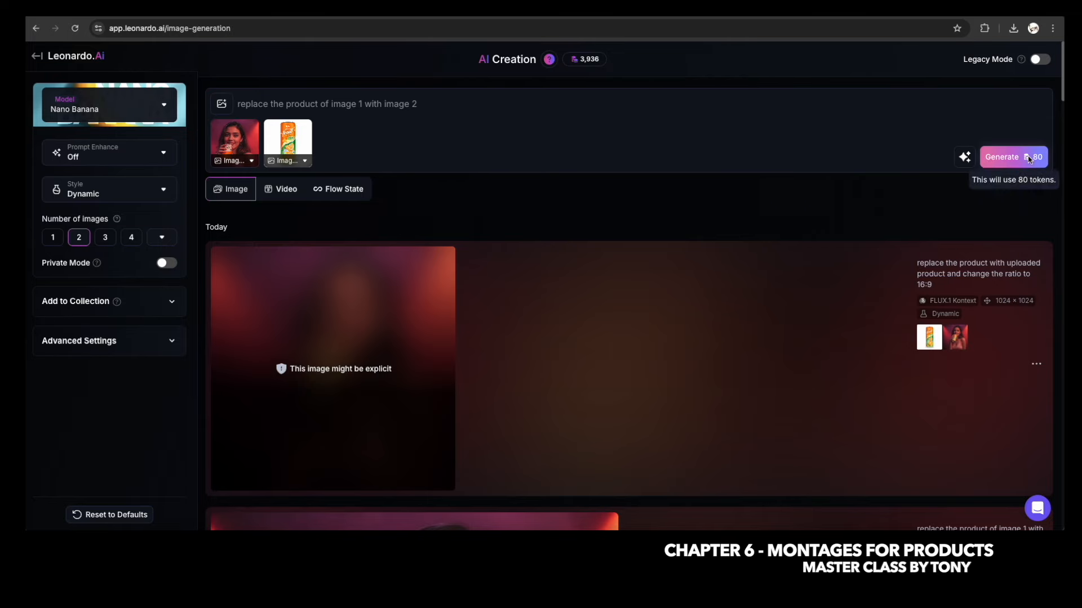
{"action": "left_click", "coordinate": [1008, 157]}
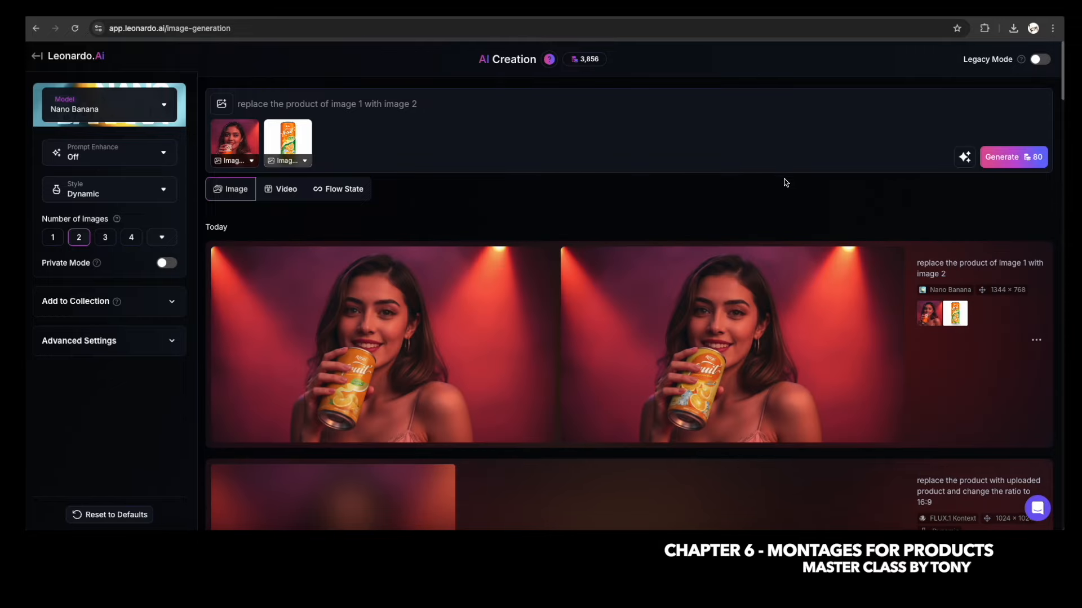
Open the generated images of the woman holding the Rita can and compare the two versions.
{"action": "left_click", "coordinate": [377, 383]}
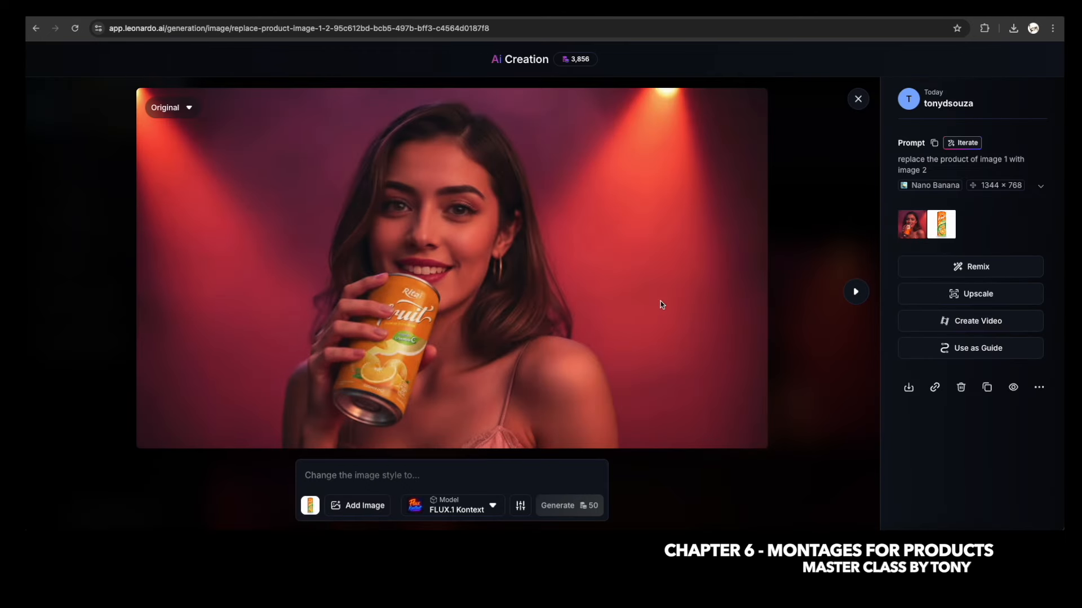
{"action": "left_click", "coordinate": [855, 292]}
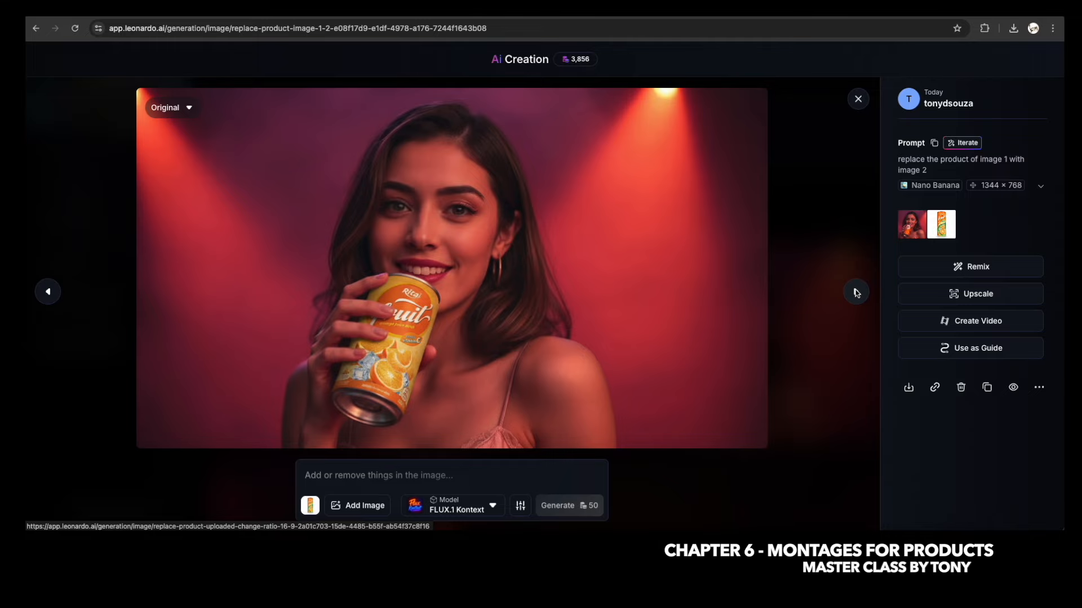
{"action": "left_click", "coordinate": [48, 292]}
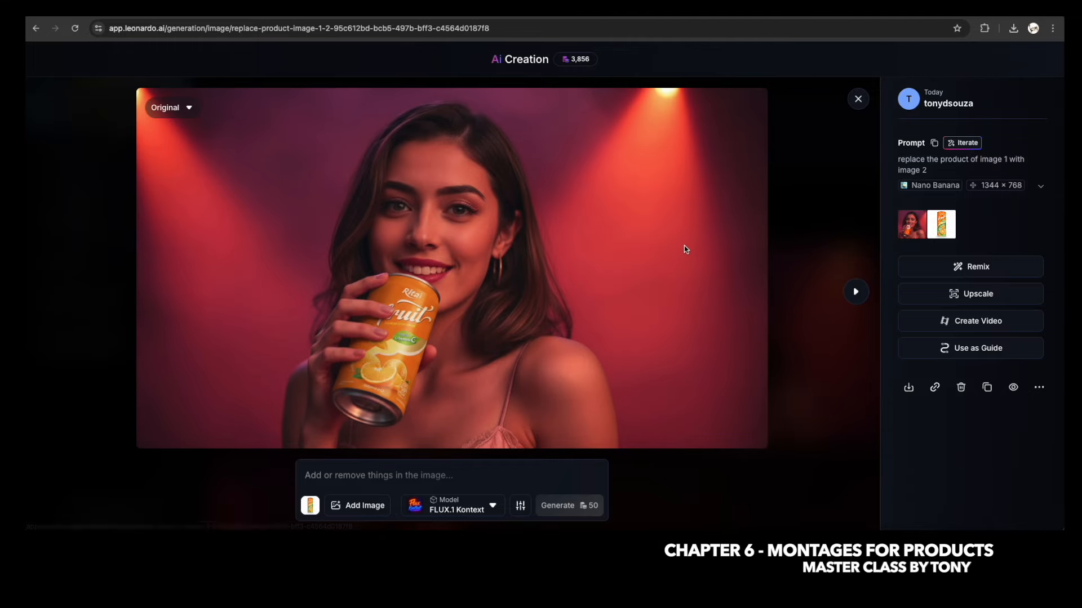
{"action": "left_click", "coordinate": [855, 292]}
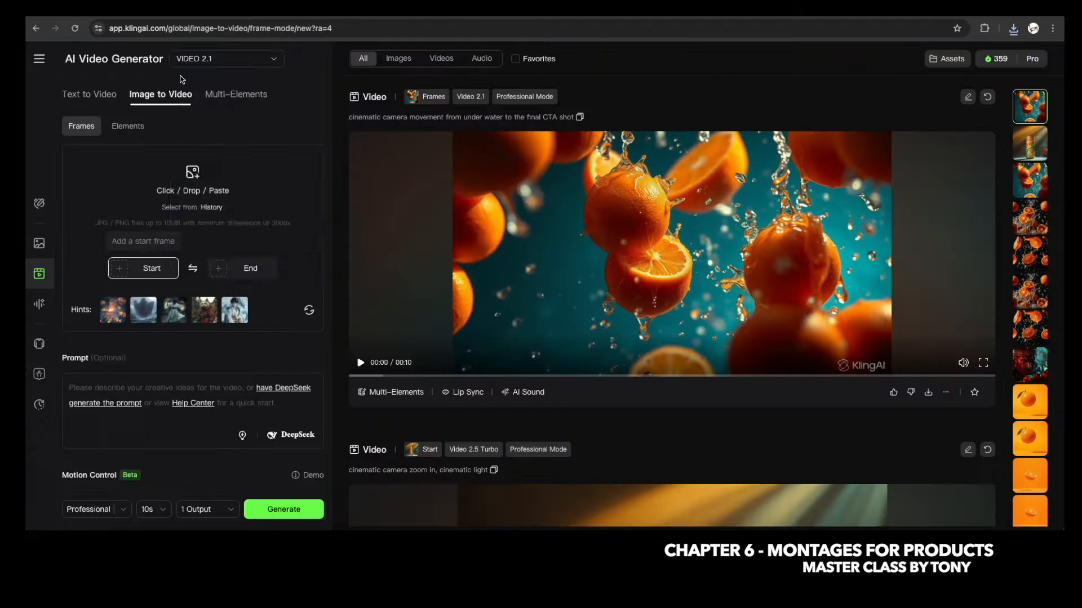
Switch to Kling AI and upload the picture of the woman with the juice can as the start frame.
{"action": "left_click", "coordinate": [152, 268]}
{"action": "left_click", "coordinate": [152, 305]}
{"action": "double_click", "coordinate": [210, 109]}
Enter the prompt "the women start drinking the orange juice with beautiful expressions", change the video model and generate the video.
{"action": "left_click", "coordinate": [90, 389]}
{"action": "type", "text": "the women is"}
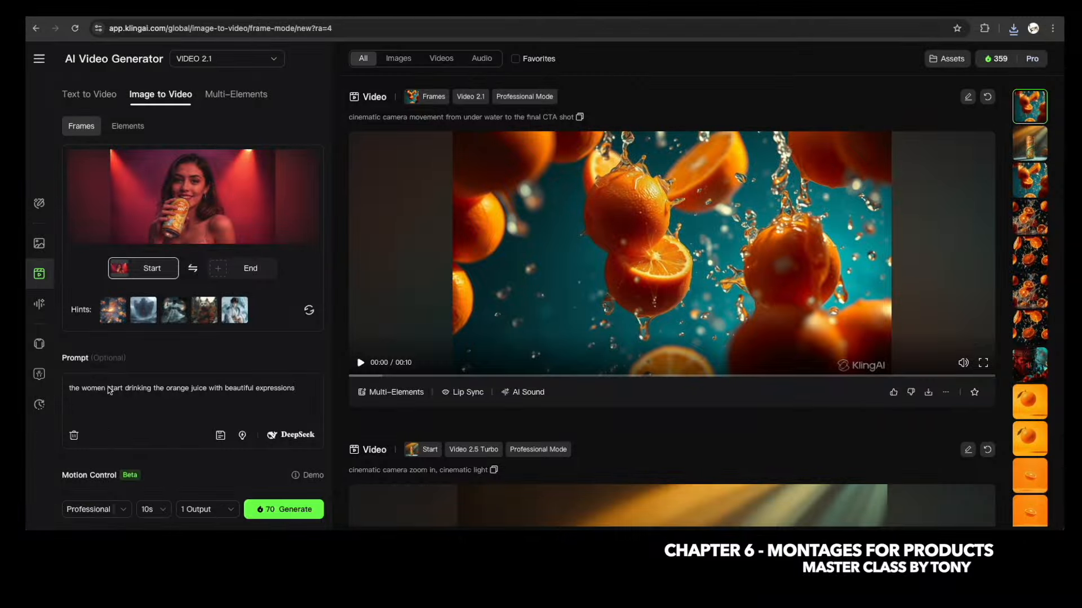
{"action": "left_click", "coordinate": [226, 59]}
{"action": "left_click", "coordinate": [237, 88]}
{"action": "left_click", "coordinate": [283, 509]}
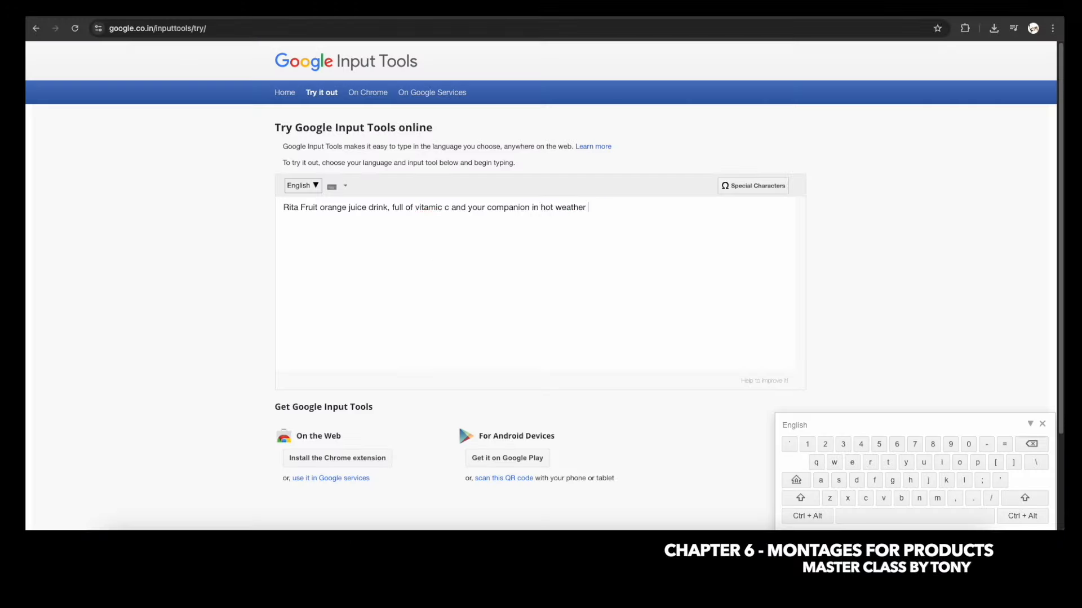
In ElevenLabs, generate speech for "[BREATH] Rita Fruit orange juice drink, [PAUSE] full of vitamin c and your companion in this hot summer".
{"action": "key", "text": "ctrl+a"}
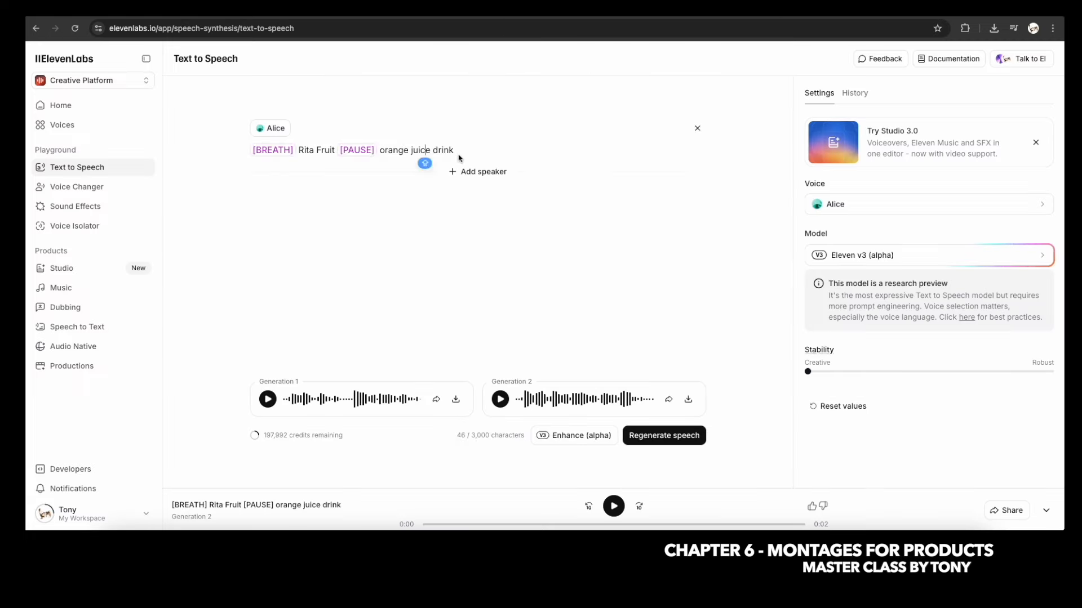
{"action": "key", "text": "ctrl+a"}
{"action": "type", "text": "Rita Fruit orange juice drink, full of vitamic c and your companion in this hot summer"}
{"action": "type", "text": "[BREATH]"}
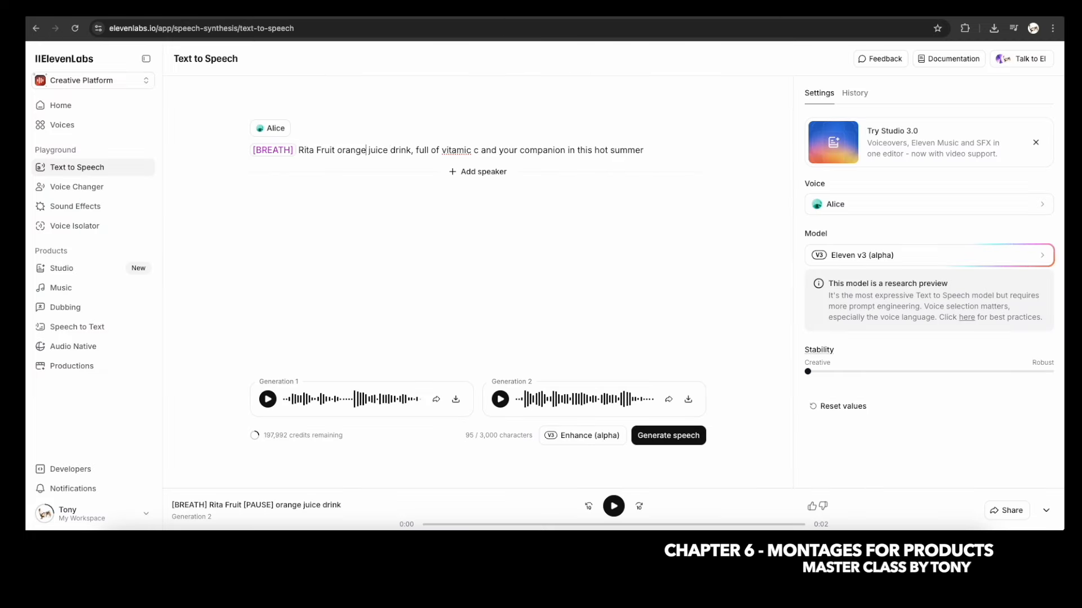
{"action": "key", "text": "super+Return"}
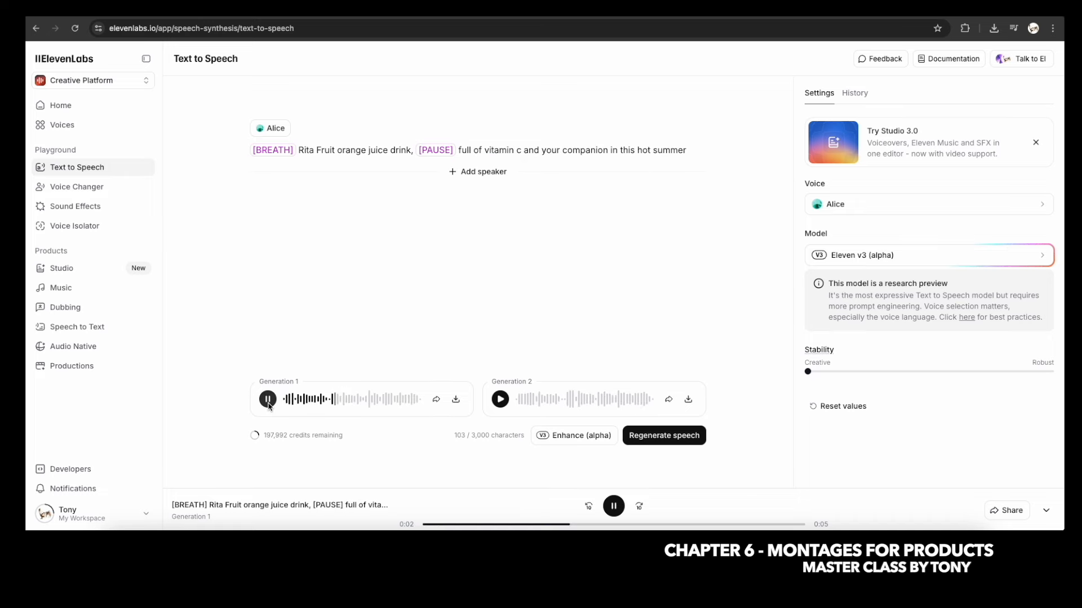
Change the voice to Callum, regenerate the speech and play the result.
{"action": "left_click", "coordinate": [901, 204]}
{"action": "scroll", "coordinate": [891, 350], "scroll_direction": "down", "scroll_amount": 1}
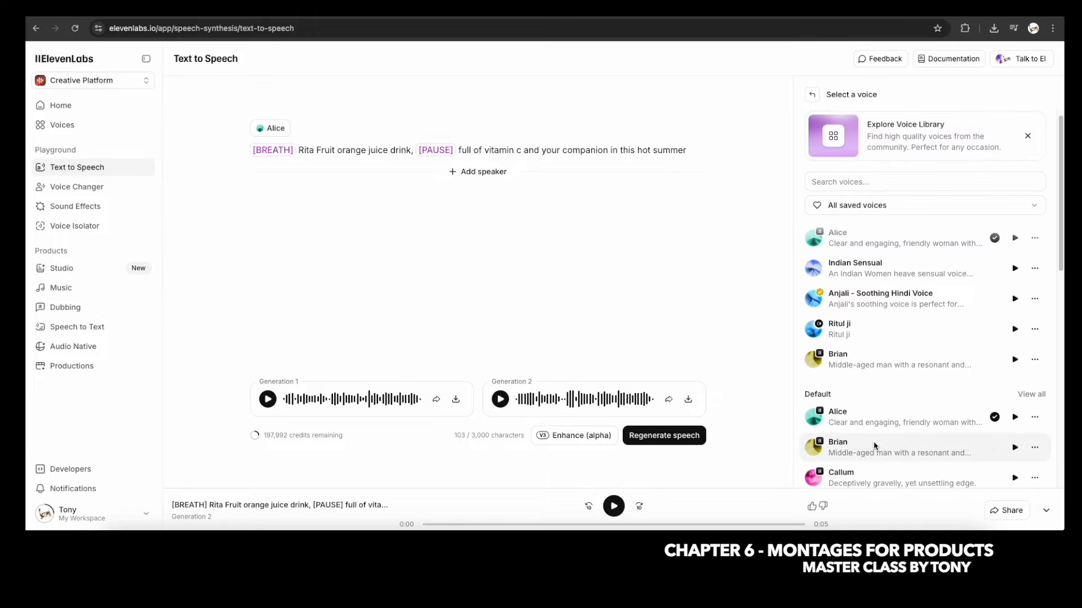
{"action": "left_click", "coordinate": [839, 474]}
{"action": "key", "text": "super+Return"}
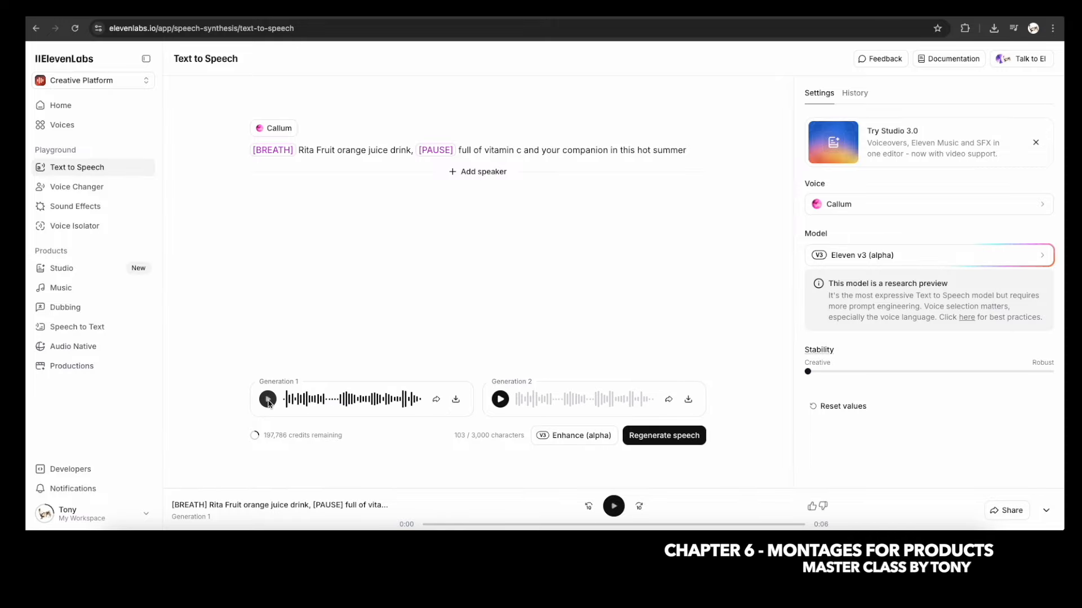
{"action": "left_click", "coordinate": [267, 401]}
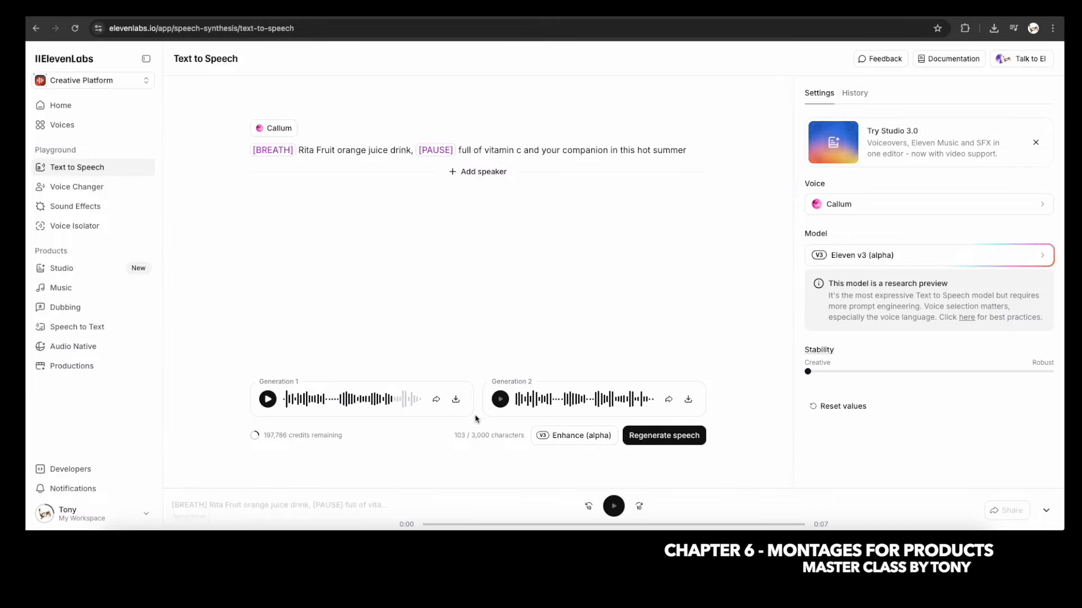